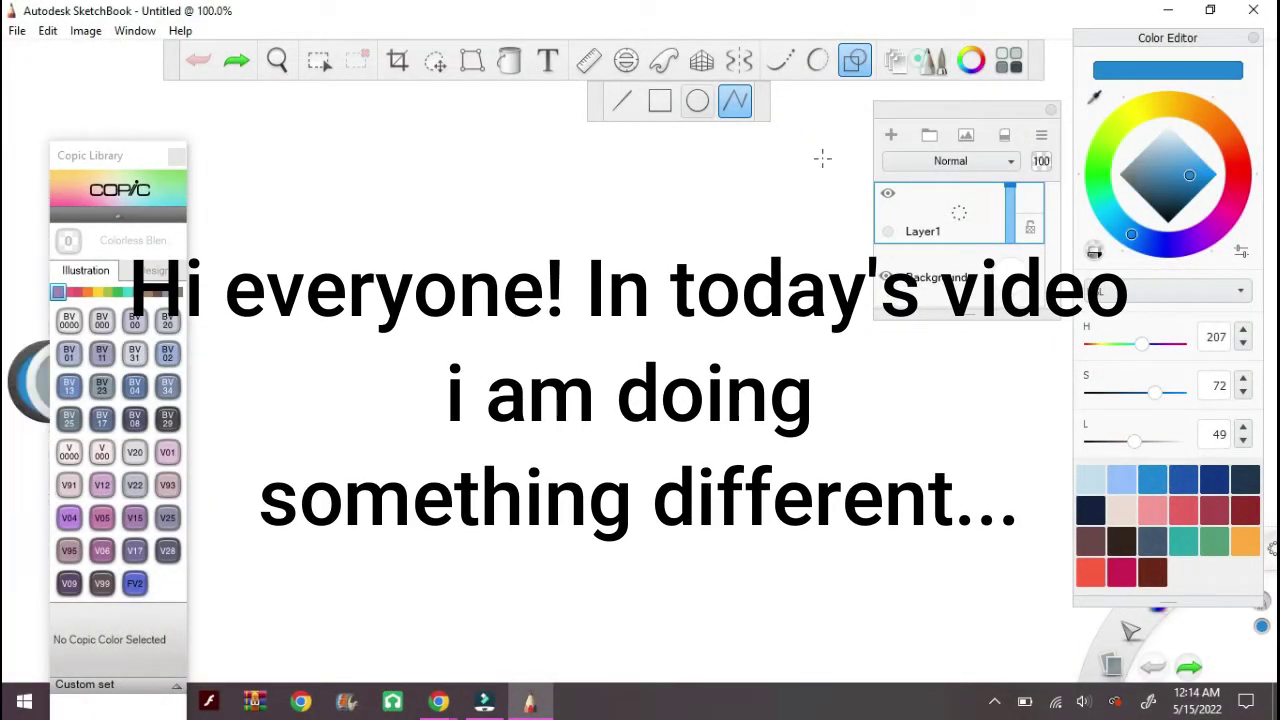
Step: Sketch in blue pen the star with a wing, sunglasses, a mouth and a body line
click(850, 62)
click(931, 62)
mouse_move(506, 303)
mouse_down()
mouse_move(677, 343)
mouse_move(591, 529)
mouse_move(505, 303)
mouse_up()
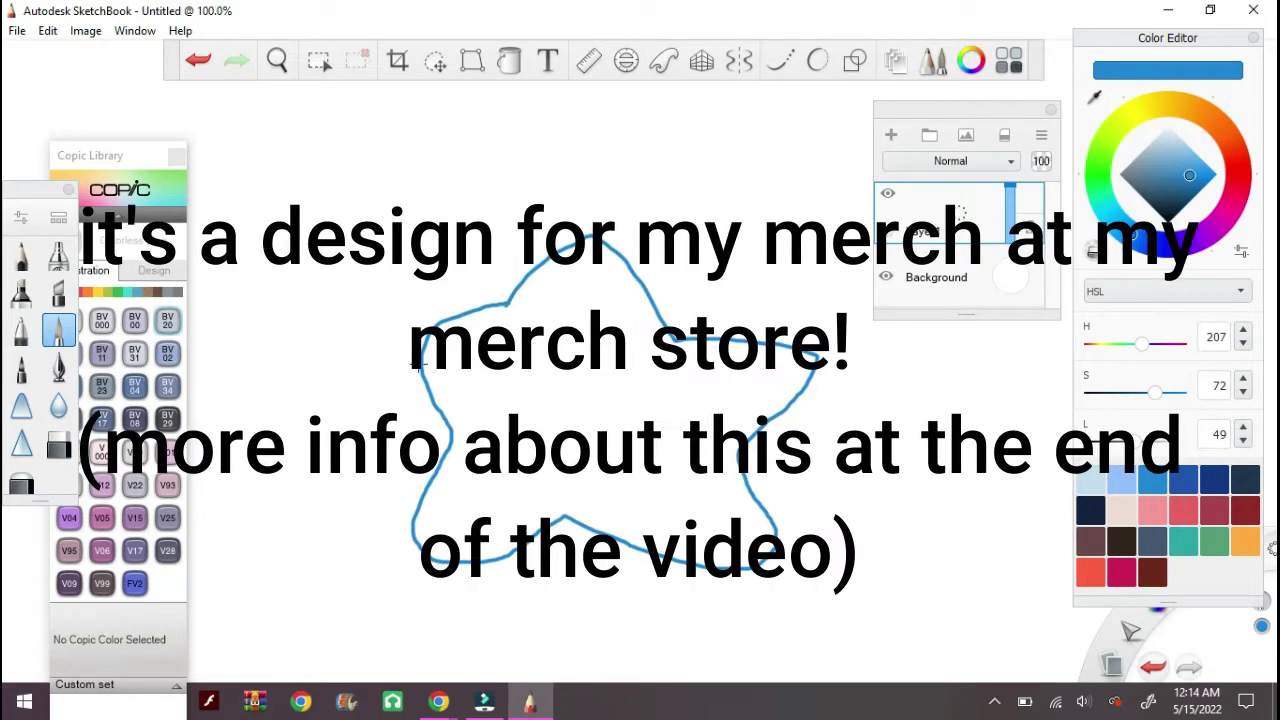
drag(780, 412, 818, 446)
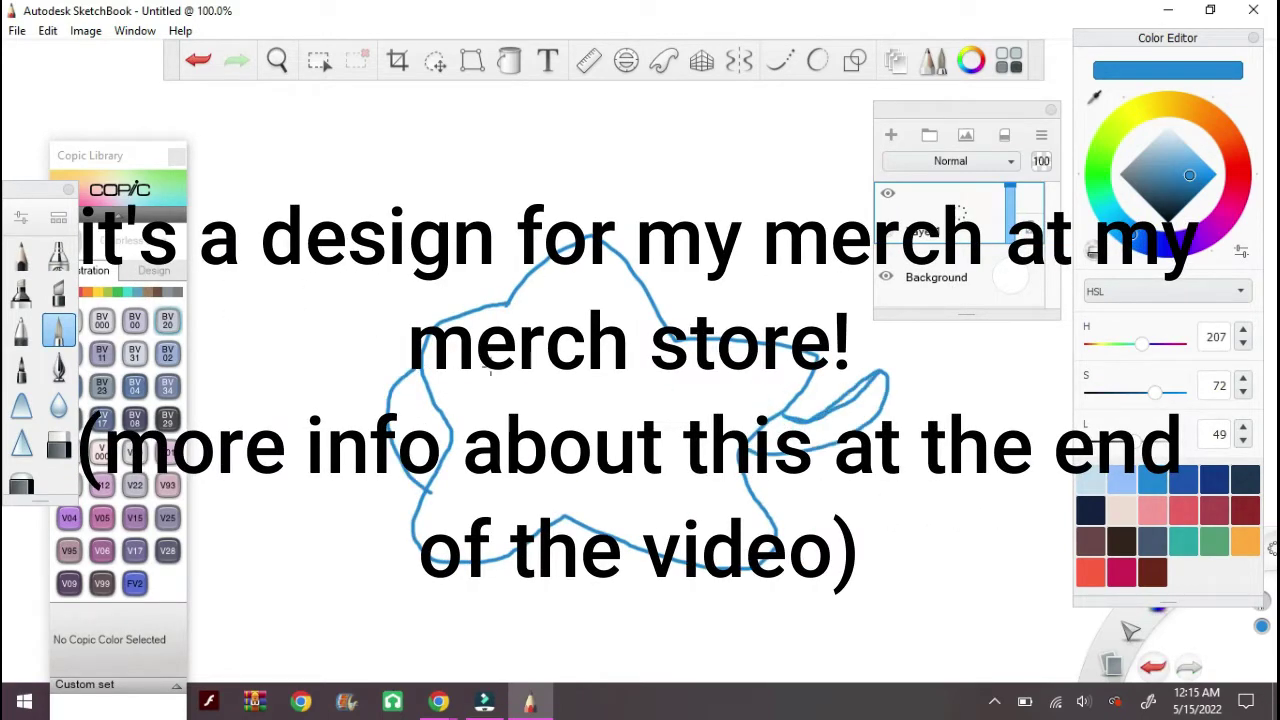
drag(491, 371, 480, 440)
drag(575, 455, 600, 470)
scroll(677, 568, down, 3)
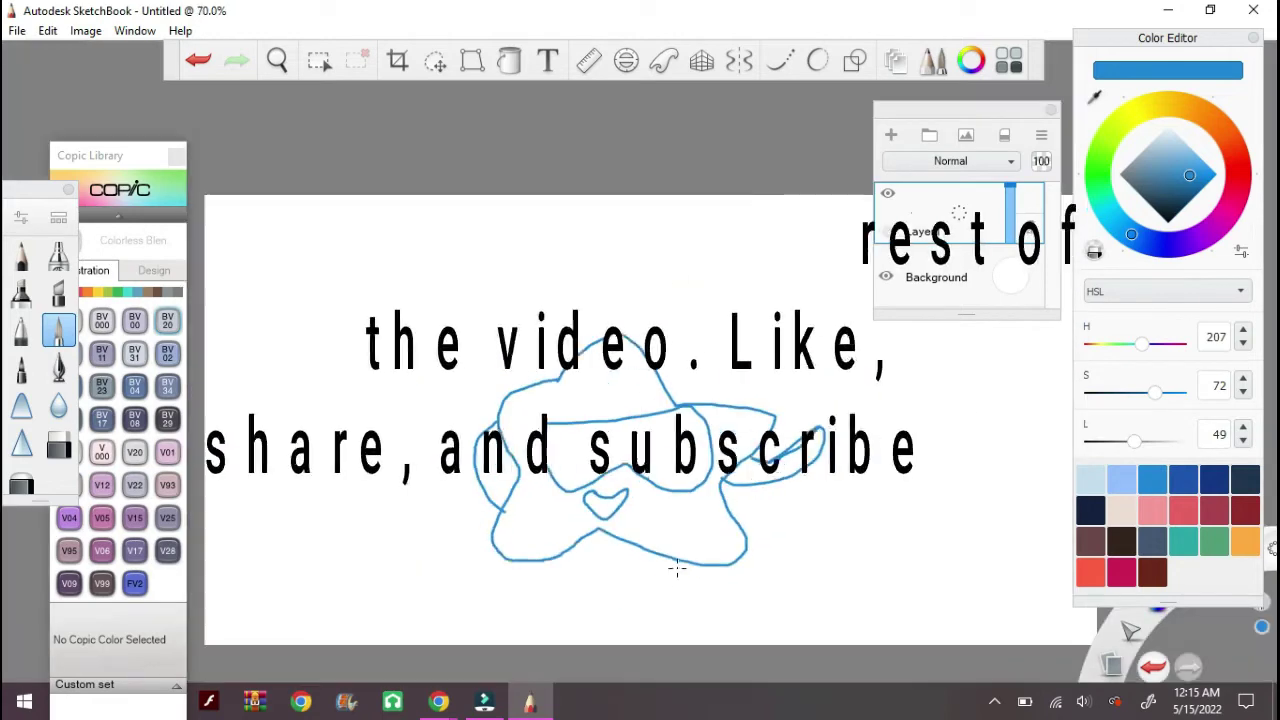
drag(677, 568, 677, 625)
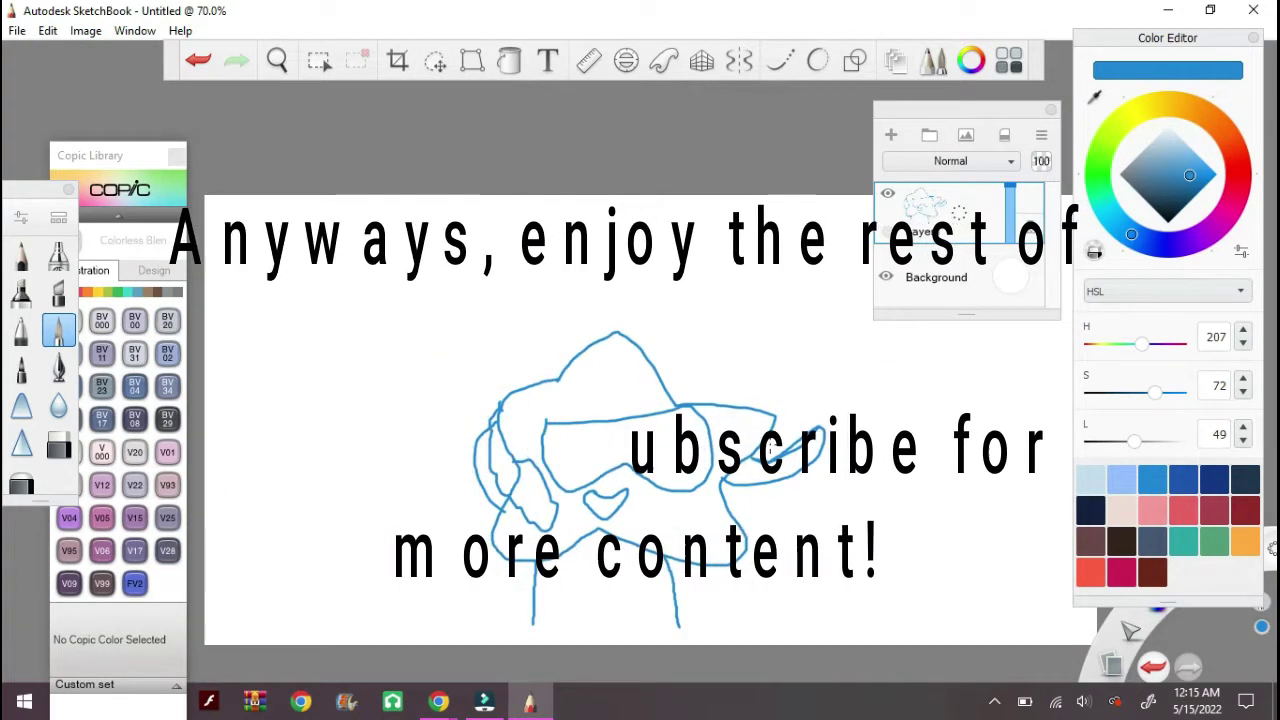
Step: Lasso-move the sketch up and left, add a box shape, and undo the stray stroke
click(435, 60)
click(716, 100)
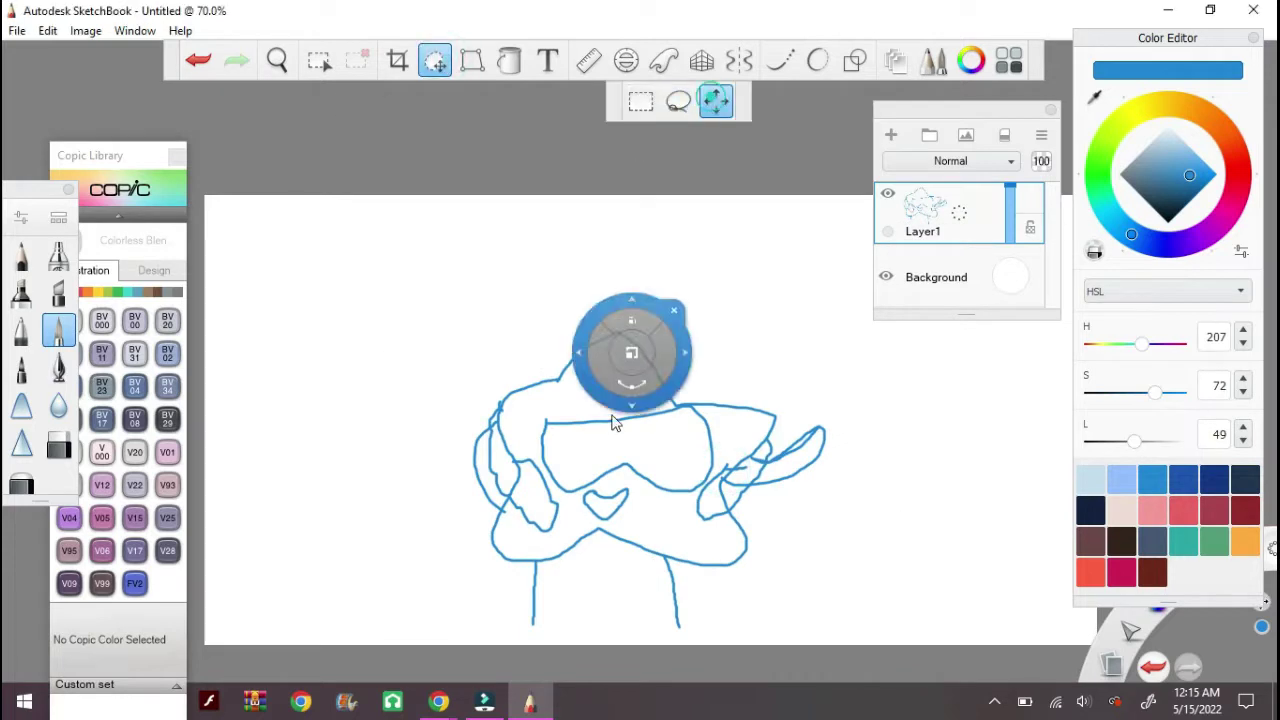
drag(614, 420, 601, 357)
key(Escape)
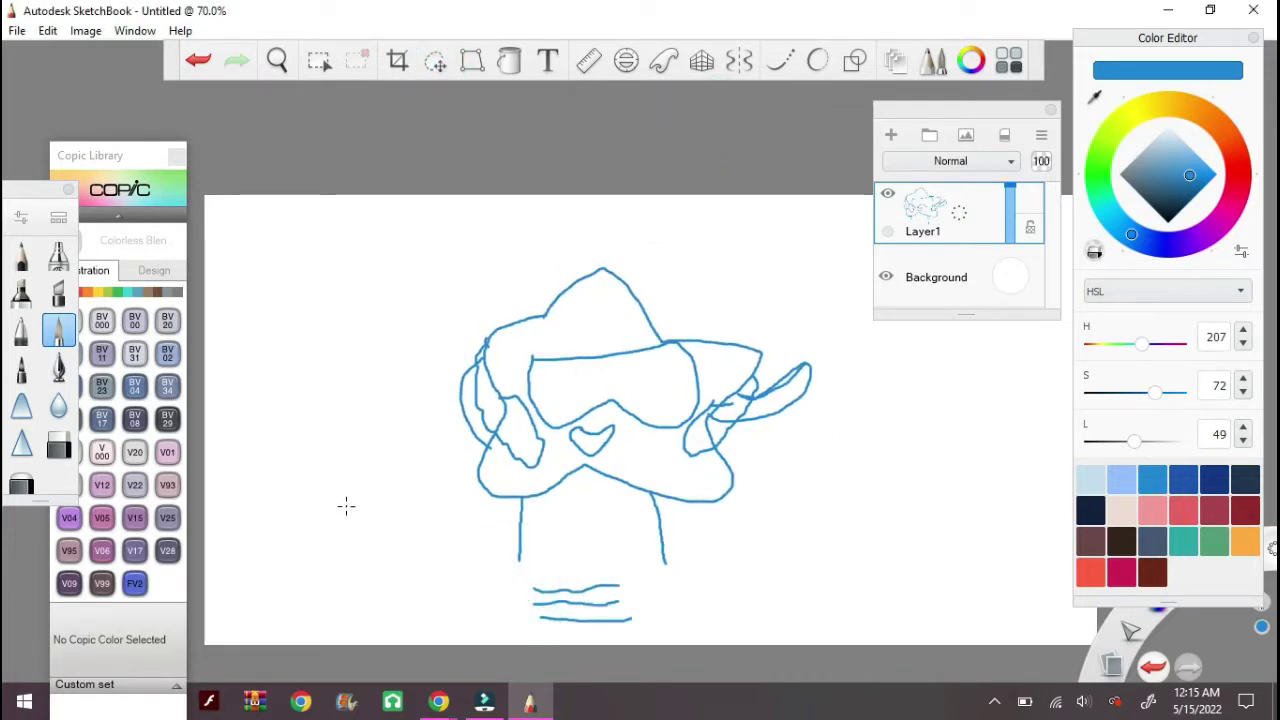
drag(346, 507, 416, 533)
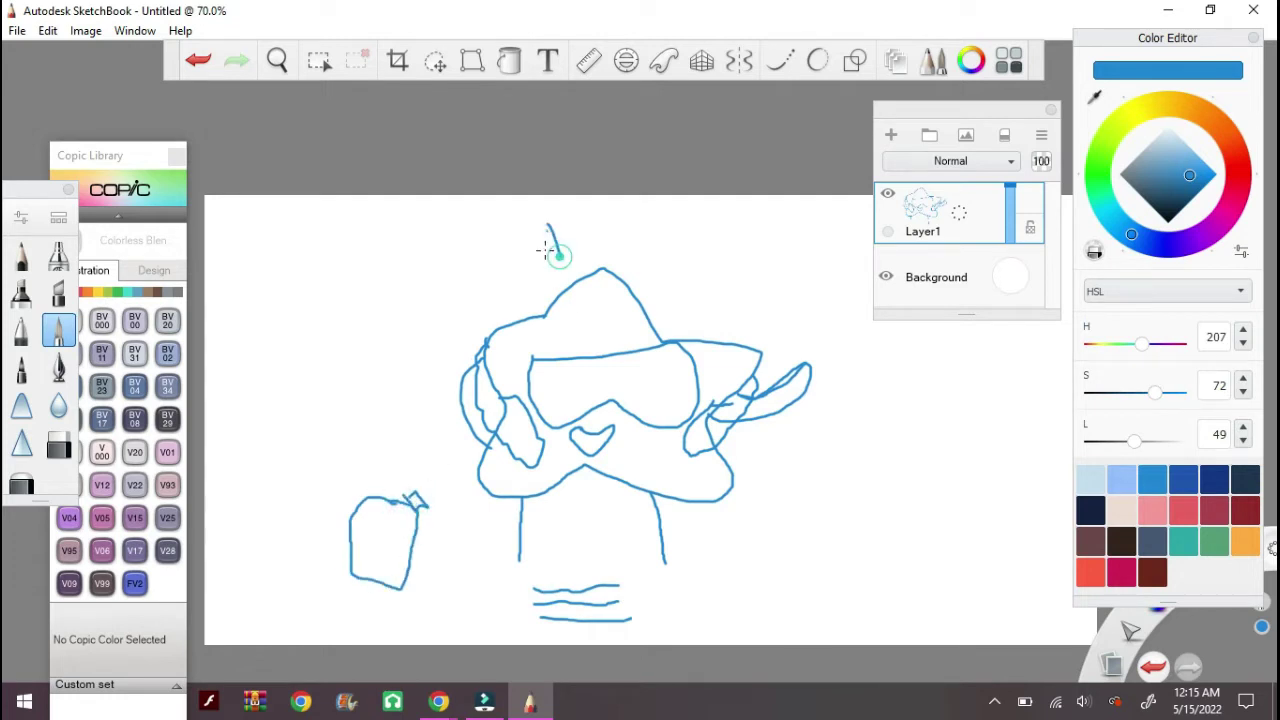
click(198, 60)
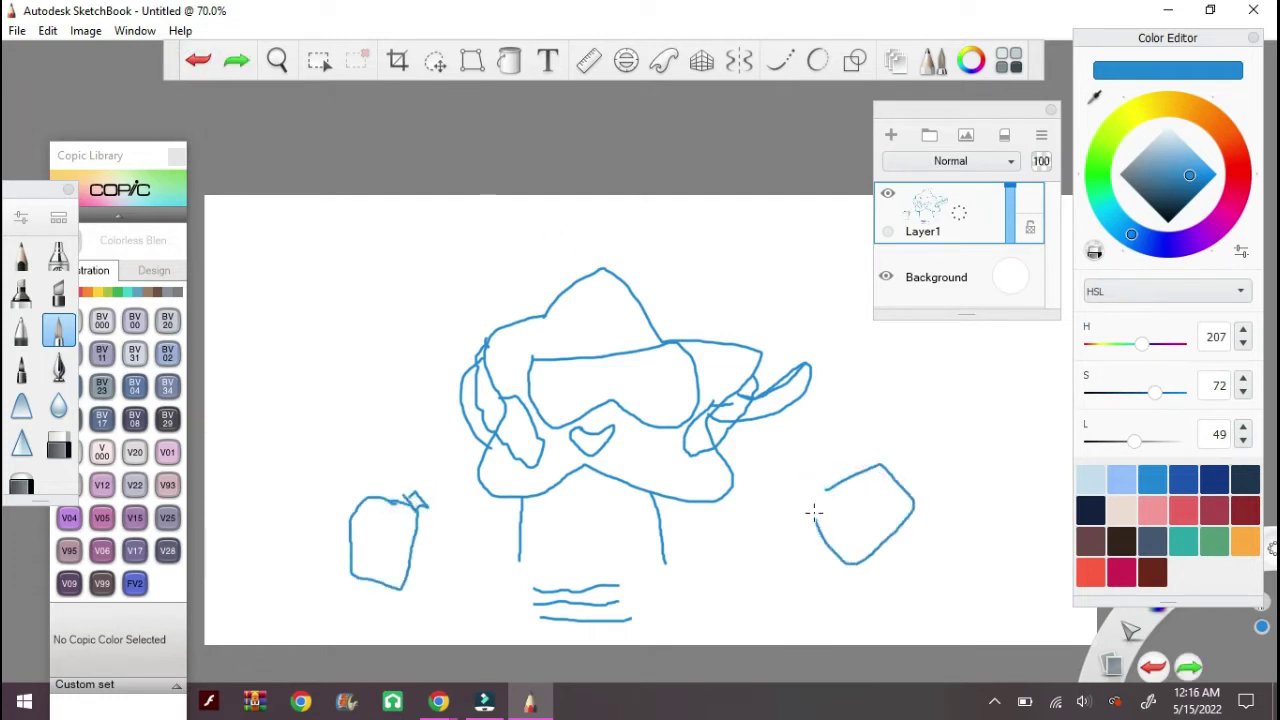
Step: Open Chrome from the taskbar and search Google for 'camera'
right_click(438, 703)
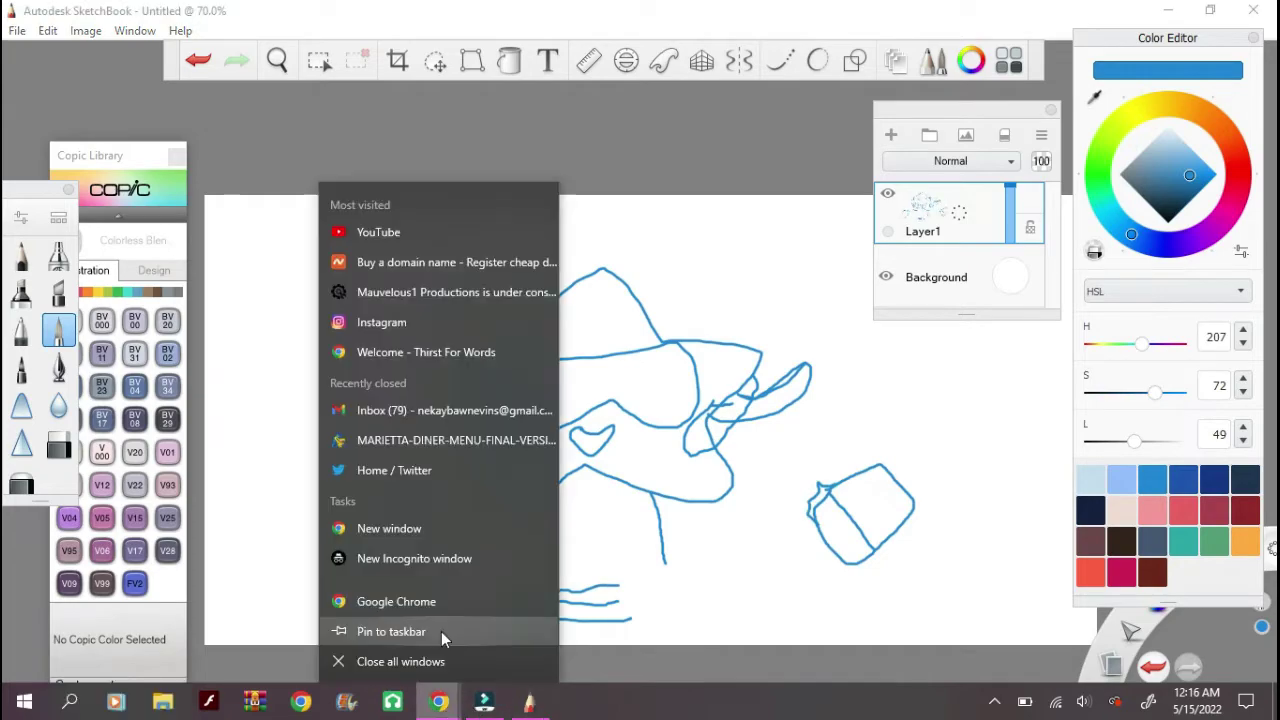
click(438, 703)
click(766, 412)
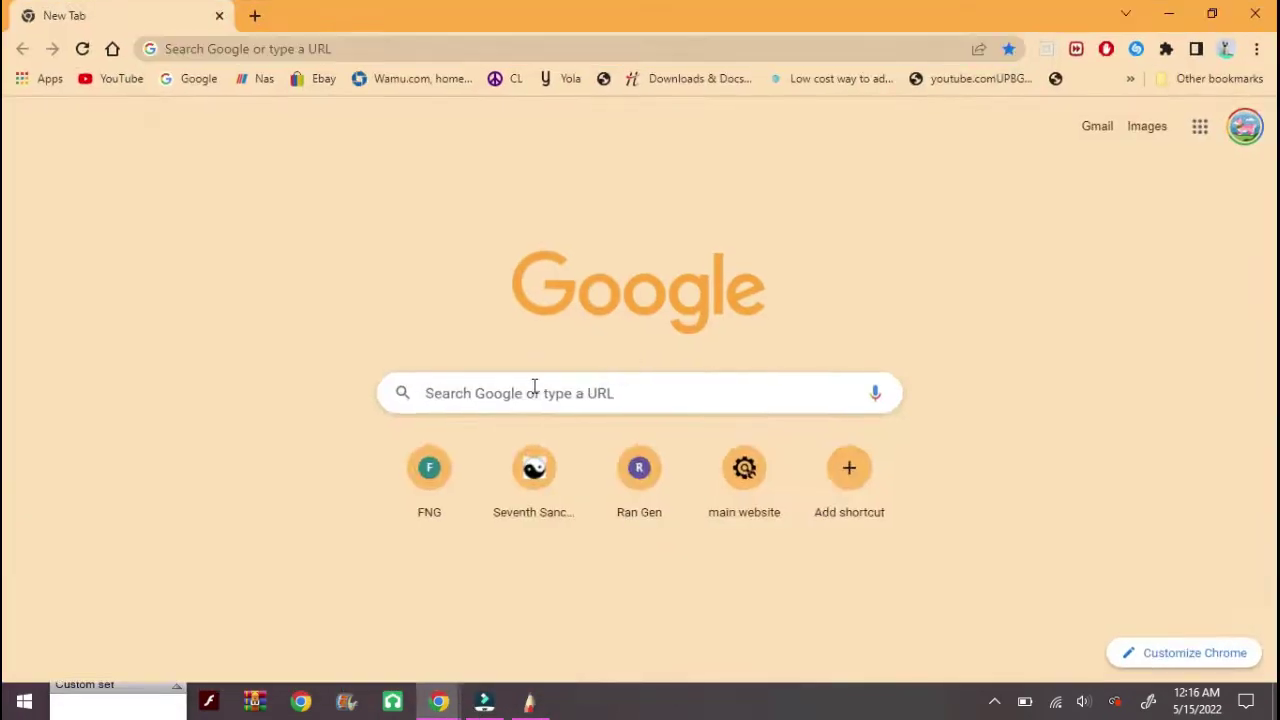
click(531, 388)
text(camera)
key(Return)
Step: Refine the search to 'camera back view' and browse the results
click(366, 199)
click(300, 136)
text(back)
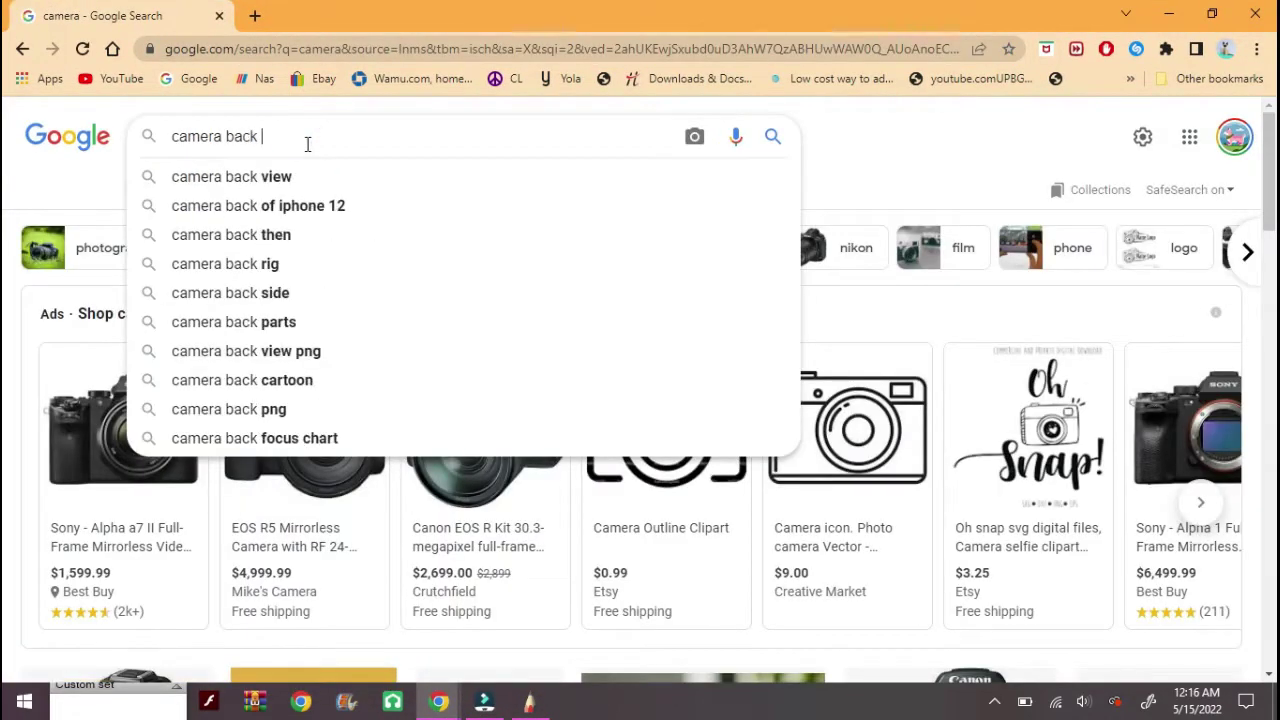
text( view)
key(Return)
scroll(940, 457, down, 5)
scroll(940, 457, up, 4)
scroll(939, 443, down, 7)
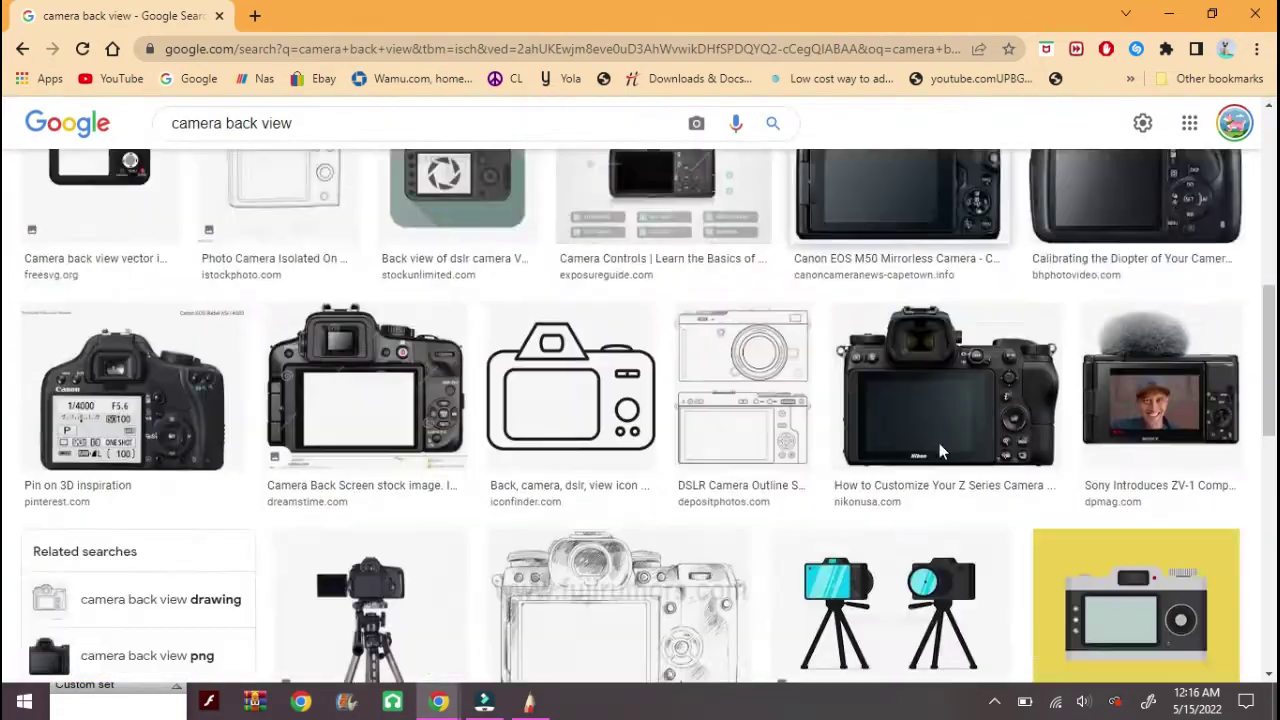
scroll(939, 443, up, 7)
Step: Search 'camera back view drawing', then 'camera front view drawing', and preview a front-view icon
click(374, 148)
click(600, 234)
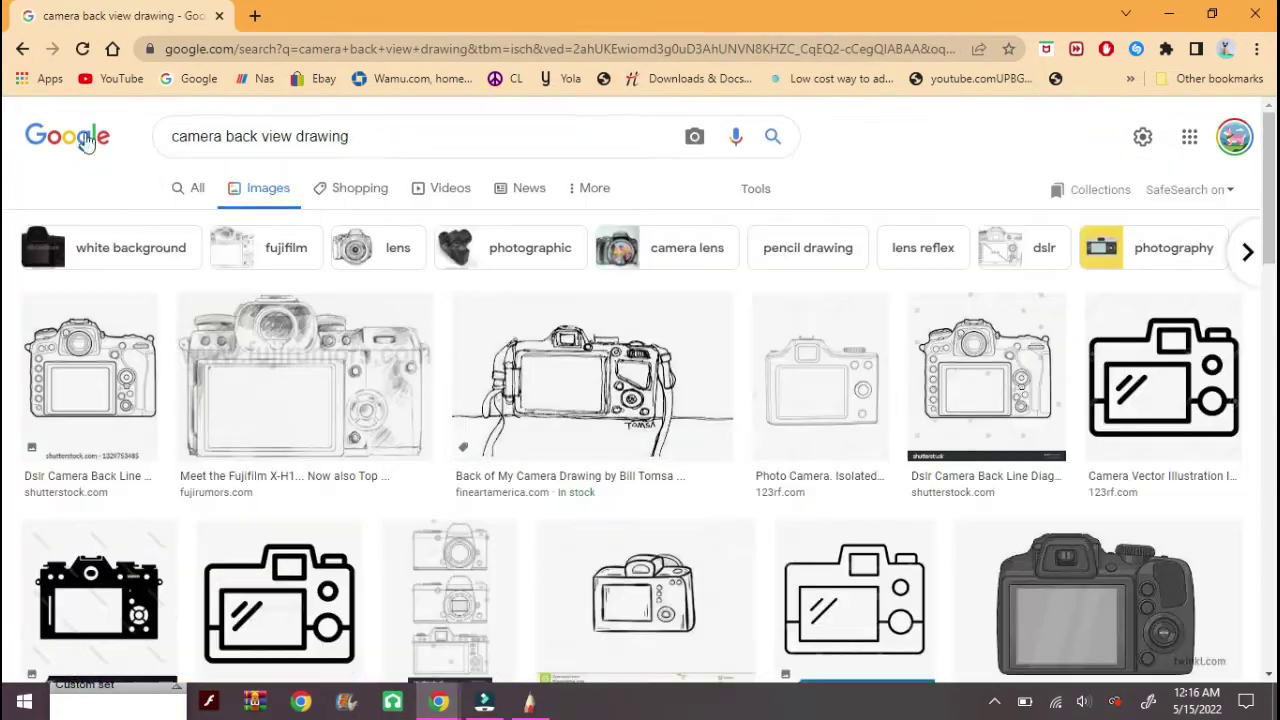
double_click(242, 136)
key(BackSpace)
key(Down)
key(Down)
key(Down)
key(Return)
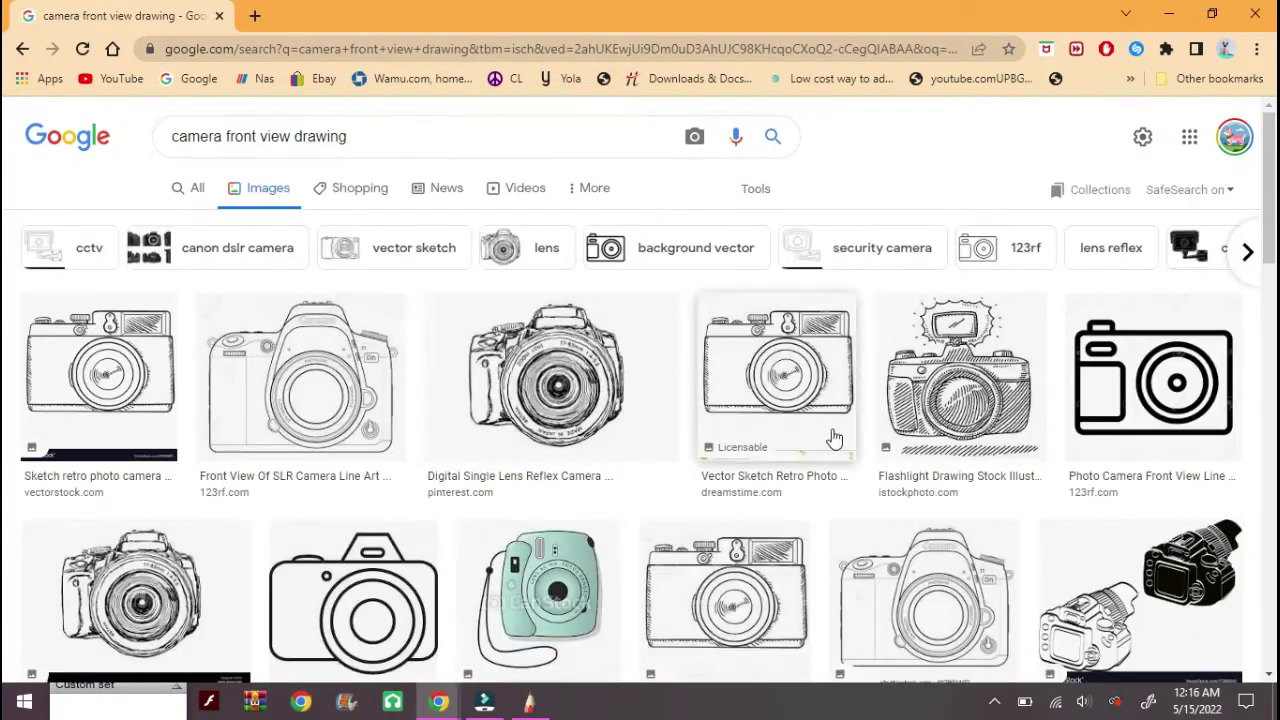
scroll(905, 425, down, 5)
scroll(905, 425, up, 5)
click(1150, 300)
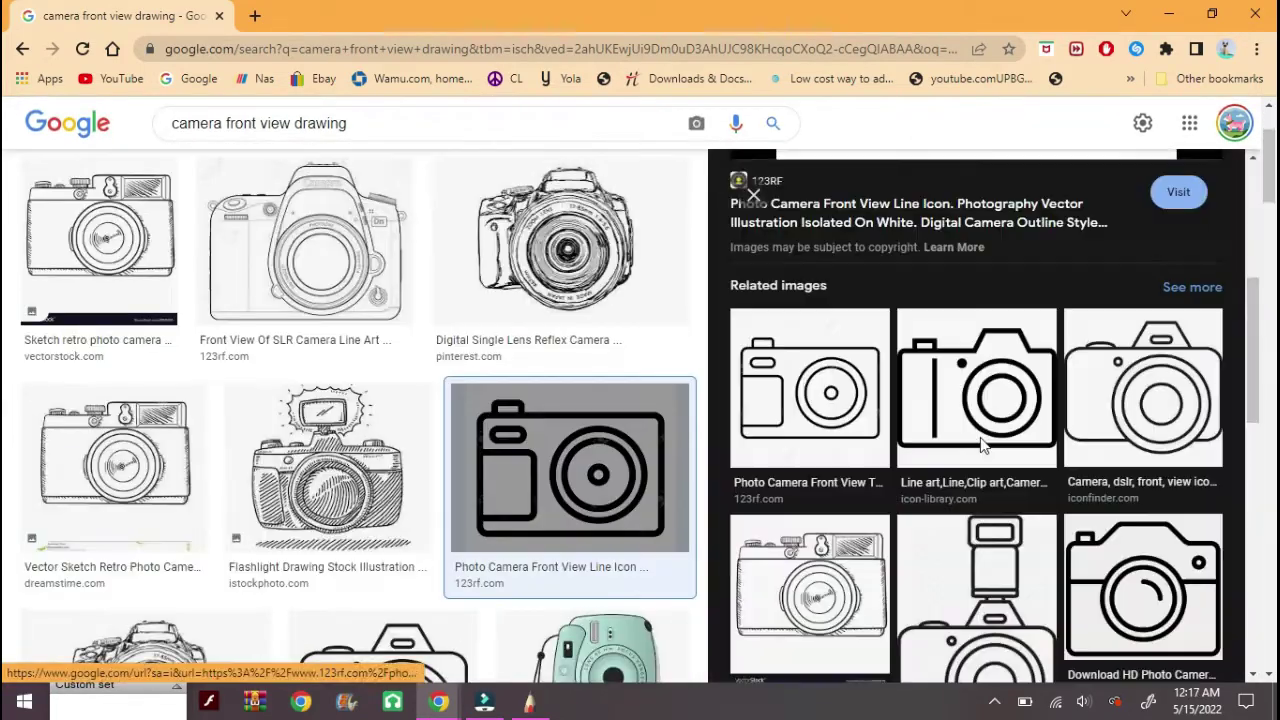
key(Escape)
Step: Search 'camera back view drawing' again, browse, and preview an isolated back-view camera image
double_click(259, 123)
key(BackSpace)
text(back)
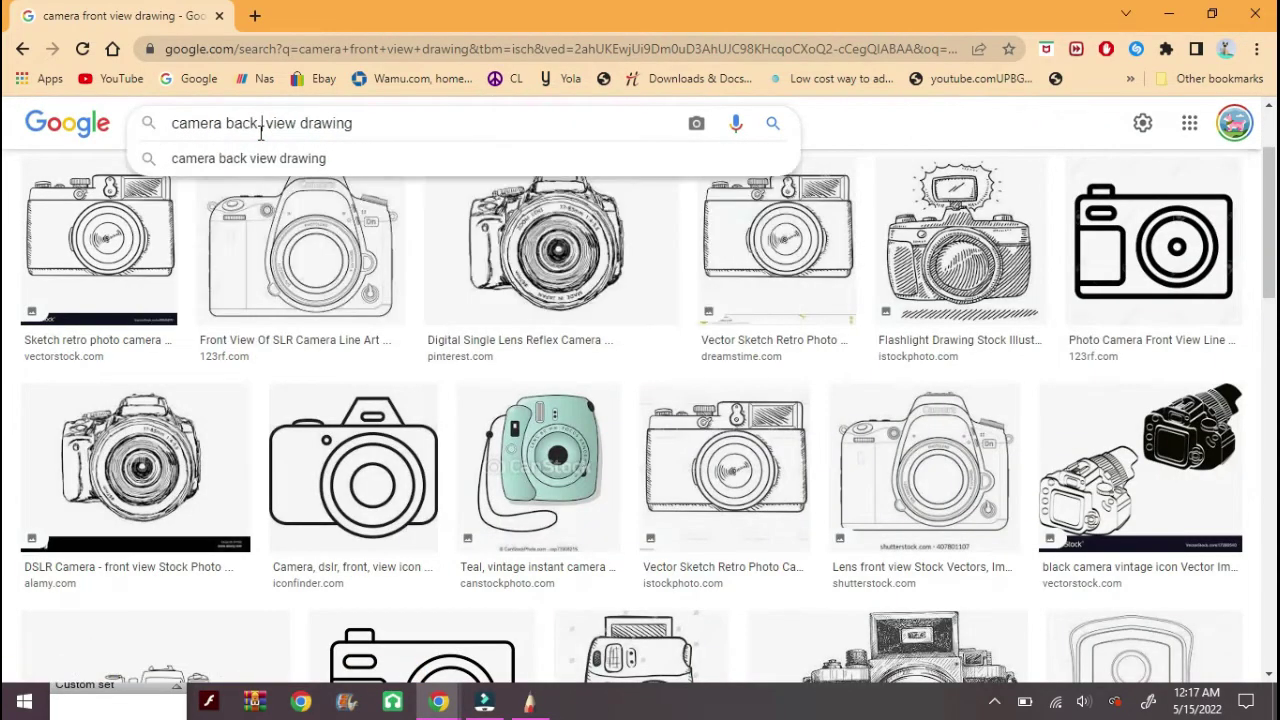
key(Return)
scroll(905, 468, down, 3)
scroll(905, 468, down, 3)
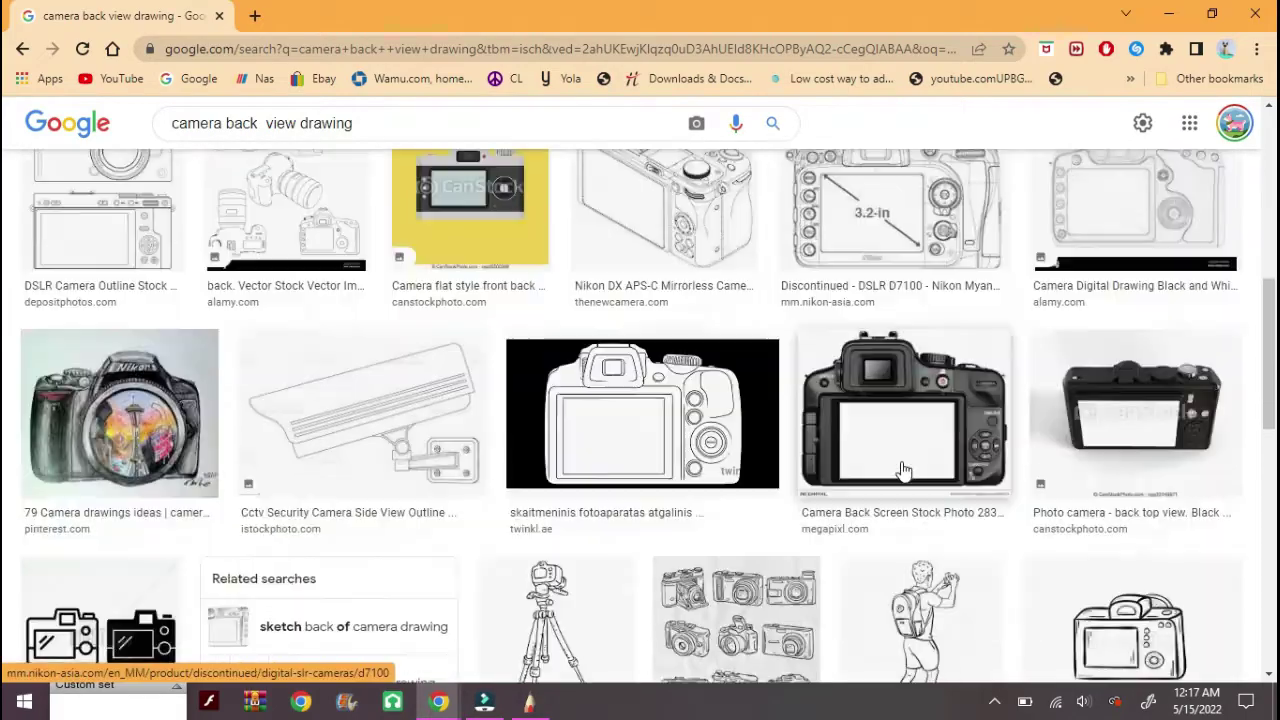
scroll(905, 468, up, 4)
scroll(617, 457, down, 5)
scroll(617, 457, down, 2)
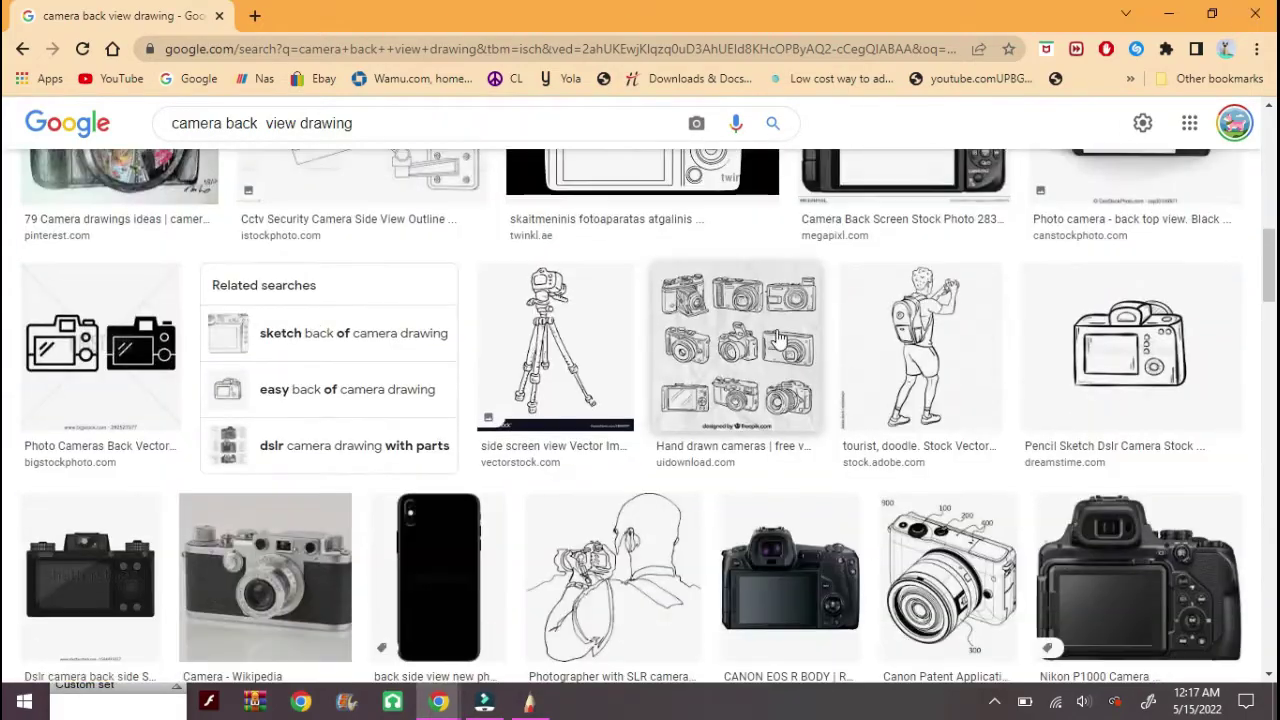
scroll(617, 457, down, 3)
scroll(617, 457, up, 3)
scroll(496, 448, up, 6)
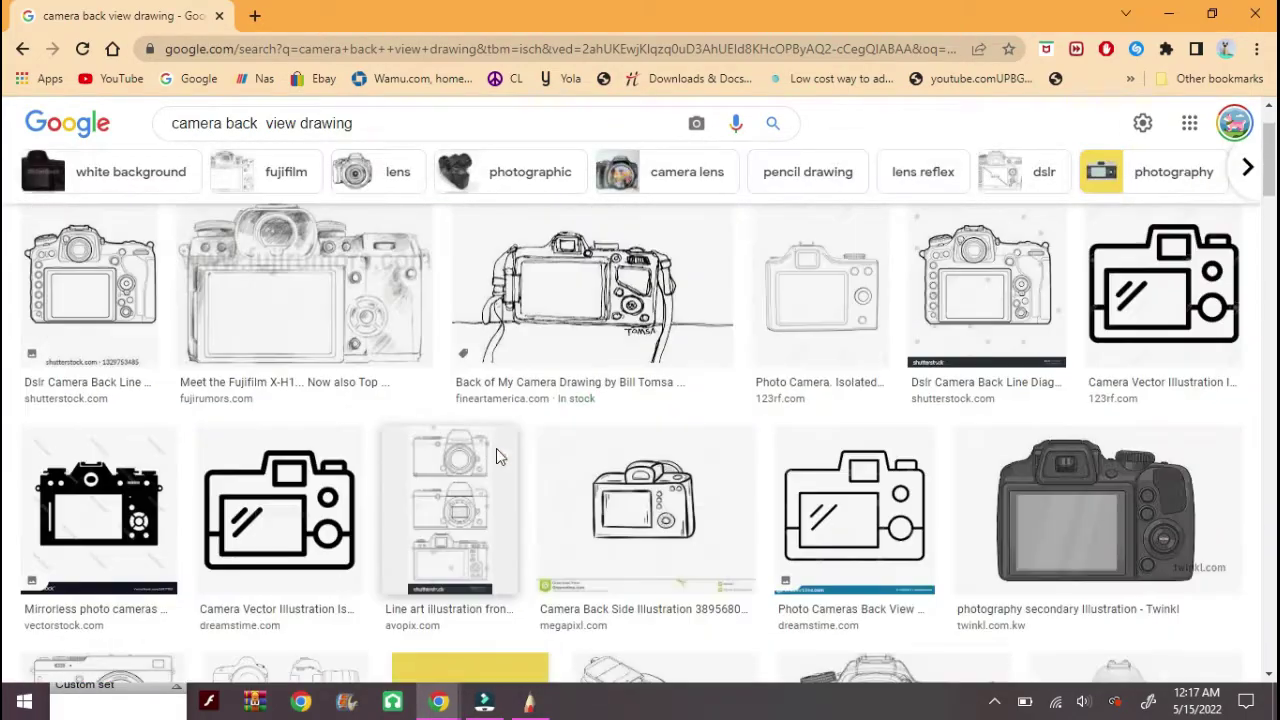
scroll(496, 448, up, 1)
click(820, 400)
Step: Sketch the camera in the right box with a screen, two button dots and a side outline
click(529, 703)
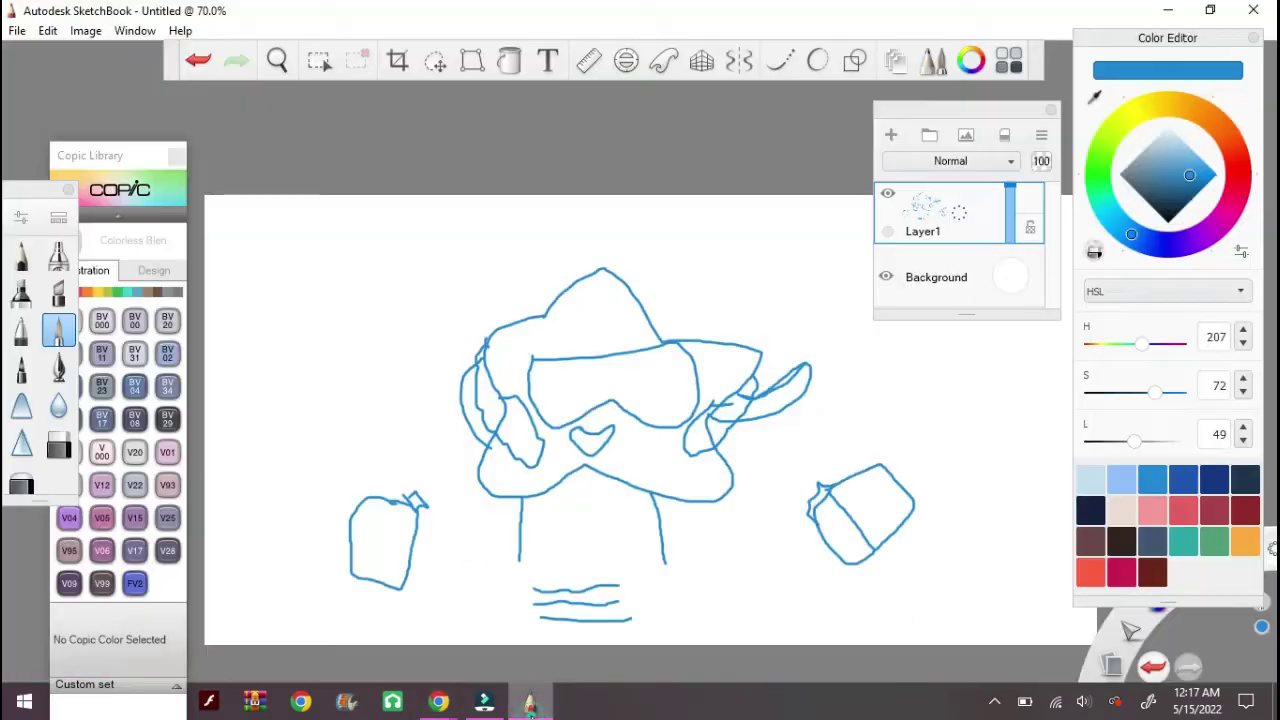
click(438, 703)
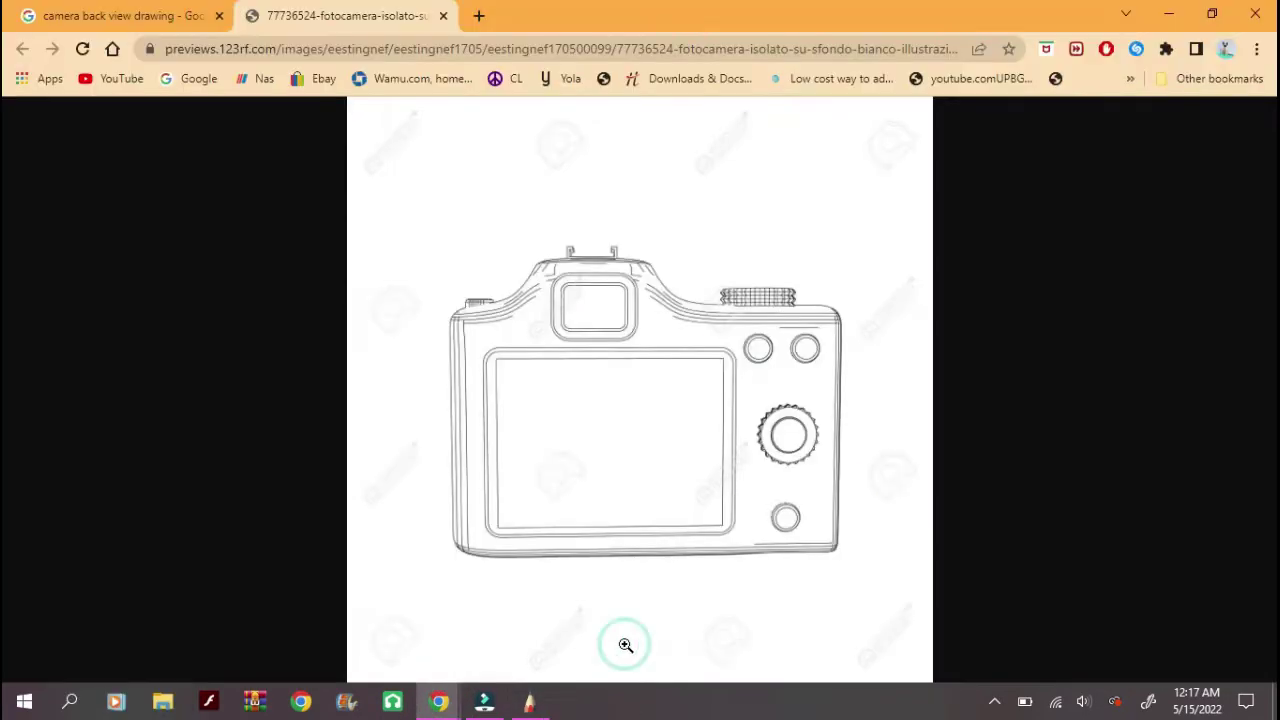
click(531, 705)
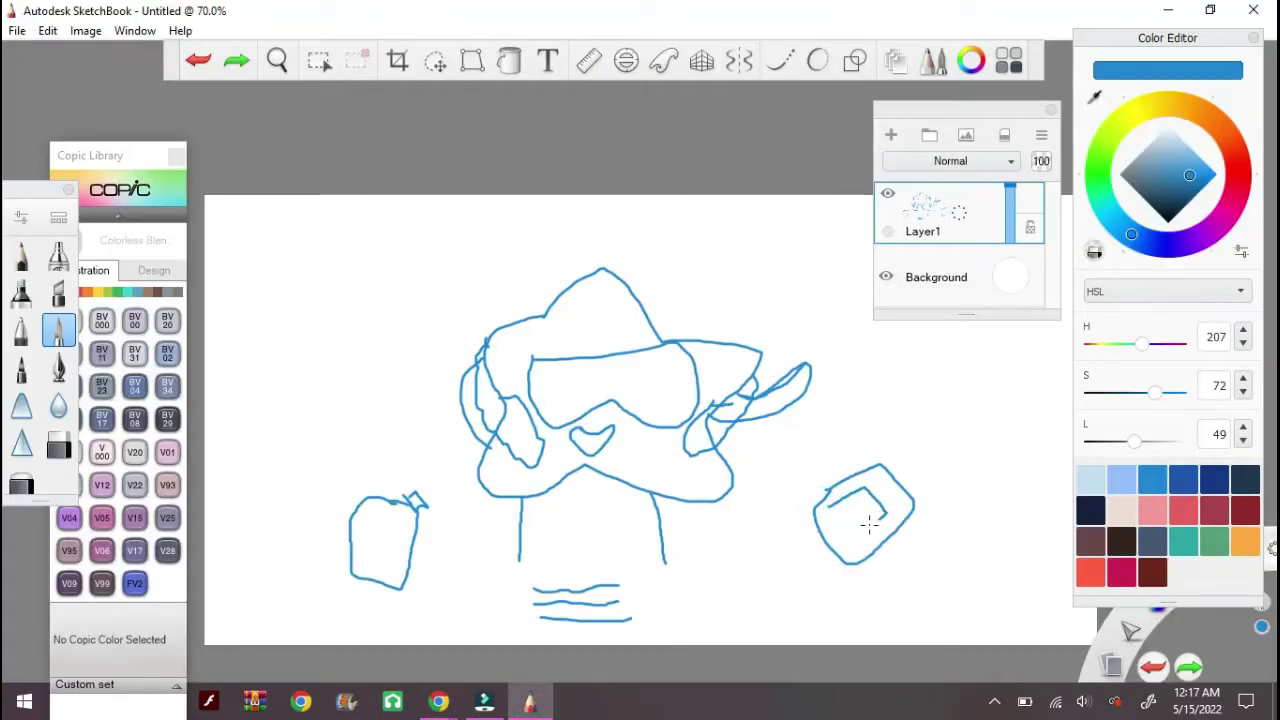
drag(869, 523, 829, 507)
click(630, 655)
click(529, 703)
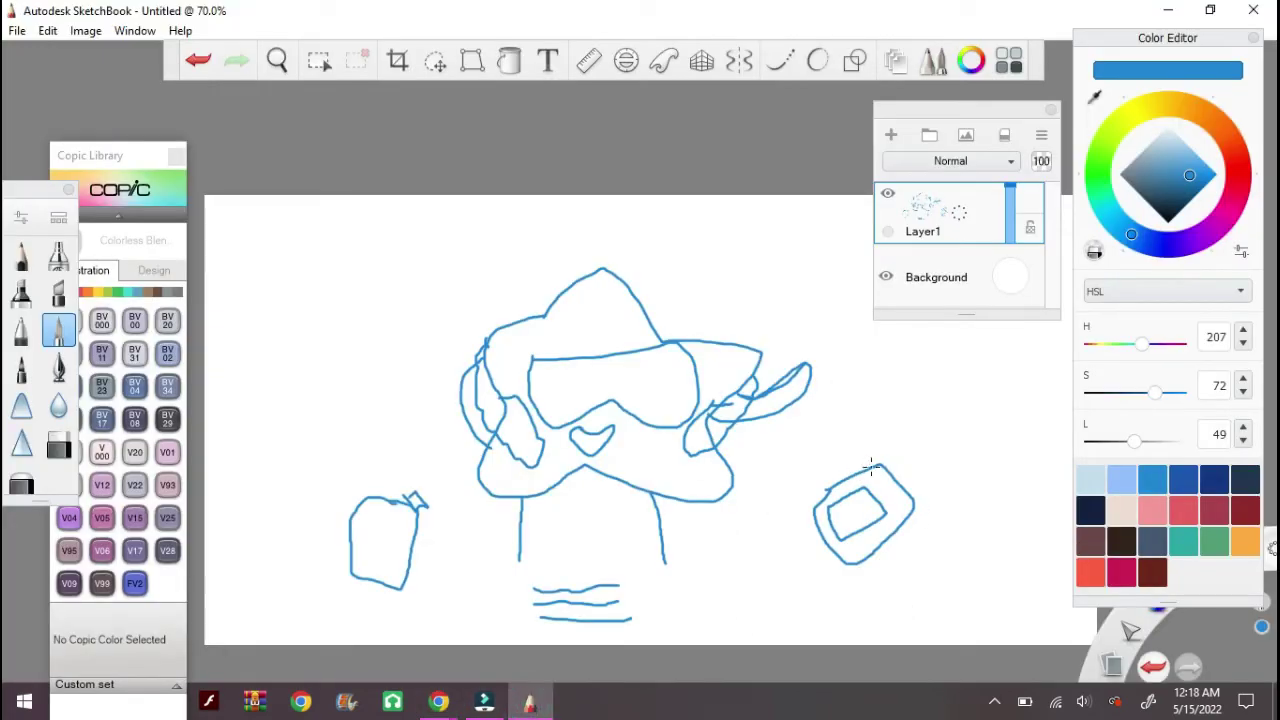
click(876, 480)
click(895, 495)
drag(868, 466, 815, 508)
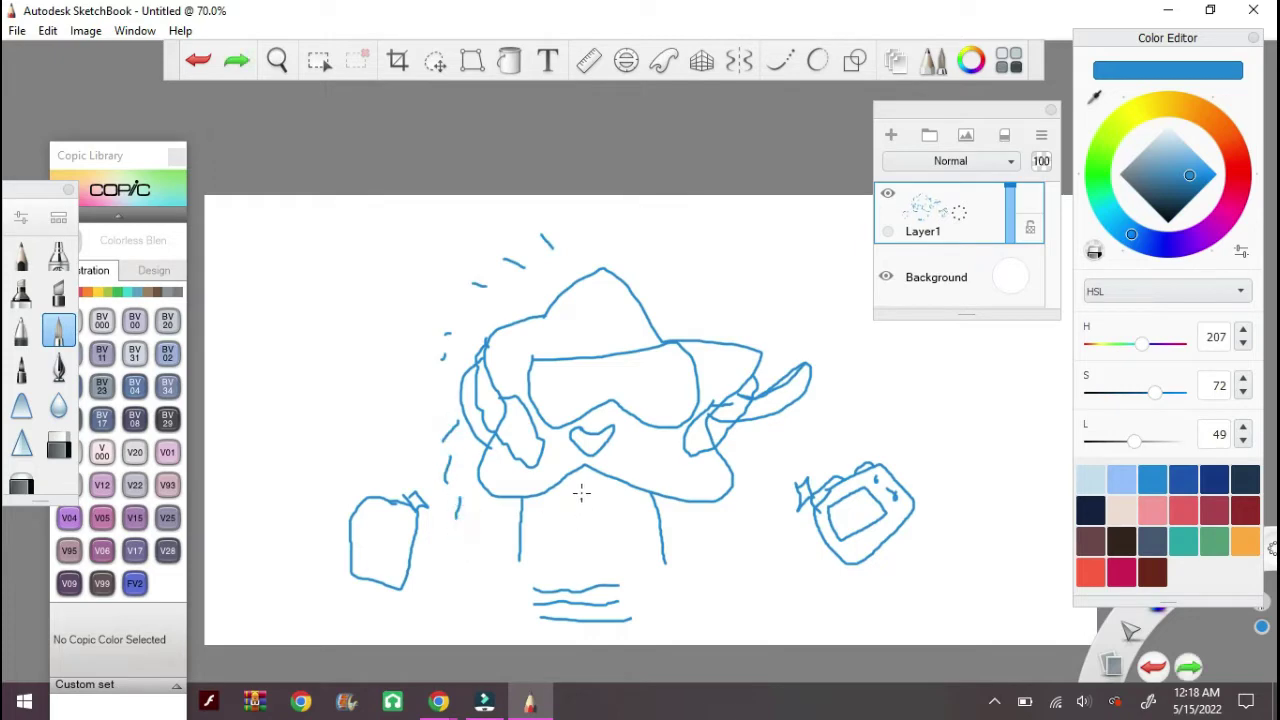
Step: Draw glow rays around the star using 16-sector radial symmetry centred on the star
click(738, 60)
click(635, 100)
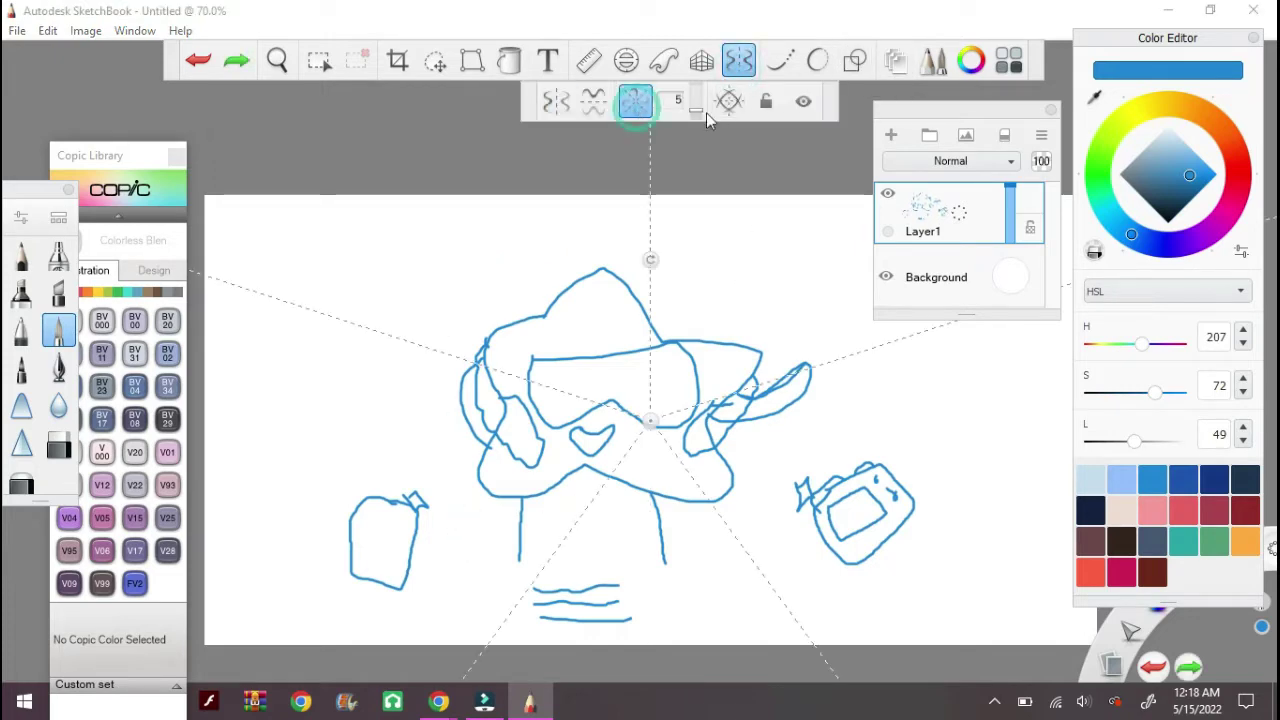
drag(698, 110, 760, 110)
mouse_move(648, 240)
mouse_down()
mouse_move(590, 222)
mouse_move(592, 280)
mouse_up()
key(ctrl+z)
drag(597, 204, 592, 186)
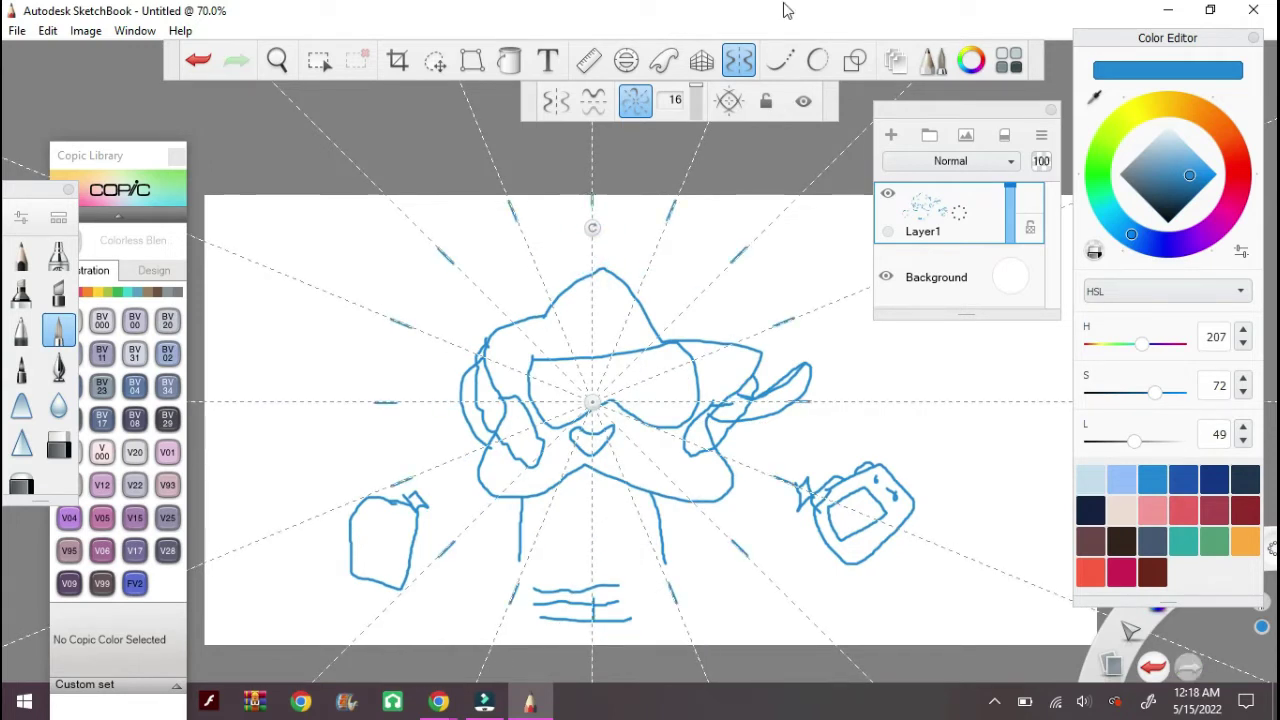
click(635, 100)
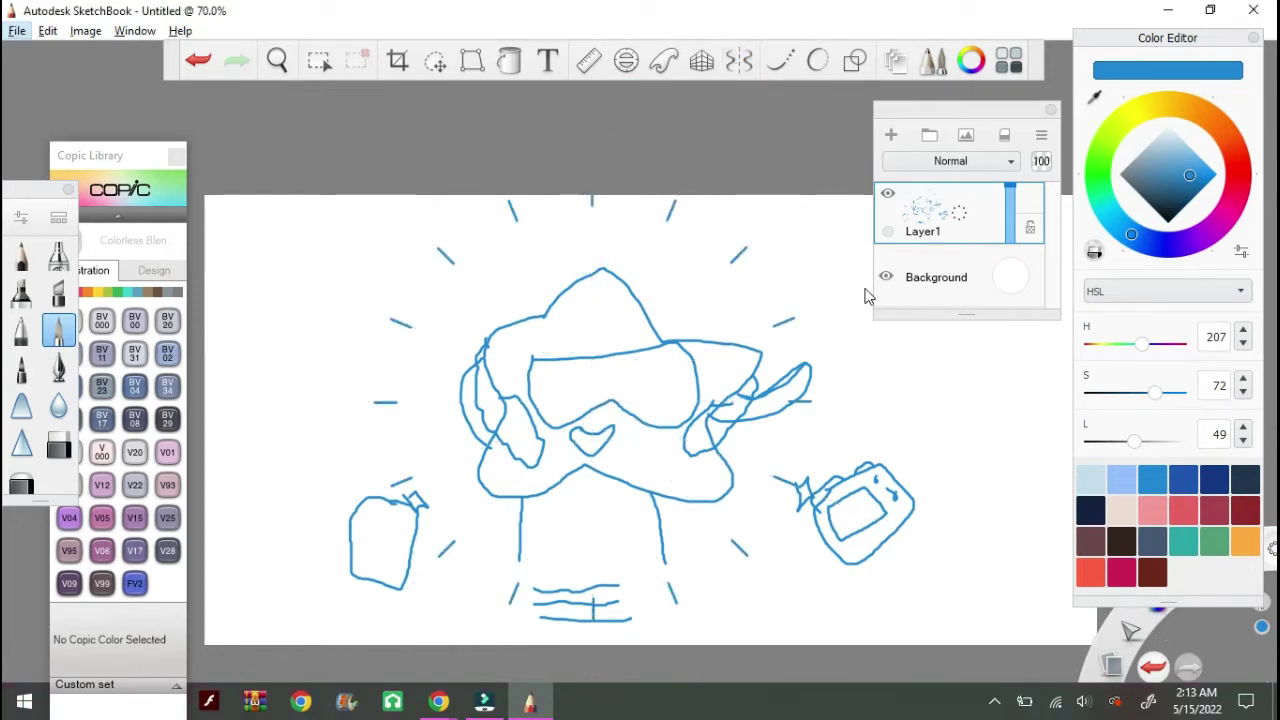
Step: Minimize Filmora and adjust the screen recorder's options
click(484, 702)
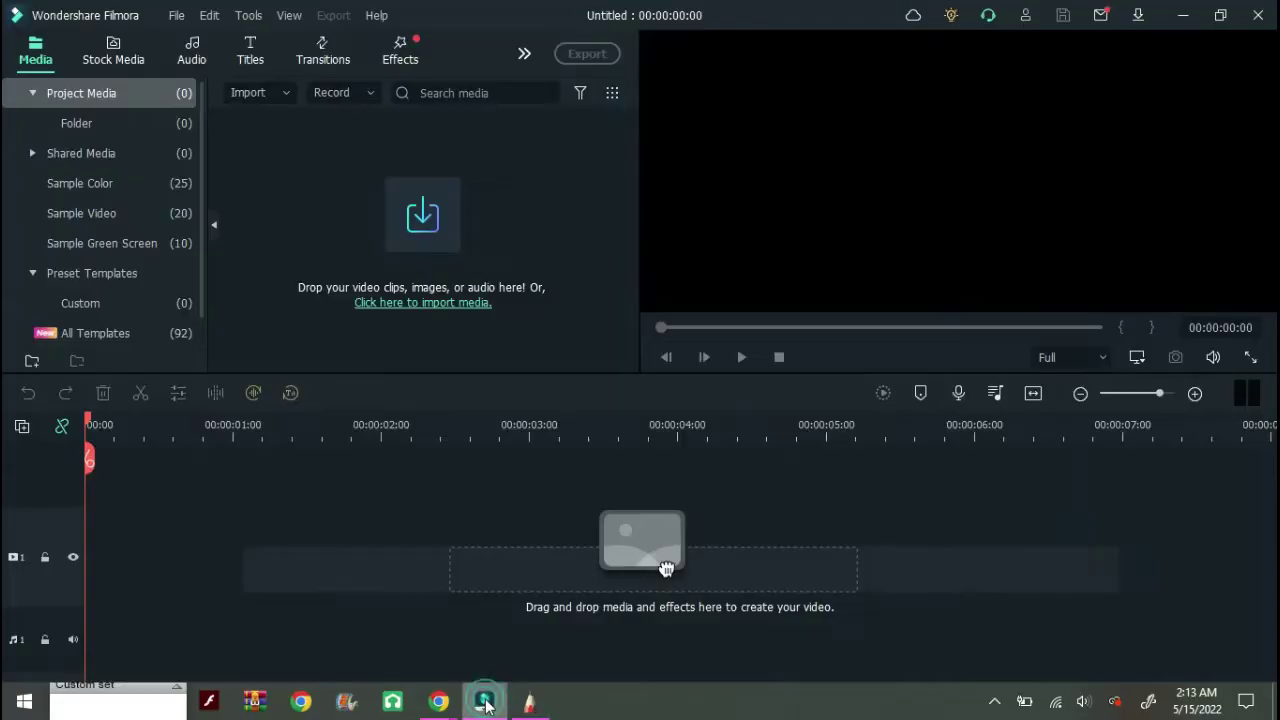
click(484, 703)
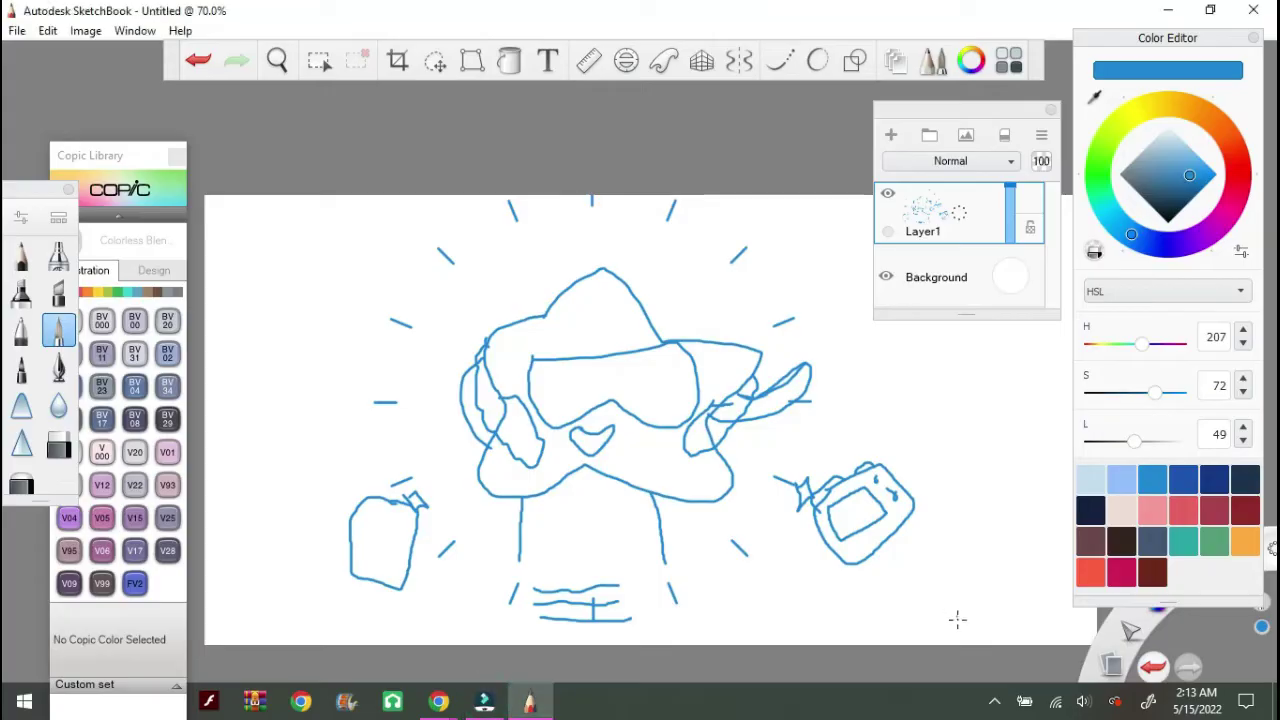
click(957, 664)
click(1010, 623)
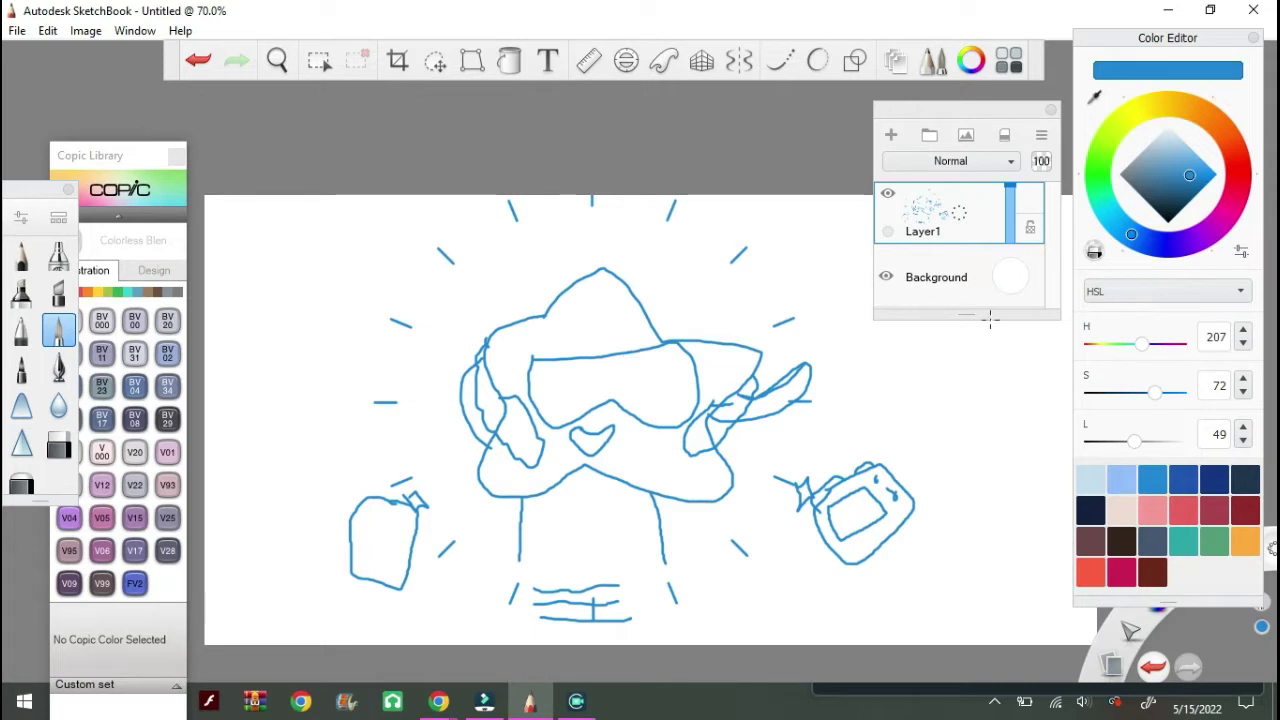
Step: Add a new layer, choose a light yellow, and fade the blue sketch layer
click(891, 134)
click(177, 291)
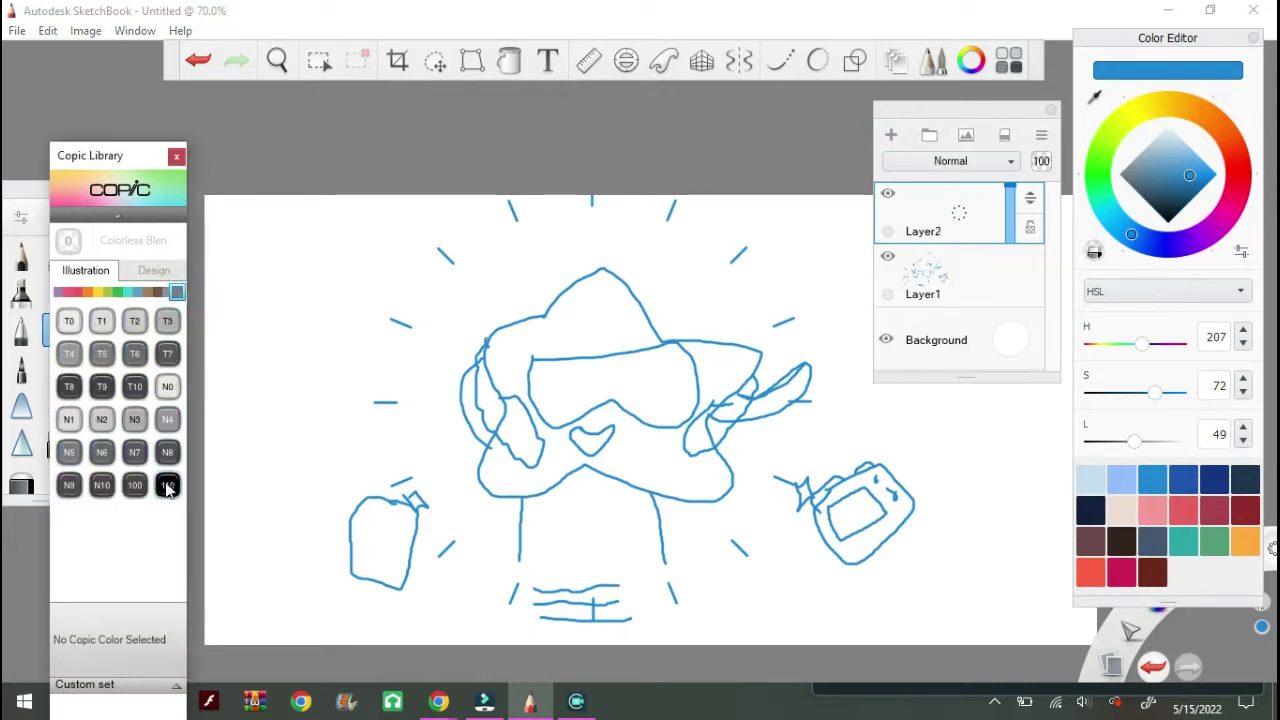
click(167, 485)
click(779, 60)
click(1155, 105)
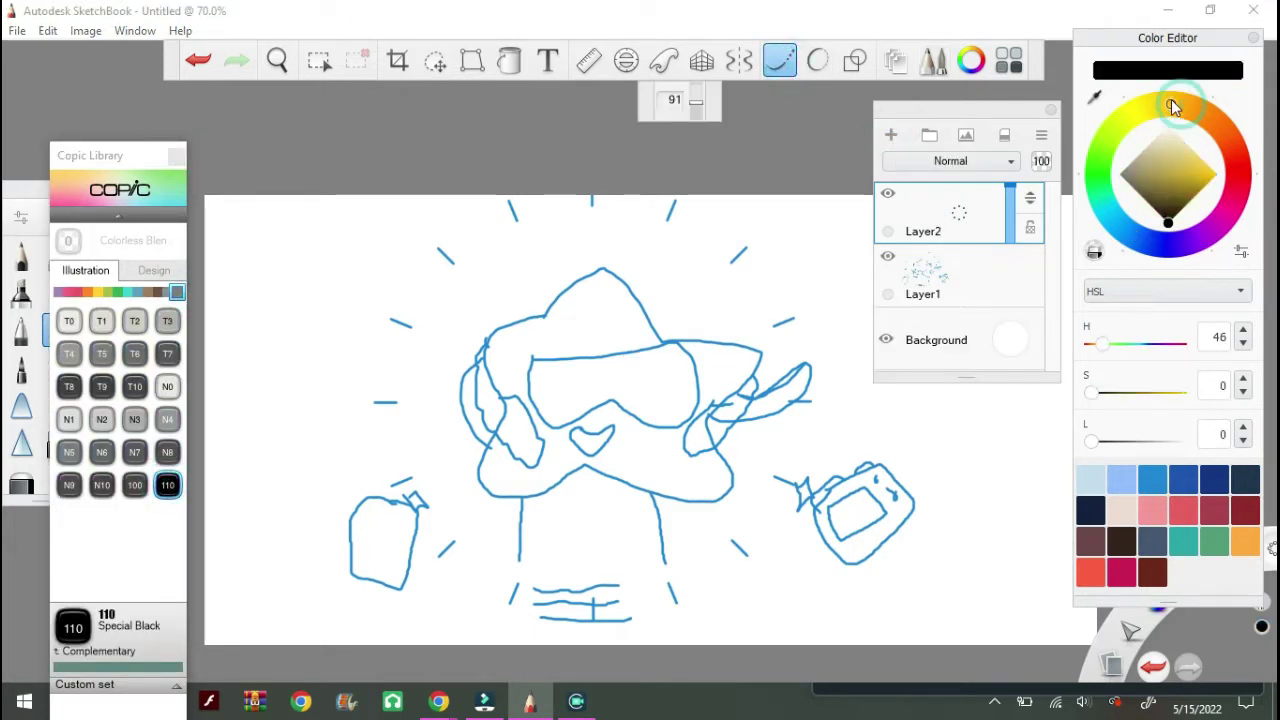
click(1205, 182)
click(1203, 161)
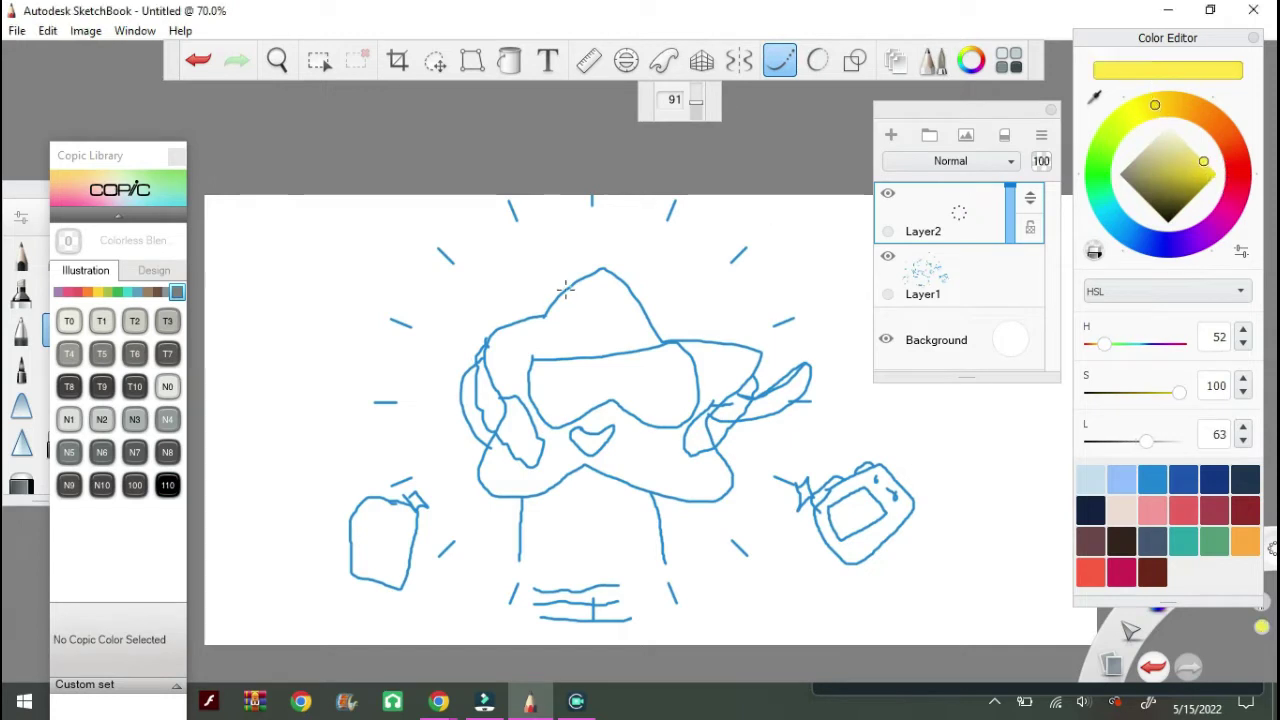
click(940, 285)
click(940, 215)
Step: Trace a yellow five-pointed star outline with the Polyline tool, then choose black
click(854, 60)
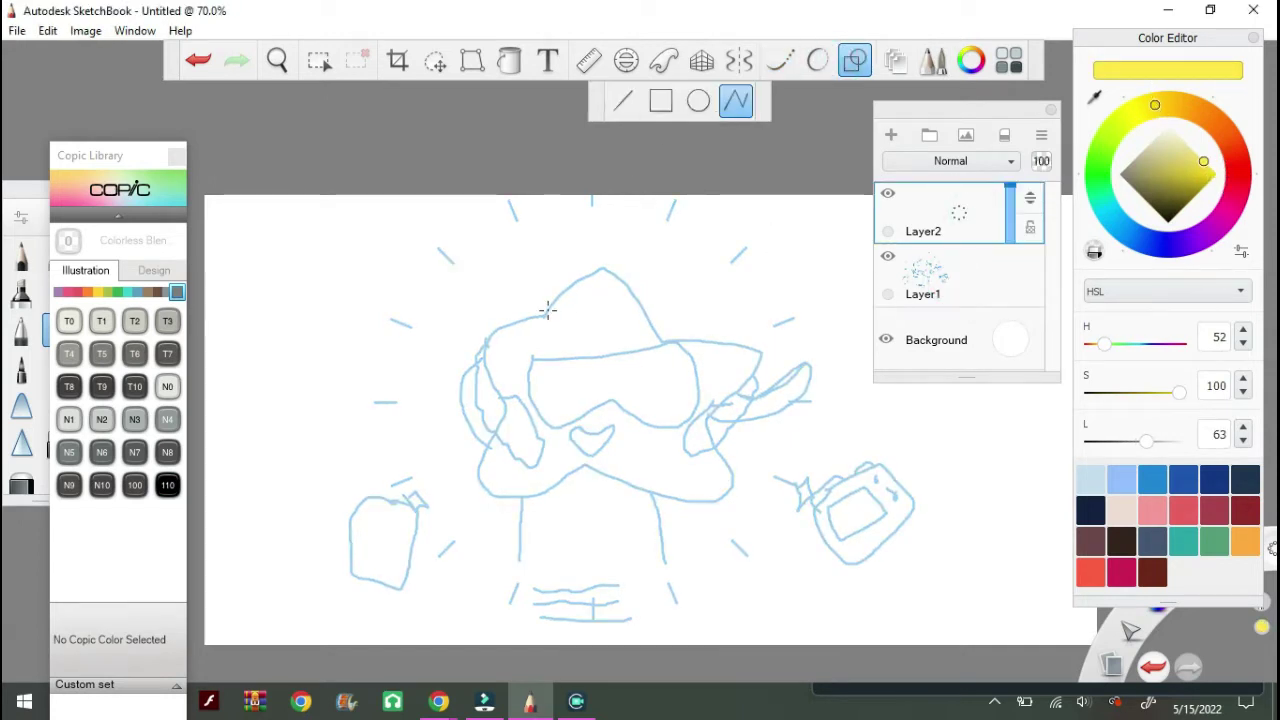
click(648, 318)
click(690, 418)
click(613, 462)
double_click(503, 495)
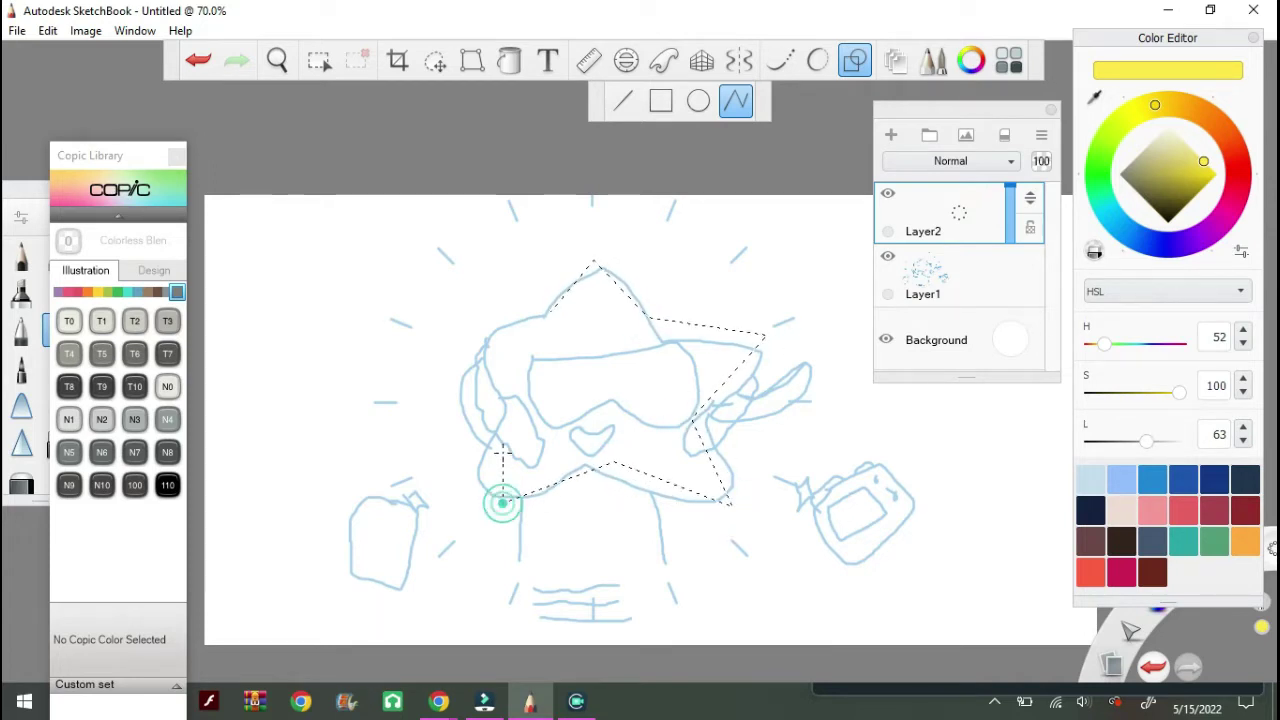
click(452, 344)
click(550, 318)
double_click(553, 313)
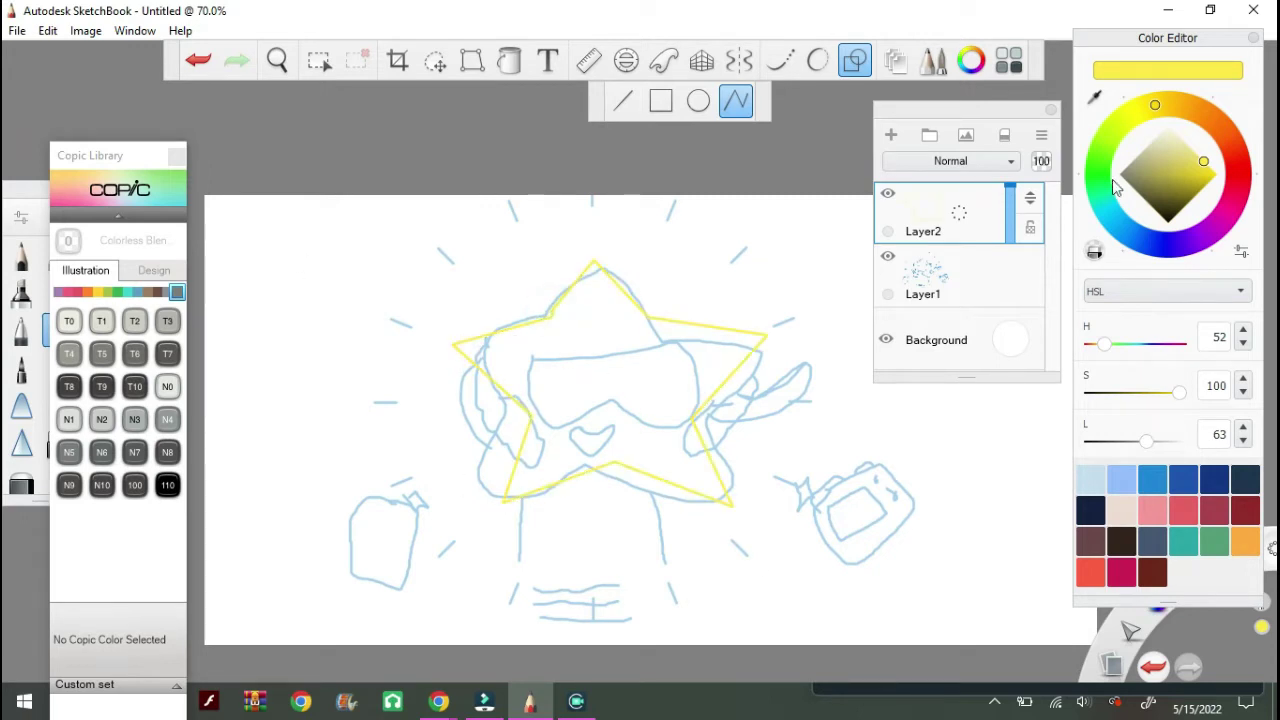
click(1168, 221)
Step: Reset the Paintbrush to its default properties from the brush library
scroll(643, 280, up, 2)
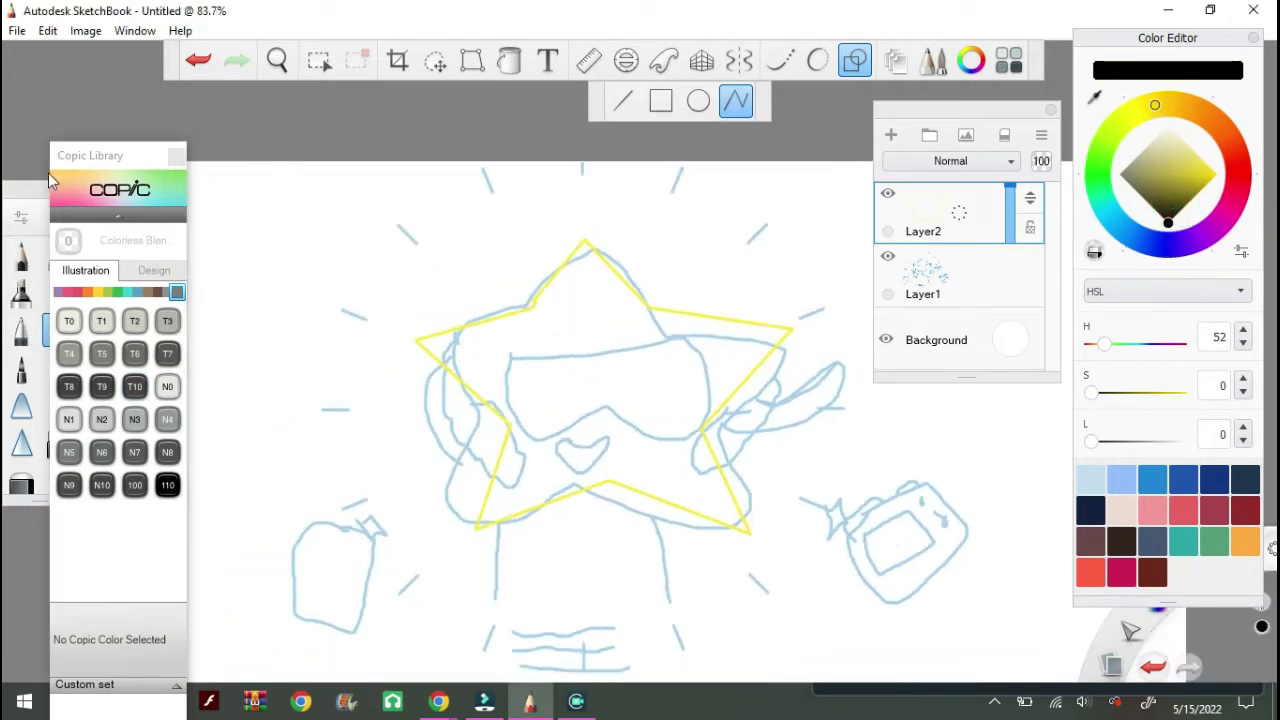
click(20, 216)
click(57, 218)
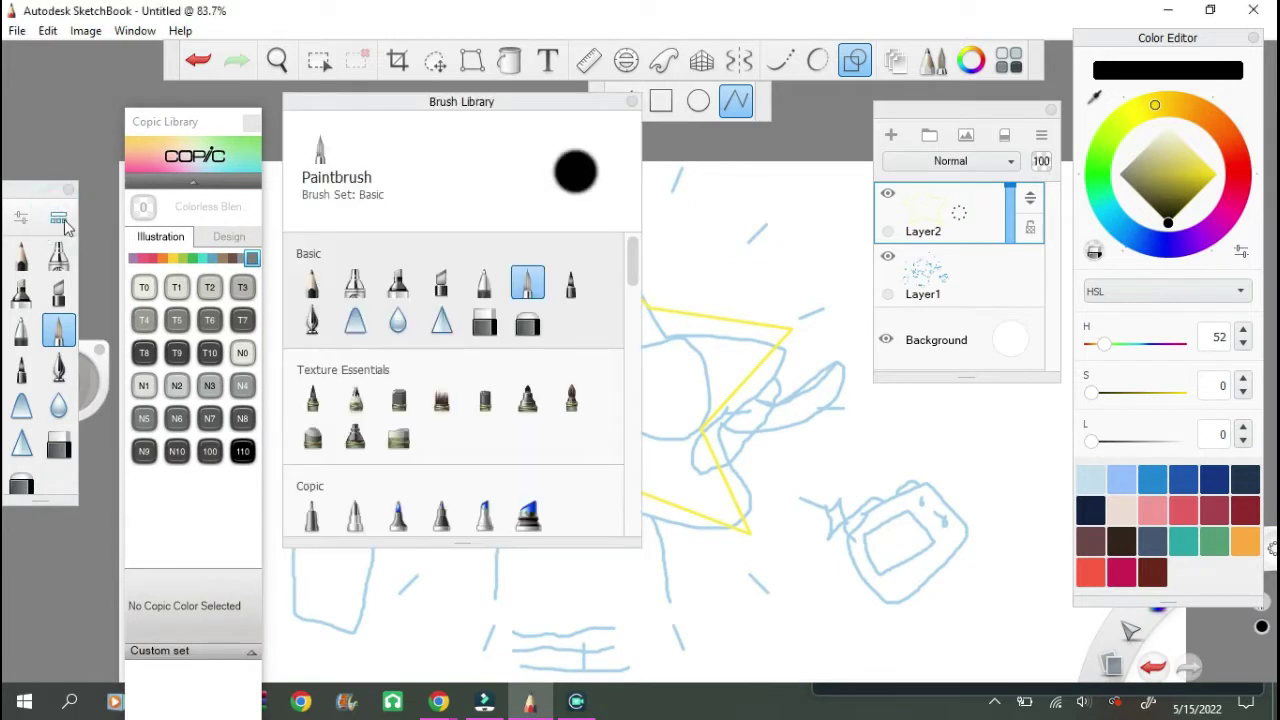
double_click(529, 277)
click(653, 498)
click(674, 417)
key(ctrl+b)
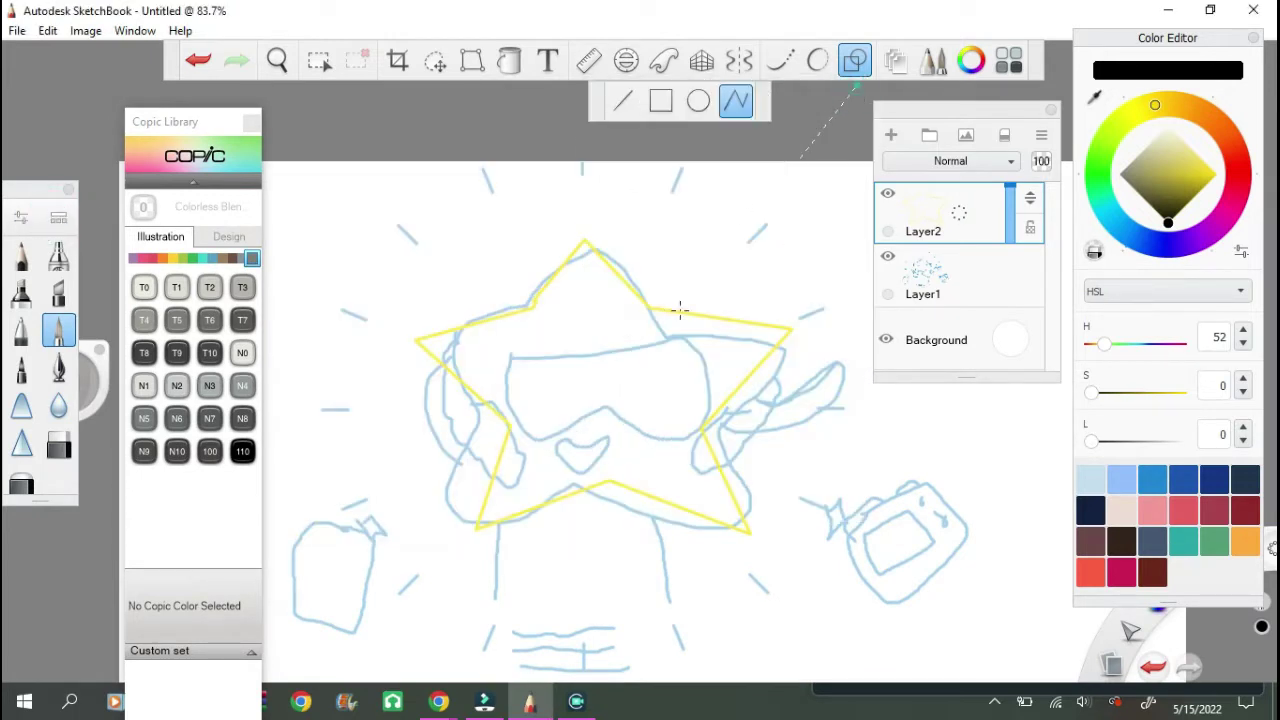
Step: Paint black sunglasses on the star, then a purple stroke beside its left arm
click(855, 60)
drag(660, 349, 550, 349)
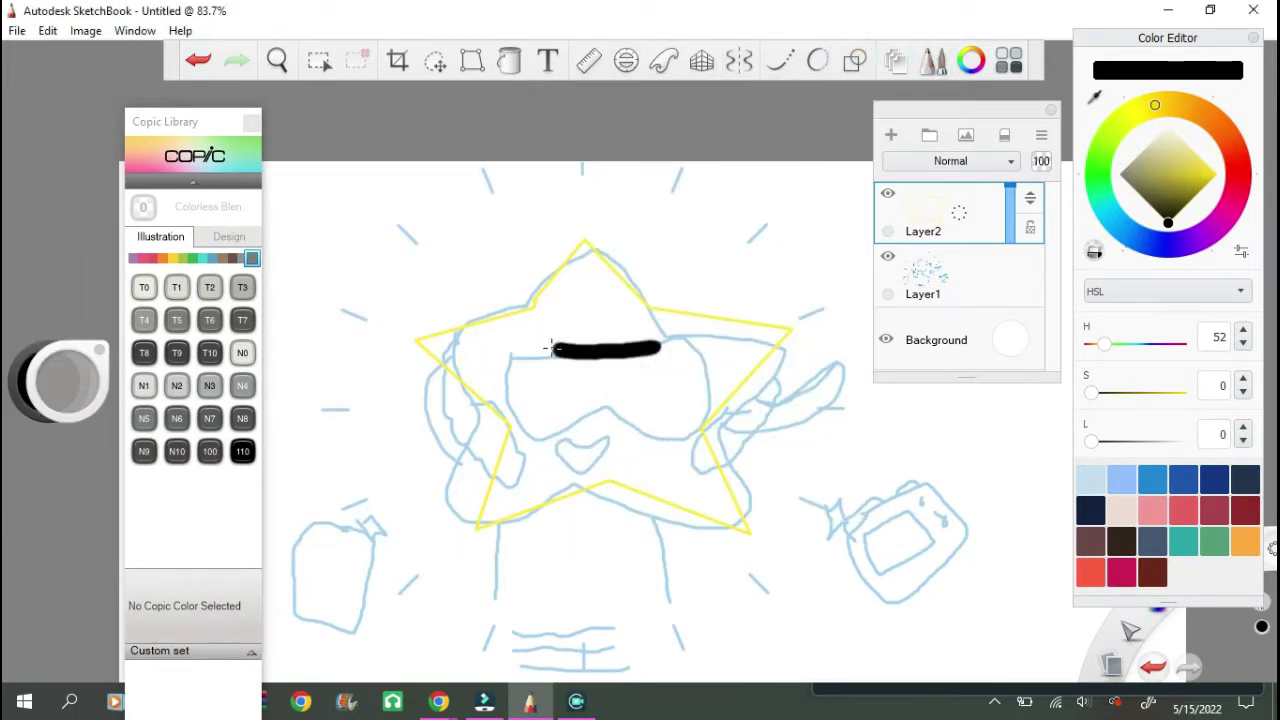
drag(511, 397, 683, 370)
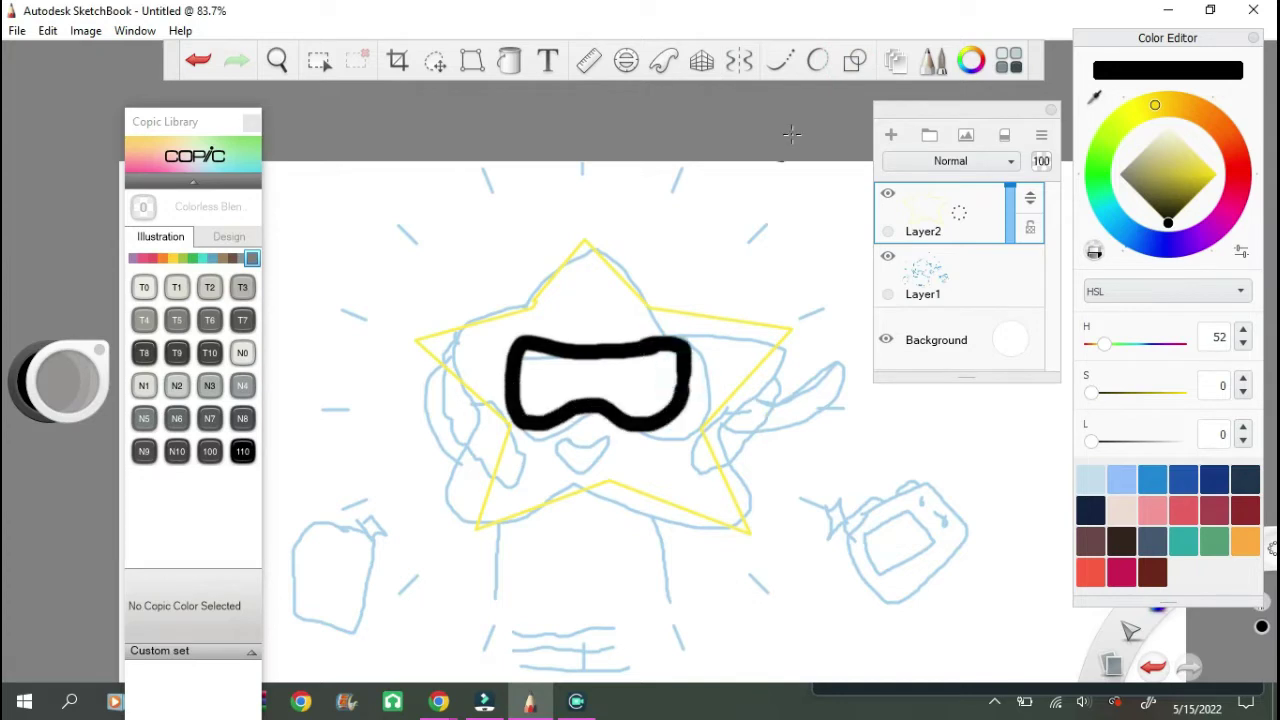
alt+click(757, 321)
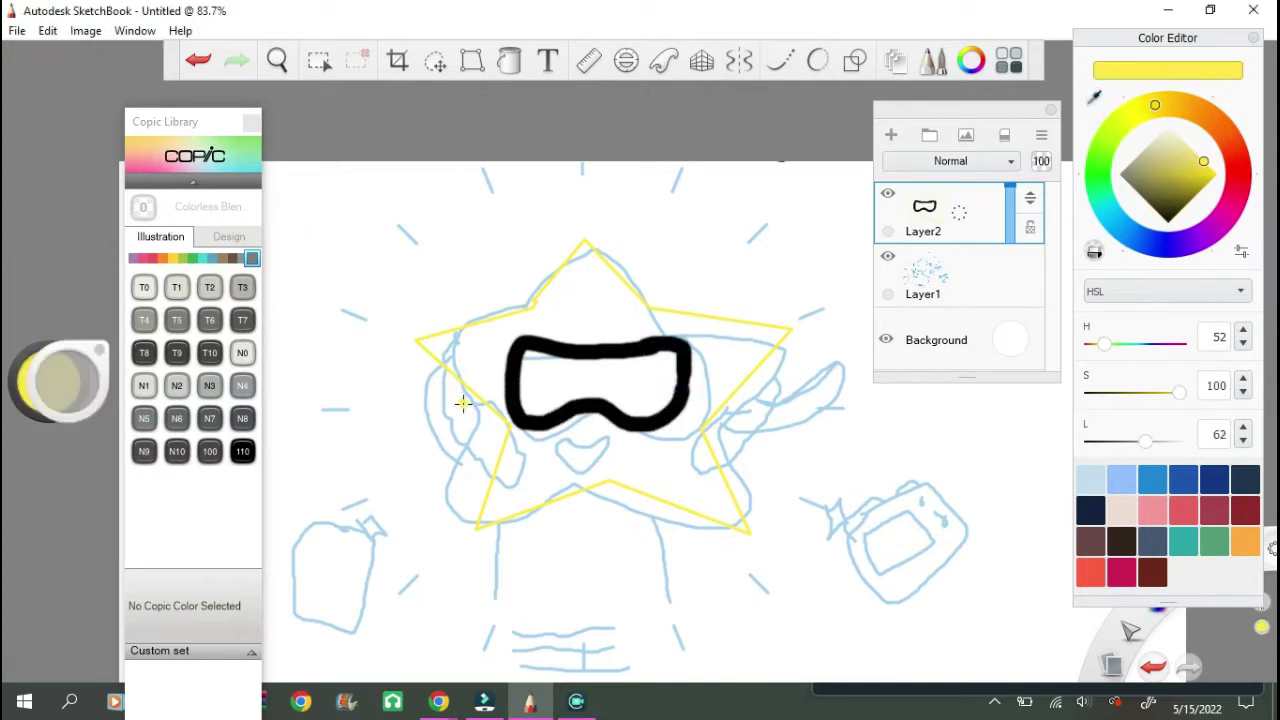
click(1200, 166)
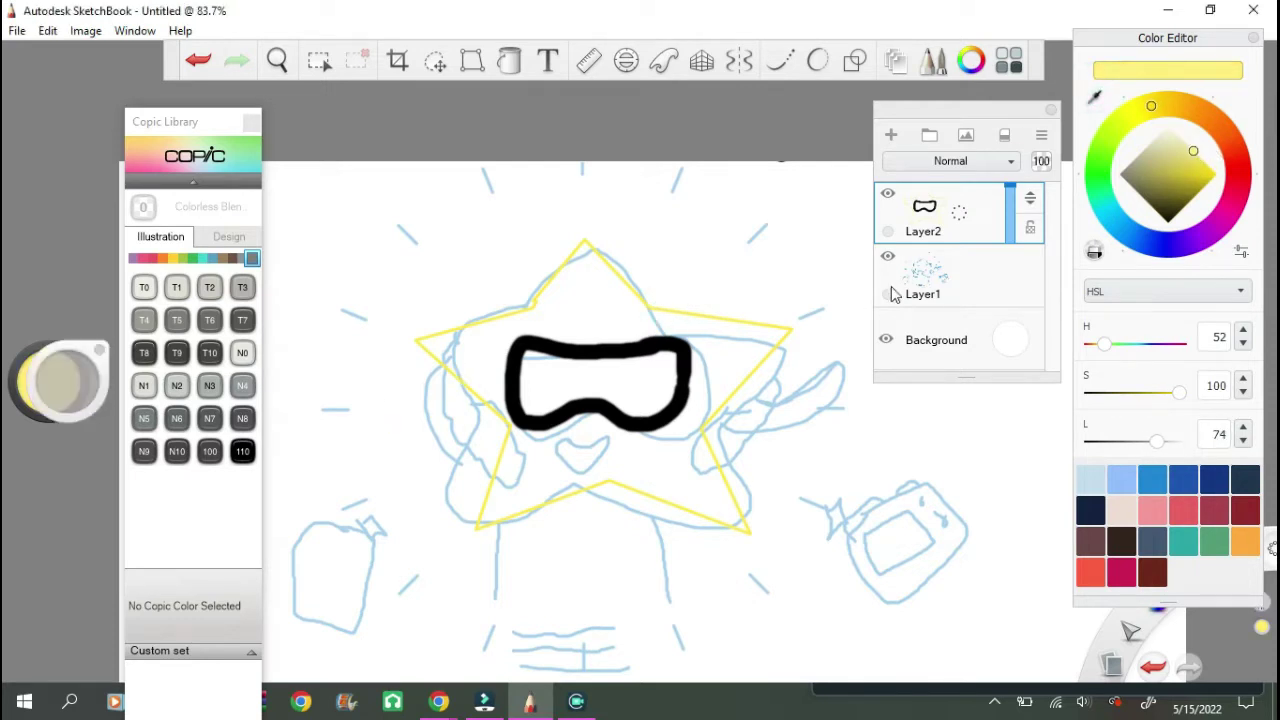
click(1206, 233)
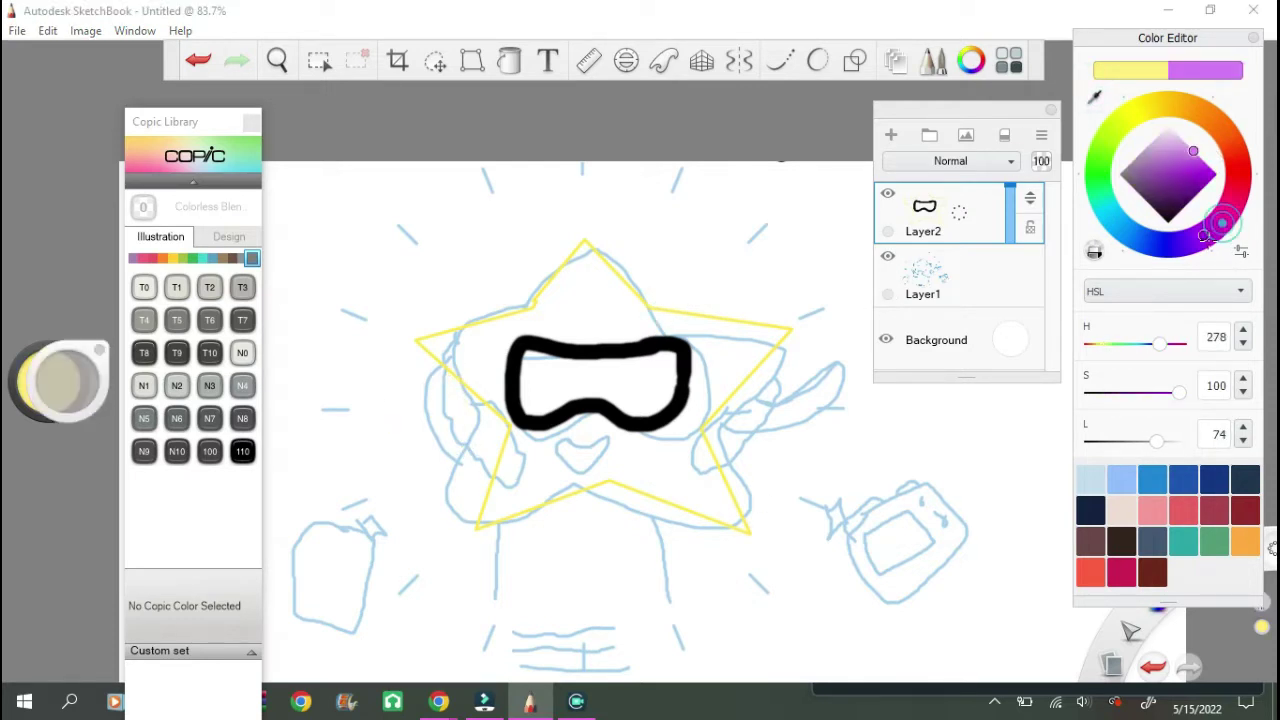
drag(442, 368, 460, 445)
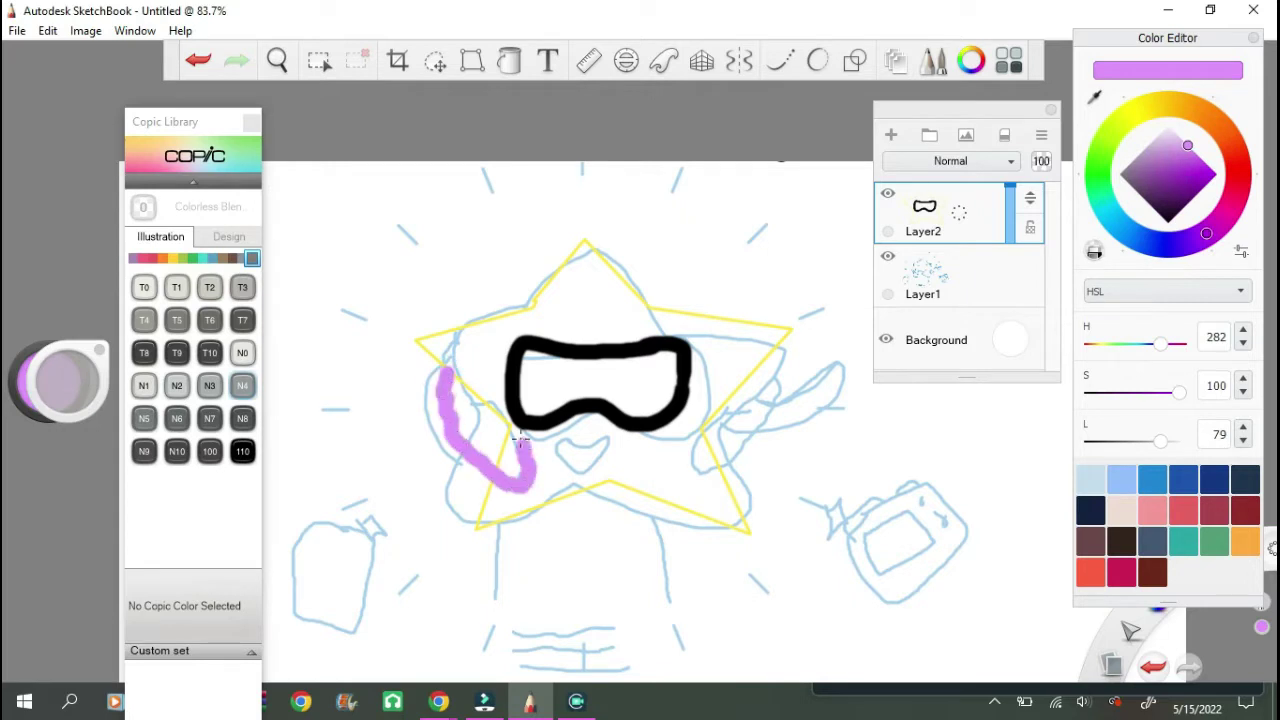
Step: Paint a purple stroke on the star's right side
drag(772, 376, 695, 436)
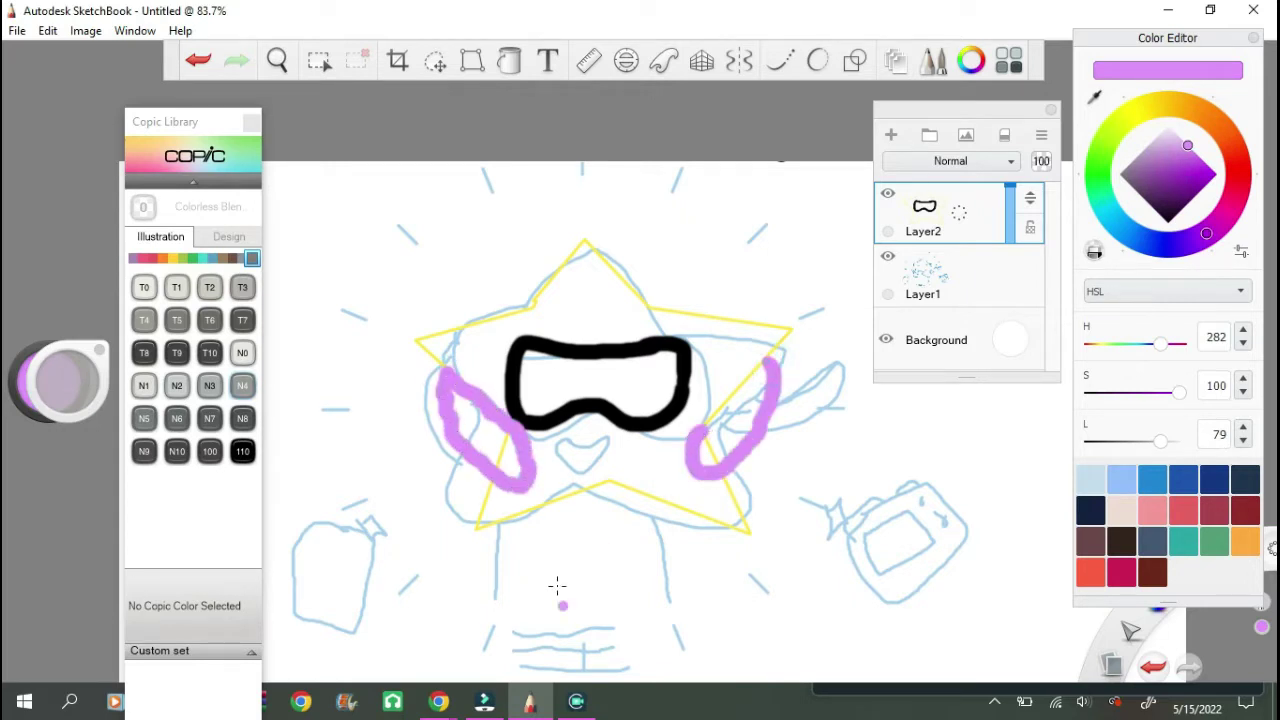
click(1005, 275)
click(966, 206)
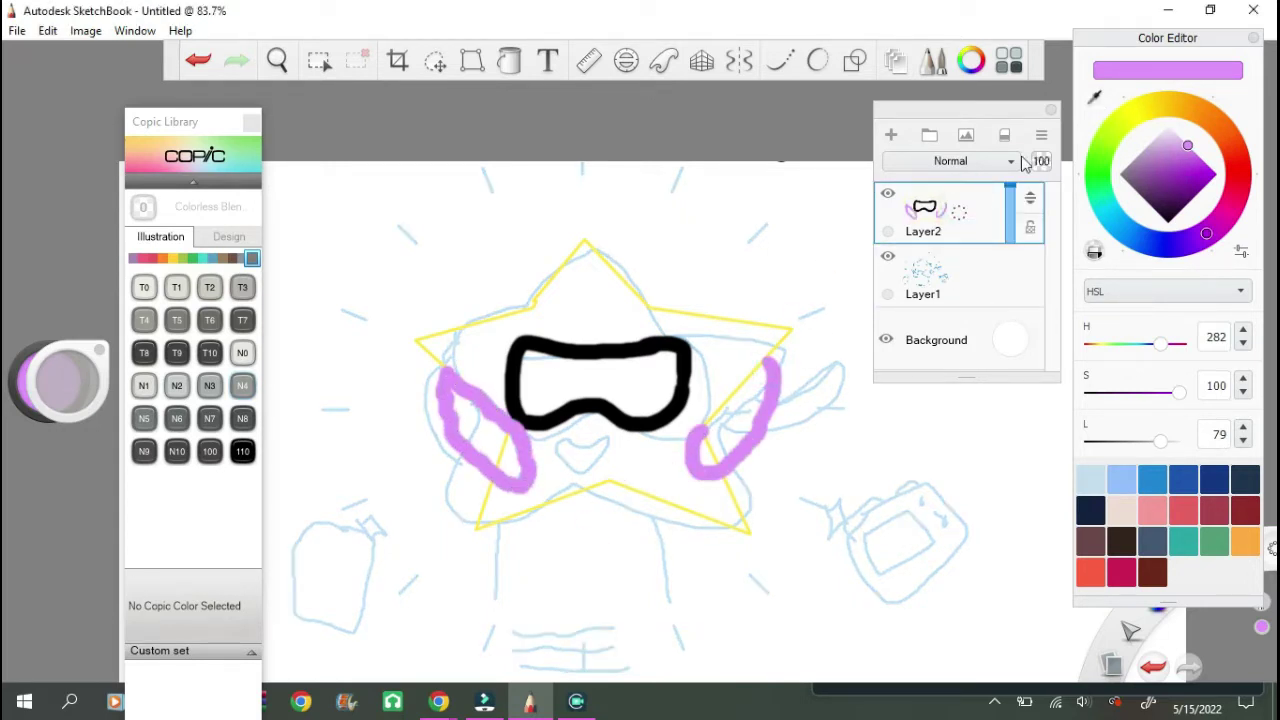
Step: Sample the star's yellow, paint a yellow stroke by the right purple shape, then undo it
click(1094, 96)
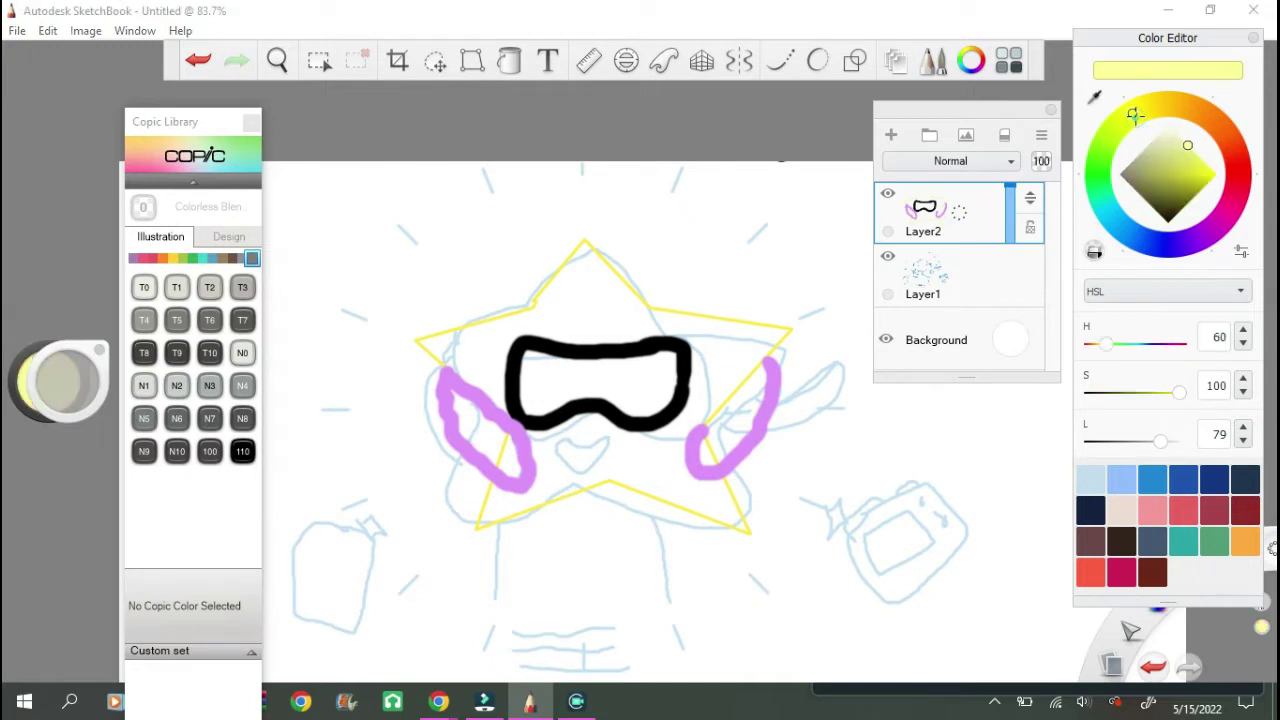
click(754, 323)
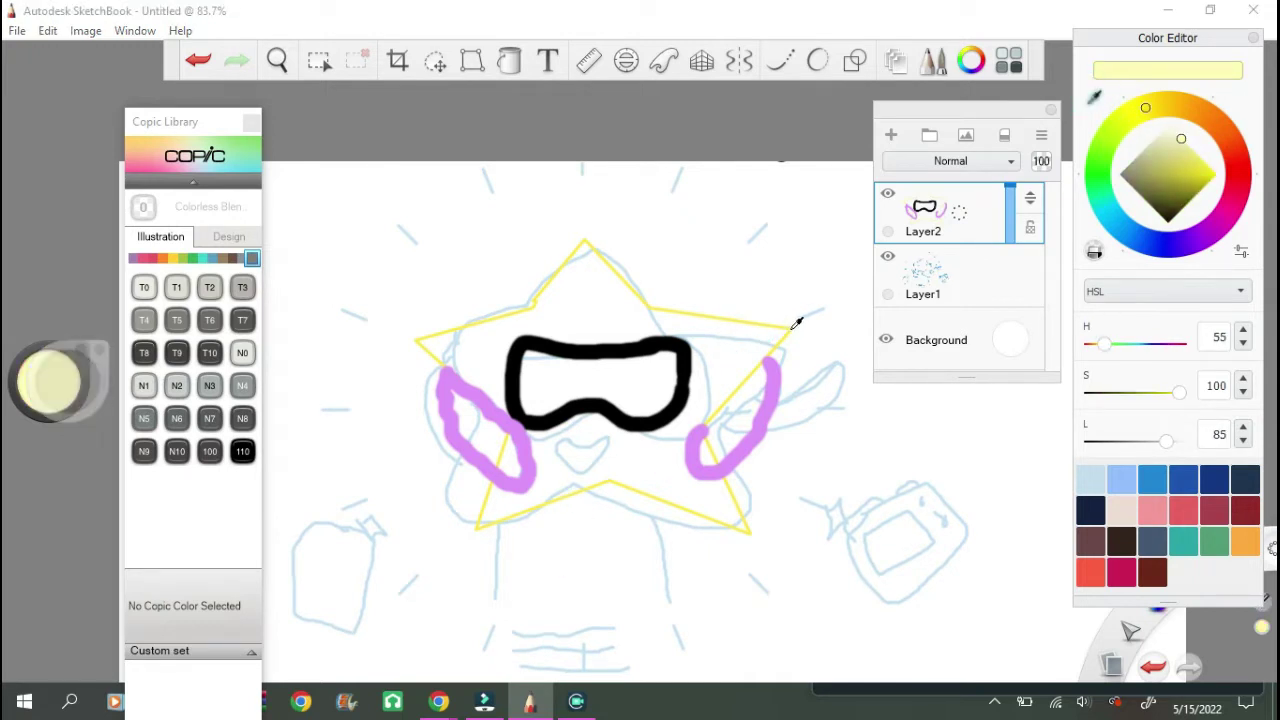
click(792, 327)
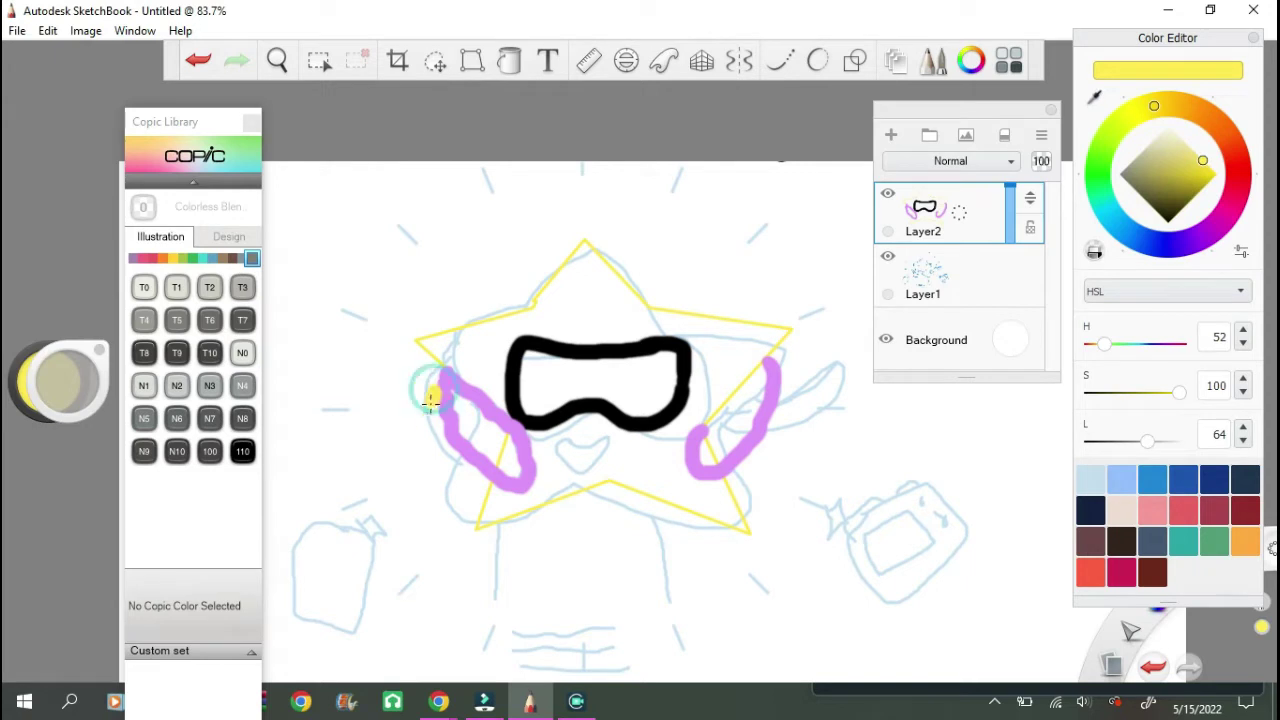
drag(773, 403, 845, 355)
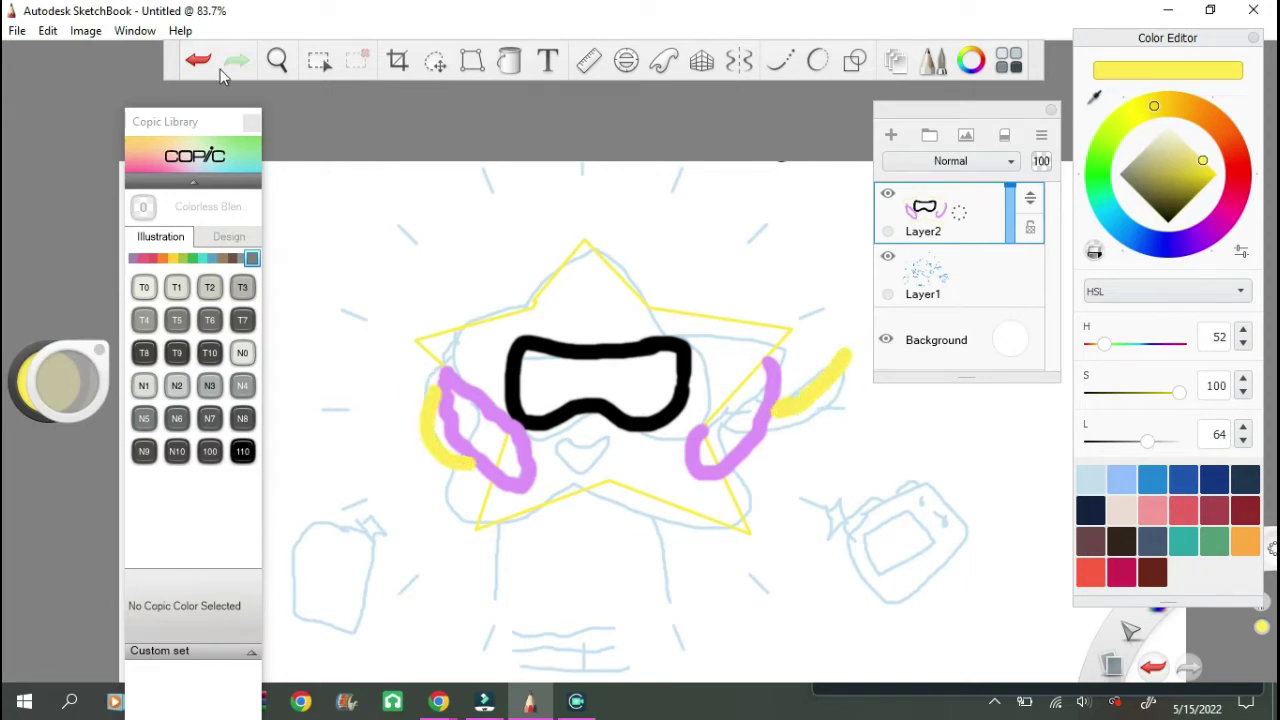
click(198, 60)
scroll(788, 410, up, 3)
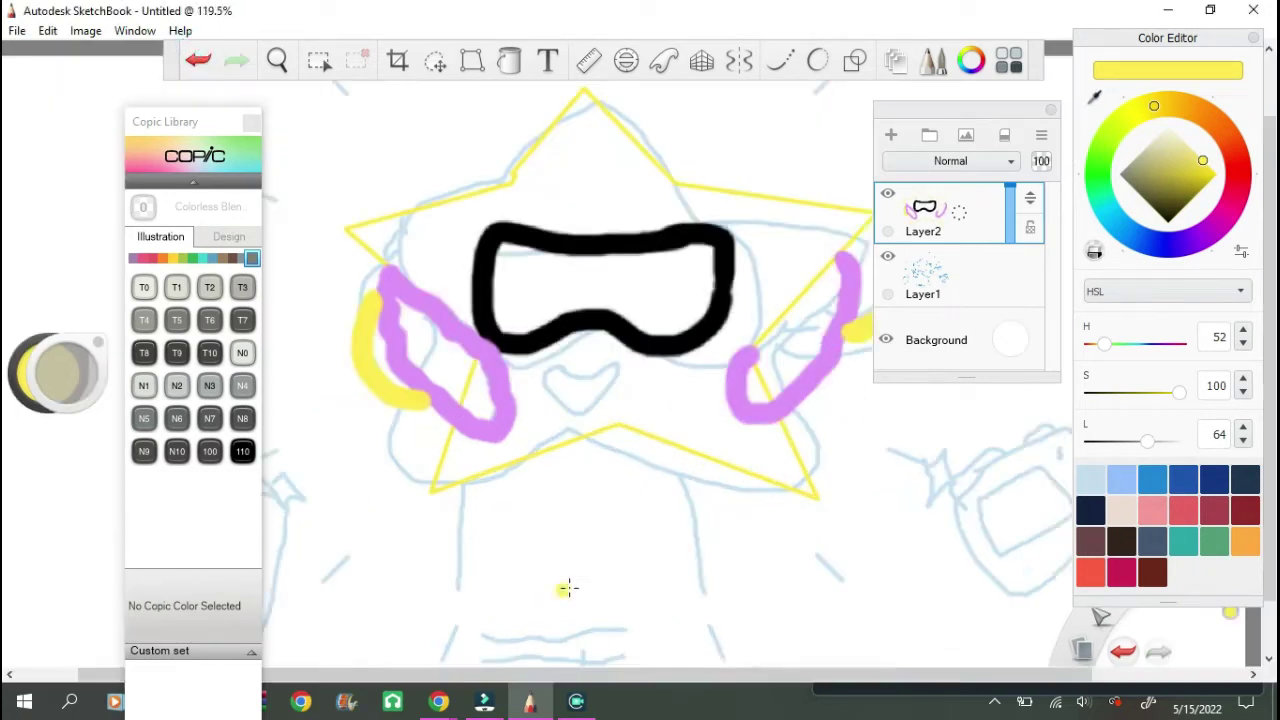
scroll(566, 586, down, 1)
Step: Enable Y Symmetry and reposition the sketch and inked star layers
click(739, 60)
click(557, 100)
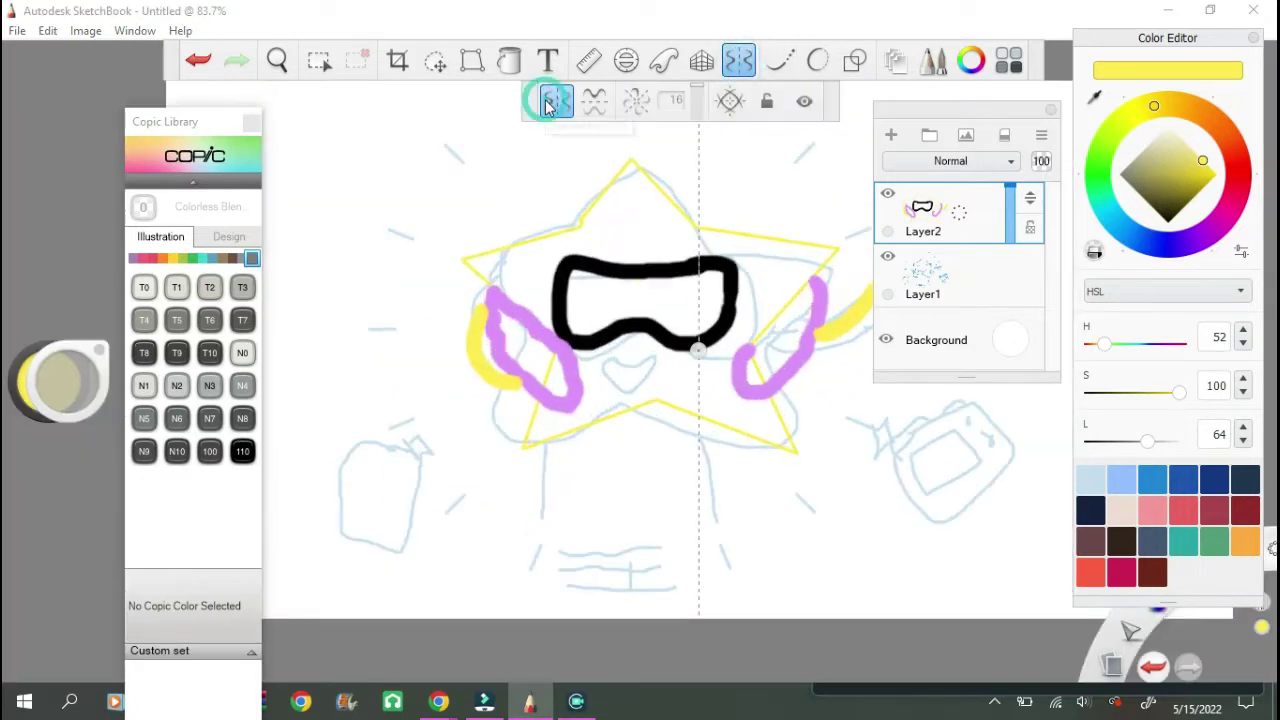
scroll(640, 330, down, 3)
scroll(640, 330, up, 1)
click(940, 272)
click(435, 60)
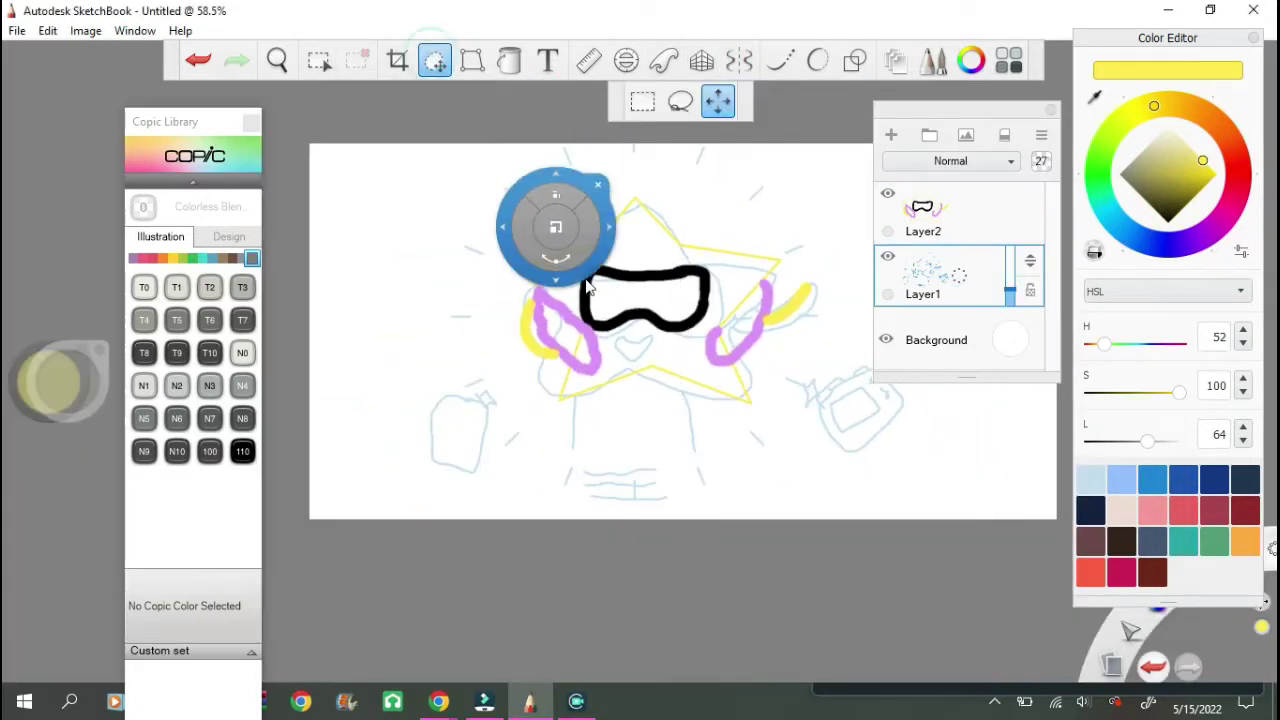
drag(551, 223, 576, 213)
click(940, 210)
drag(763, 251, 789, 243)
drag(763, 287, 752, 286)
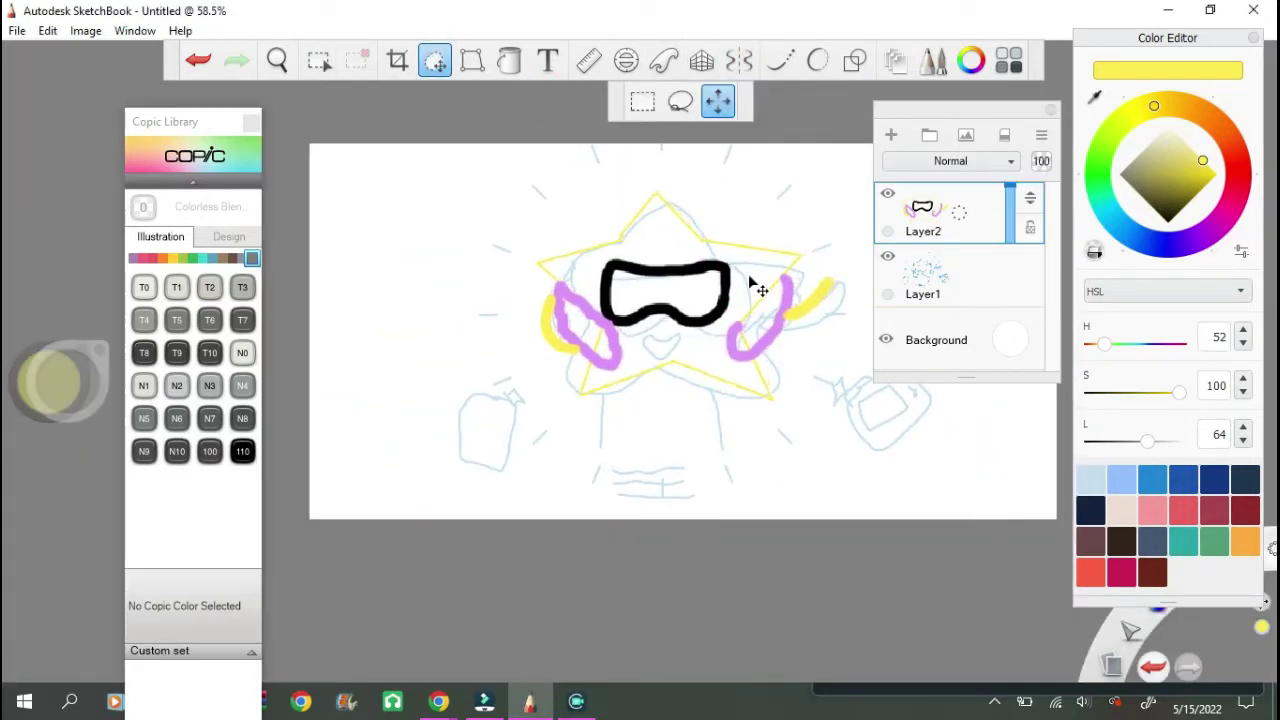
key(Escape)
Step: Centre the inked art and sketch, re-enable mirroring, and undo two stray yellow strokes
click(779, 60)
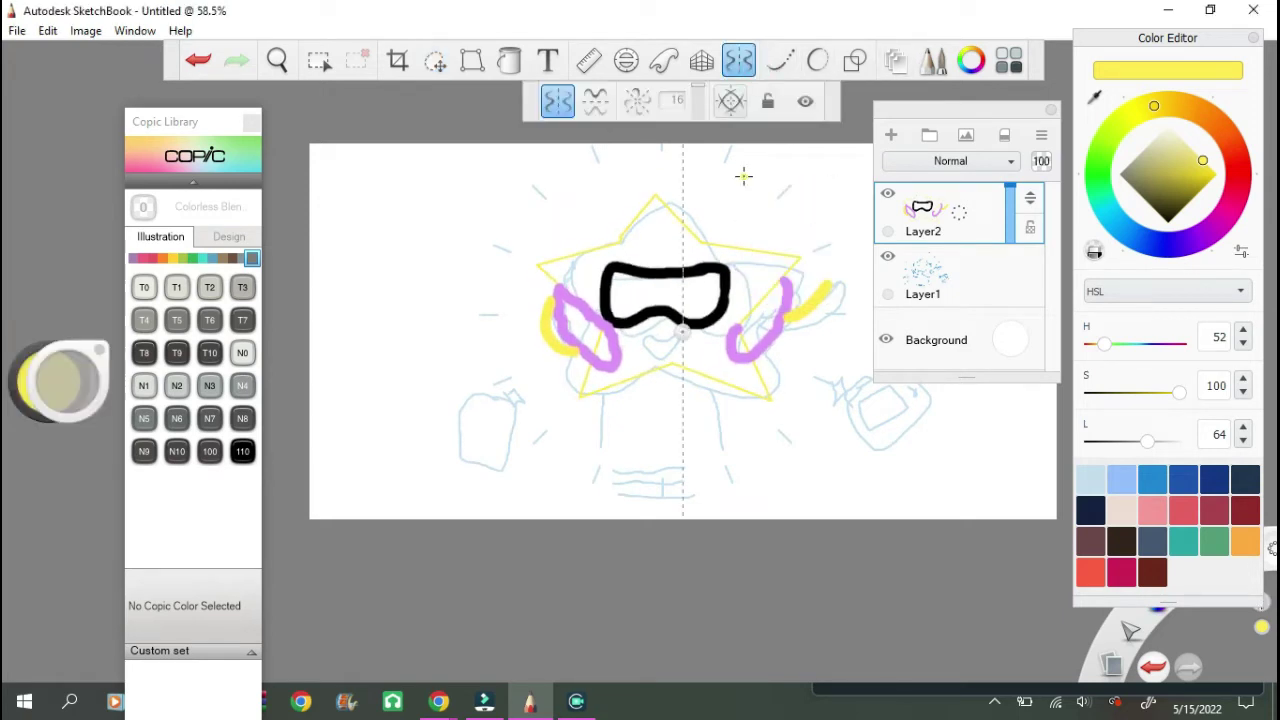
key(v)
drag(808, 243, 828, 243)
click(940, 272)
drag(645, 200, 659, 200)
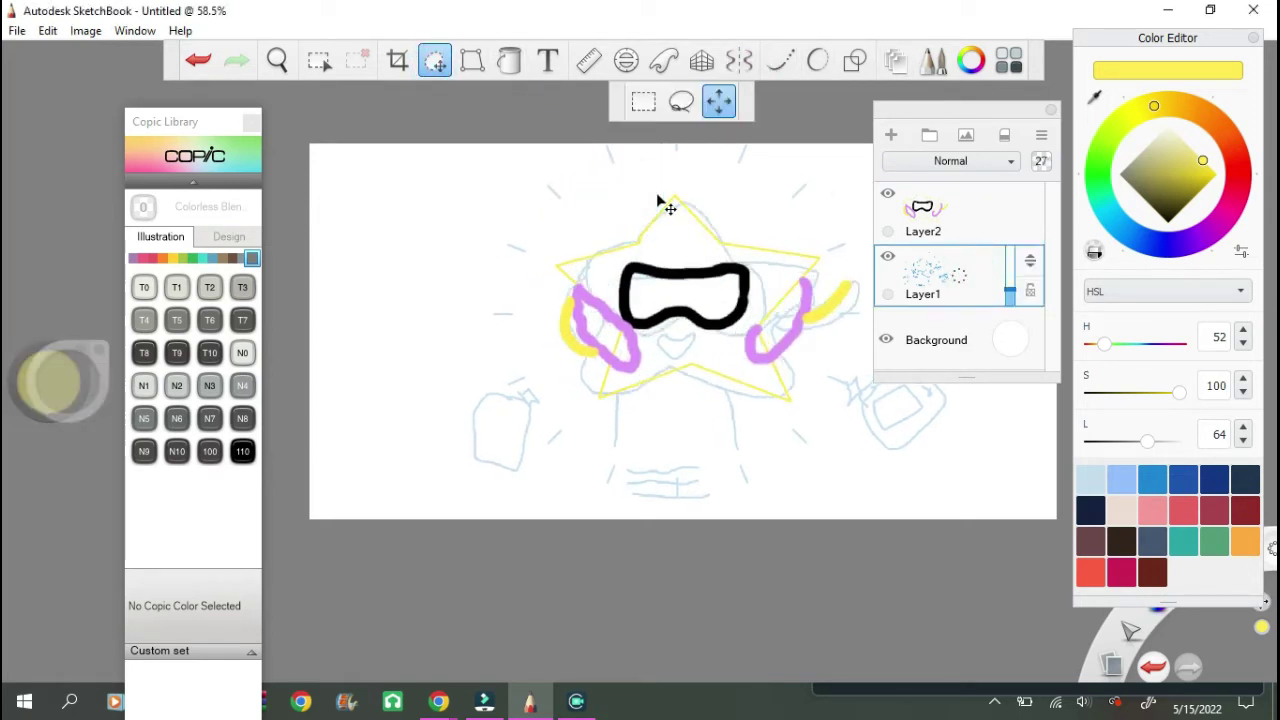
click(739, 60)
key(ctrl+z)
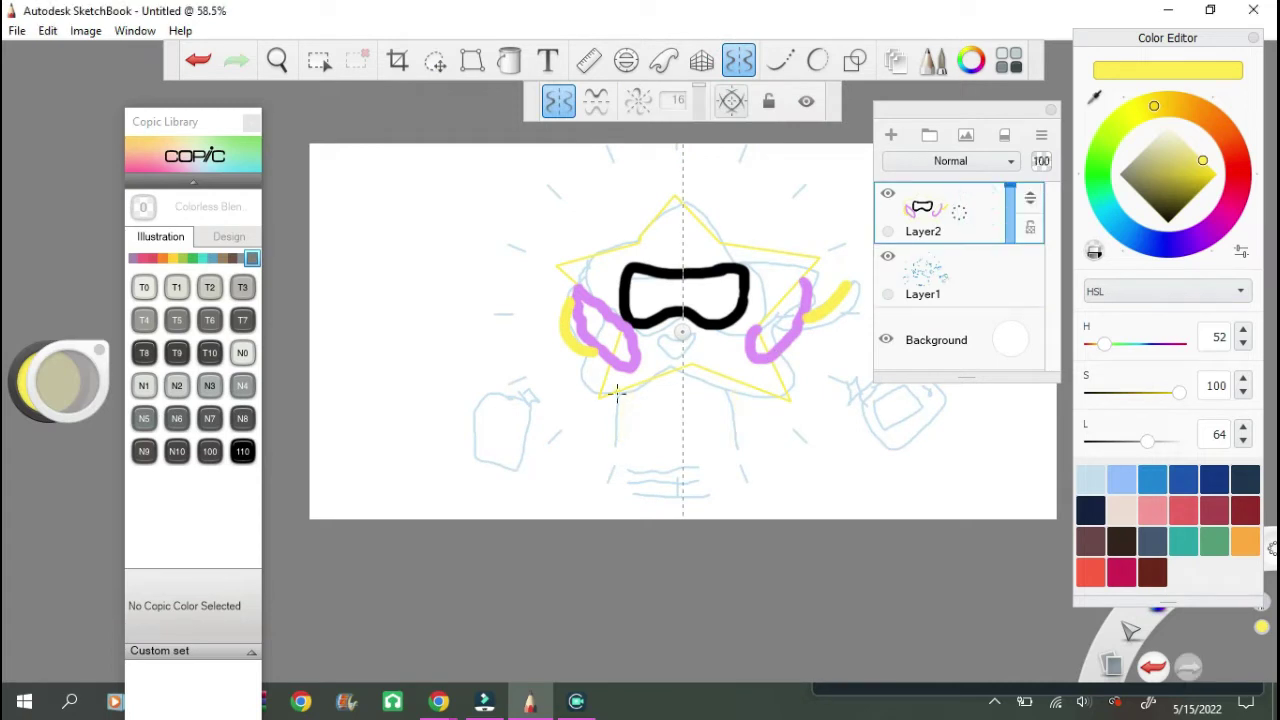
key(ctrl+z)
Step: Paint the star's right yellow stick leg angled outward below the star
click(745, 62)
mouse_move(628, 375)
mouse_down()
mouse_move(628, 425)
mouse_move(634, 337)
mouse_move(630, 425)
mouse_up()
key(ctrl+z)
scroll(643, 380, up, 3)
drag(796, 330, 847, 421)
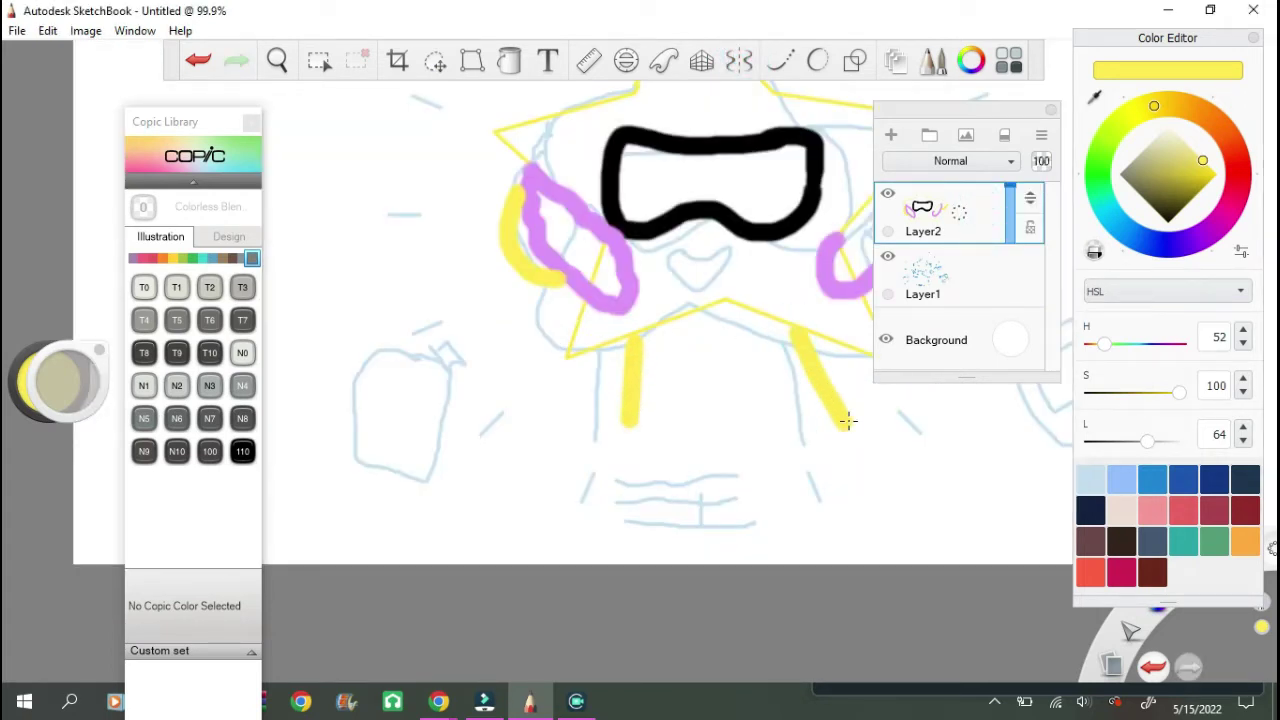
Step: Undo the stray blob at the right foot, leaving a short outward foot
scroll(723, 374, down, 3)
scroll(719, 391, up, 2)
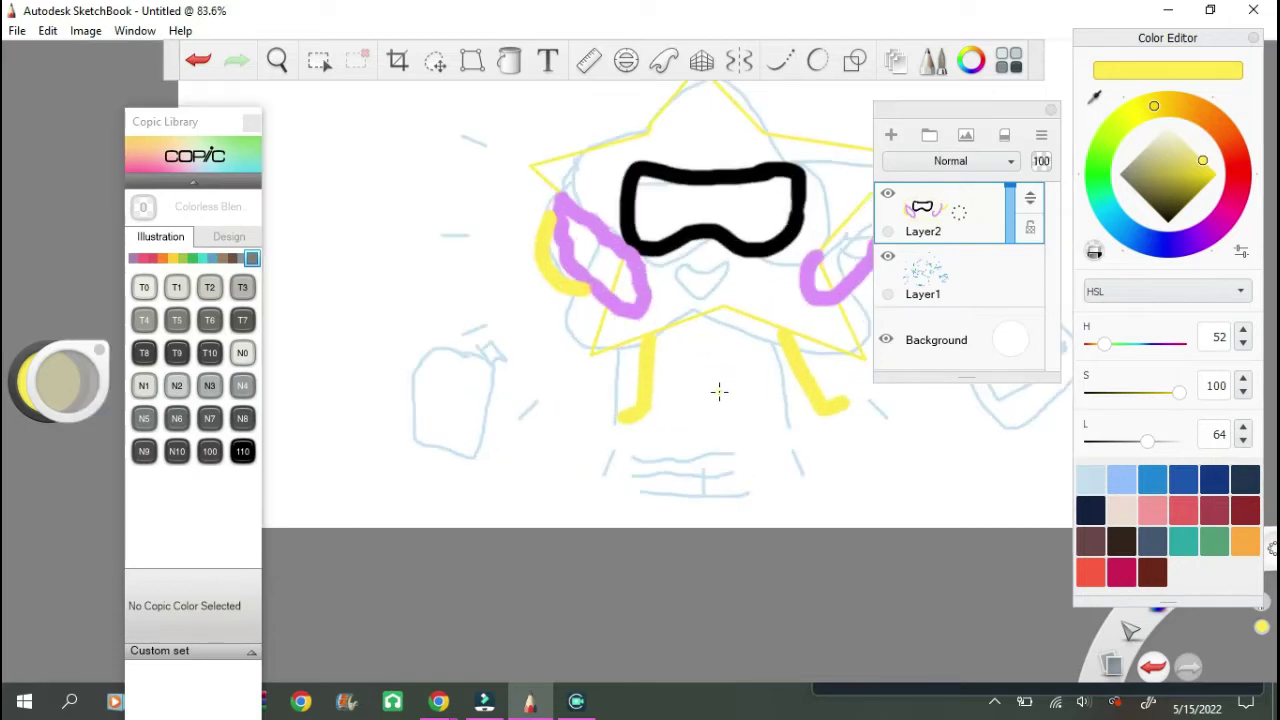
scroll(581, 307, down, 2)
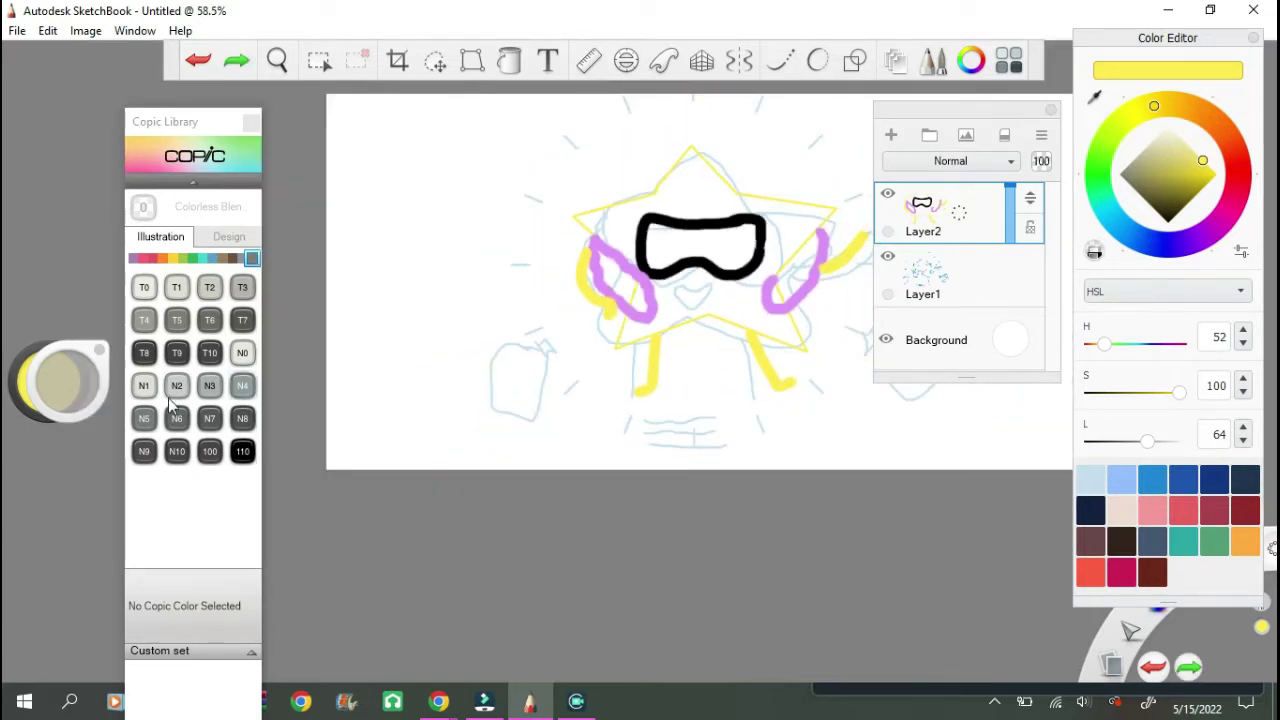
key(ctrl+b)
key(e)
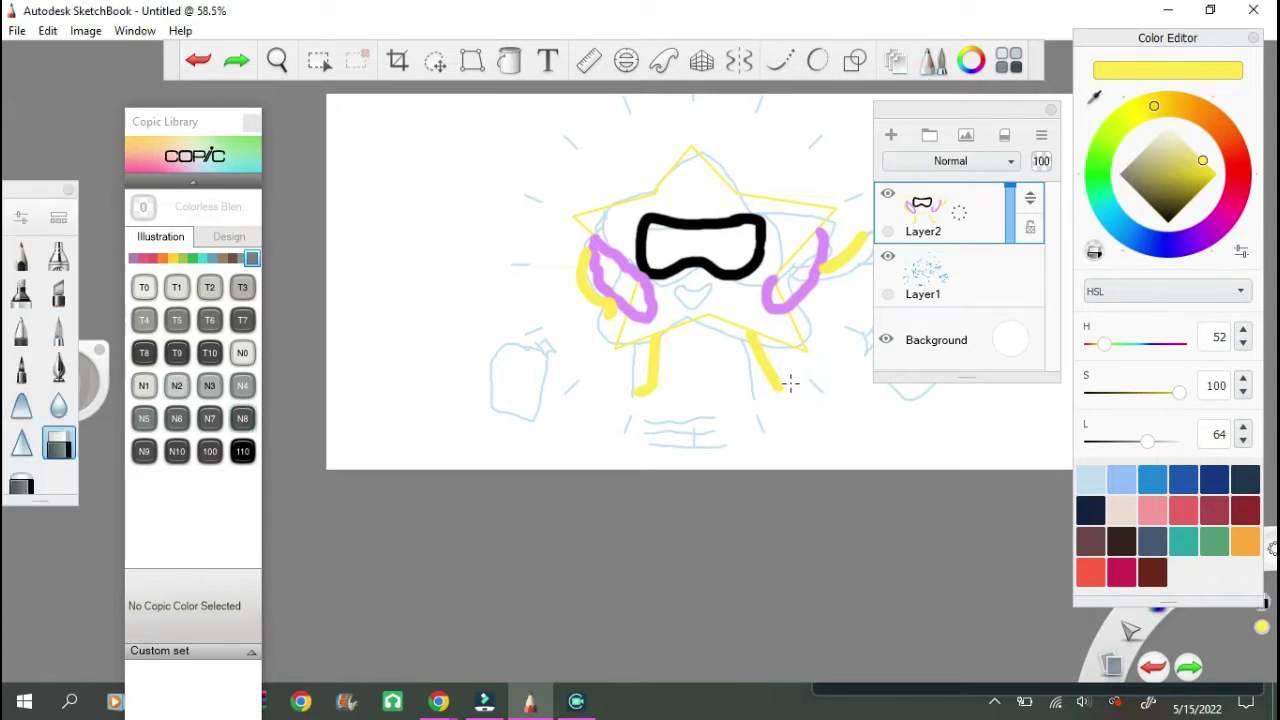
key(e)
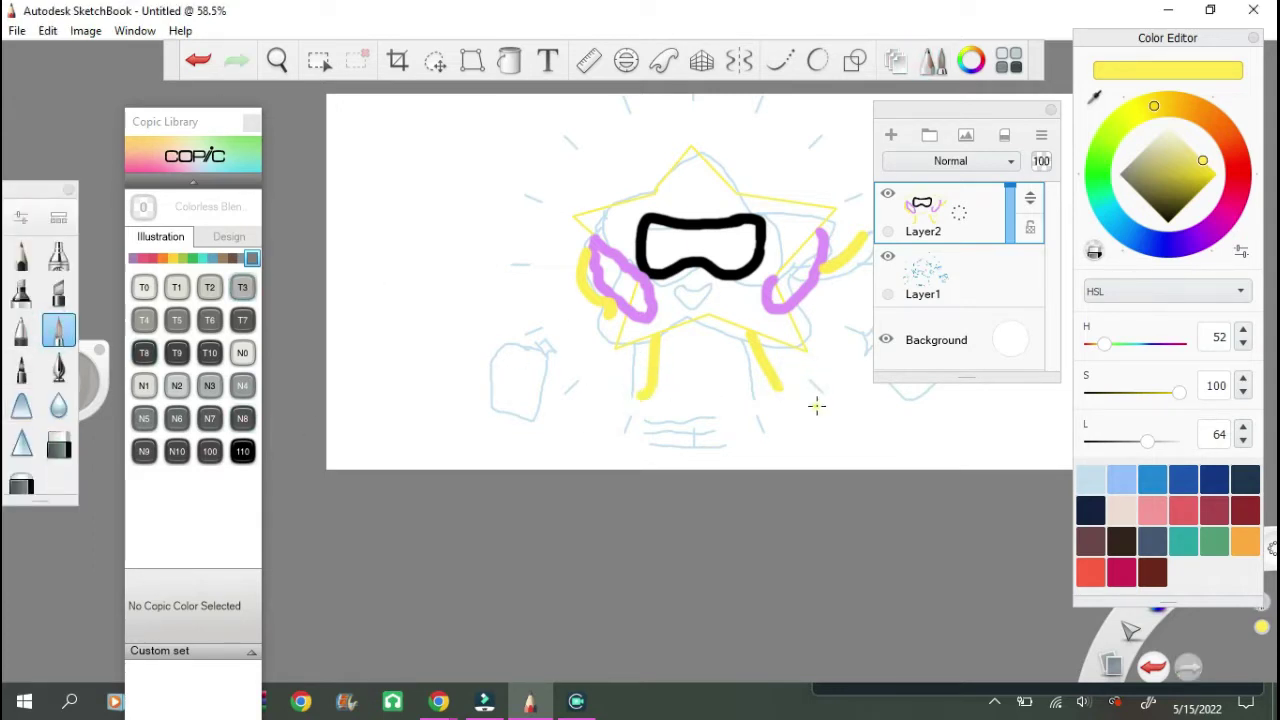
click(200, 72)
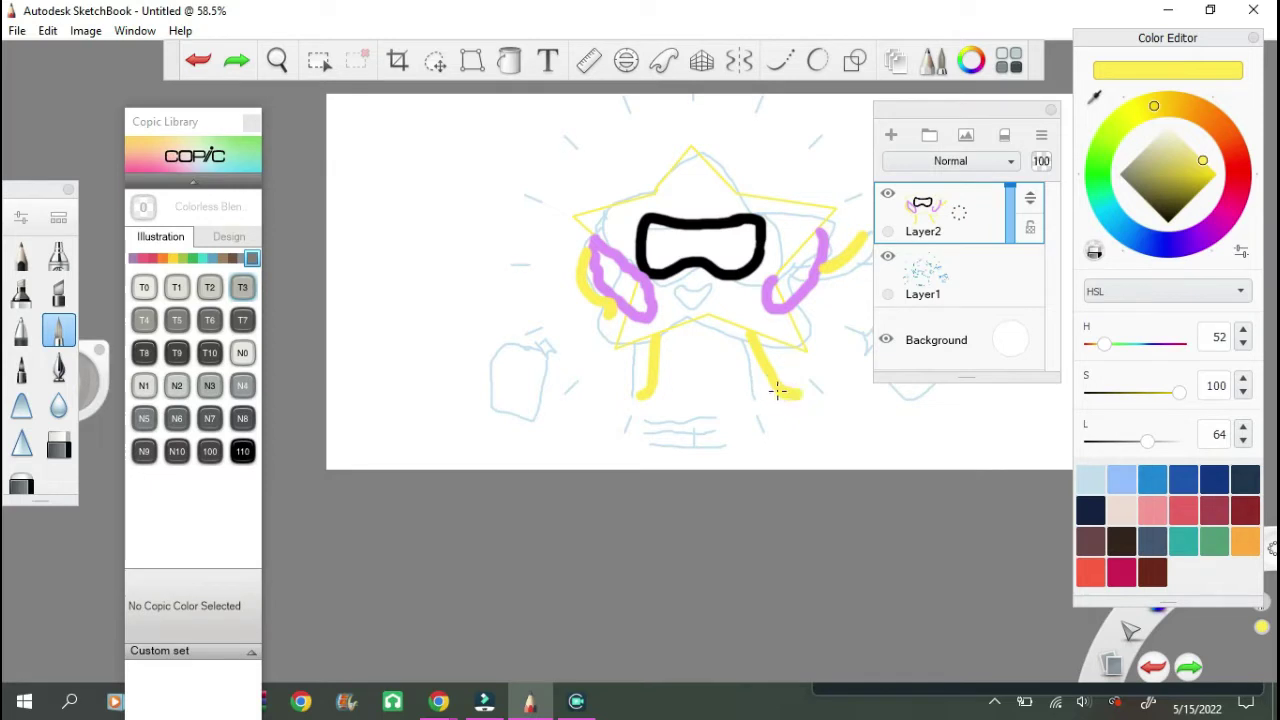
key(ctrl+z)
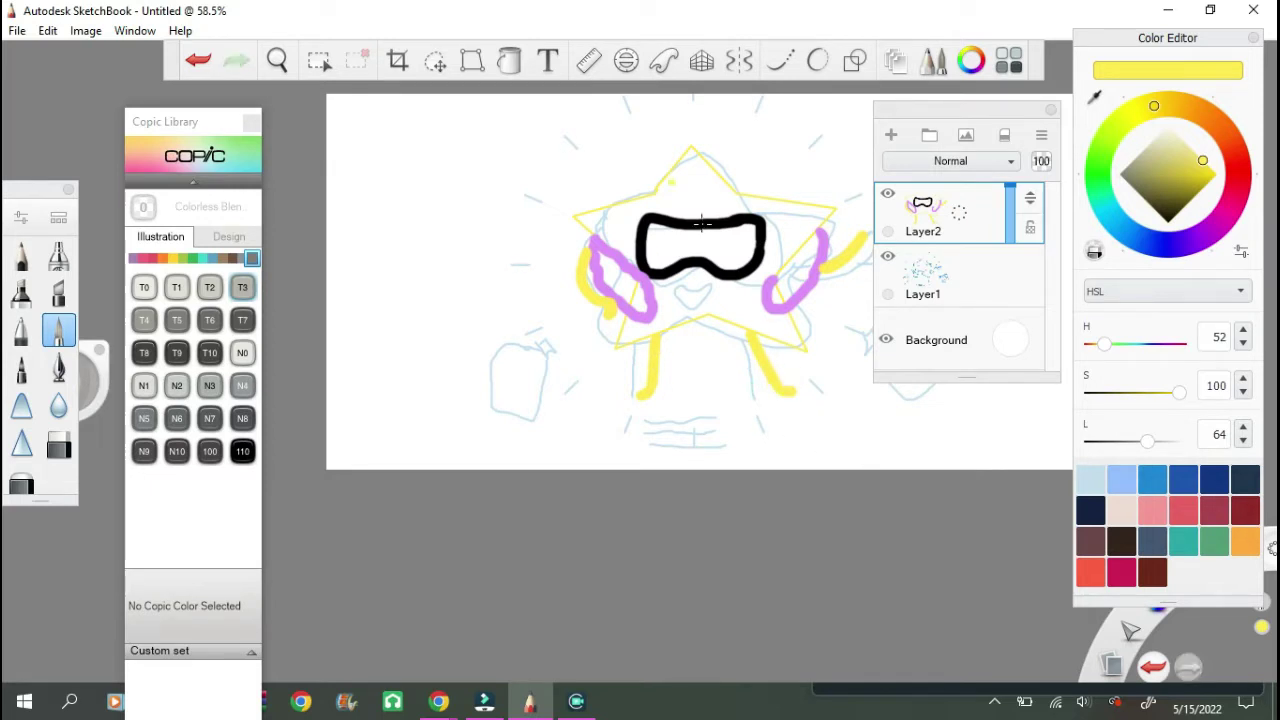
Step: Paint a pink mouth under the glasses with a lighter pink highlight
click(1234, 203)
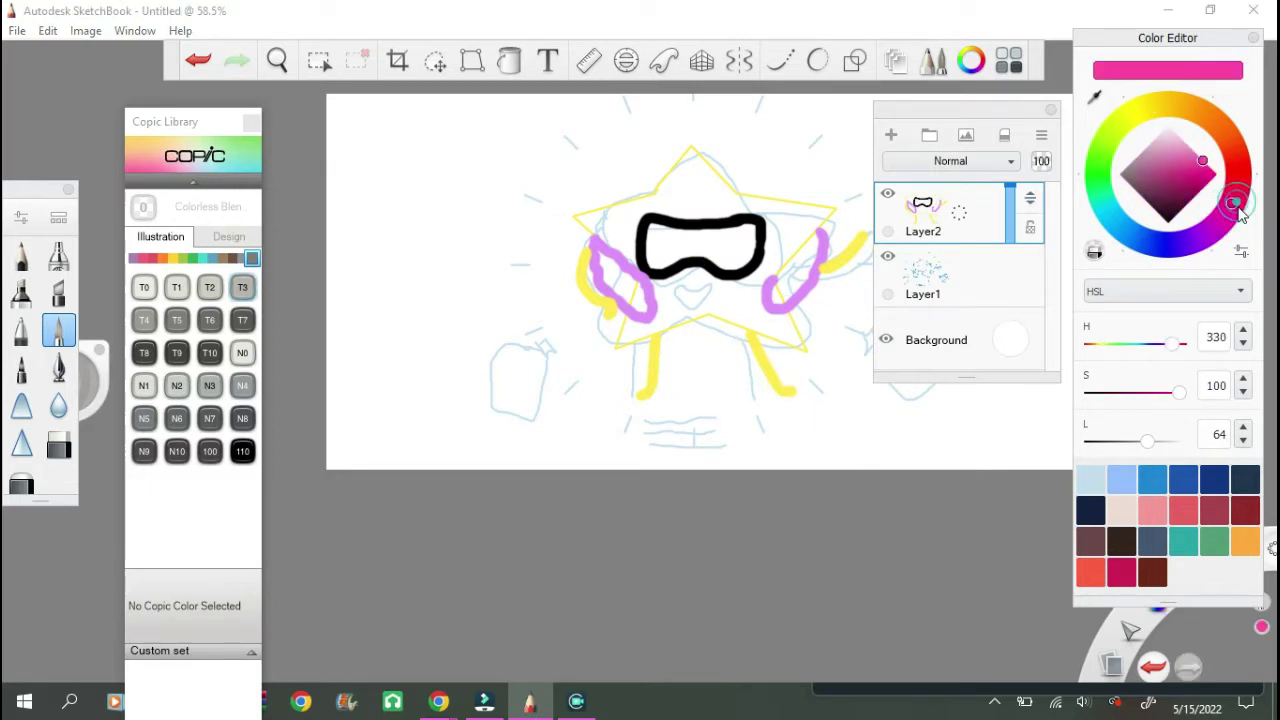
scroll(657, 280, up, 5)
mouse_move(590, 250)
mouse_down()
mouse_move(680, 250)
mouse_move(610, 320)
mouse_move(600, 228)
mouse_up()
click(1189, 147)
mouse_move(595, 295)
mouse_down()
mouse_move(634, 274)
mouse_move(656, 296)
mouse_up()
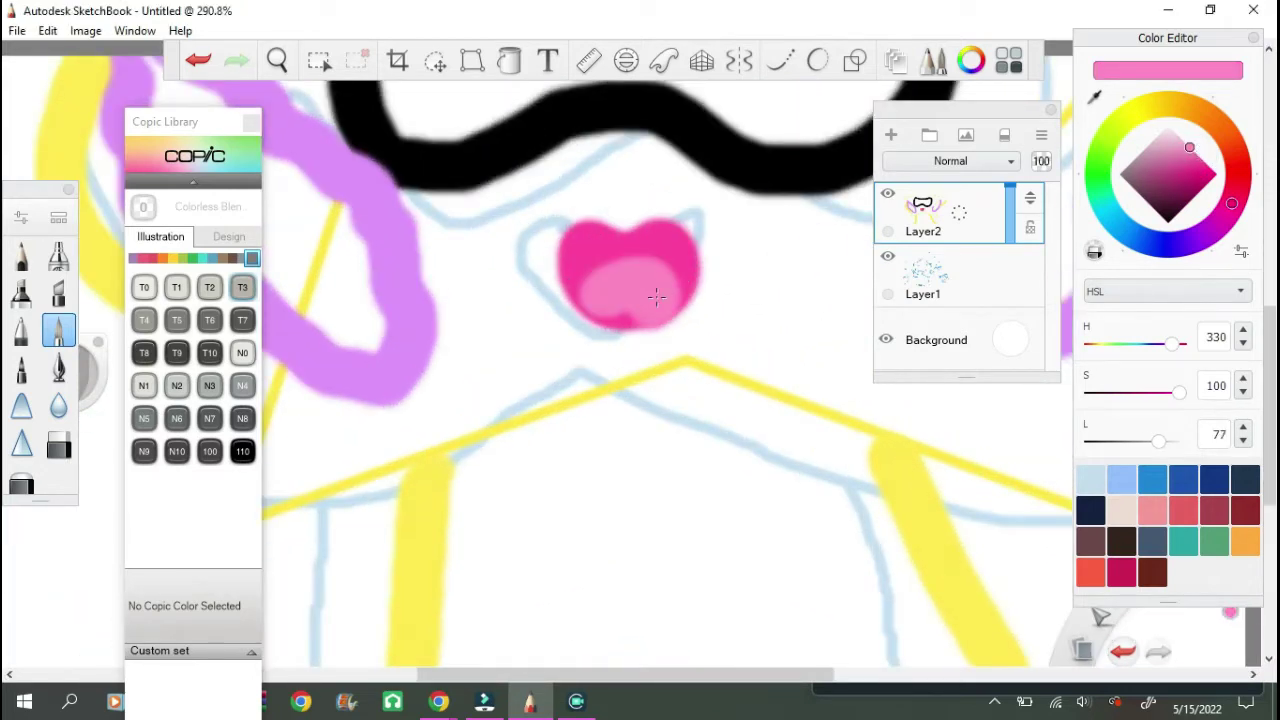
scroll(626, 277, down, 5)
Step: Split the glasses into two lenses with a black bridge, then select Copic 100 Black
drag(1172, 205, 1168, 222)
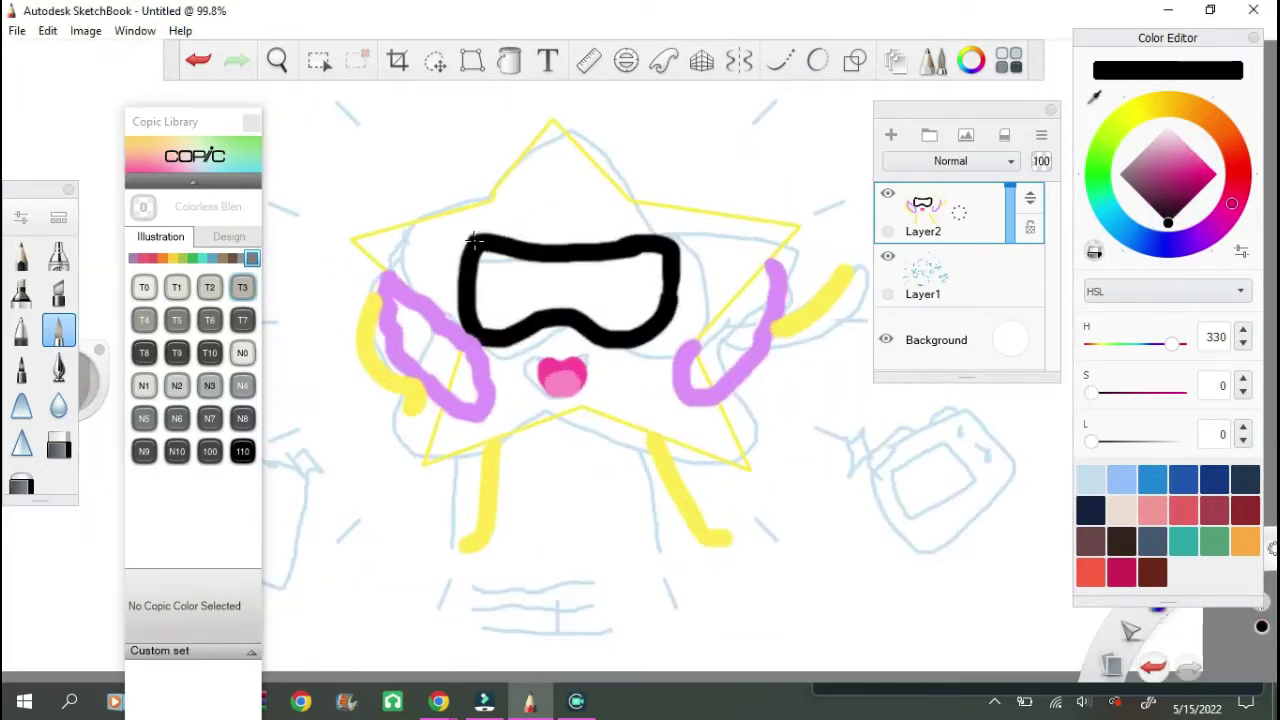
key(e)
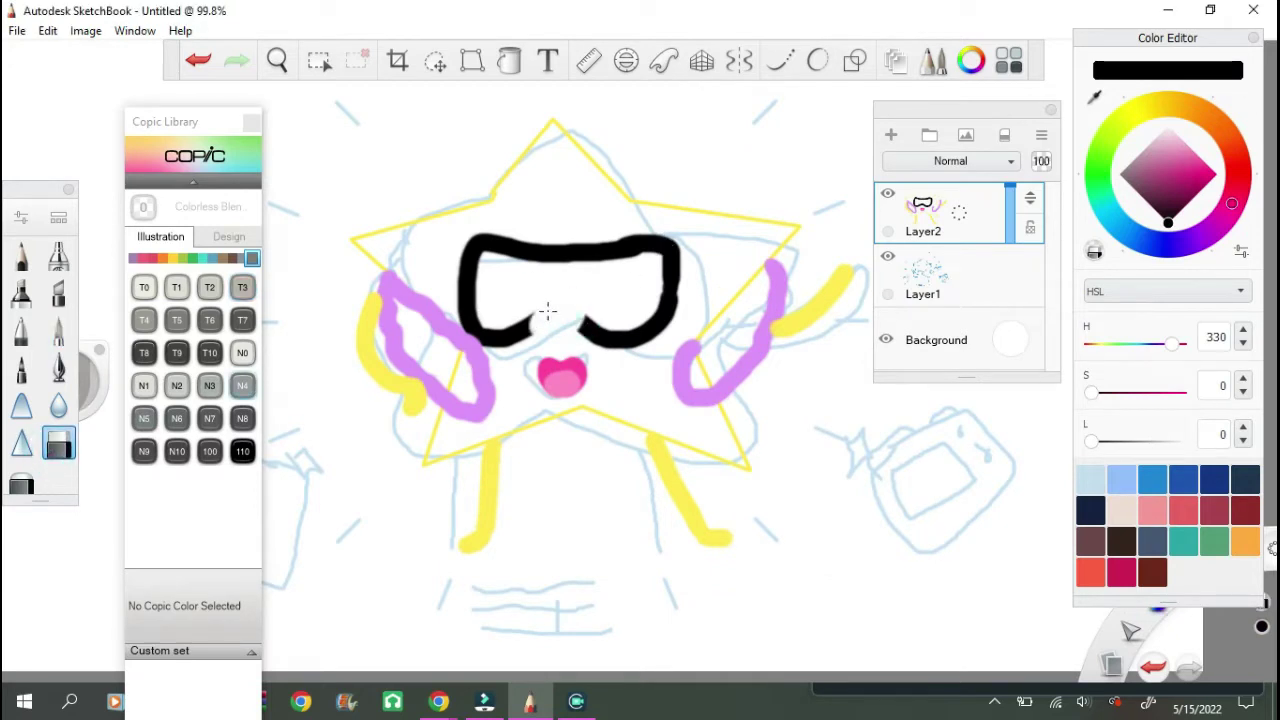
click(58, 330)
drag(605, 345, 535, 325)
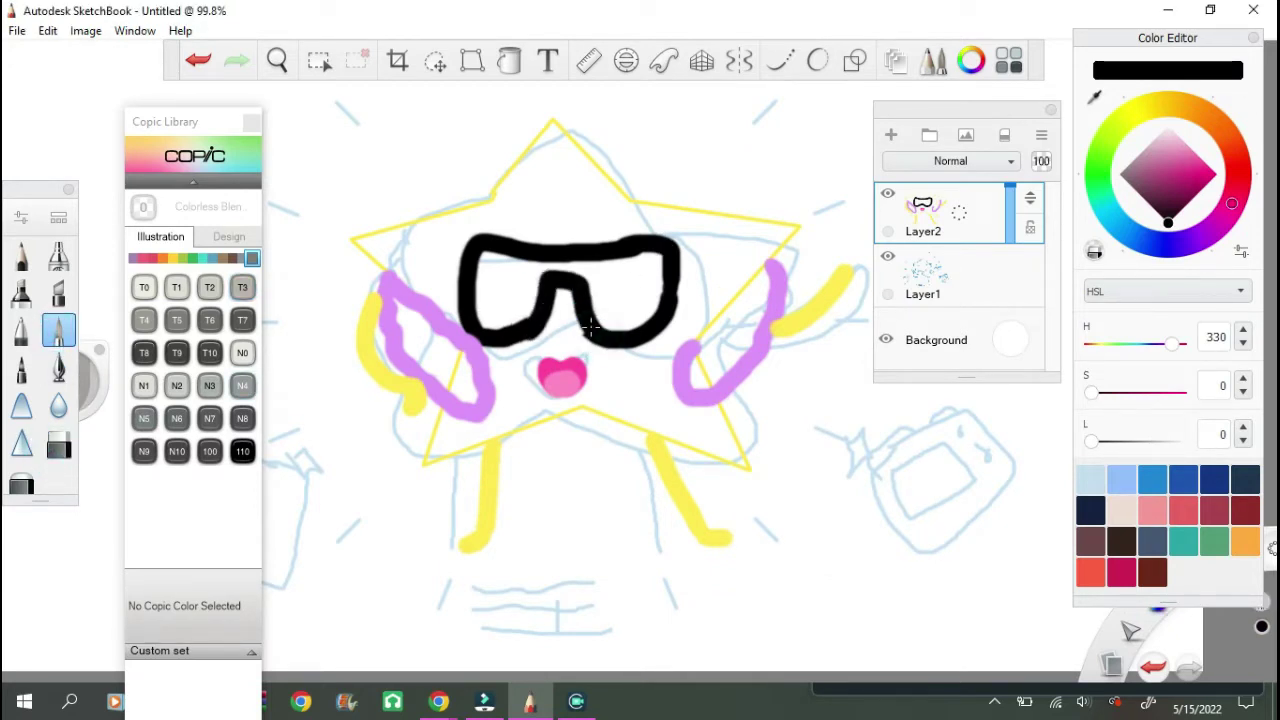
click(57, 215)
click(209, 451)
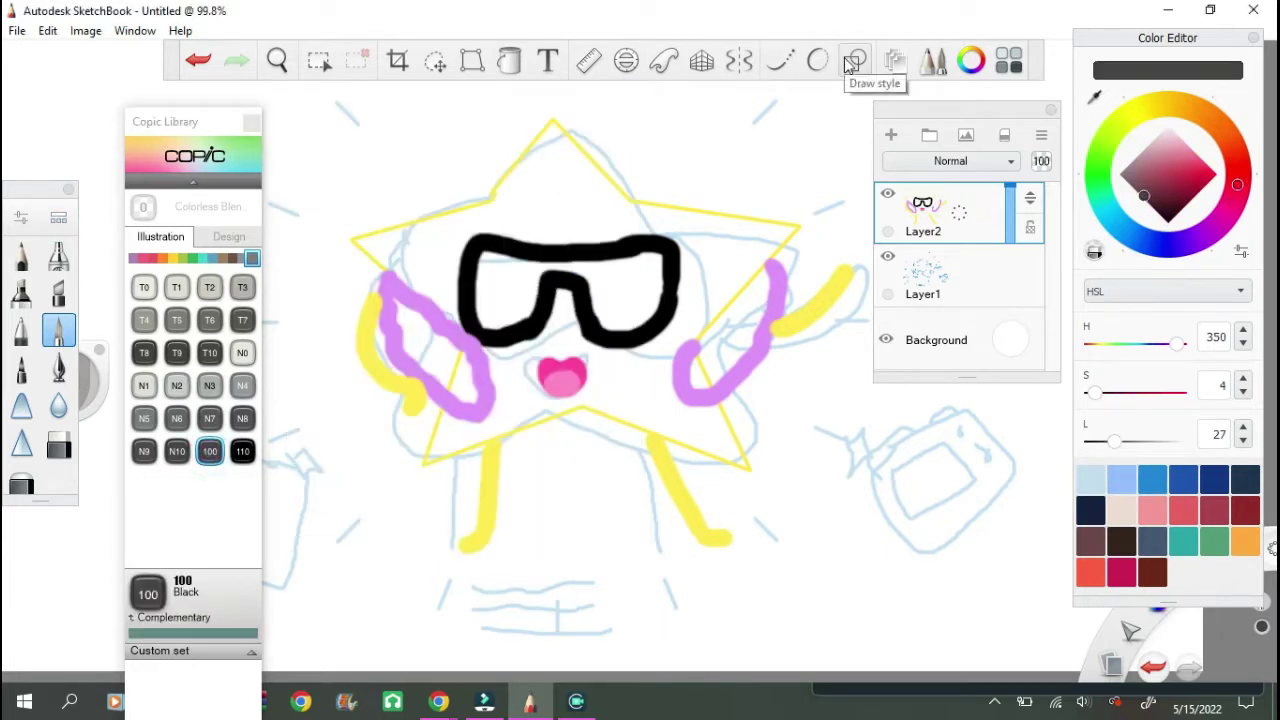
Step: Draw a rectangle over the camera sketch, tilt it to match, and fill it dark grey
click(853, 62)
scroll(957, 447, down, 2)
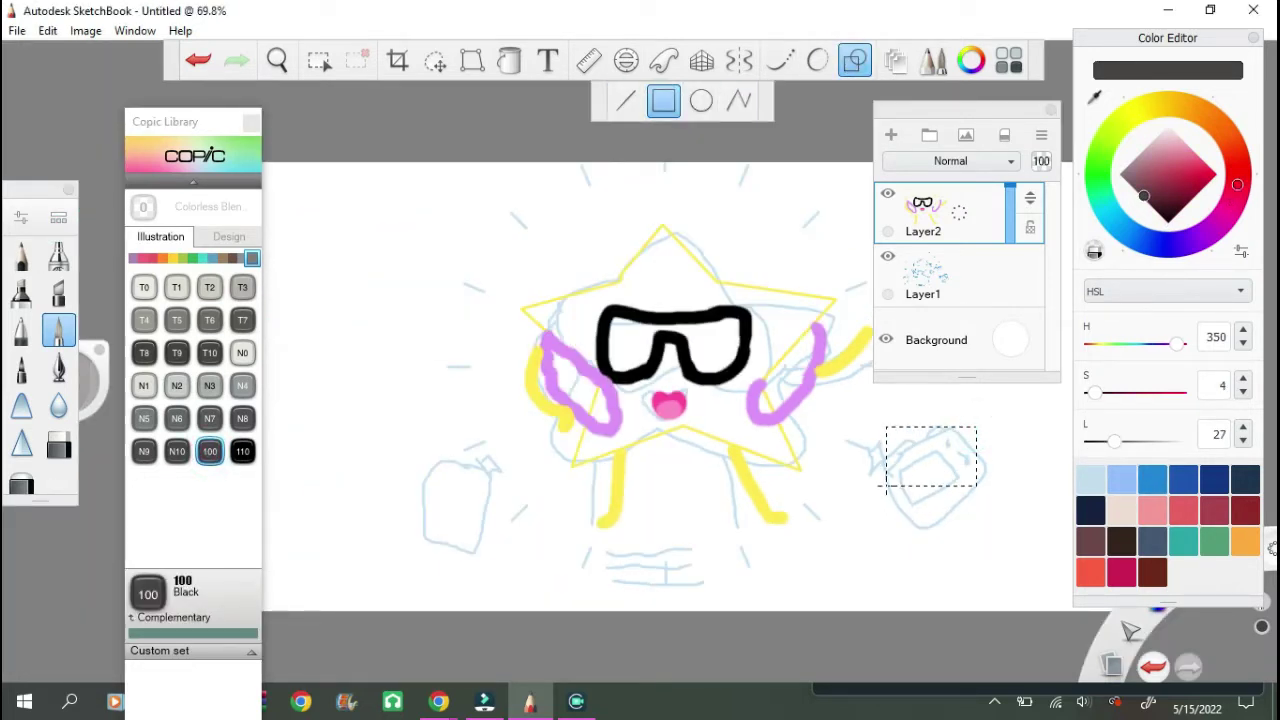
drag(884, 488, 877, 495)
key(m)
drag(994, 410, 870, 506)
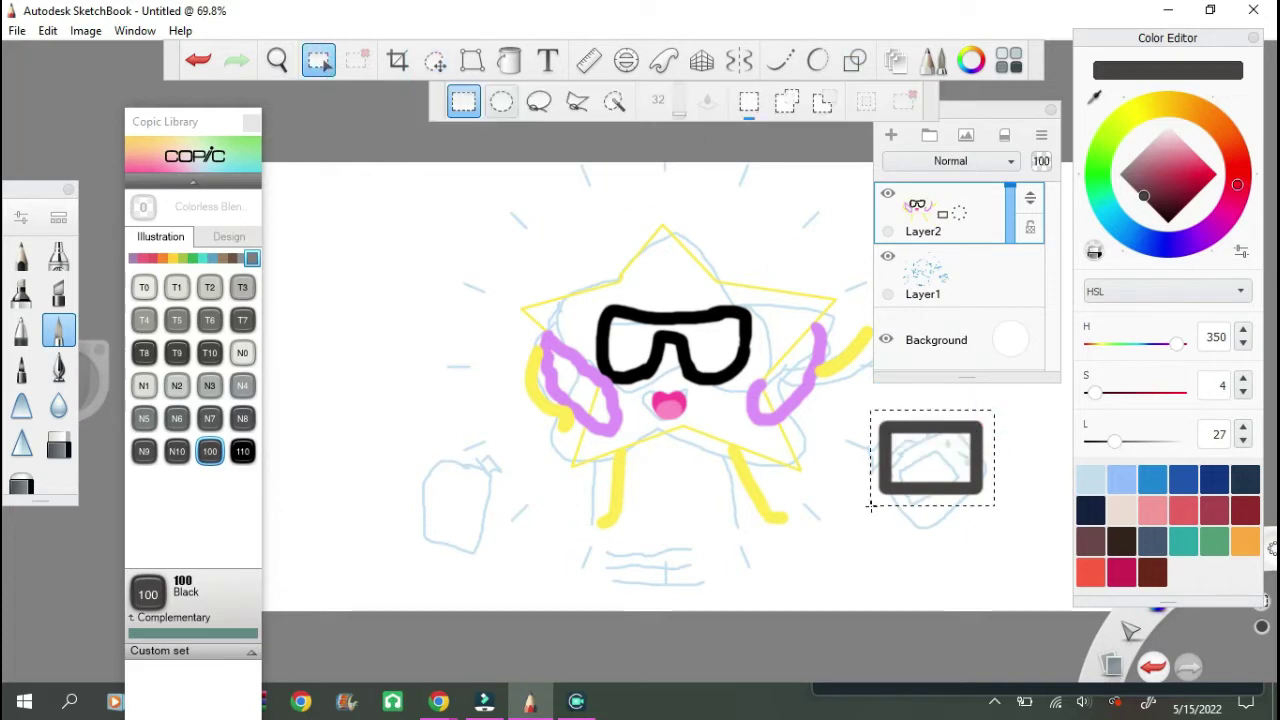
key(v)
drag(995, 445, 976, 482)
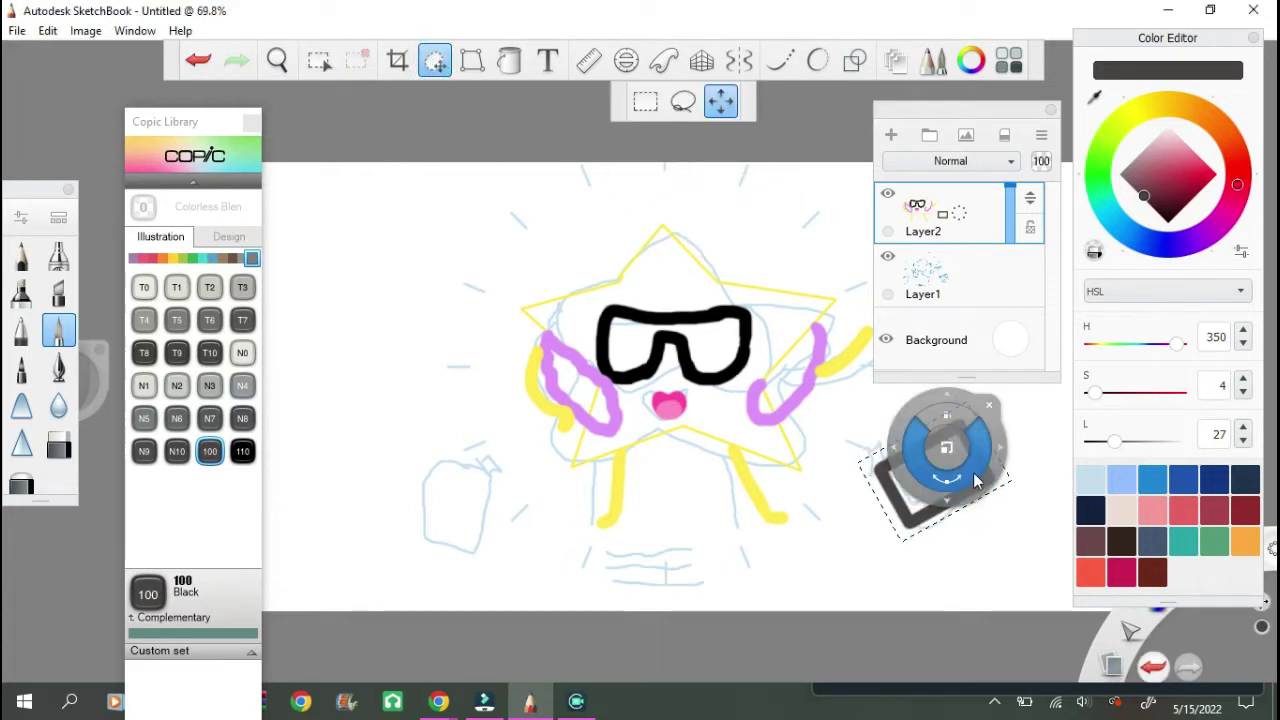
key(Return)
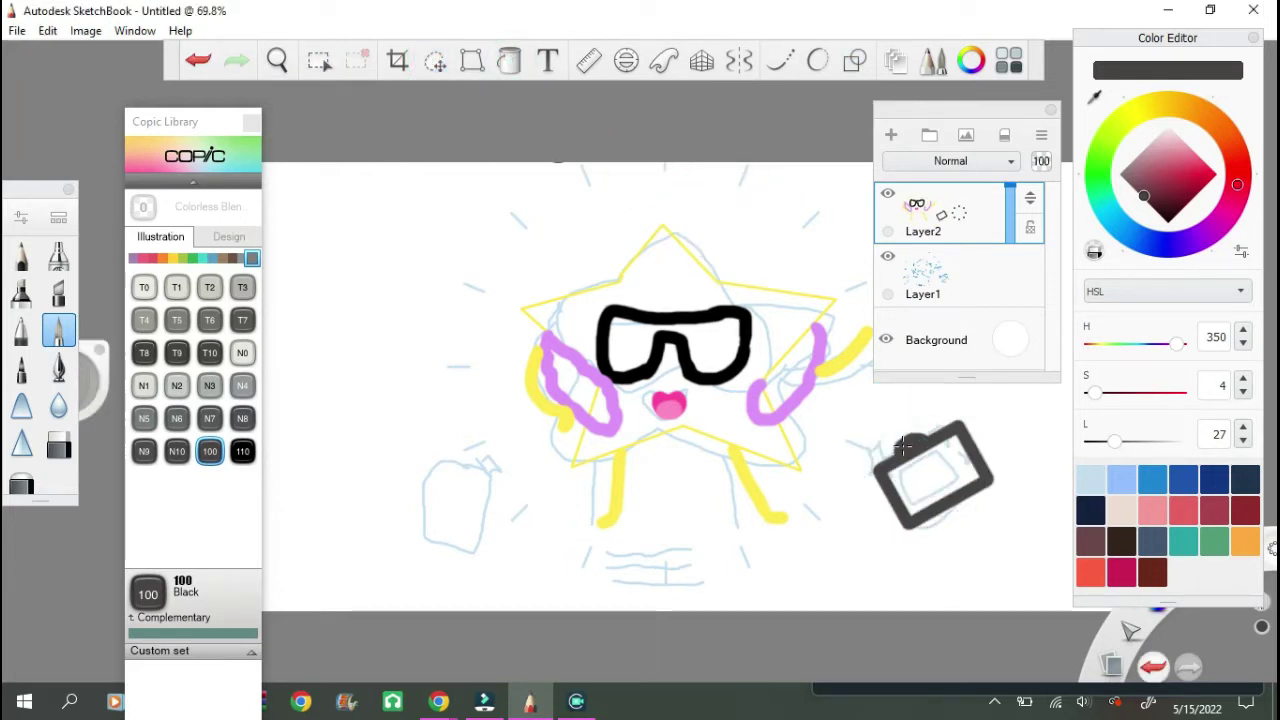
click(509, 60)
click(930, 475)
click(855, 60)
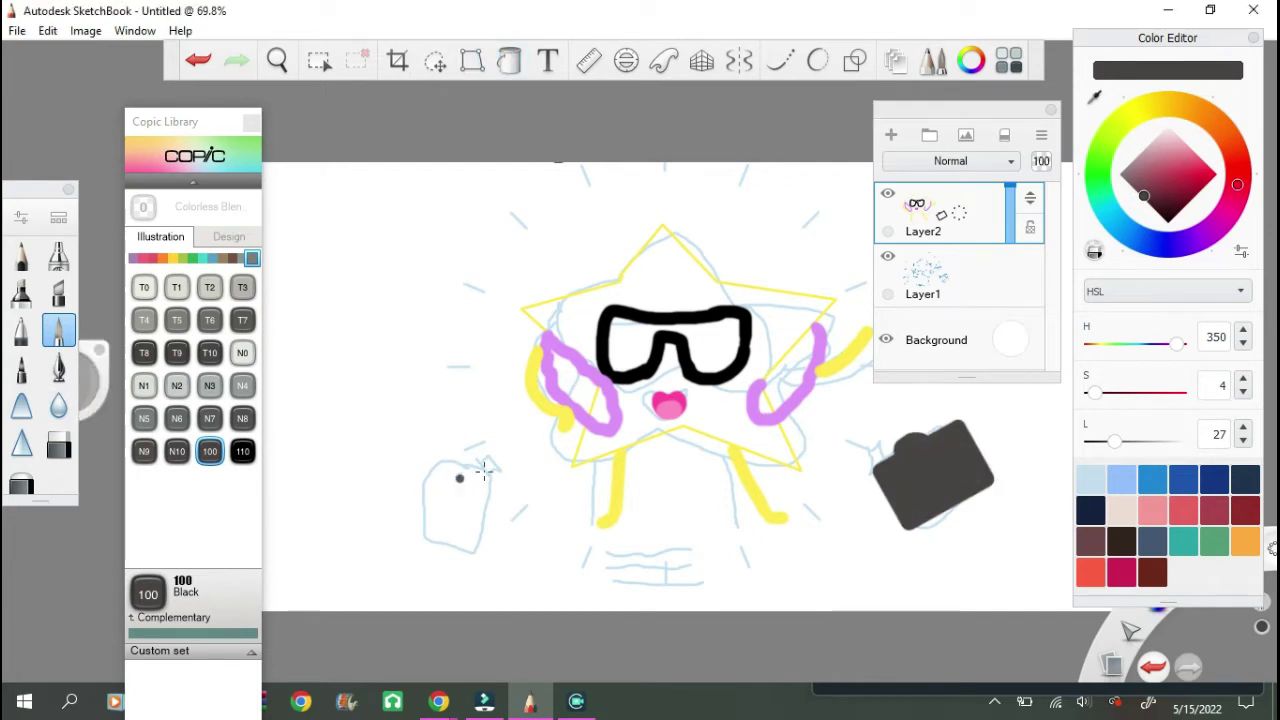
Step: Draw a phone rectangle left of the star, filled solid saturated Copic V15 Mallow purple
click(133, 258)
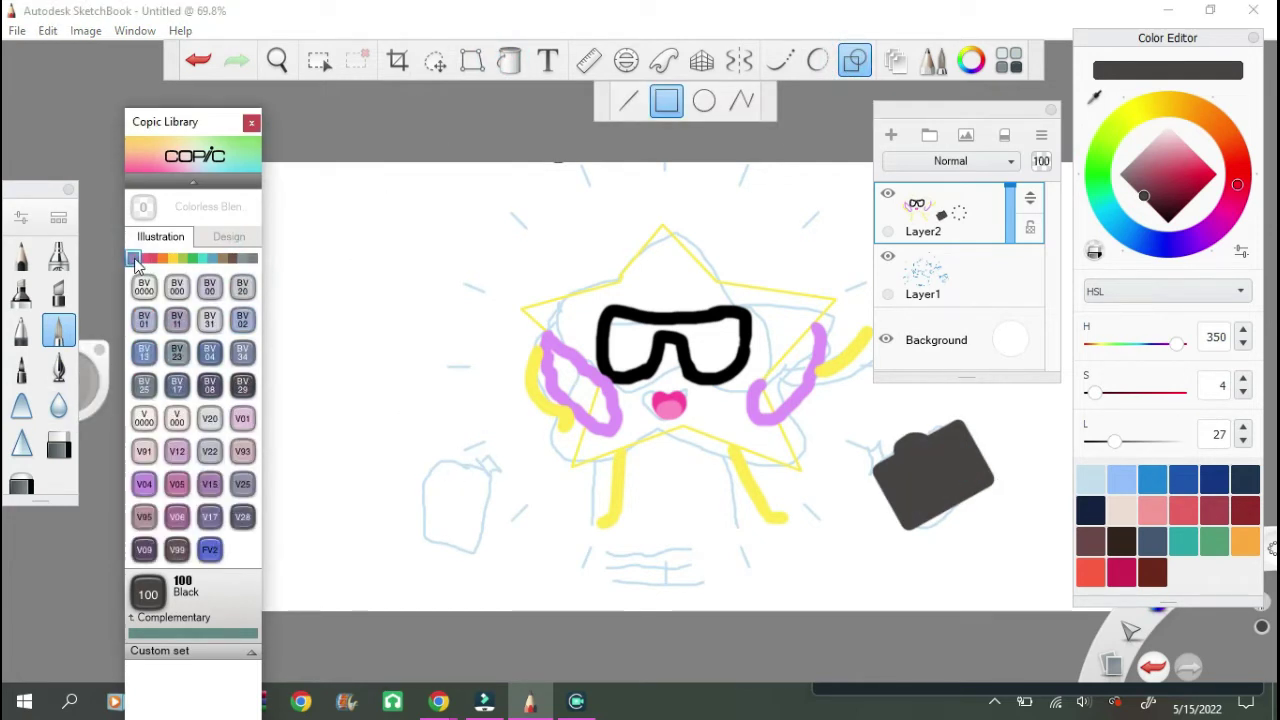
click(209, 484)
drag(1150, 163, 1168, 170)
drag(421, 451, 490, 552)
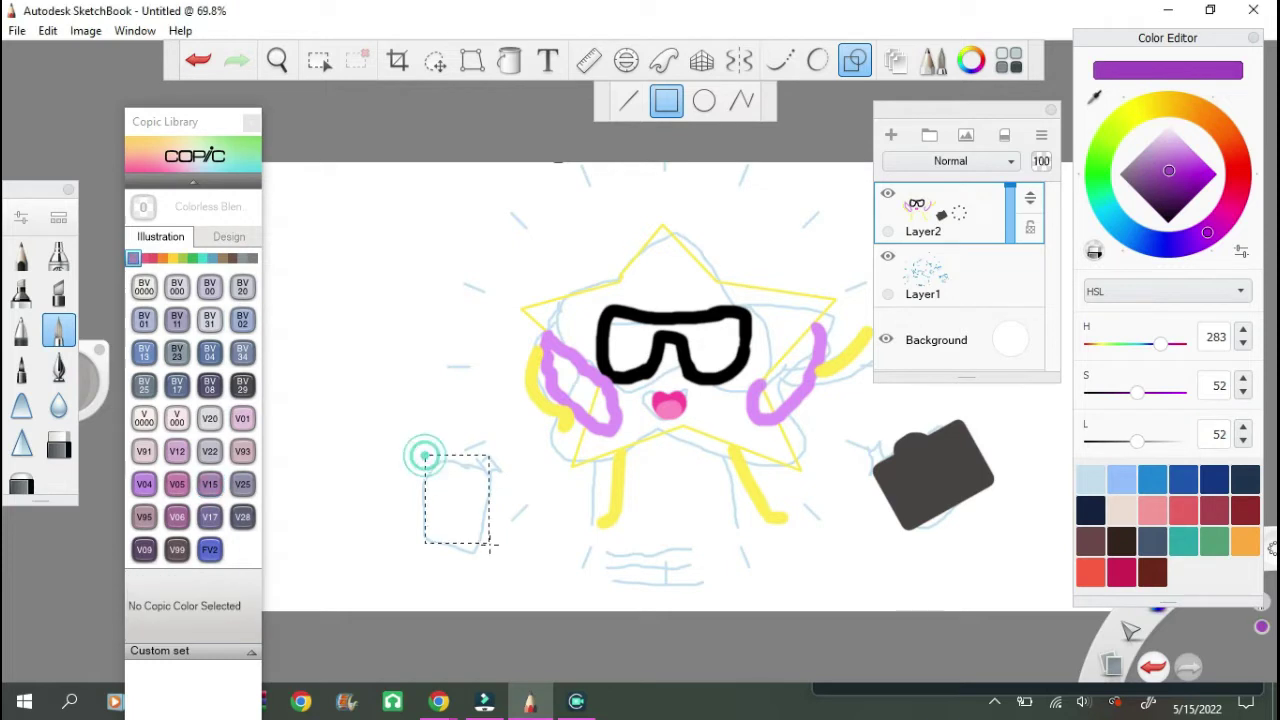
click(510, 62)
click(472, 502)
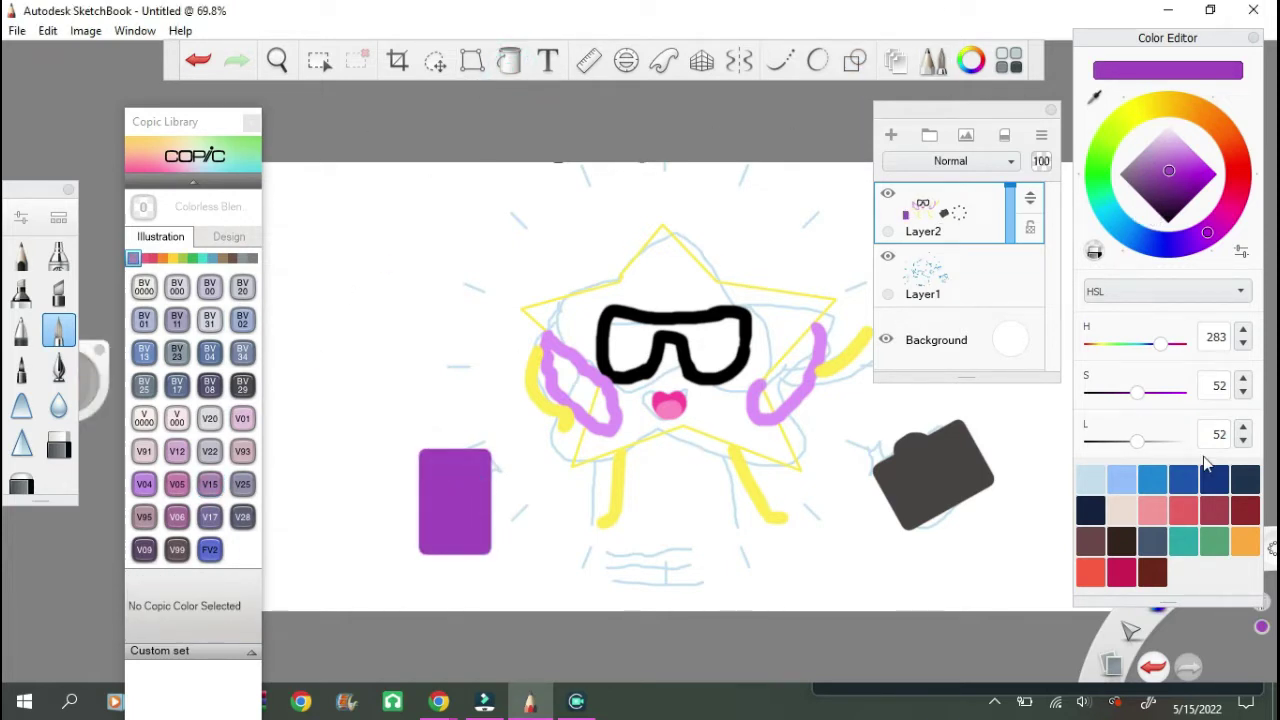
Step: Switch the colour through black, grey and yellow hues and check brush size settings
drag(1136, 441, 1090, 441)
scroll(447, 514, up, 3)
click(58, 217)
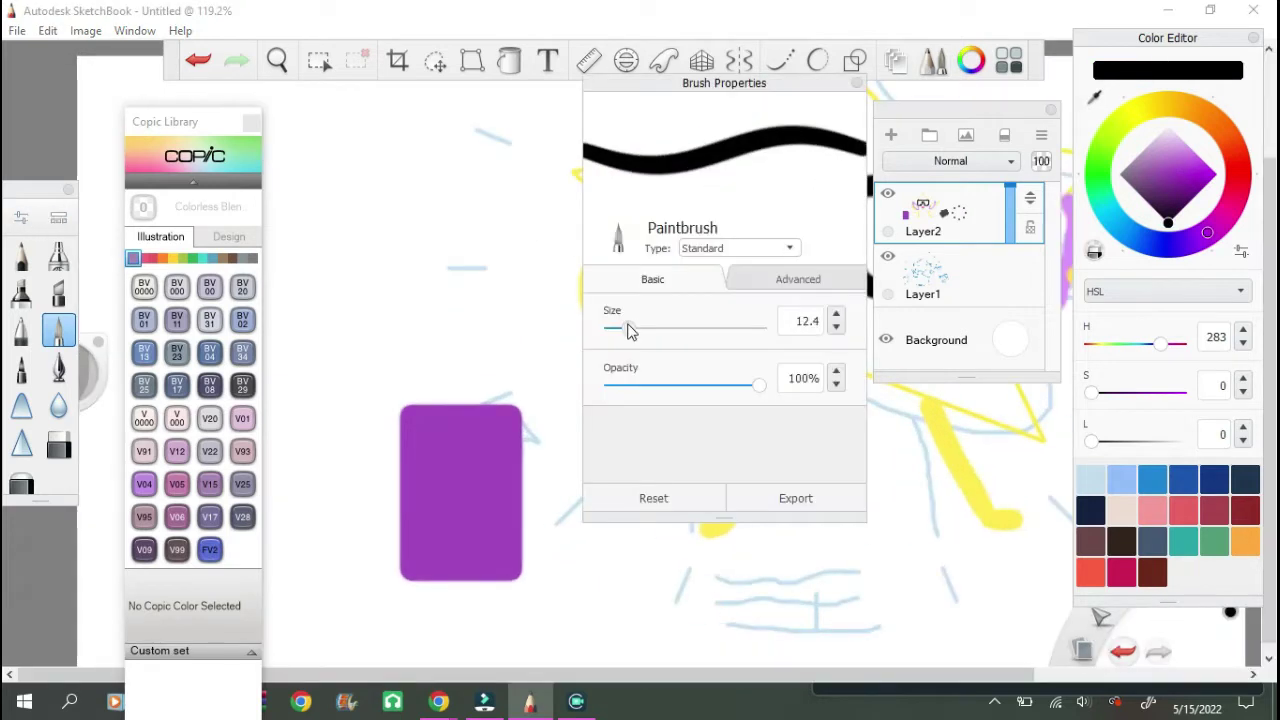
click(857, 83)
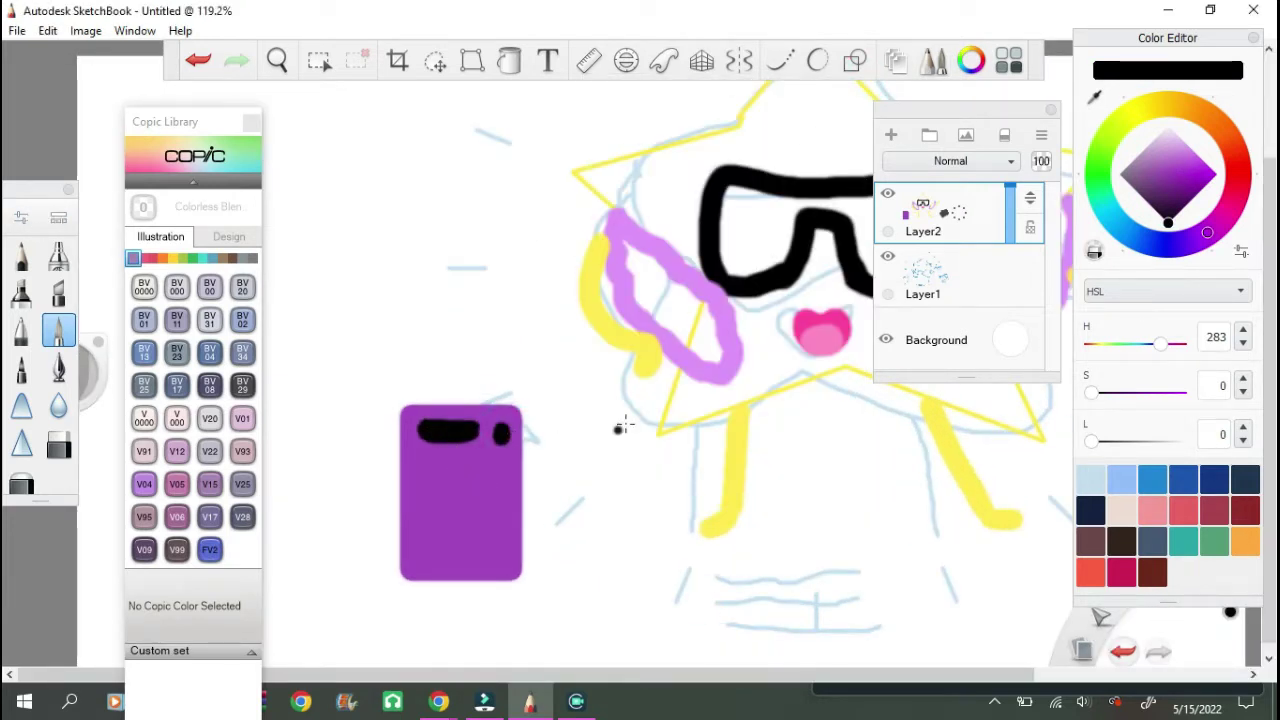
drag(1172, 151, 1131, 161)
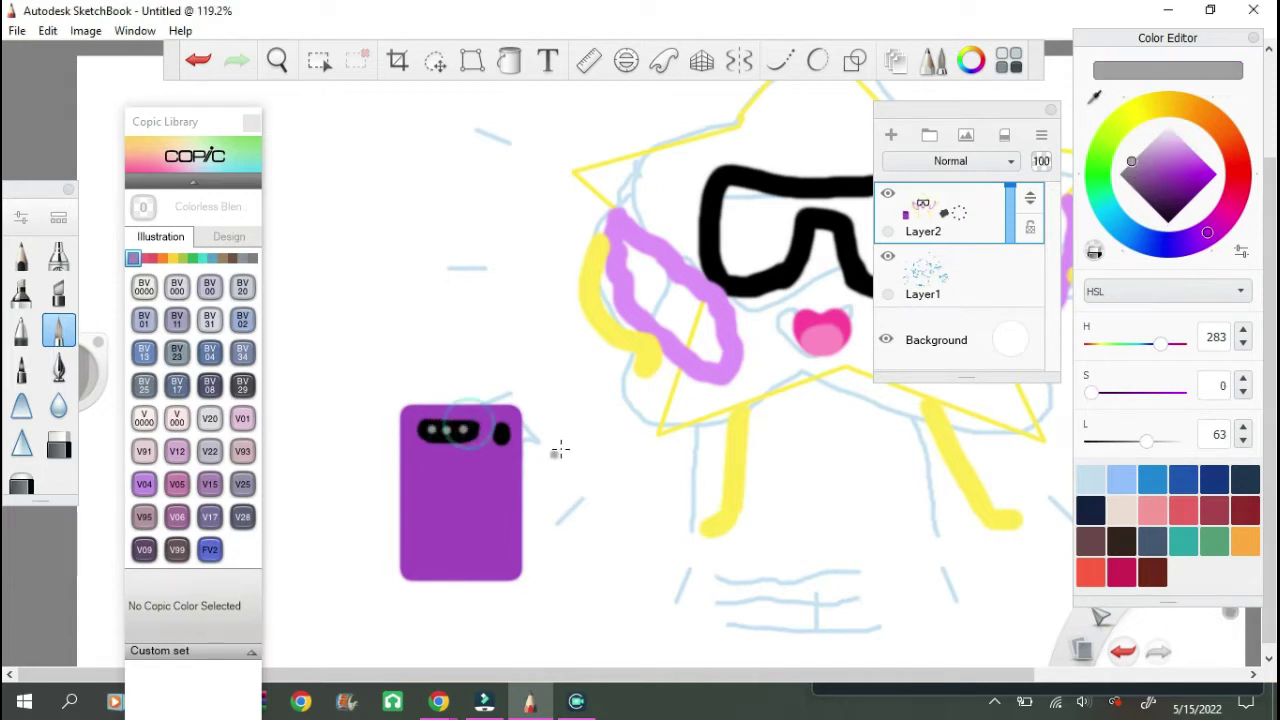
click(1131, 123)
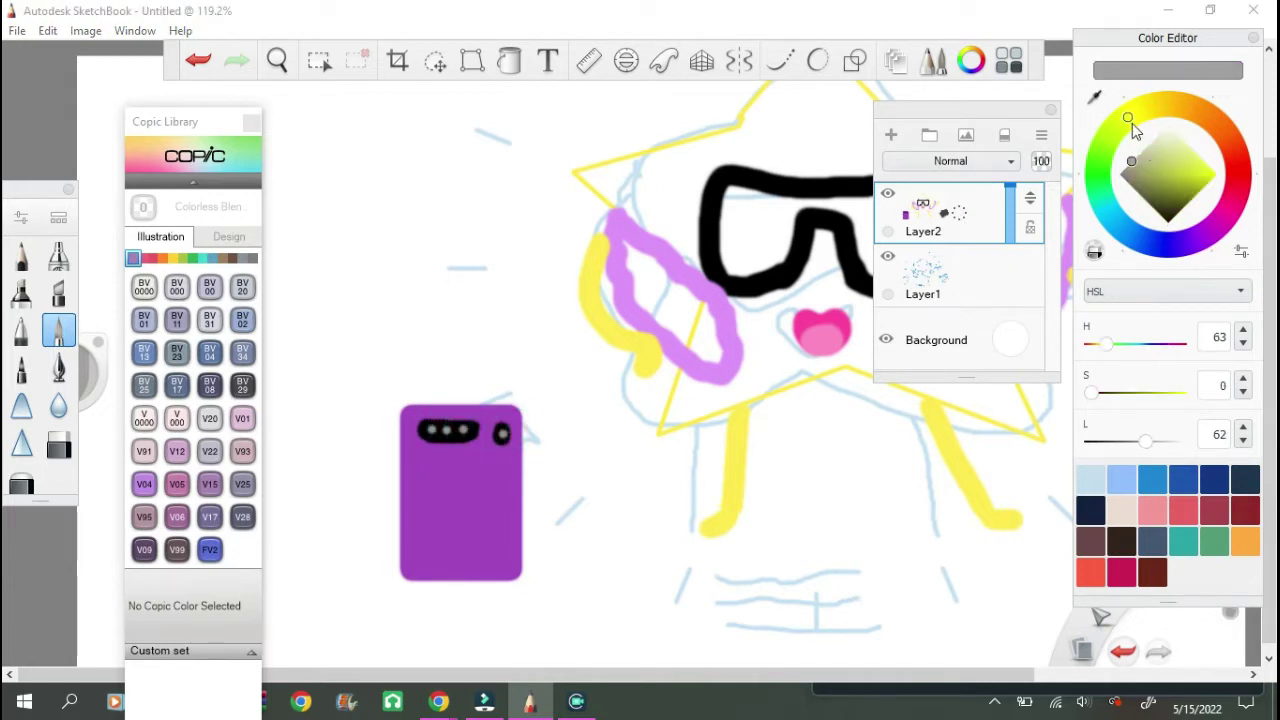
click(252, 258)
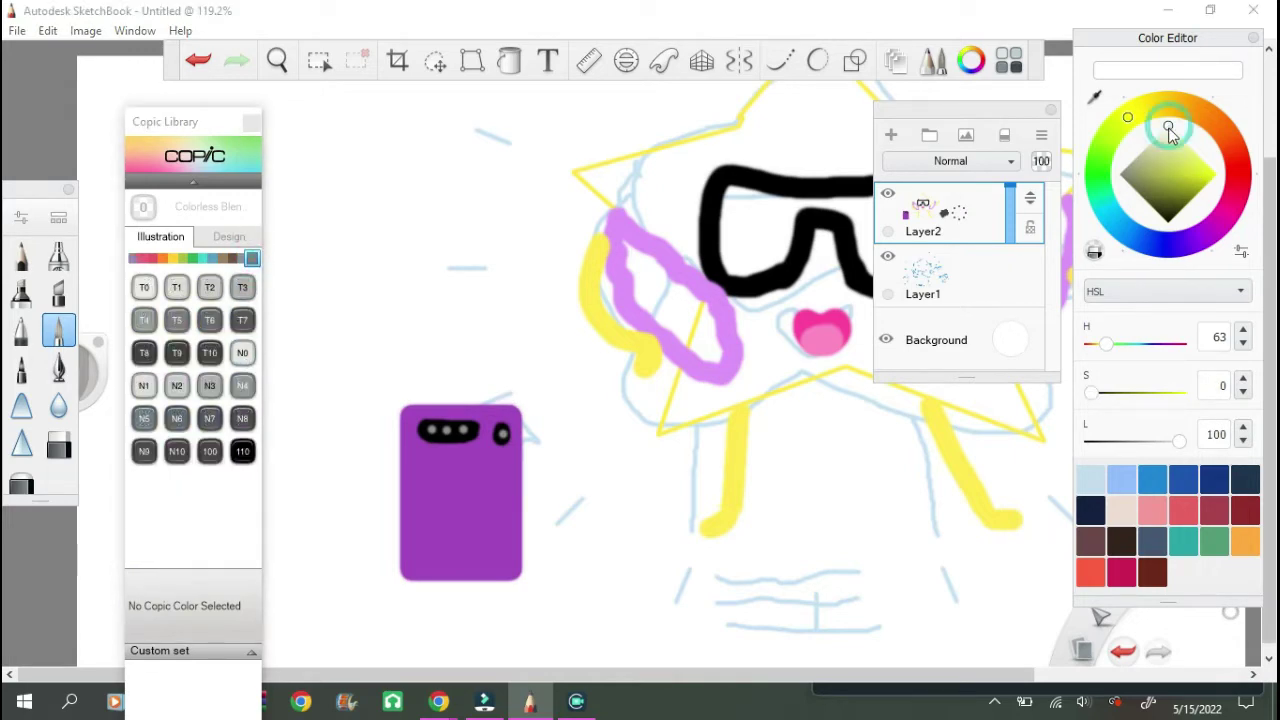
Step: Try a different brush, return to the pen, and switch to the Eraser
click(58, 256)
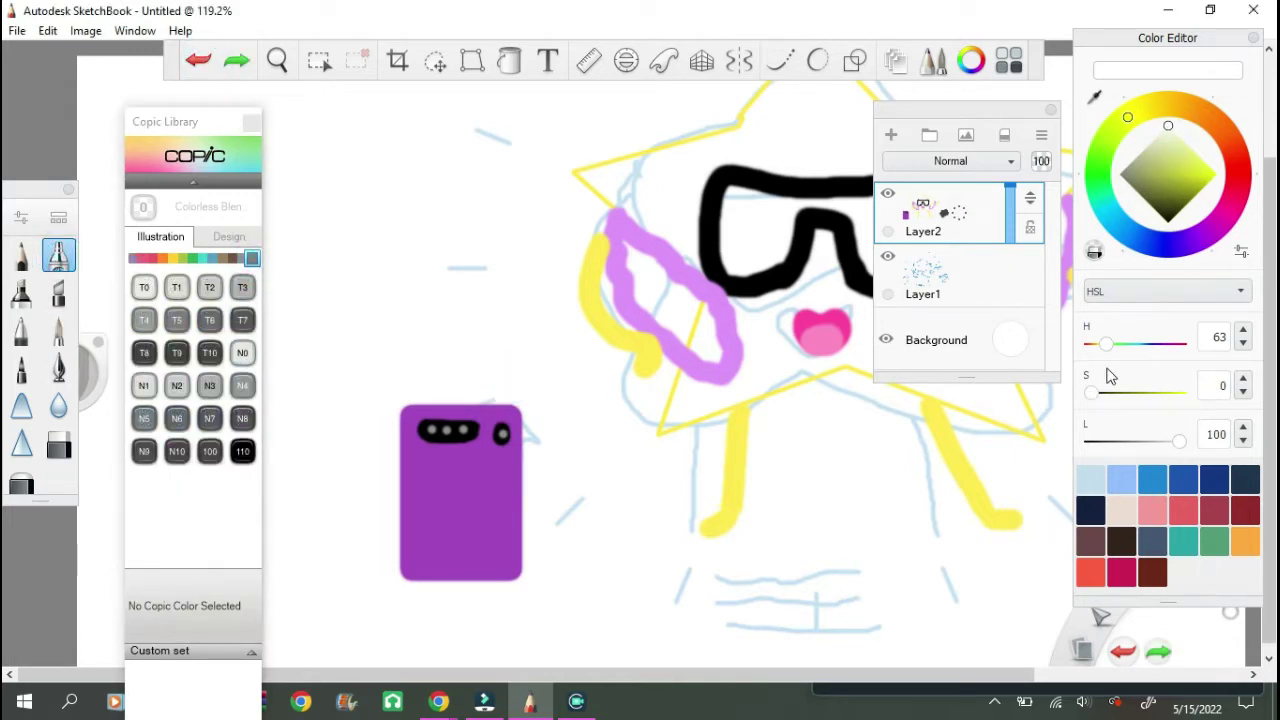
click(886, 340)
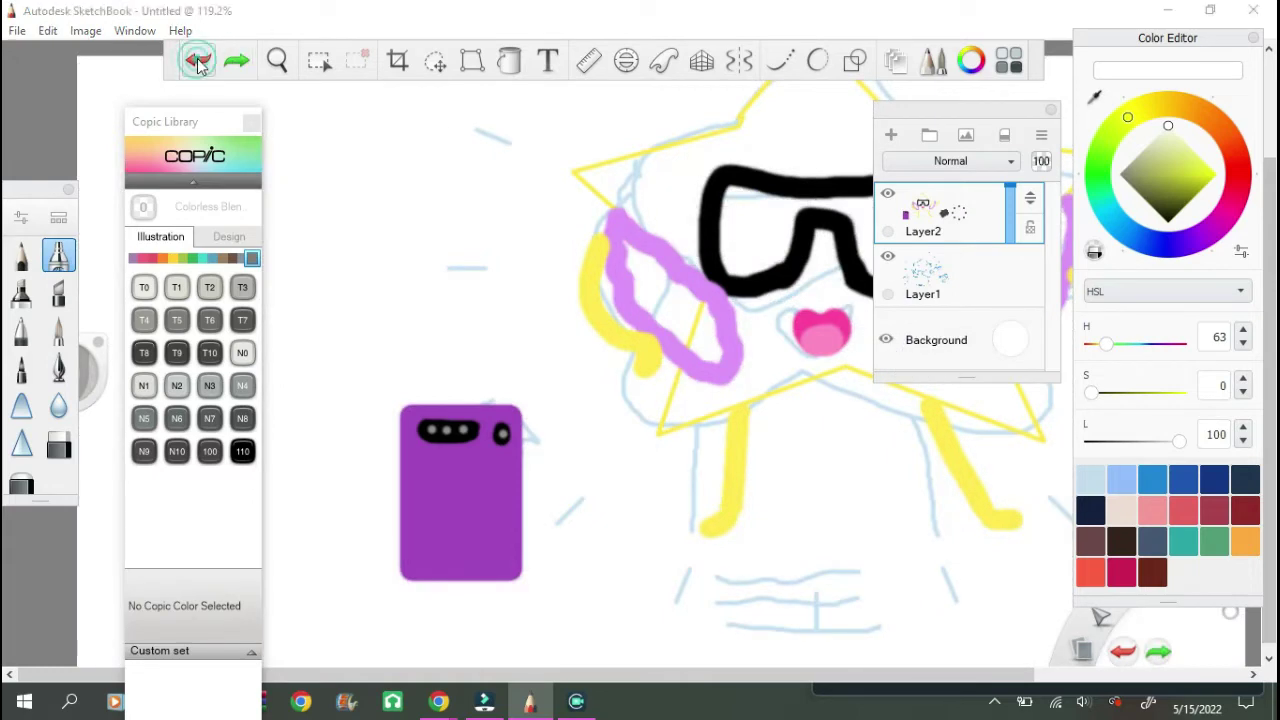
scroll(551, 417, down, 1)
scroll(551, 417, down, 1)
click(58, 330)
scroll(371, 174, right, 3)
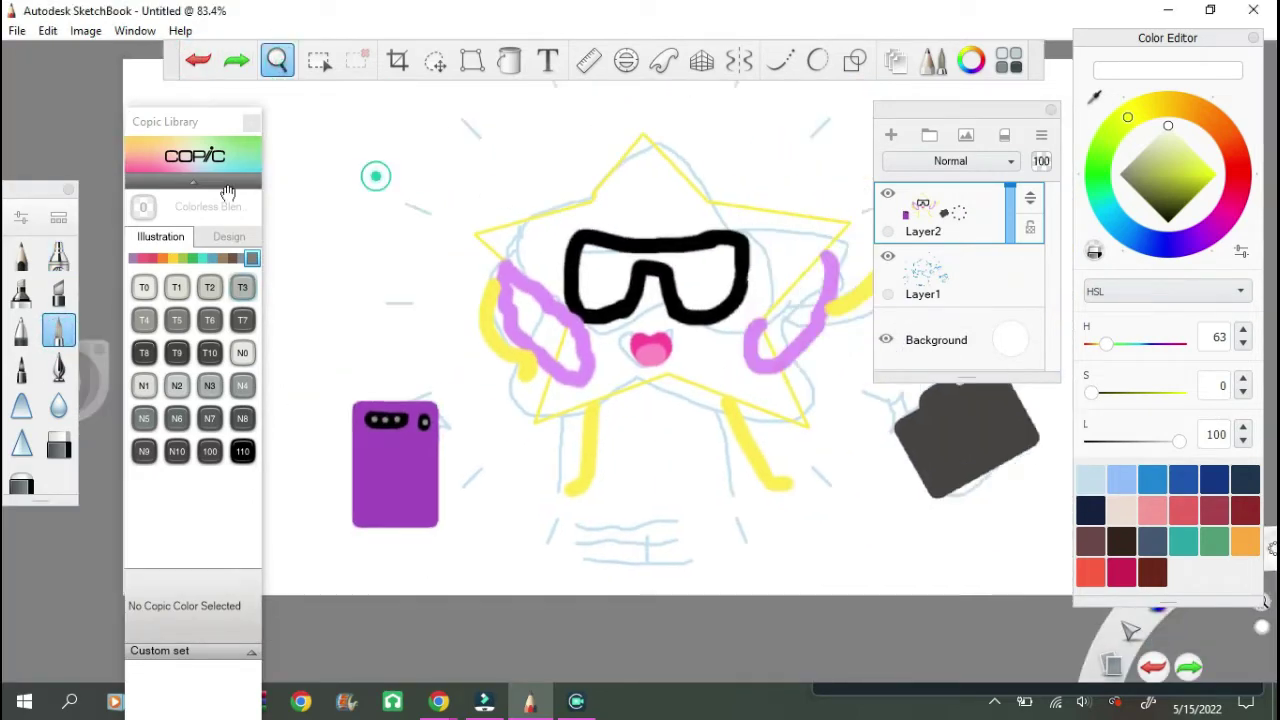
scroll(763, 337, up, 1)
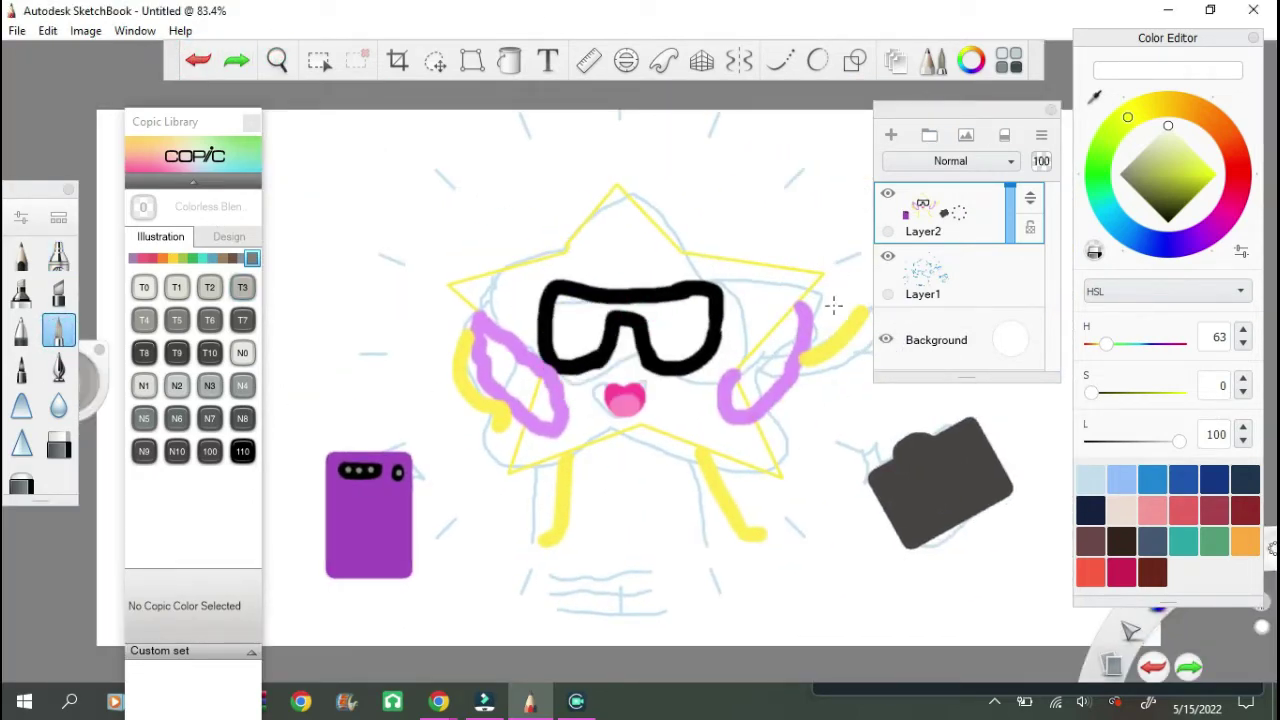
click(58, 443)
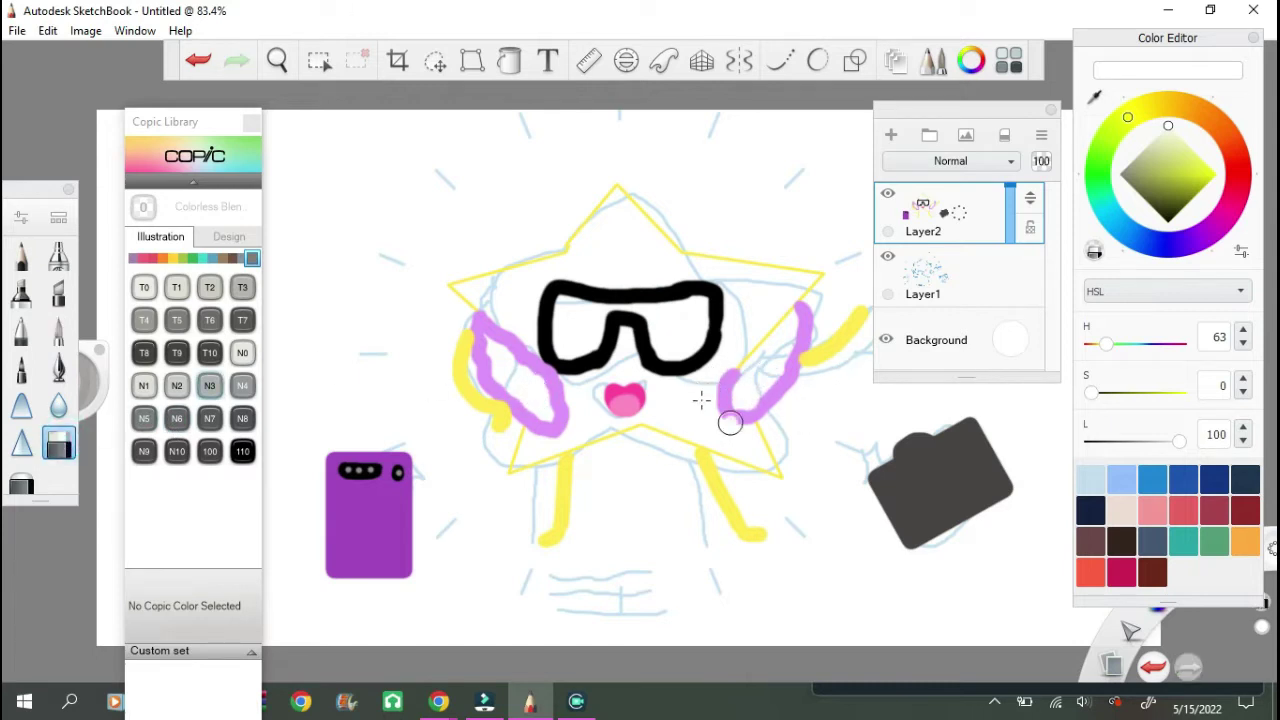
Step: Resume painting in yellow and bring up Chrome's camera back view image results
key(e)
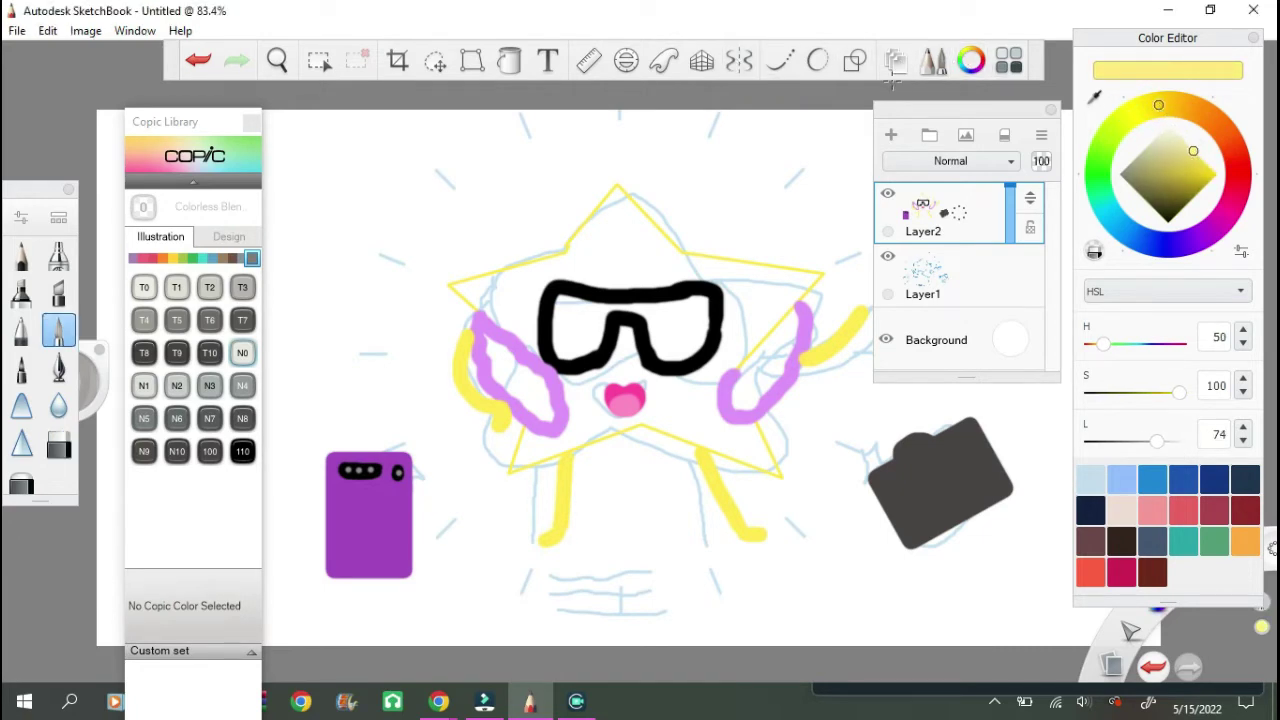
click(637, 615)
Step: Search Google Images for 'shine effect' and glance over the results
click(120, 16)
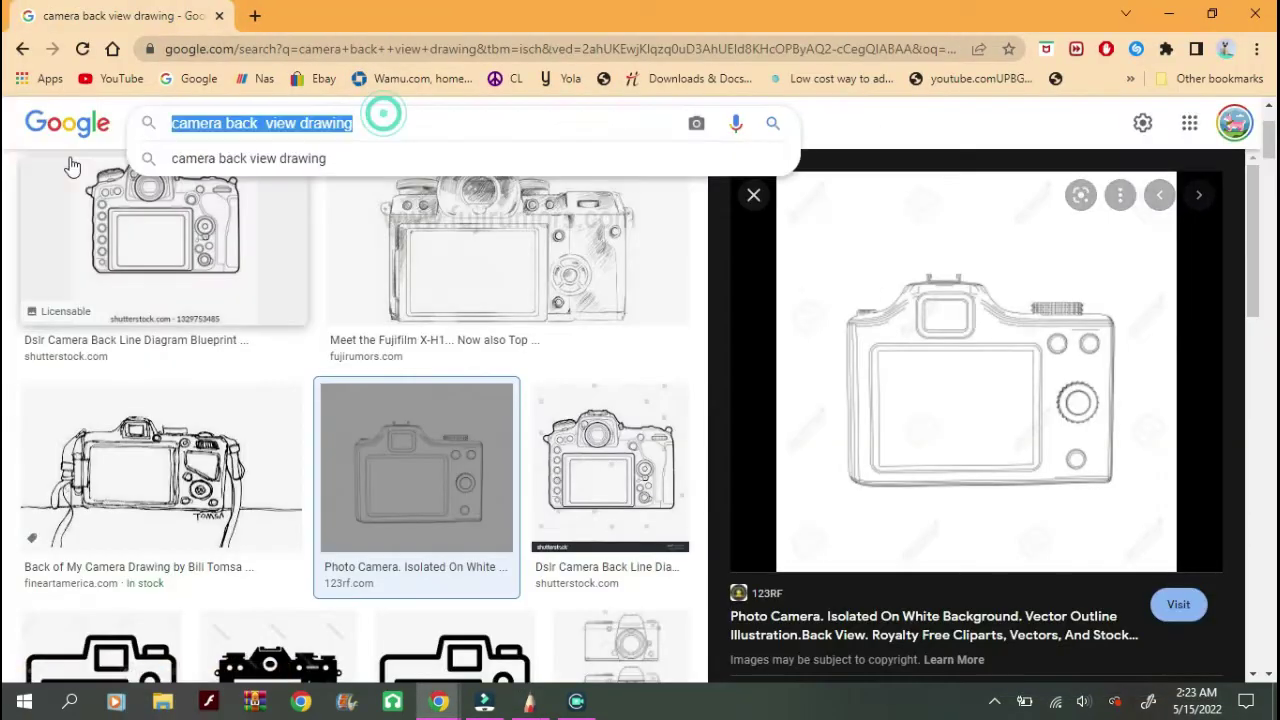
text(shine)
key(Down)
key(Down)
key(Down)
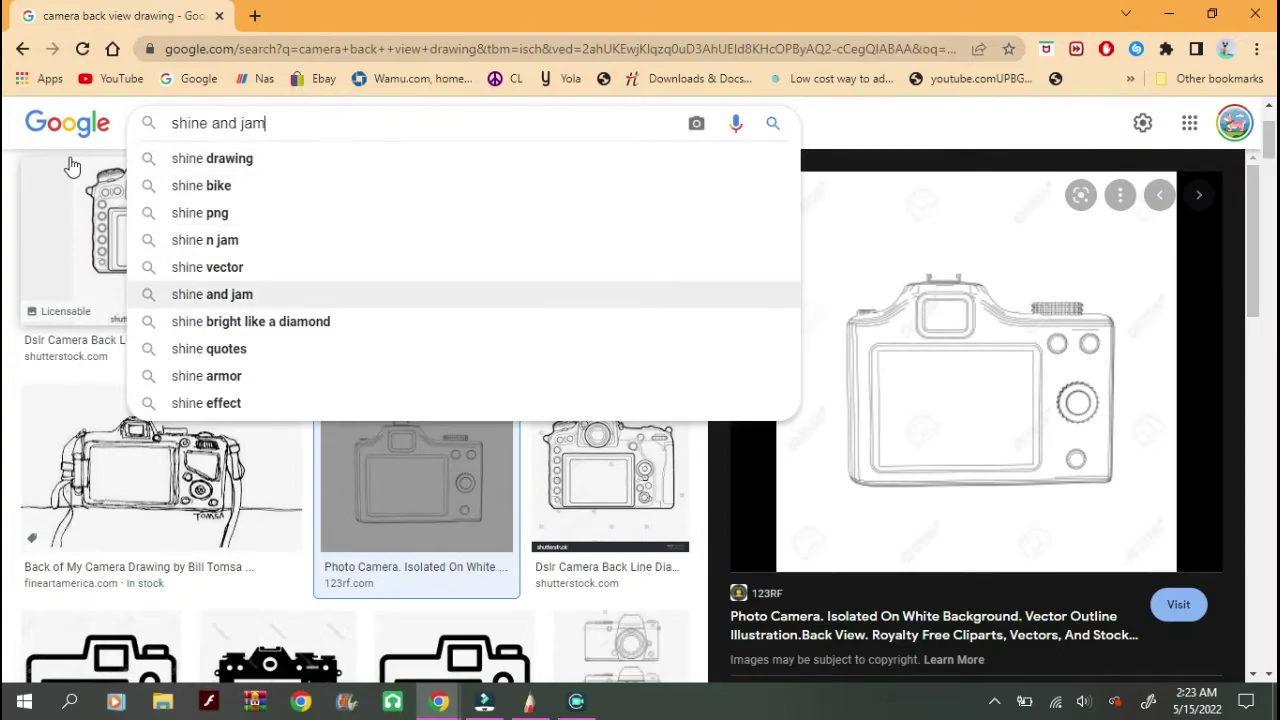
key(Down)
key(Down)
key(Down)
key(Return)
scroll(685, 425, down, 5)
scroll(685, 425, up, 5)
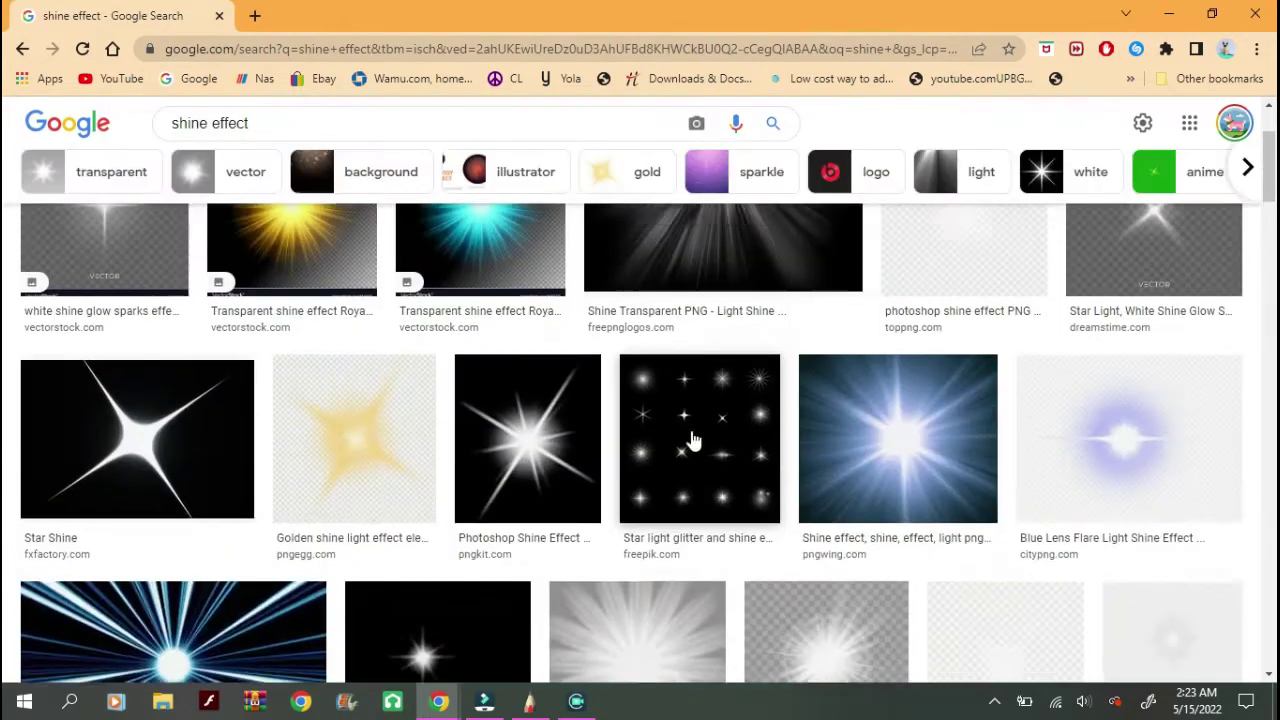
Step: Browse Google Images results for 'shine effect cartoon'
click(400, 134)
click(405, 350)
scroll(630, 500, down, 3)
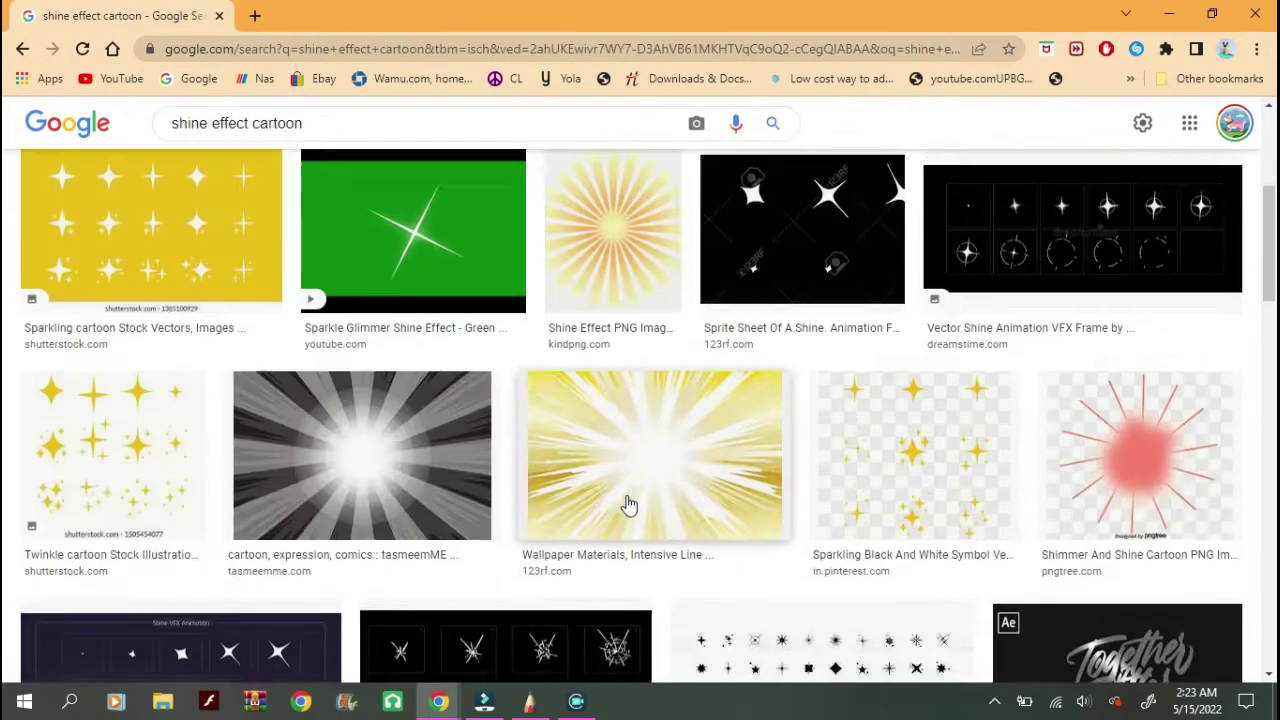
scroll(630, 500, down, 2)
scroll(630, 500, up, 5)
Step: Refine the search to 'shine png' and scroll through the results
click(312, 135)
key(BackSpace)
key(BackSpace)
key(BackSpace)
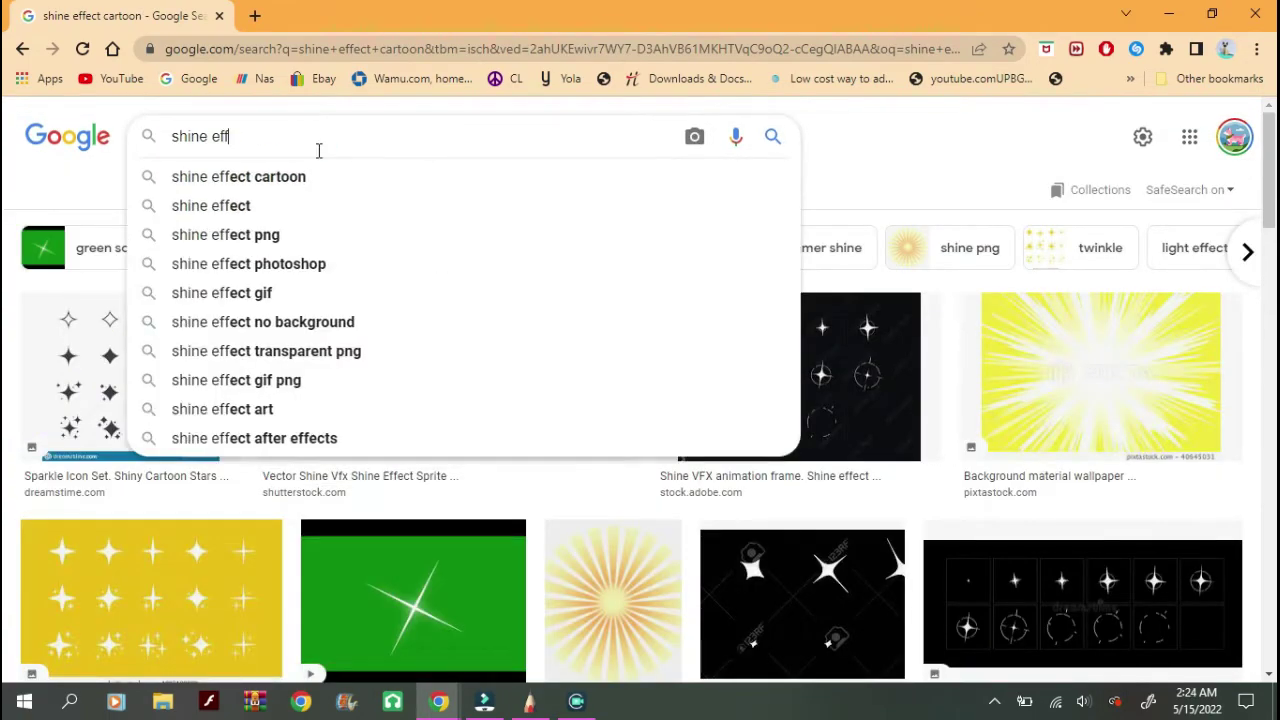
key(BackSpace)
key(BackSpace)
key(BackSpace)
text(hine png melee)
key(Return)
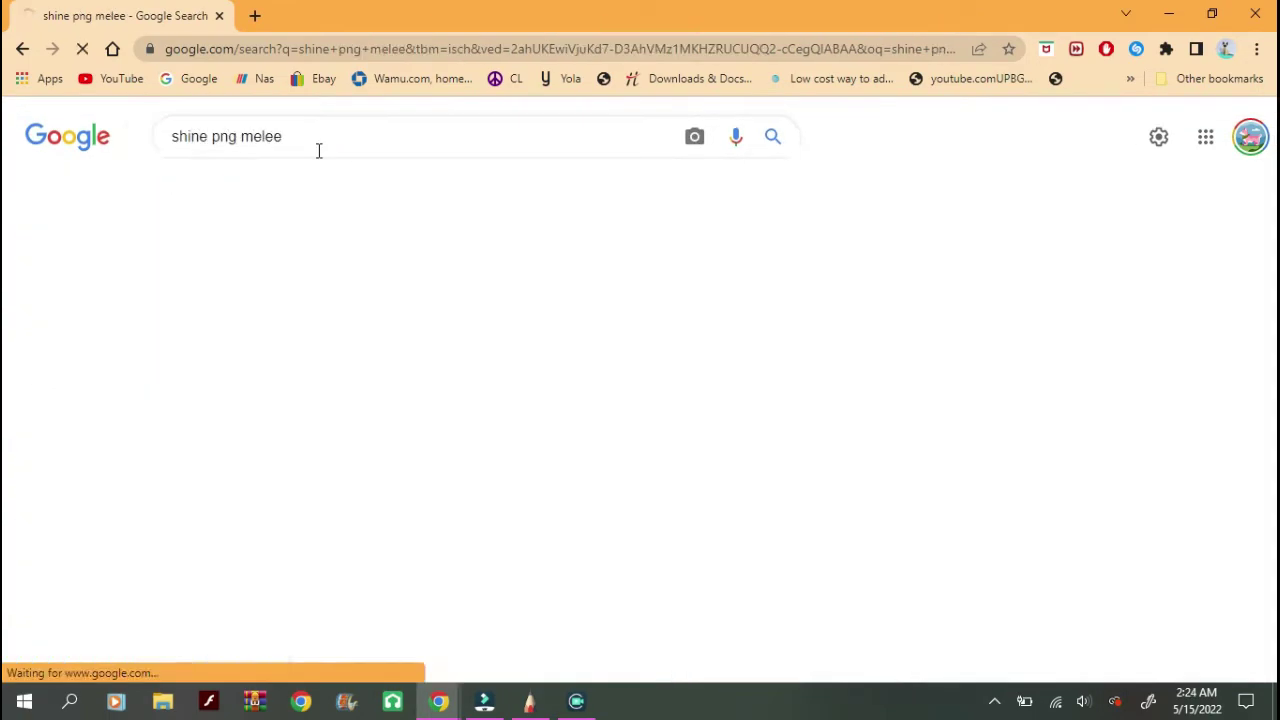
key(BackSpace)
key(BackSpace)
key(BackSpace)
key(BackSpace)
key(BackSpace)
key(Return)
scroll(921, 404, down, 2)
scroll(921, 404, down, 4)
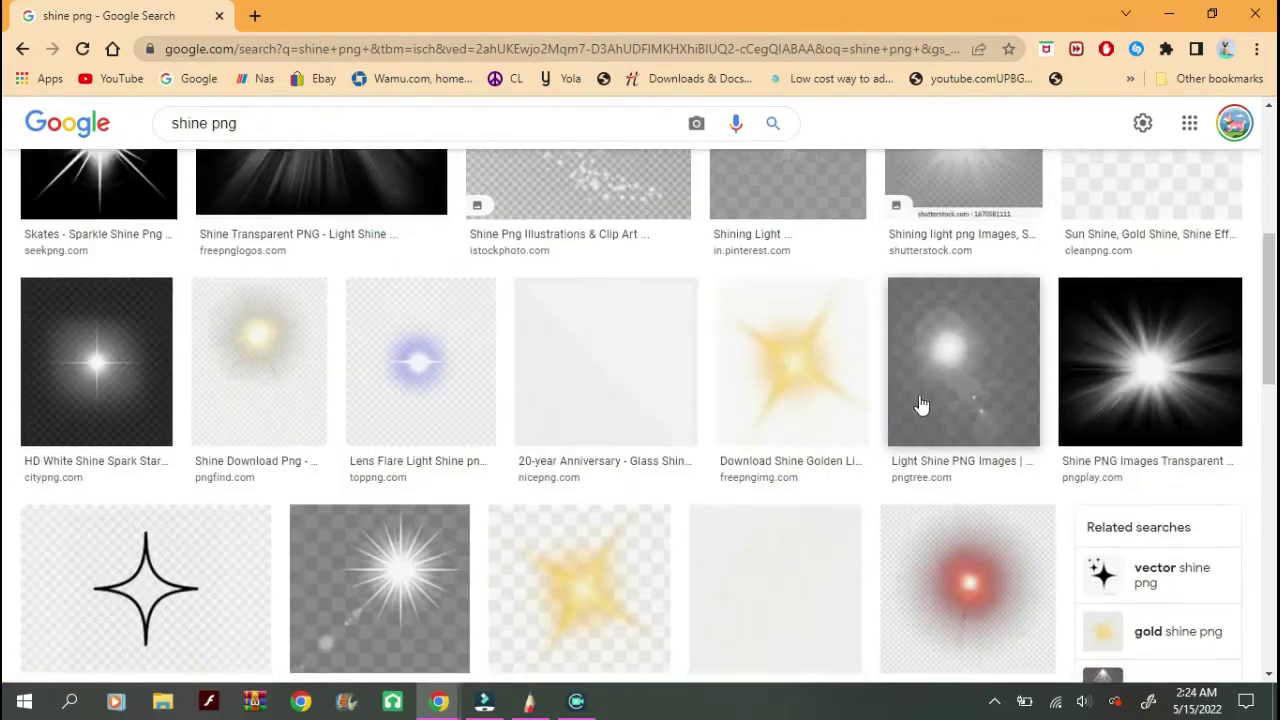
scroll(921, 404, down, 4)
scroll(921, 404, down, 4)
Step: Preview a gold sparkle image, then return to the SketchBook drawing
click(508, 330)
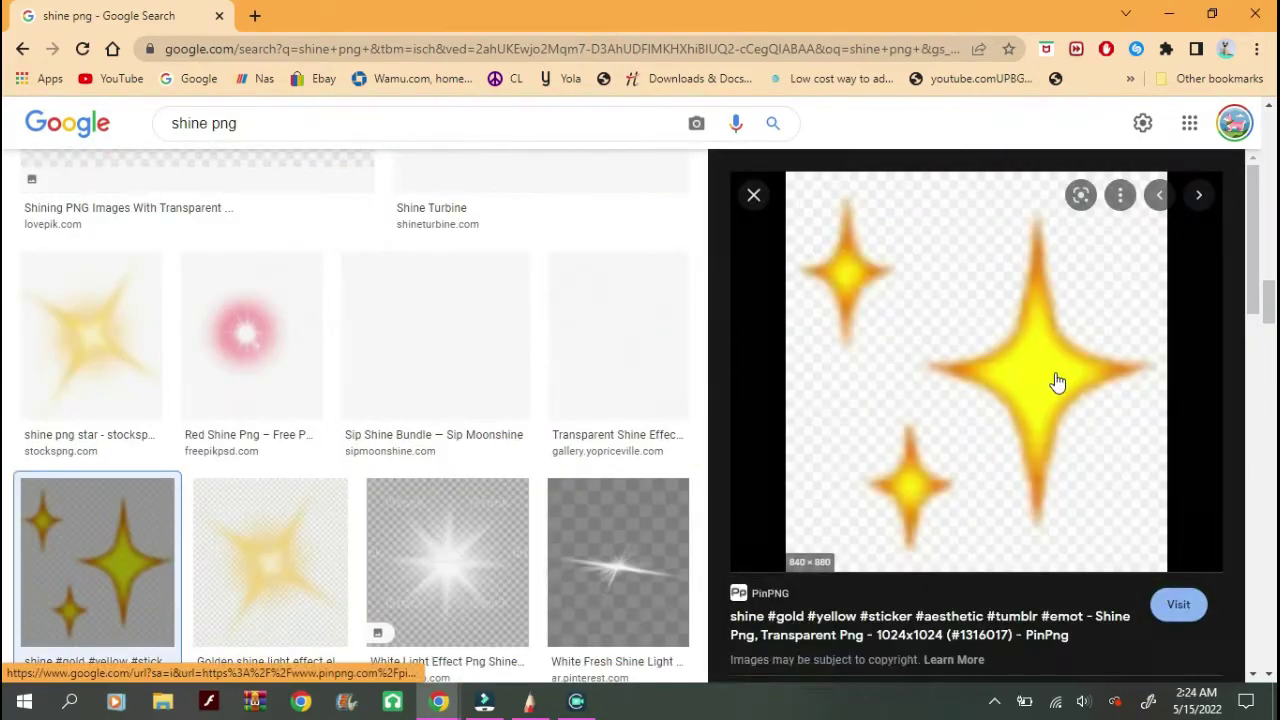
key(Escape)
scroll(710, 364, down, 2)
scroll(710, 364, down, 5)
scroll(716, 360, up, 15)
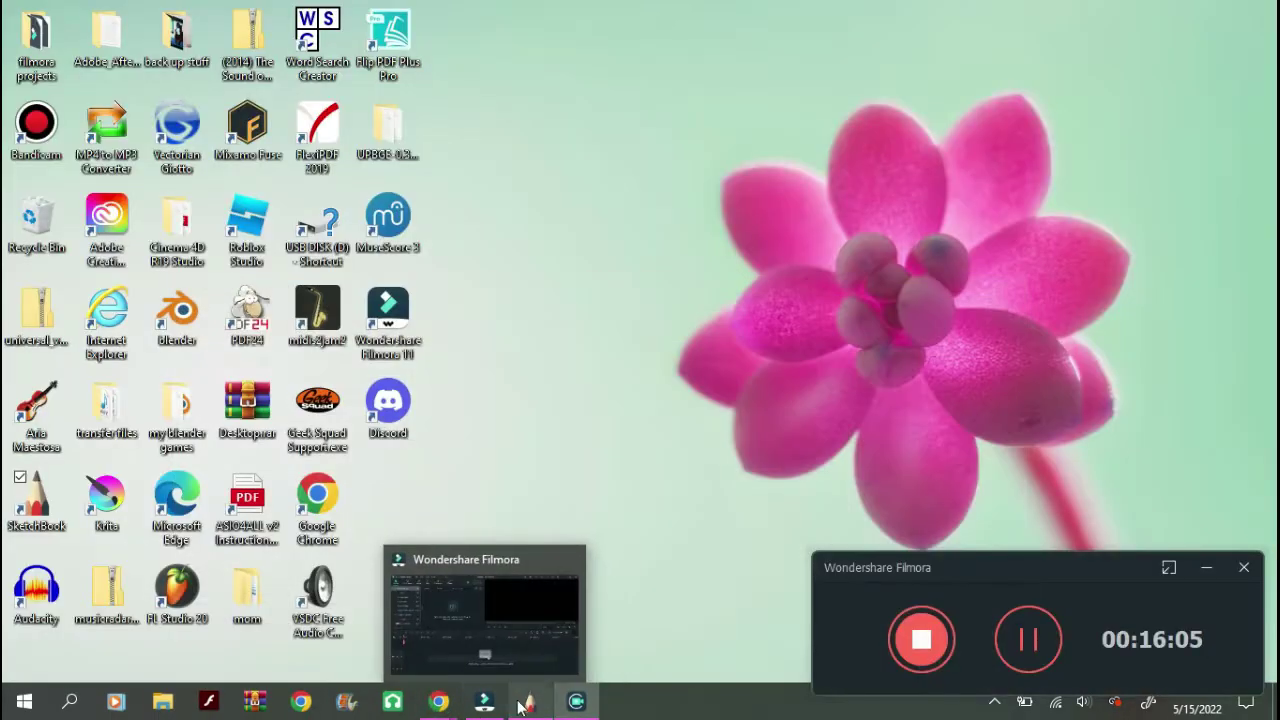
click(529, 701)
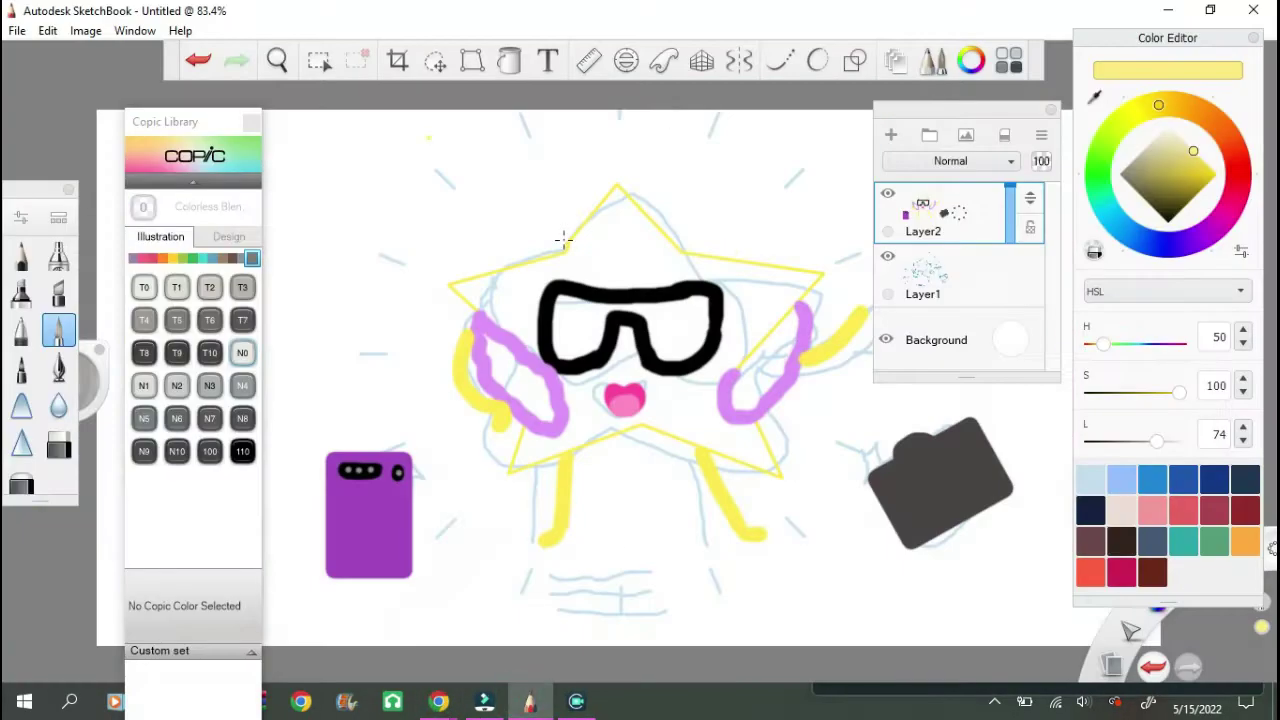
Step: Nudge the coloured drawing on Layer2 slightly to the right
click(739, 61)
click(960, 270)
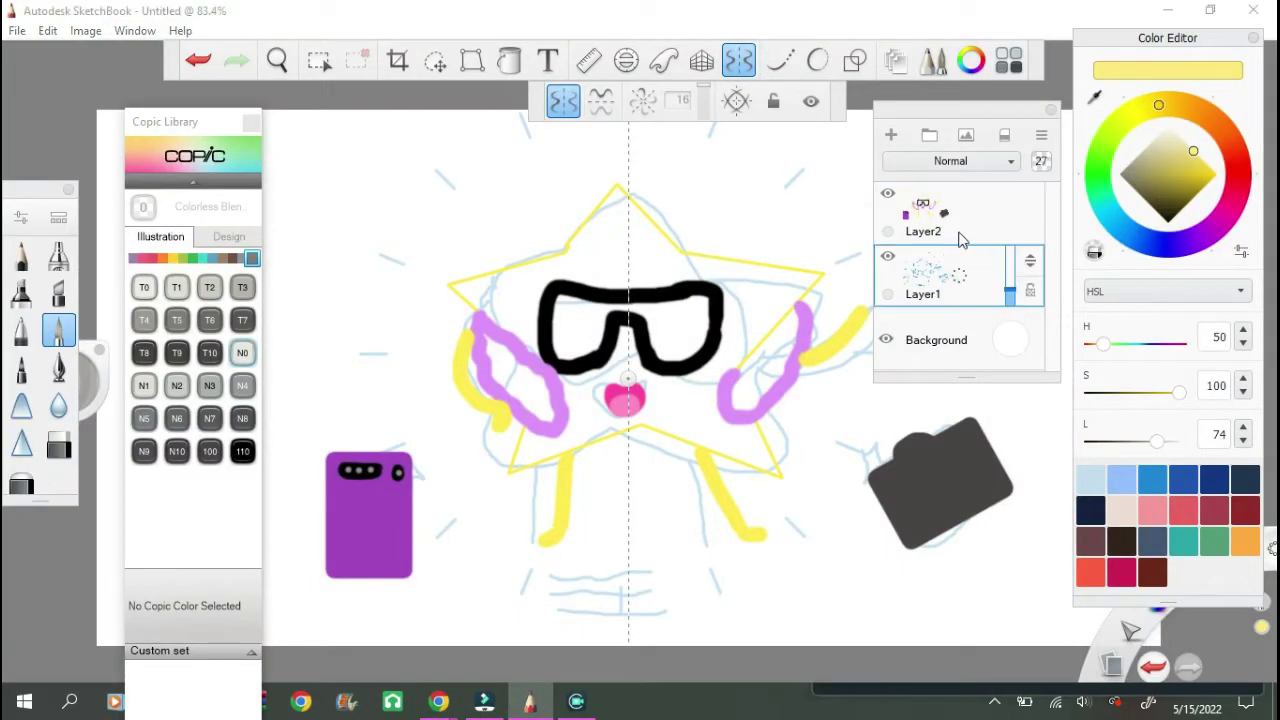
click(962, 220)
click(435, 61)
drag(365, 125, 429, 171)
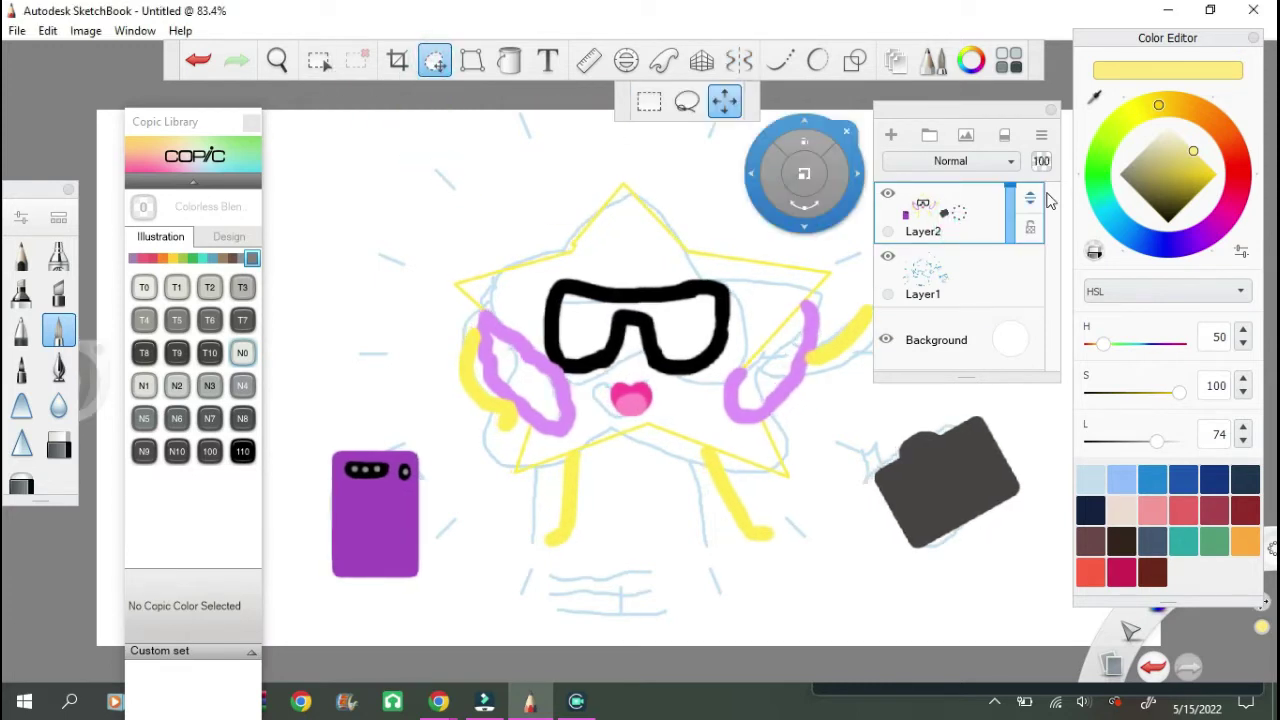
Step: Shift the blue sketch on Layer1 slightly down
click(940, 270)
click(739, 61)
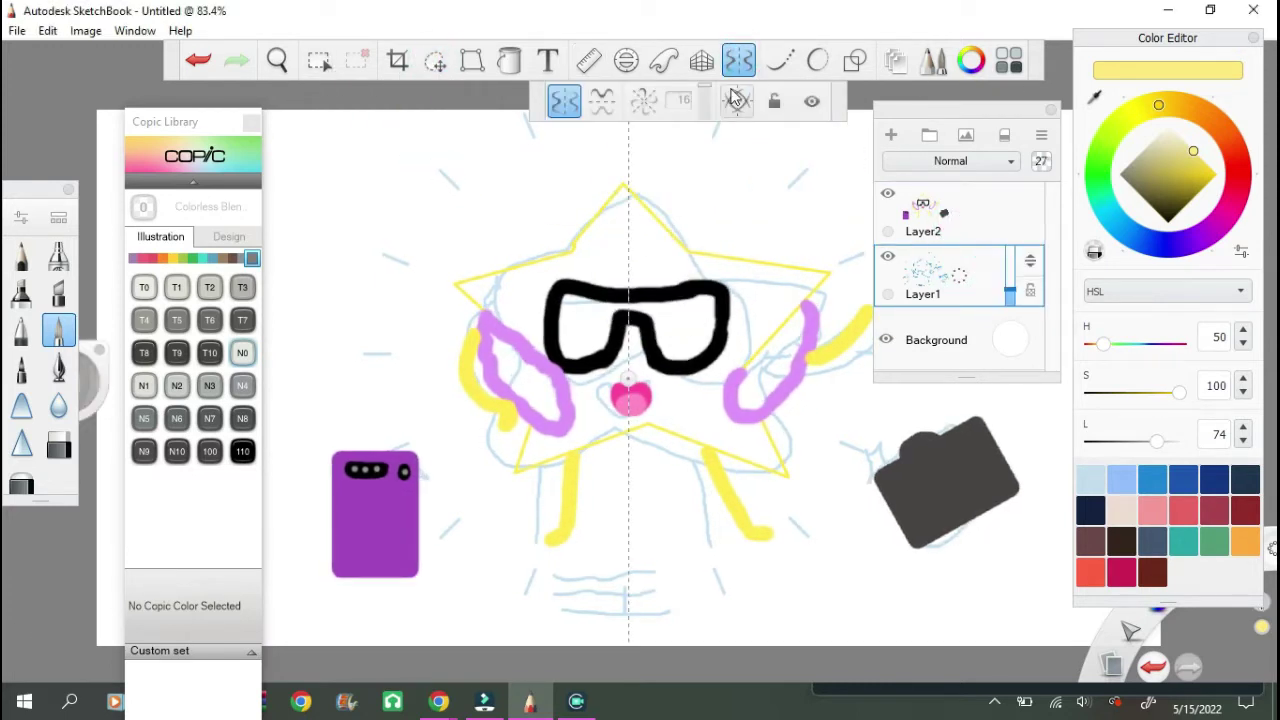
scroll(642, 234, down, 2)
click(433, 62)
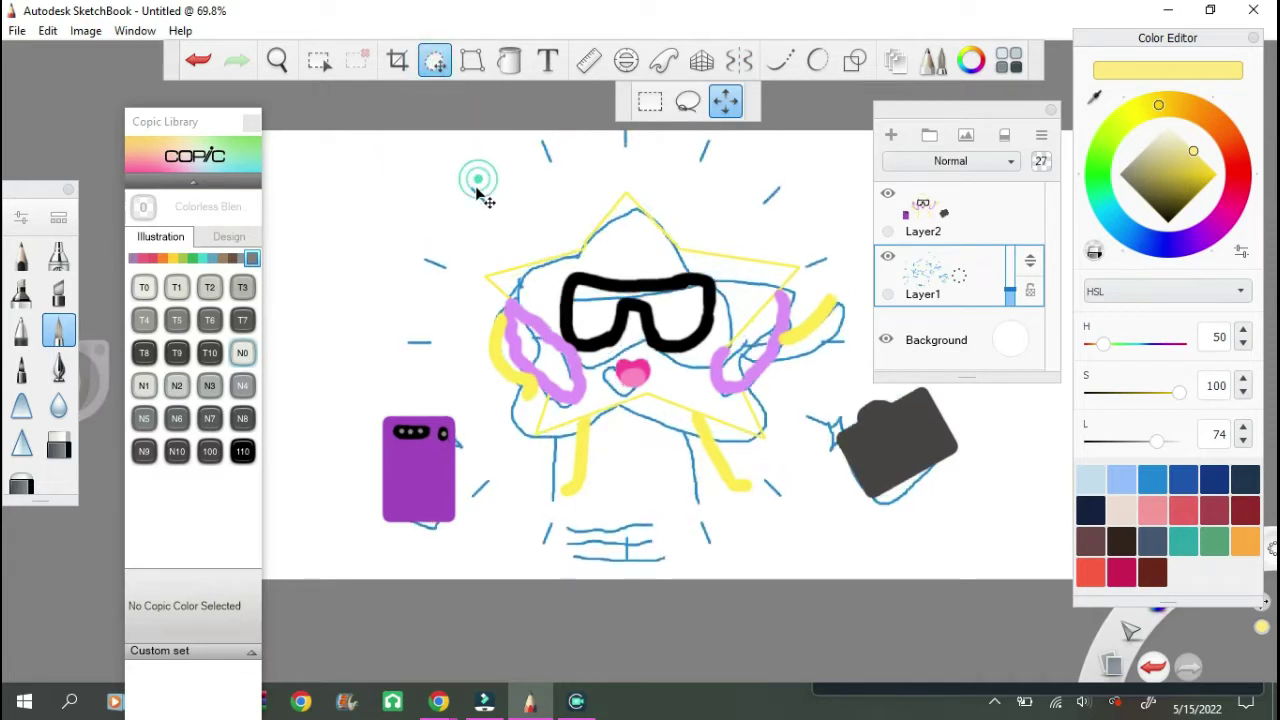
drag(507, 152, 509, 177)
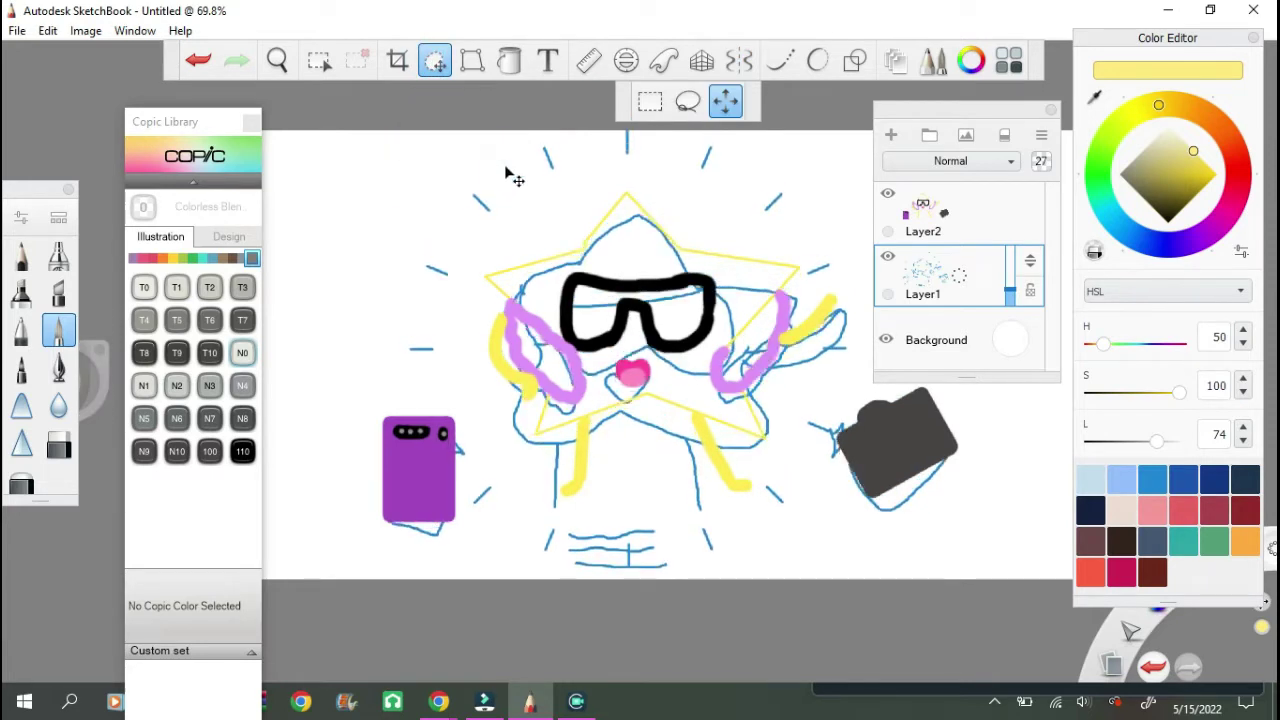
click(503, 109)
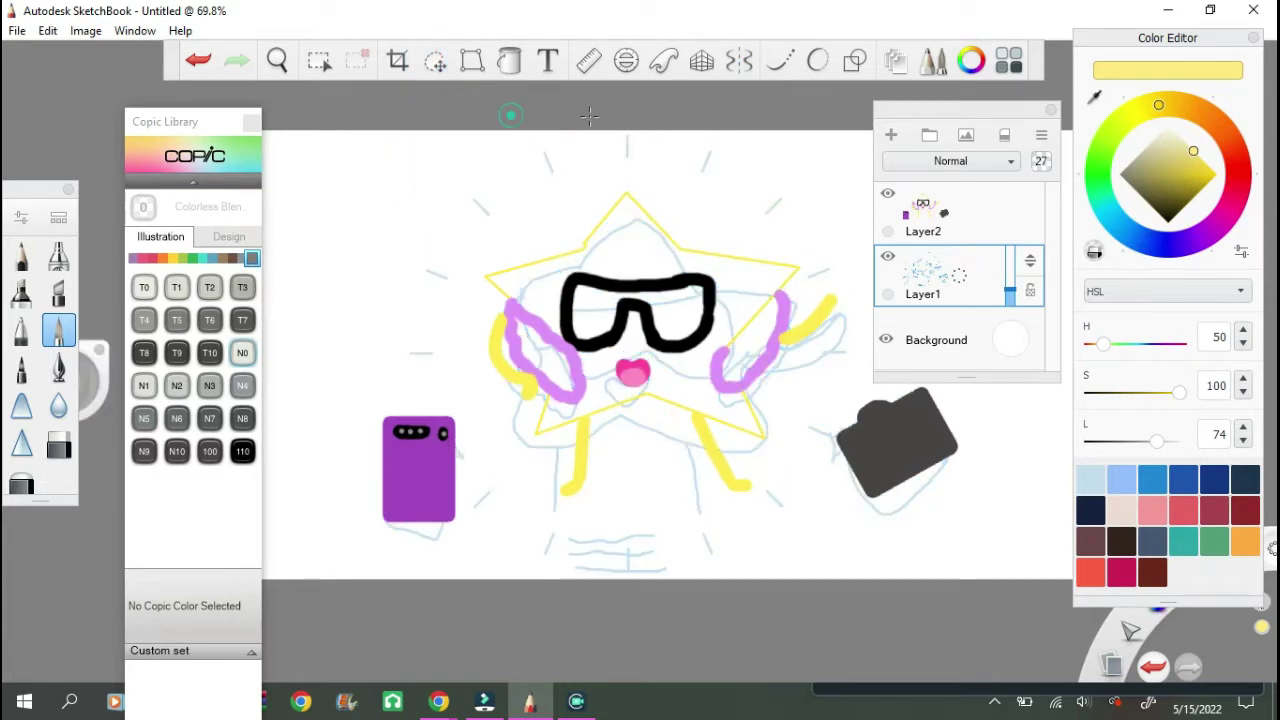
Step: Enable 16-sector radial symmetry on Layer2, centred on the star's face
click(923, 215)
click(739, 61)
mouse_move(570, 336)
mouse_down()
mouse_move(628, 336)
mouse_move(629, 350)
mouse_up()
Step: Paint sixteen short yellow glow dashes around the recentred star, then turn symmetry off
click(196, 62)
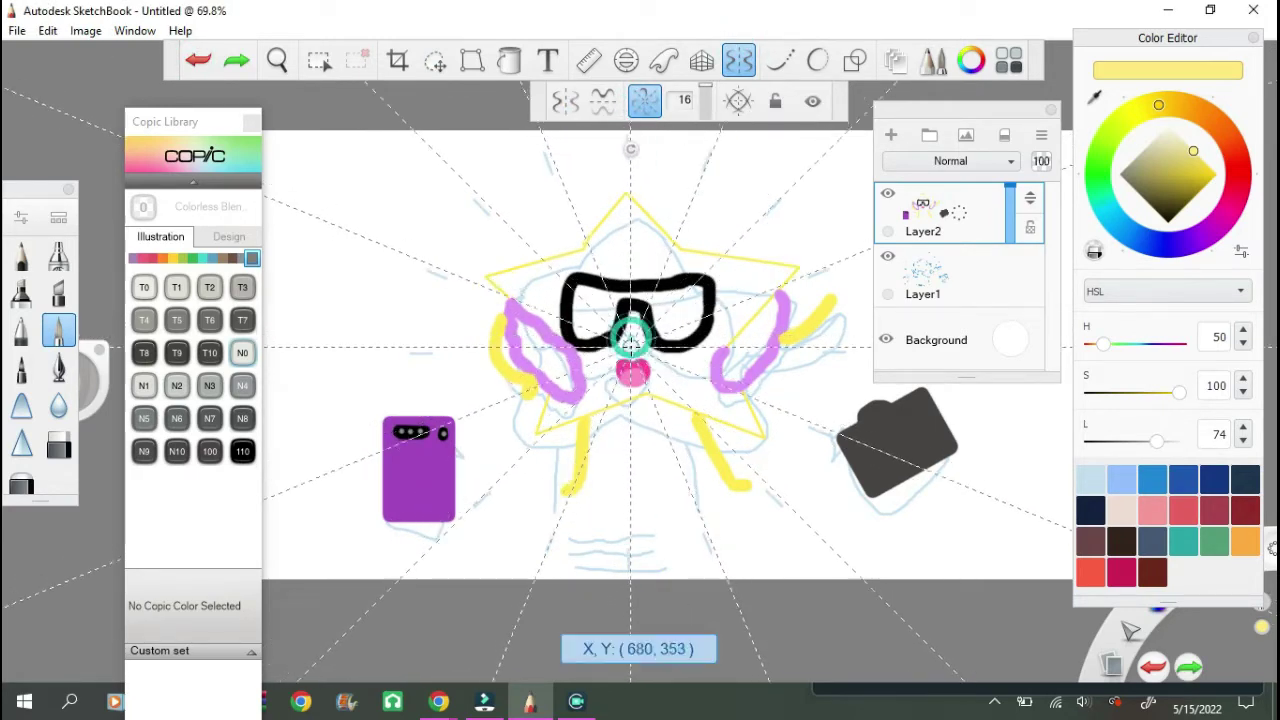
key(ctrl+z)
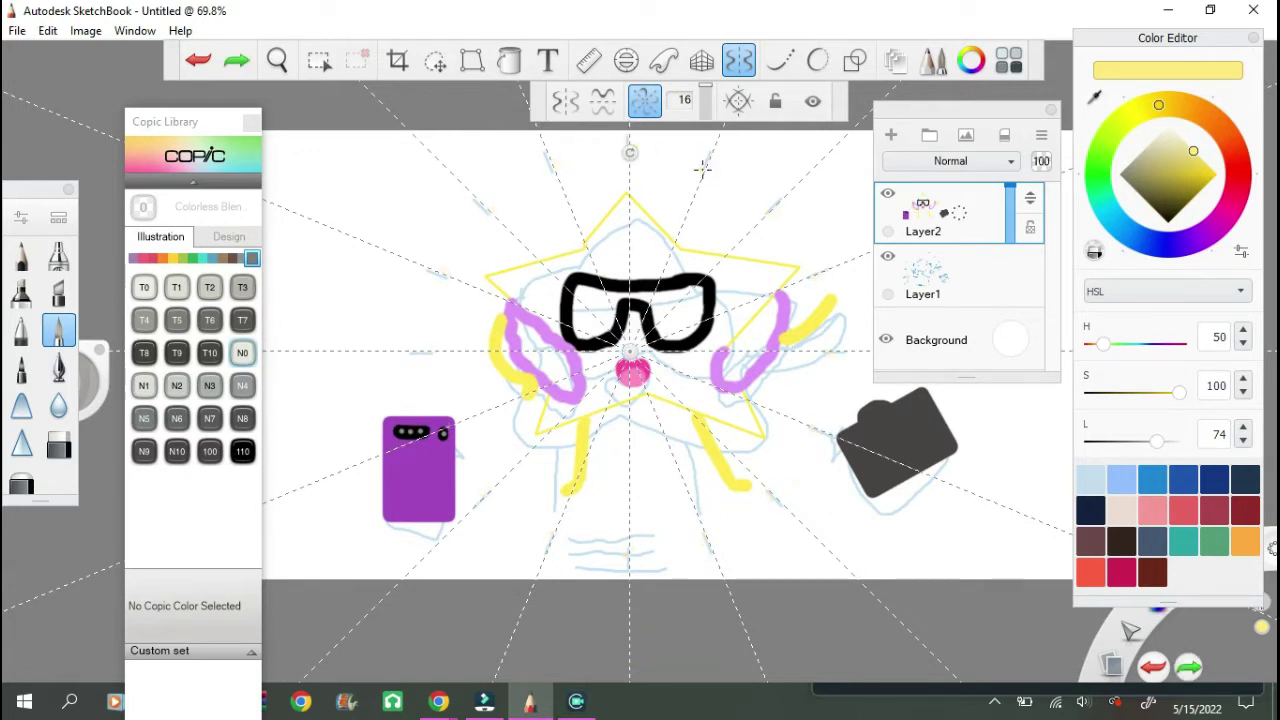
drag(708, 147, 704, 170)
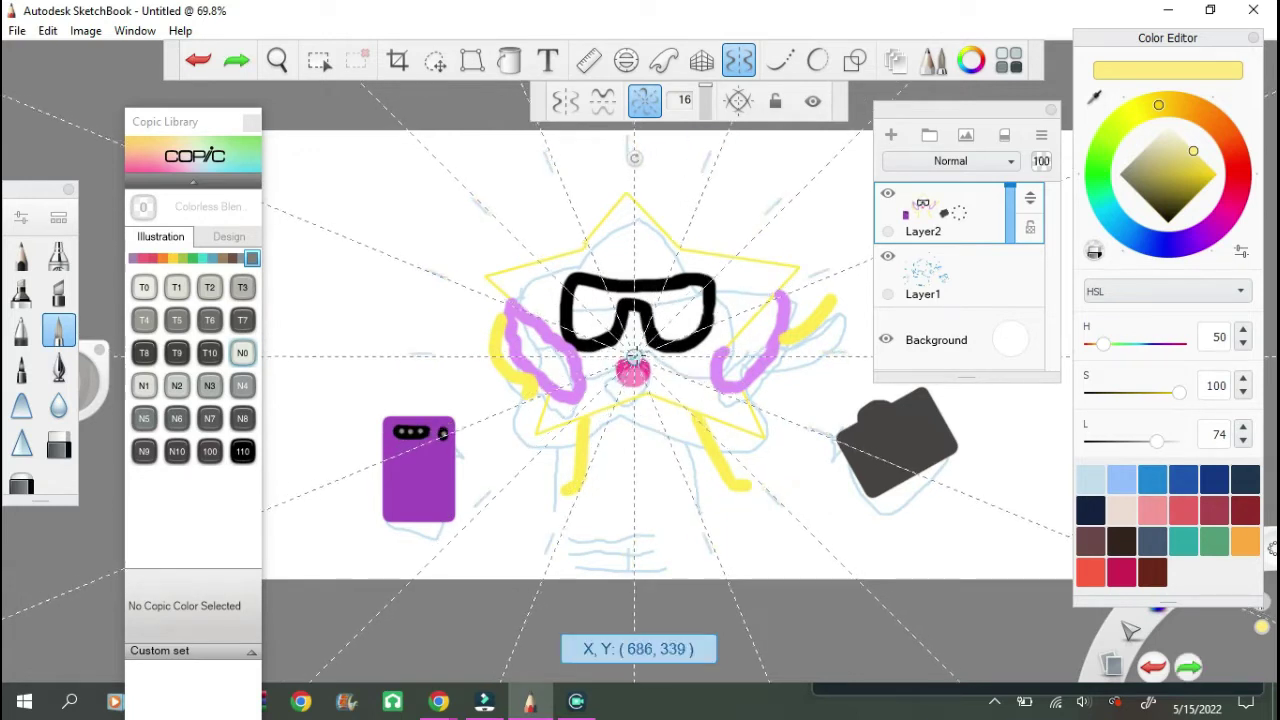
drag(629, 350, 640, 355)
key(ctrl+z)
click(713, 177)
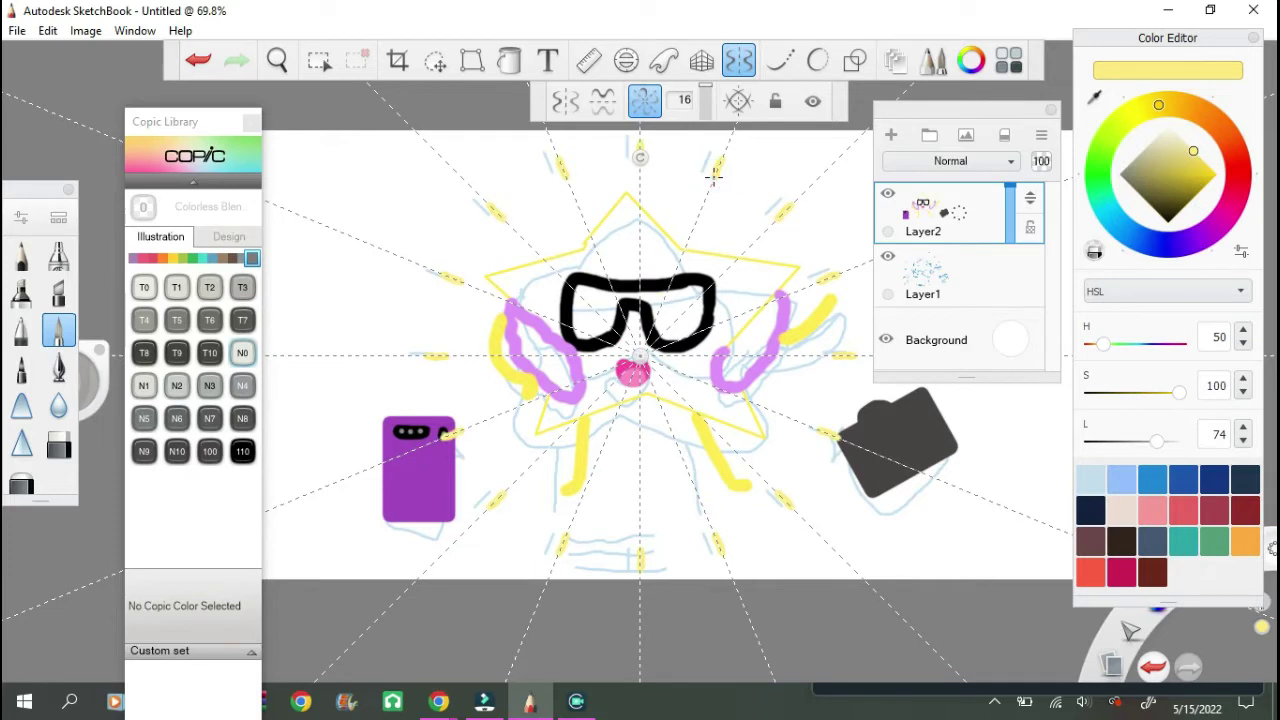
click(739, 61)
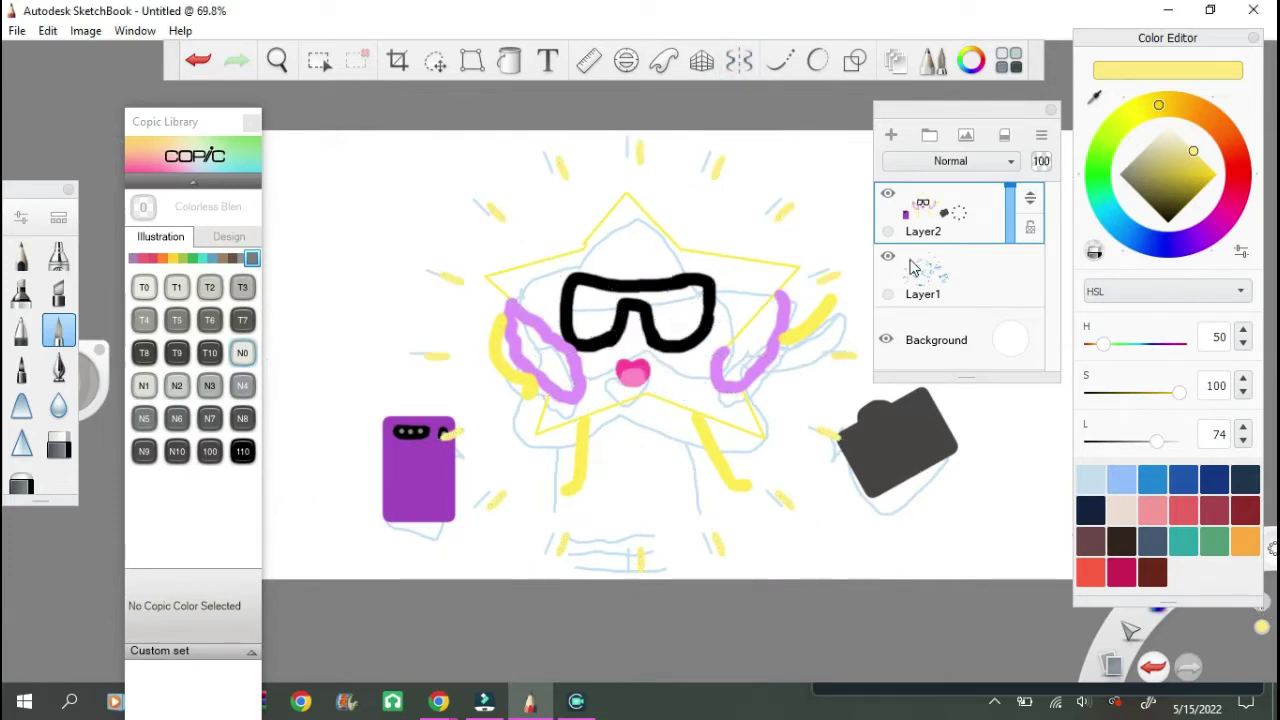
click(912, 268)
click(972, 196)
scroll(431, 462, up, 5)
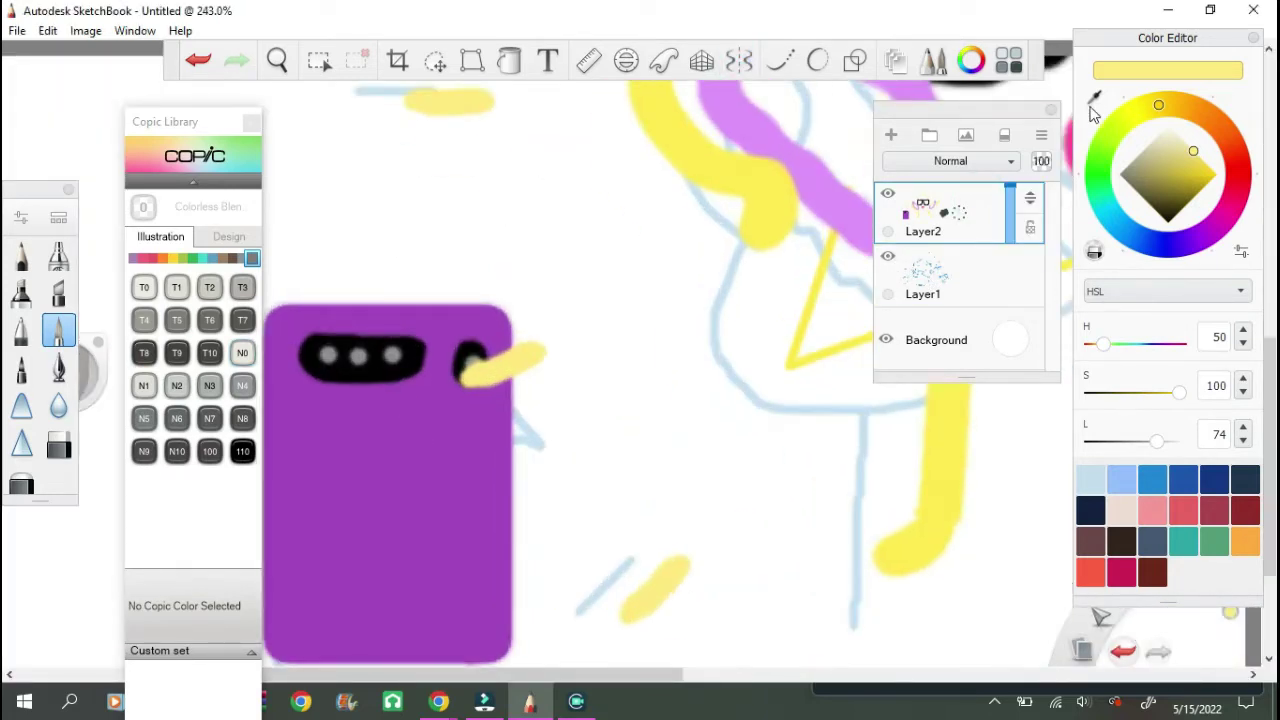
Step: Paint over the stray yellow mark on the phone with its purple
click(1094, 97)
click(474, 446)
drag(474, 446, 502, 342)
click(198, 60)
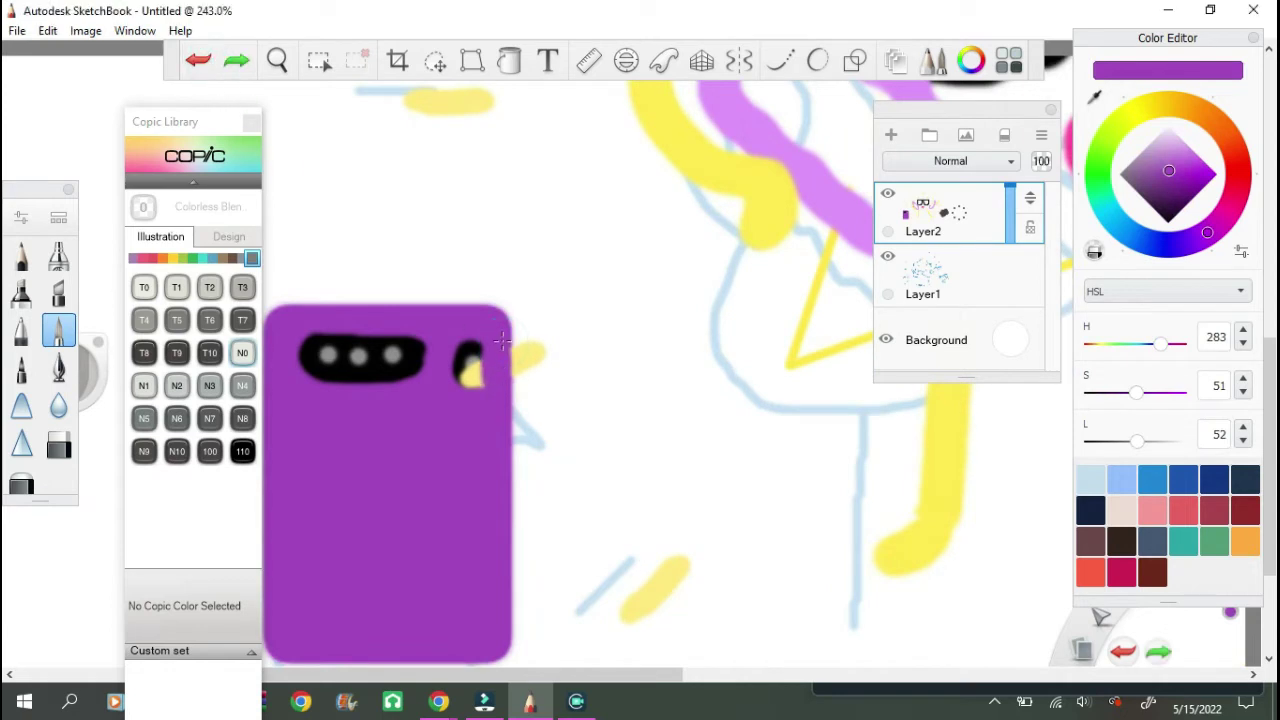
Step: Sample the lens colours and dab a grey dot on the phone's black lens
alt+click(411, 356)
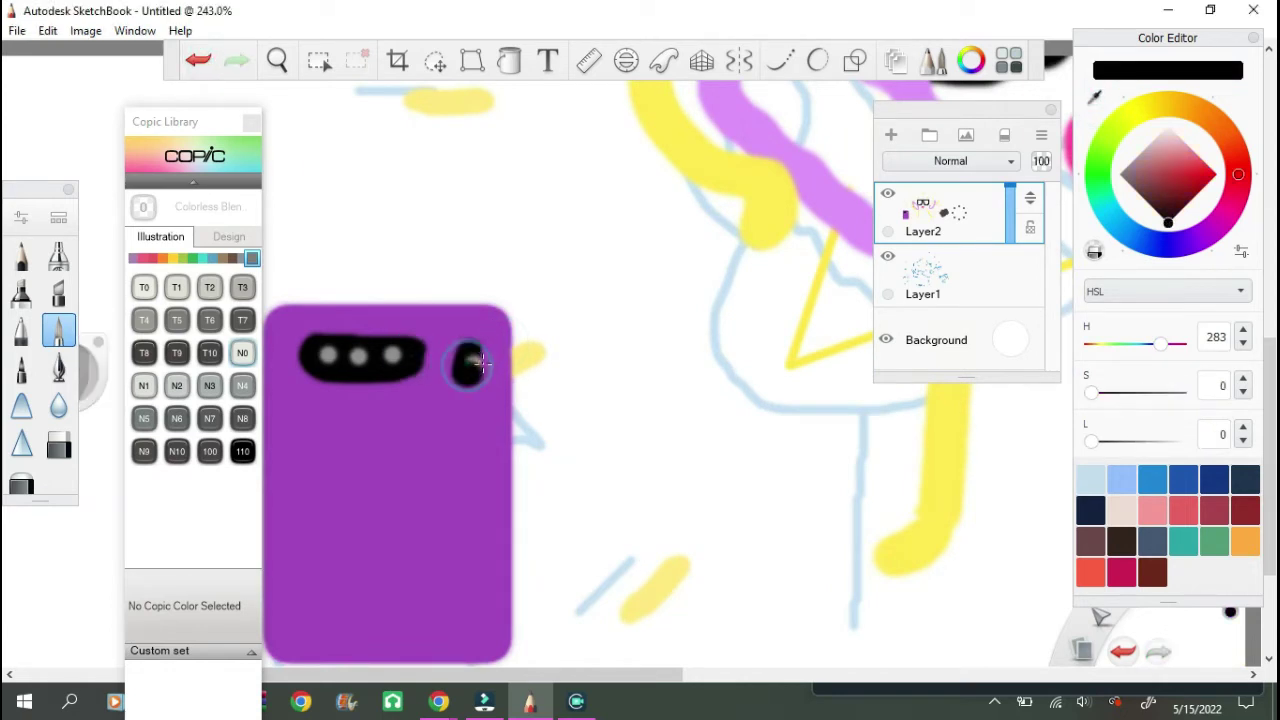
click(1094, 97)
click(400, 349)
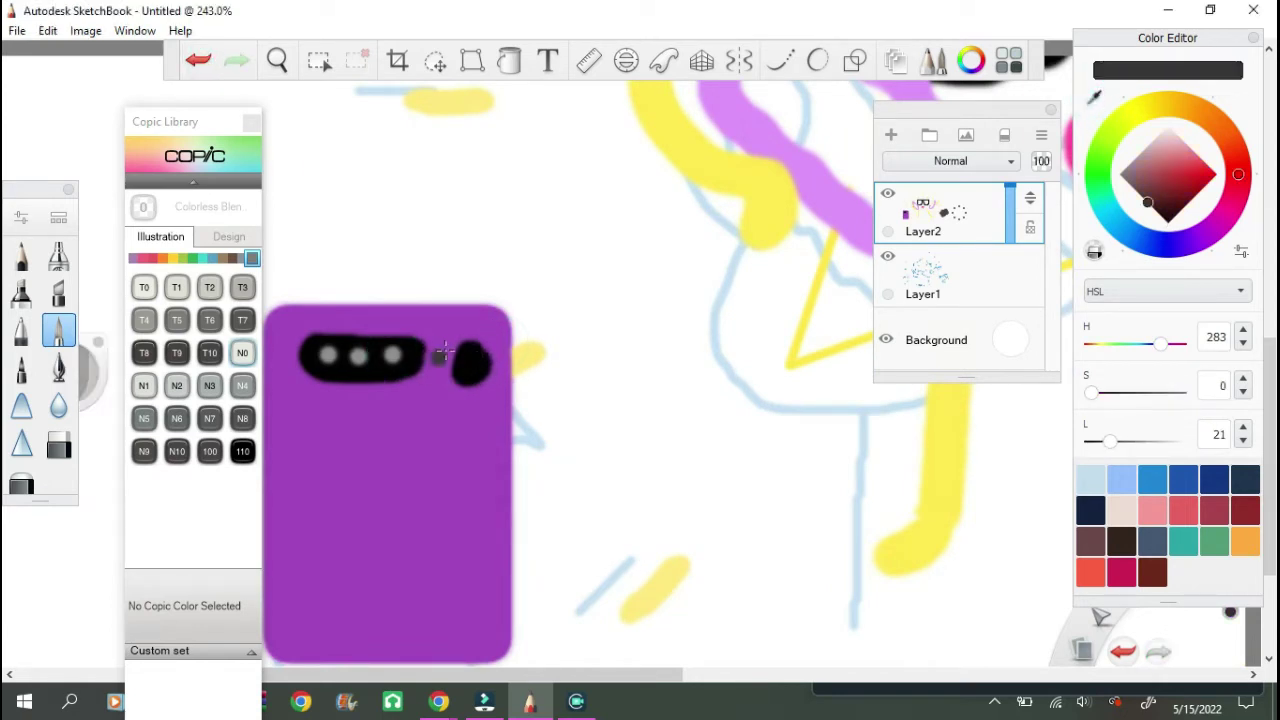
click(363, 352)
scroll(363, 352, up, 3)
scroll(363, 353, up, 1)
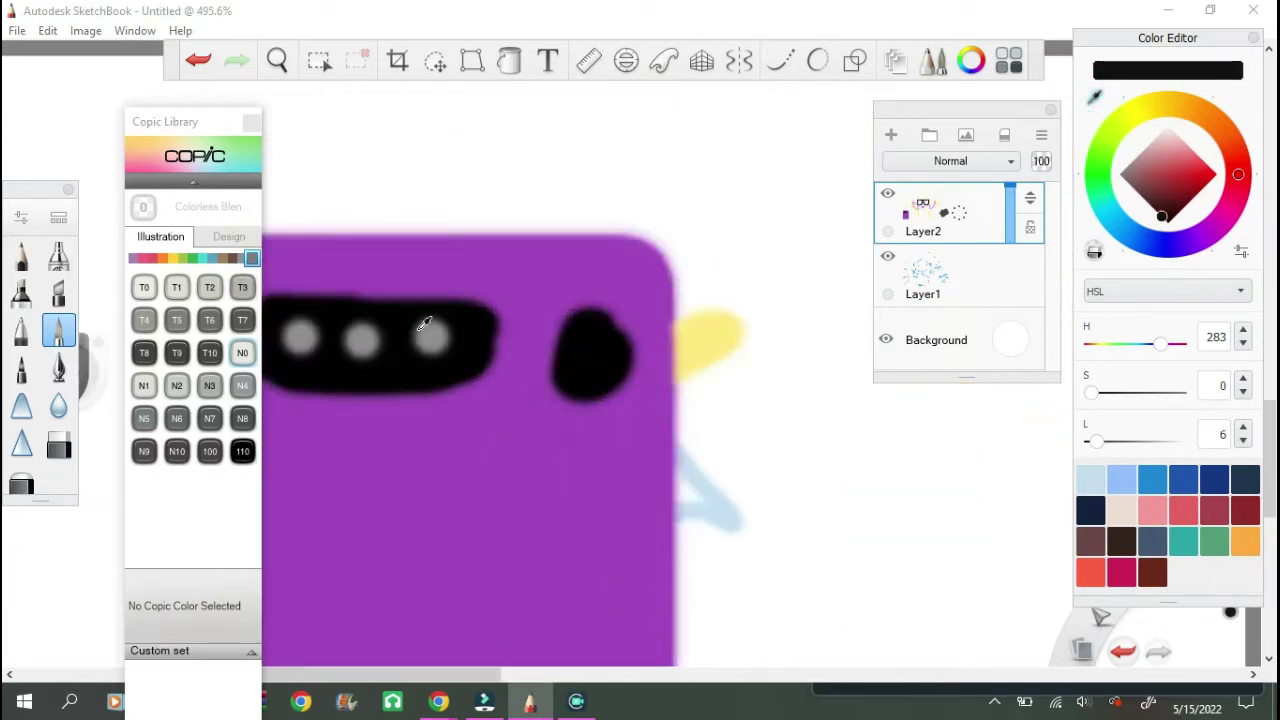
alt+click(366, 337)
click(590, 350)
Step: Zoom out to see the whole star drawing
scroll(810, 415, down, 10)
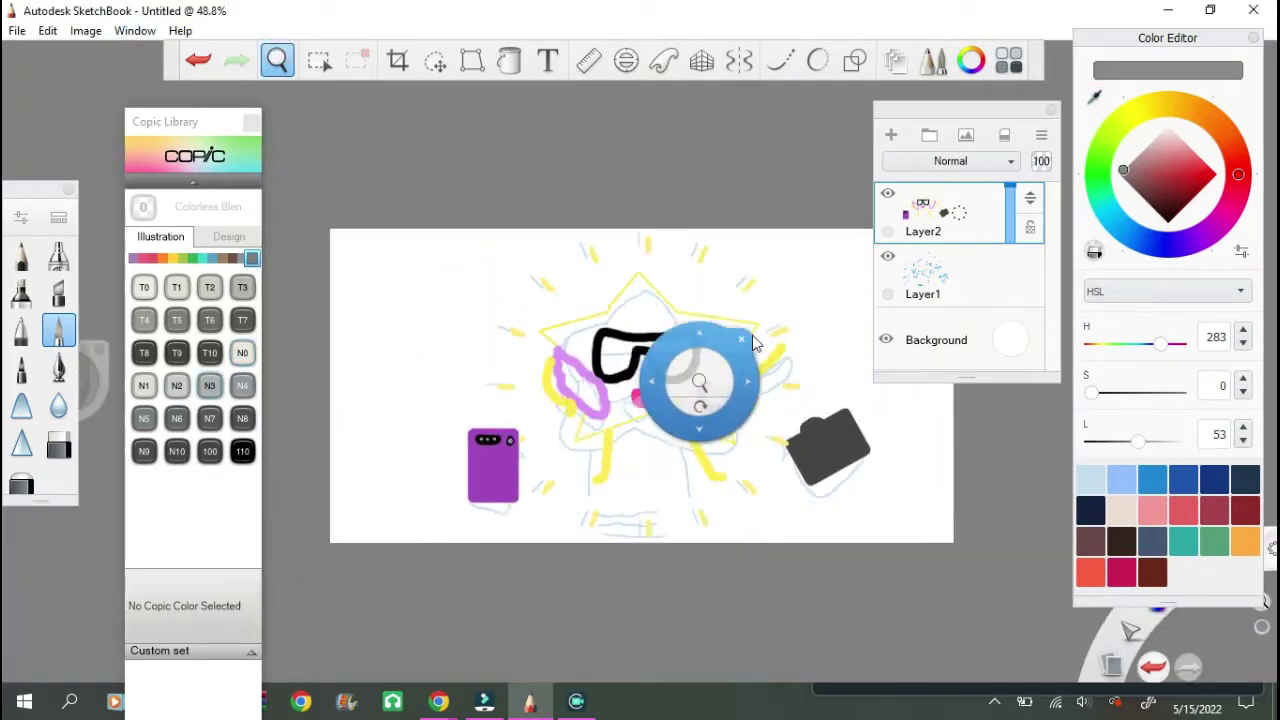
drag(691, 380, 292, 112)
scroll(695, 453, up, 1)
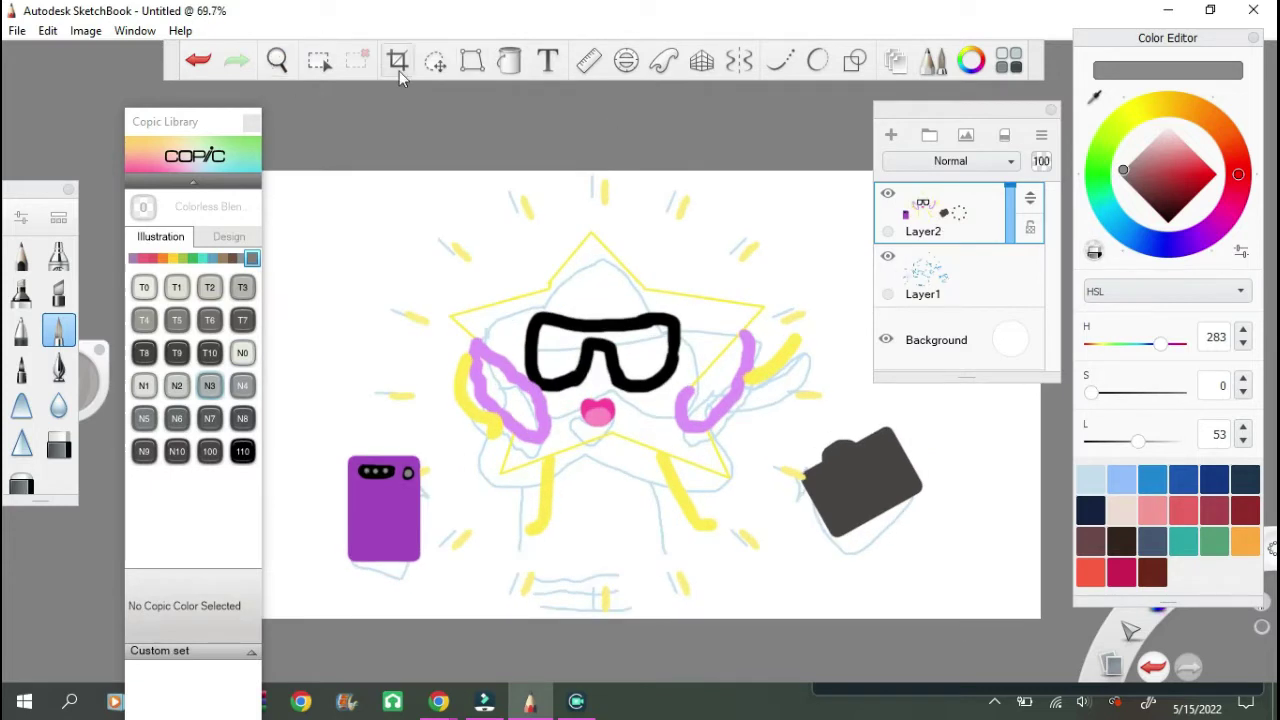
Step: Fill the star's interior with the yellow sampled from its outline
click(509, 62)
alt+click(667, 469)
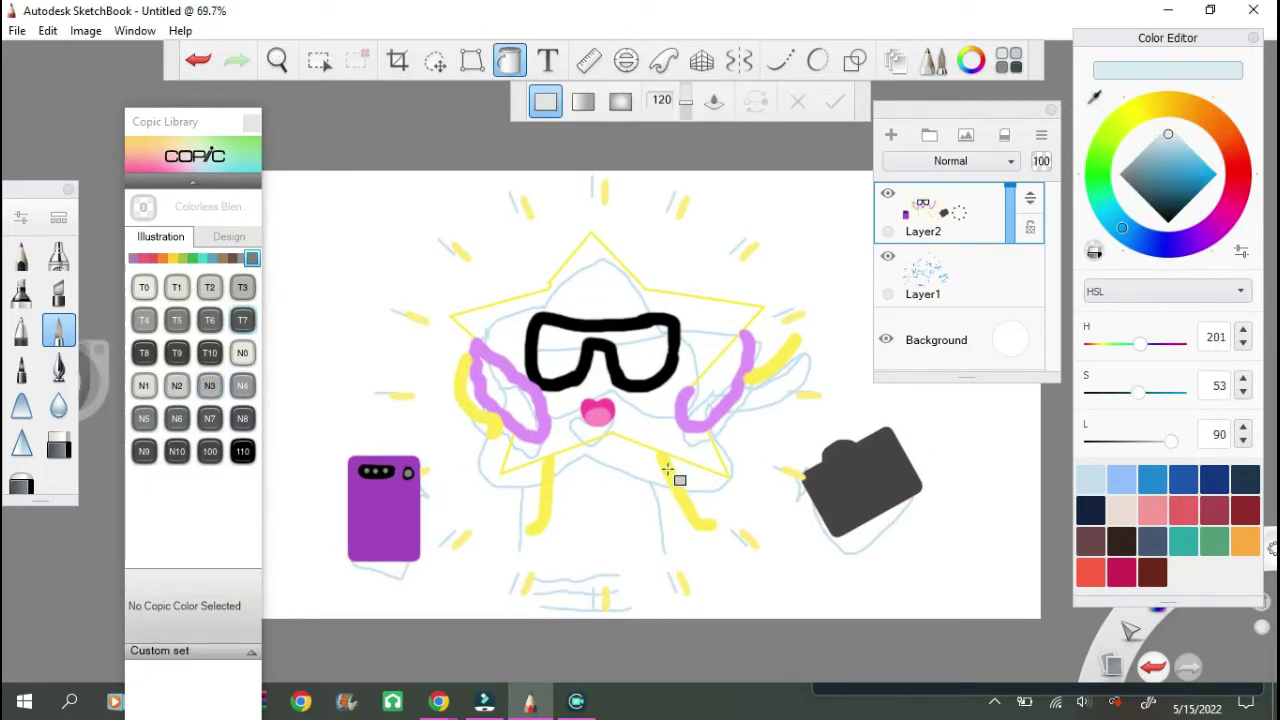
click(1100, 97)
click(669, 469)
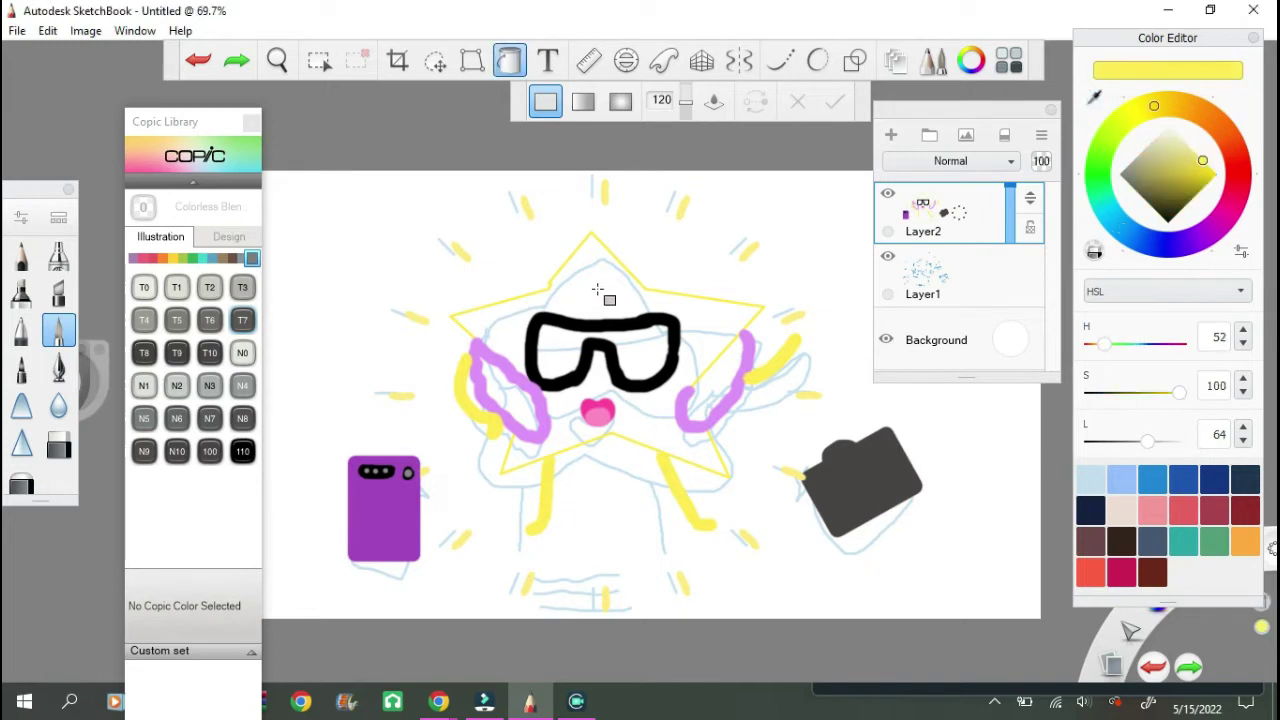
click(589, 288)
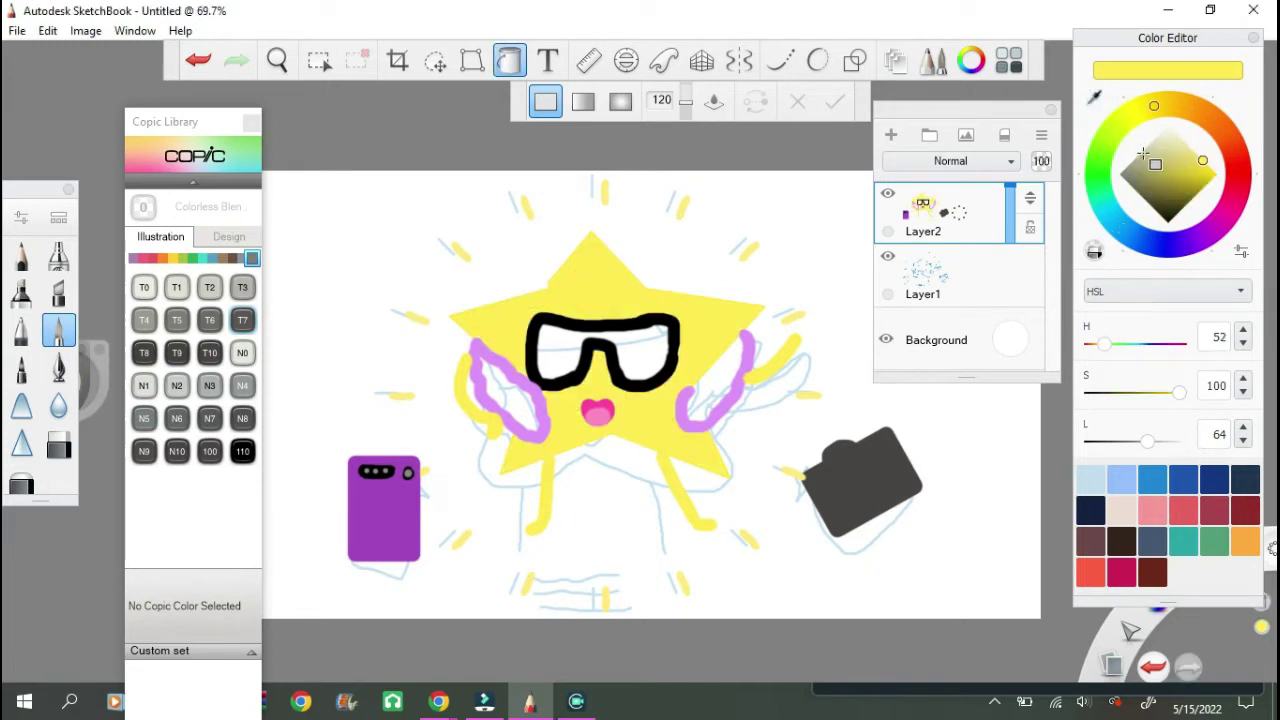
Step: Fill the sunglasses black and both wings purple, sampling each colour from its outline
click(1094, 97)
click(677, 334)
click(610, 345)
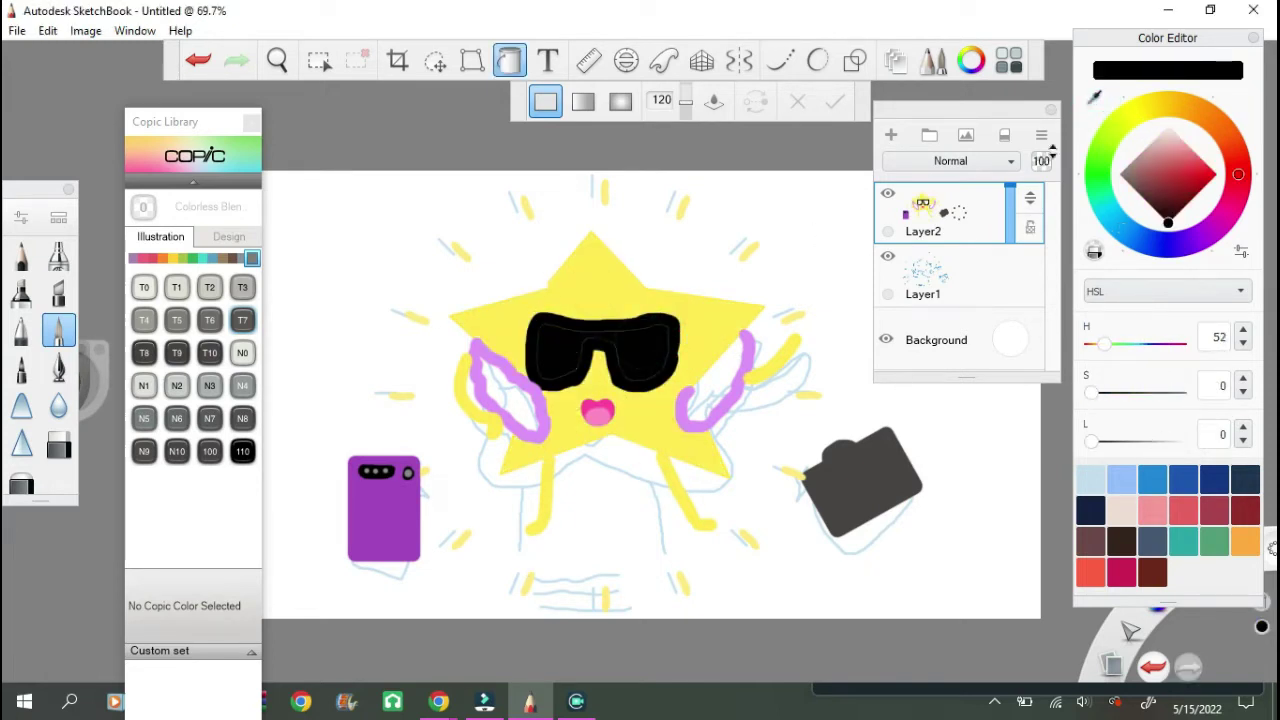
click(686, 398)
click(714, 400)
click(515, 400)
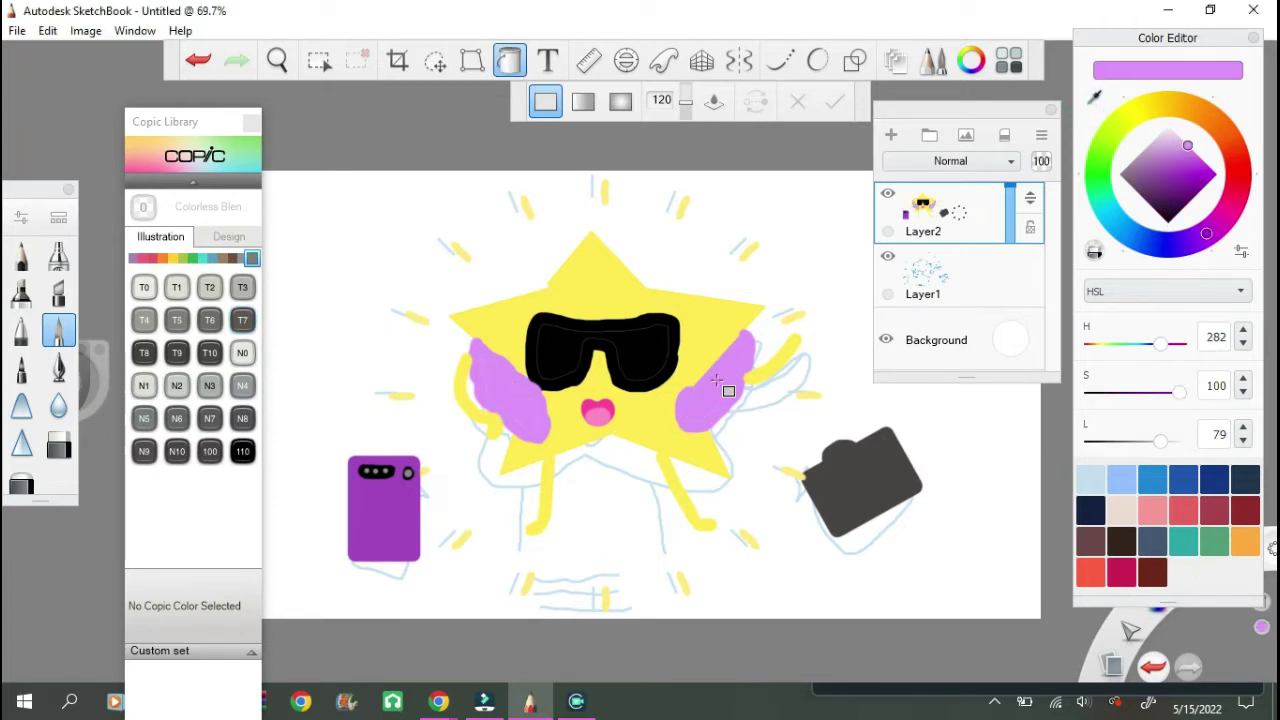
Step: Fill the leftover gaps in the sunglasses with black
scroll(730, 375, up, 3)
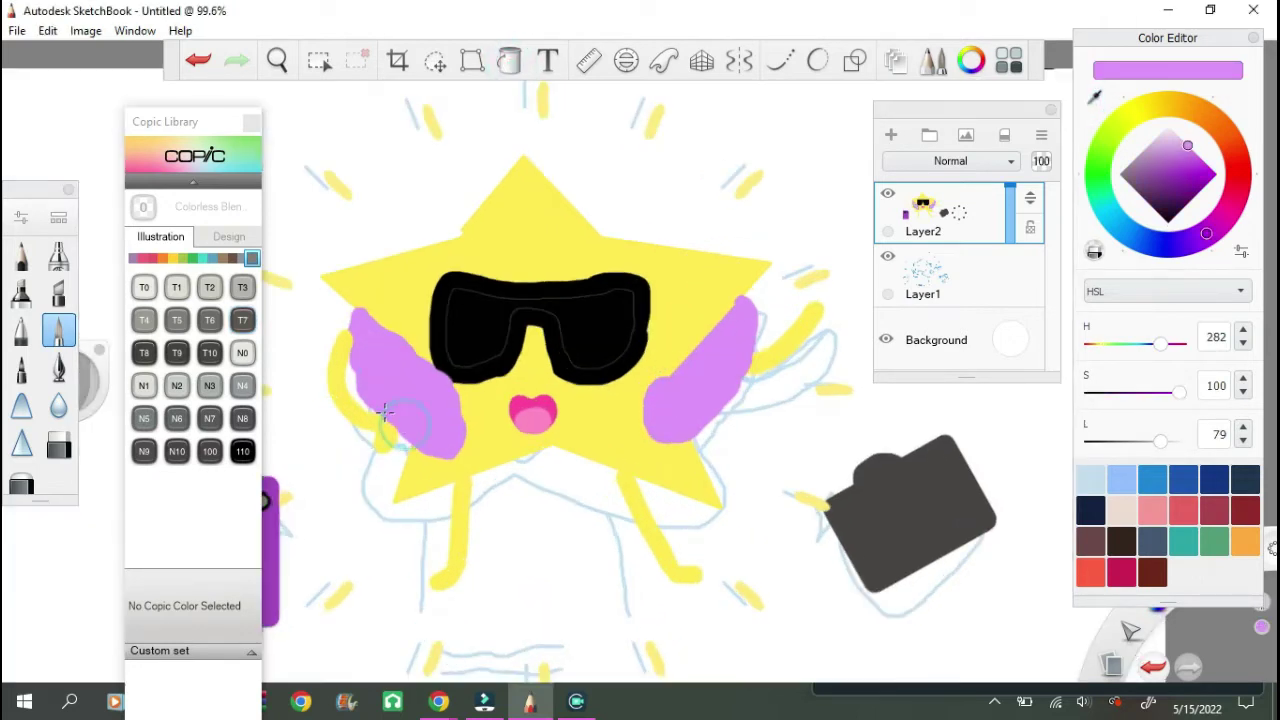
click(1094, 97)
click(691, 294)
scroll(712, 318, up, 4)
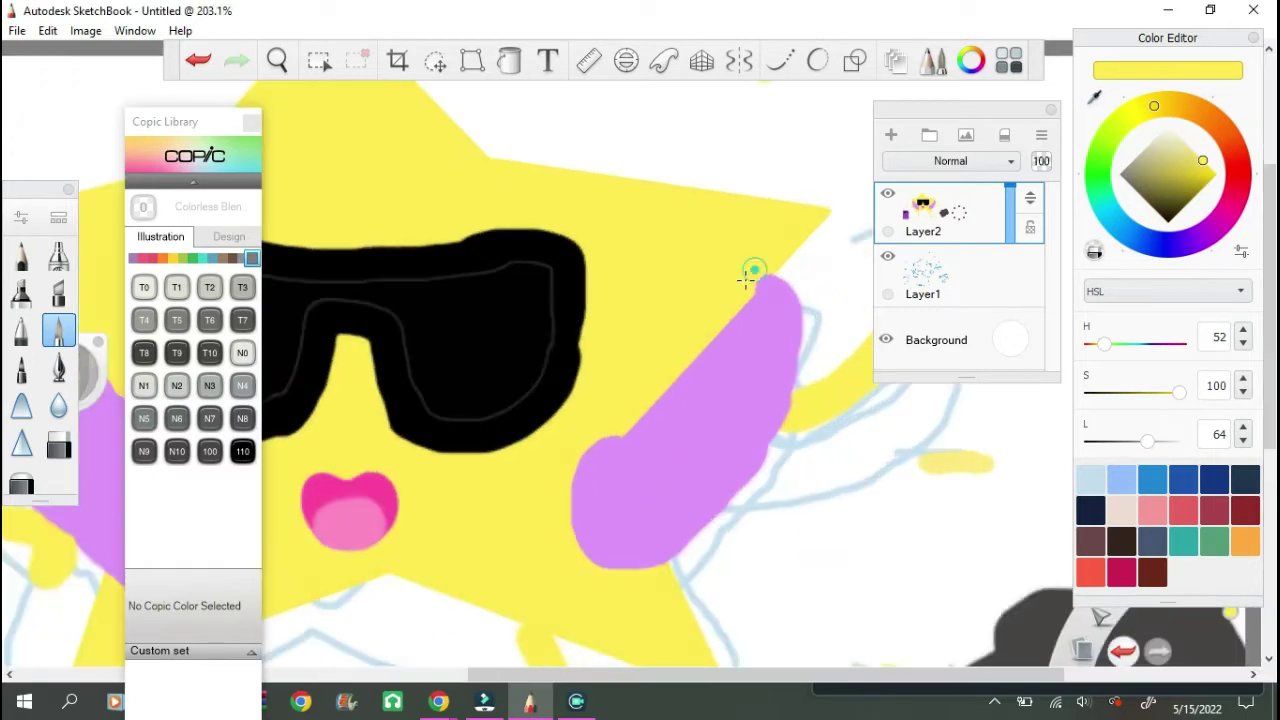
scroll(630, 440, down, 4)
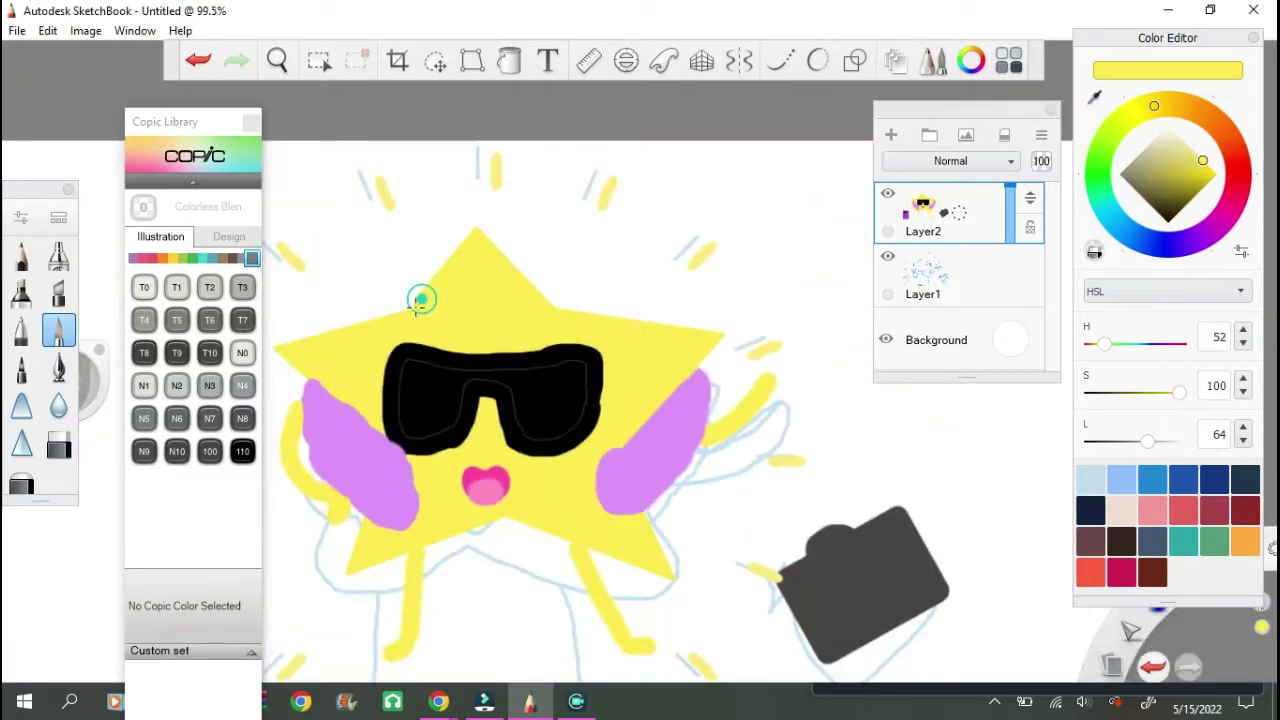
alt+click(312, 397)
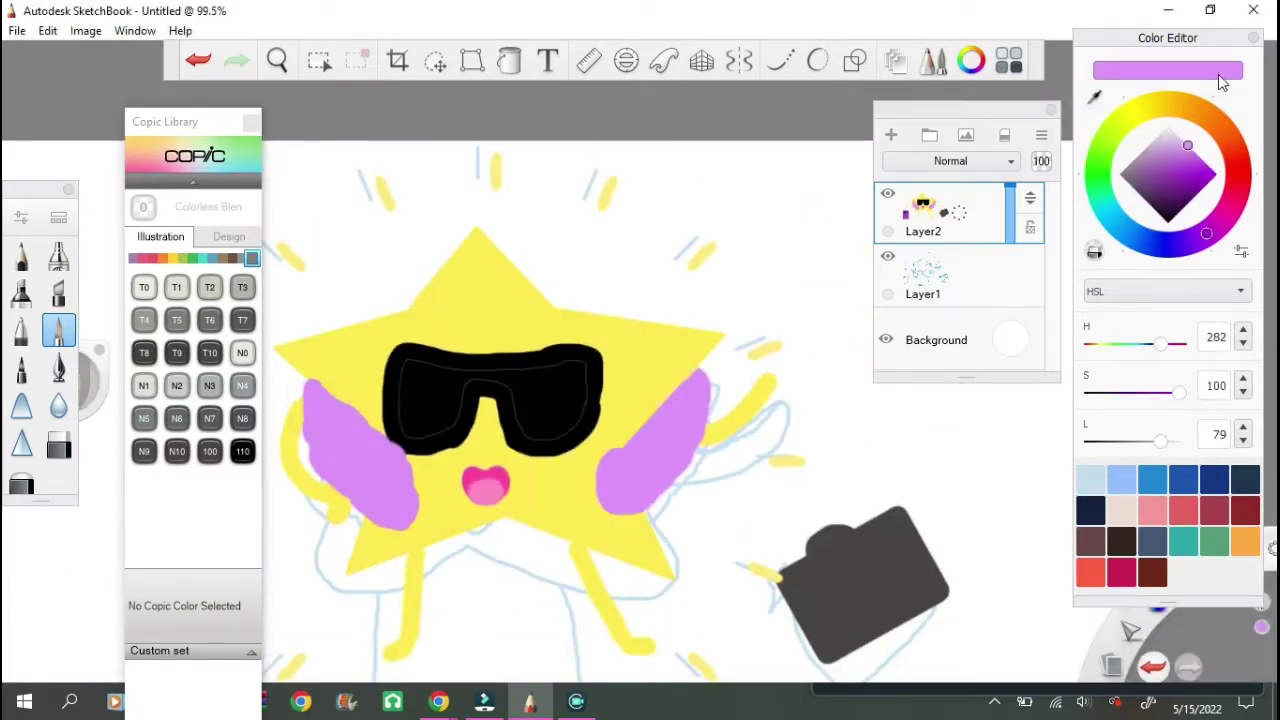
alt+click(553, 411)
key(f)
click(566, 414)
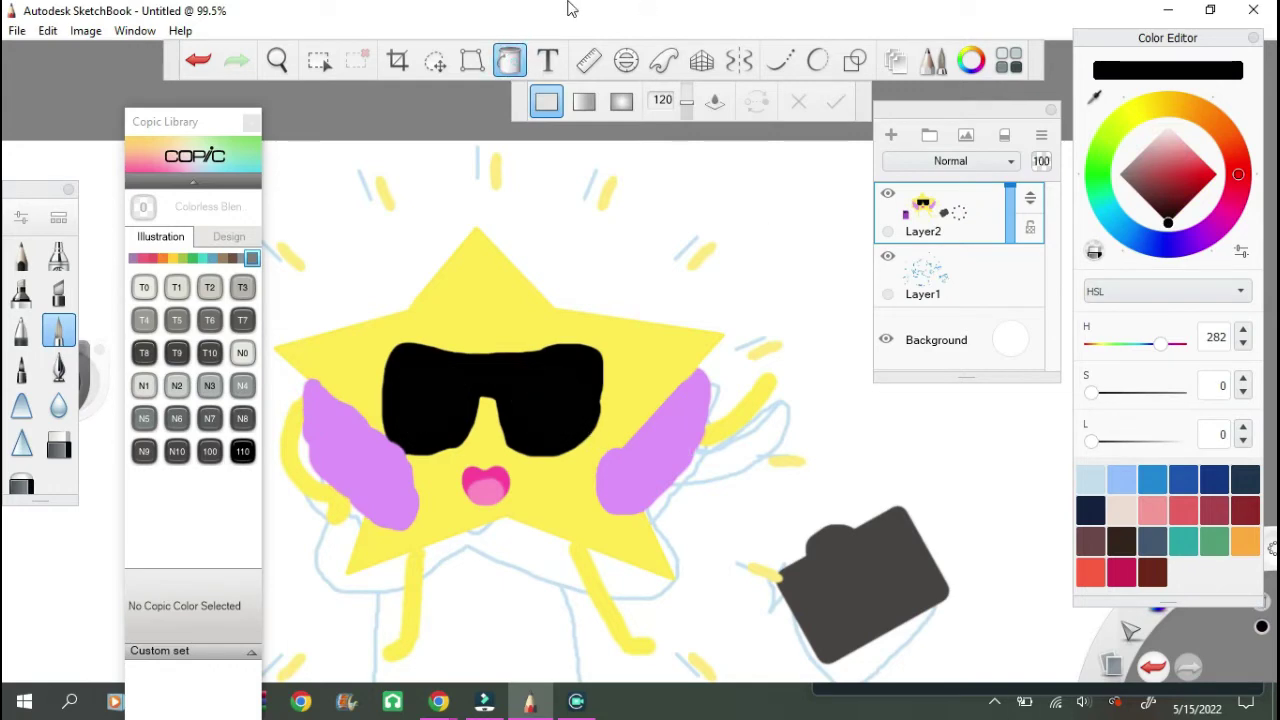
Step: Undo a stray dab and sample the camera's dark grey as the painting colour
alt+click(611, 537)
key(b)
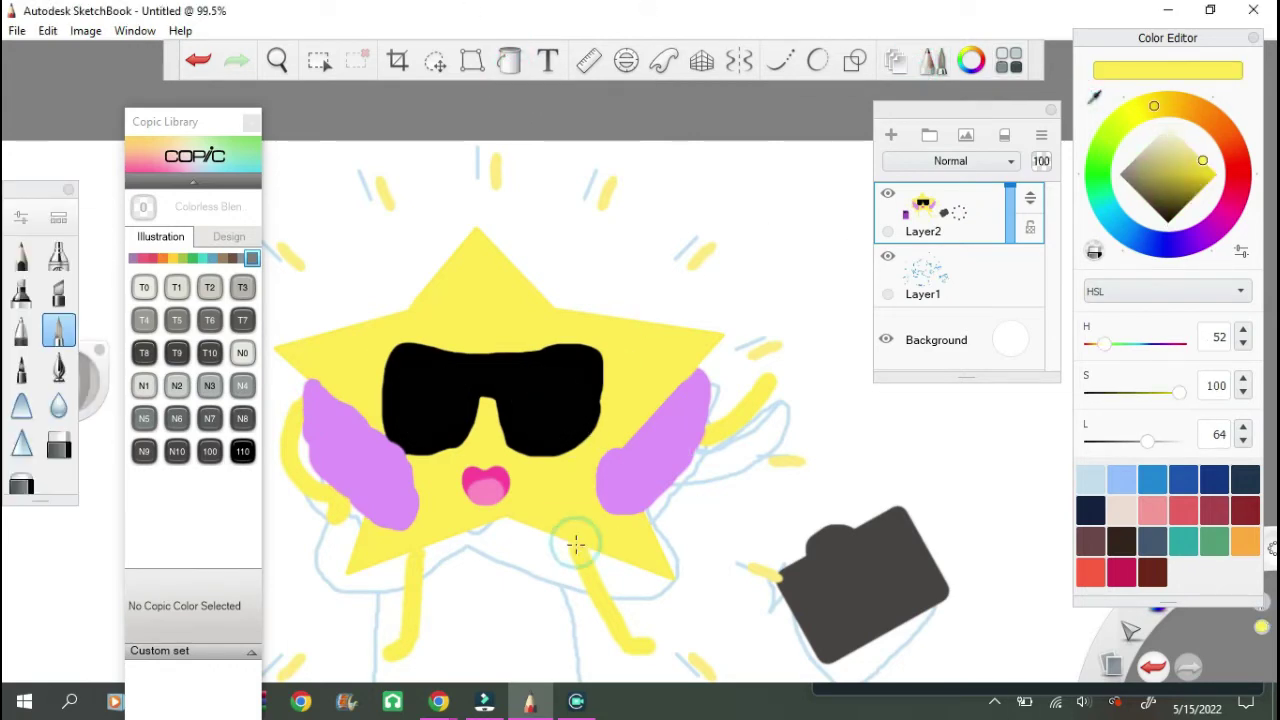
click(197, 62)
scroll(422, 479, up, 5)
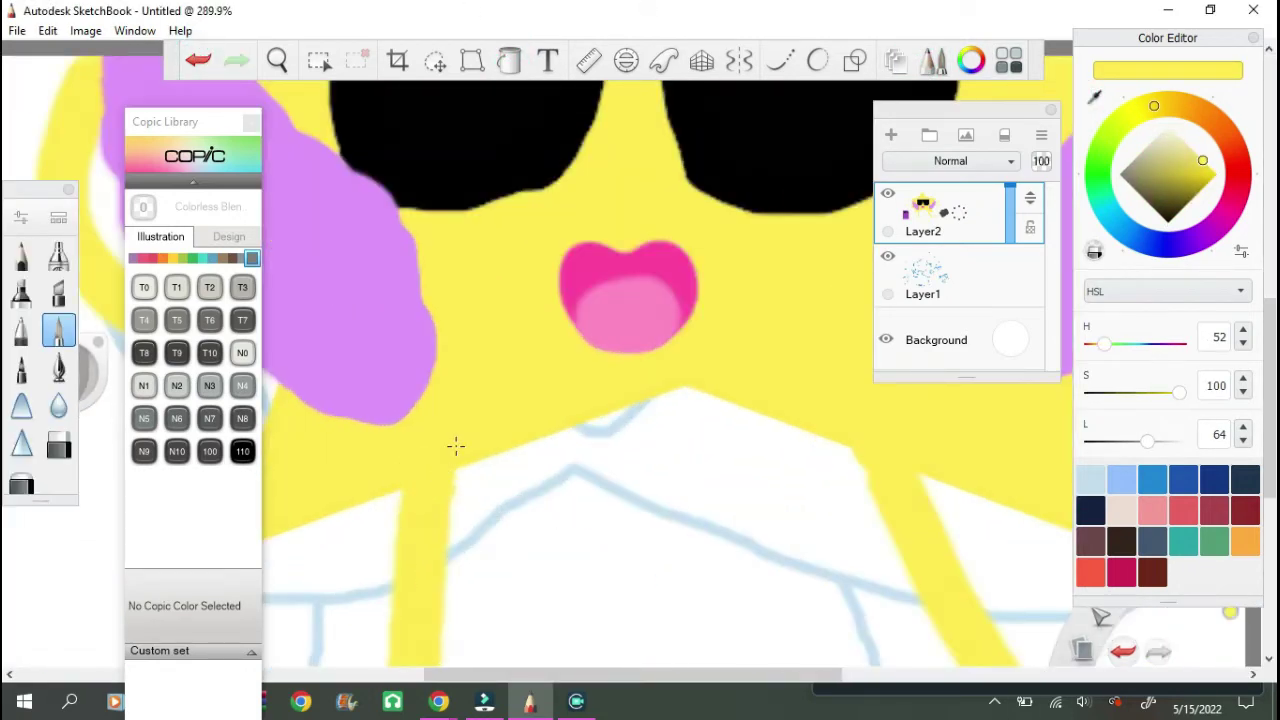
scroll(455, 446, down, 5)
scroll(965, 438, up, 2)
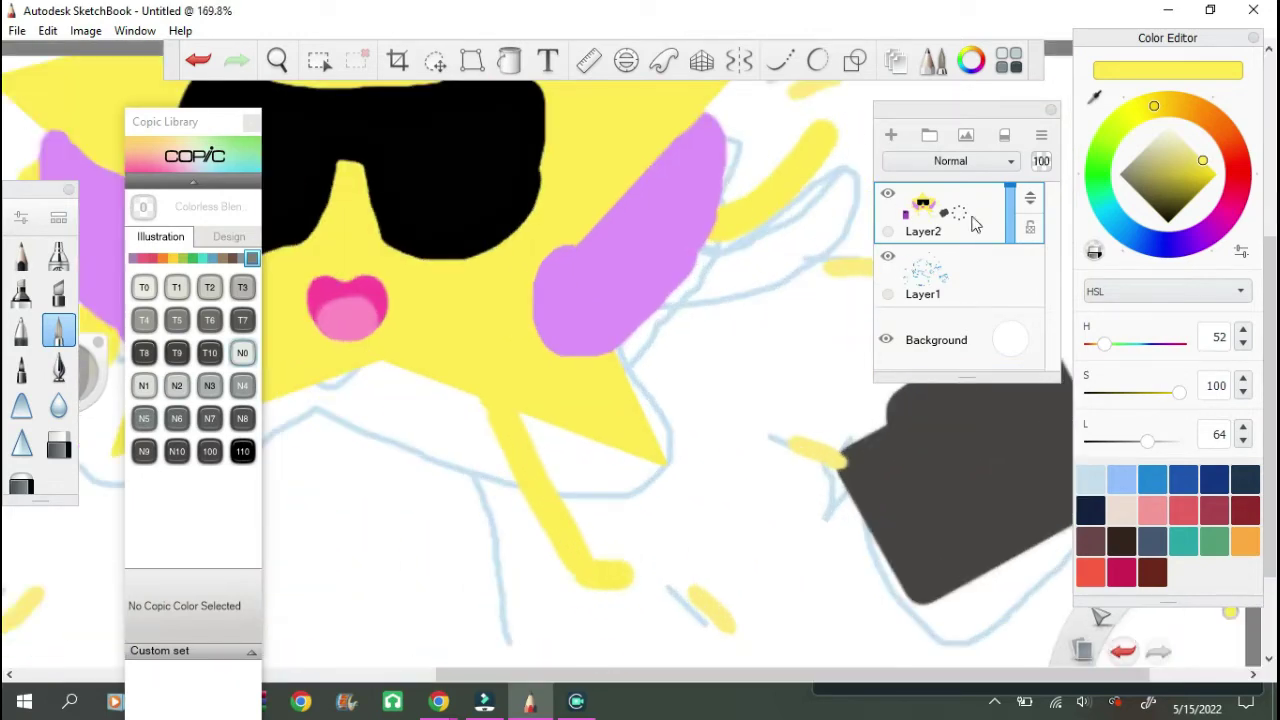
alt+click(904, 501)
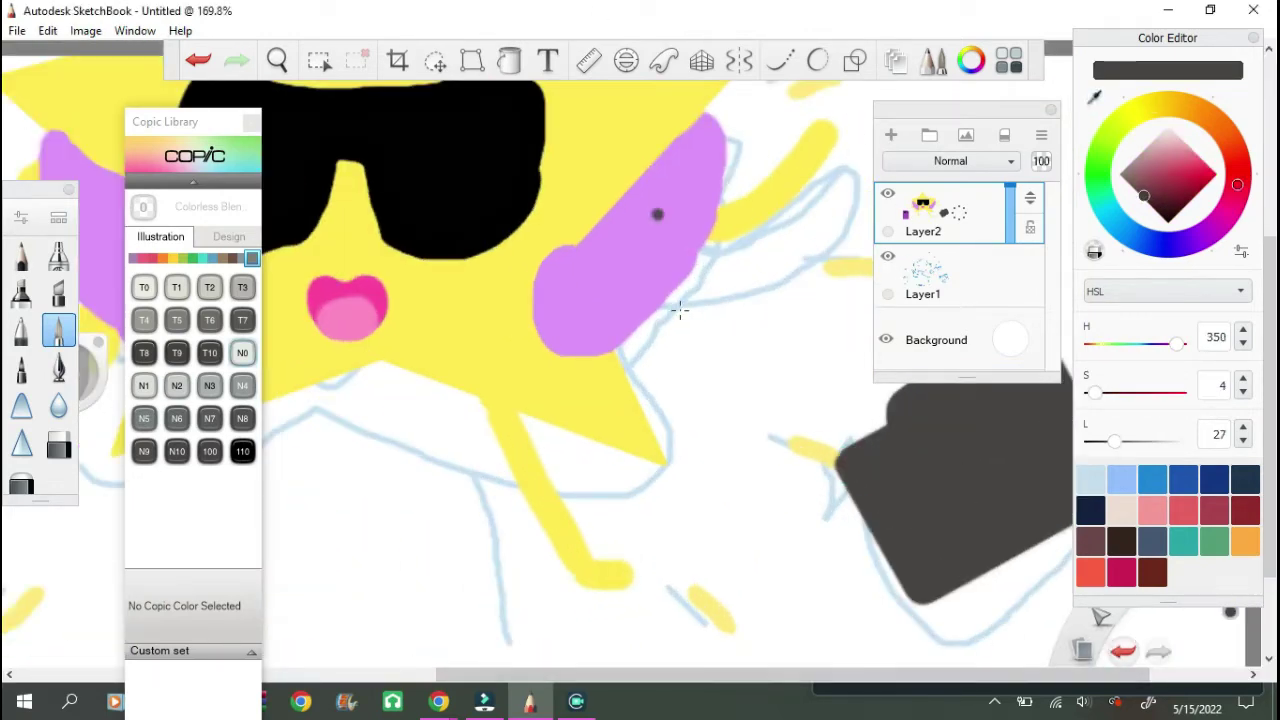
scroll(840, 420, down, 3)
scroll(940, 430, up, 3)
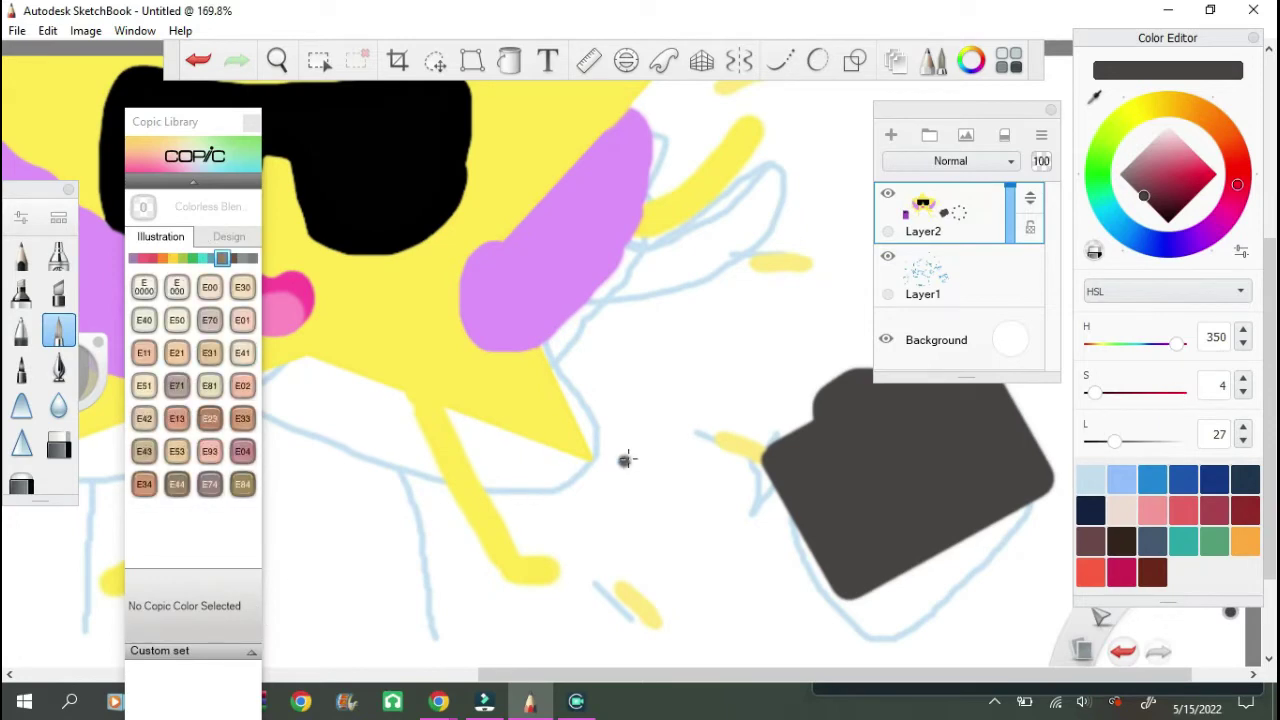
Step: Add a new layer and choose the Copic Y0000 Yellow Fluorite colour, undoing a grey test stroke
click(891, 134)
scroll(453, 390, down, 3)
scroll(453, 390, up, 2)
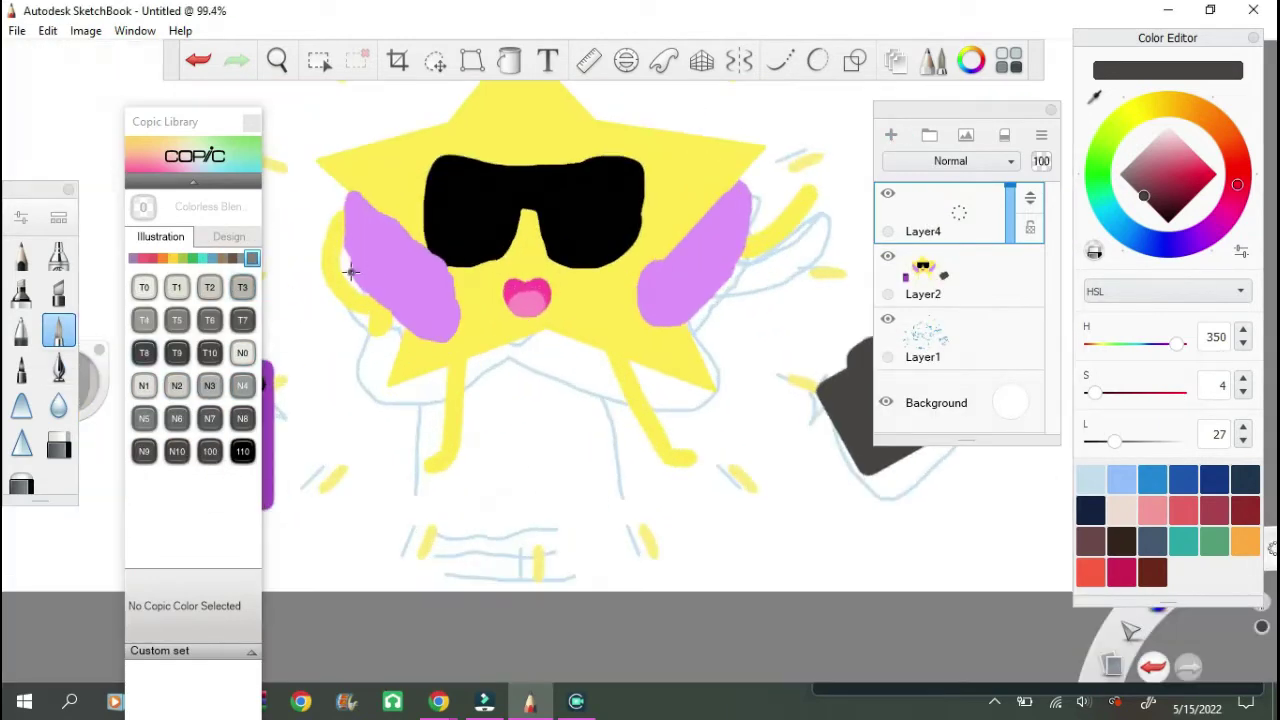
click(176, 287)
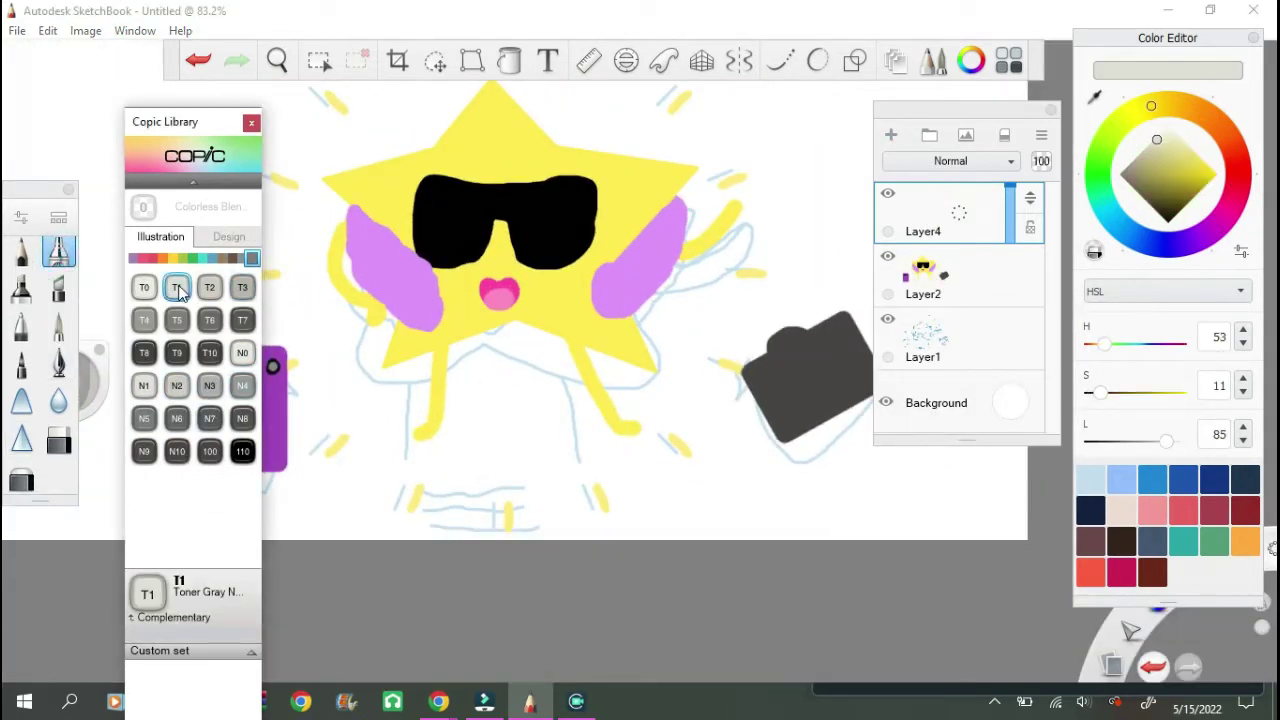
scroll(748, 374, up, 3)
key(ctrl+z)
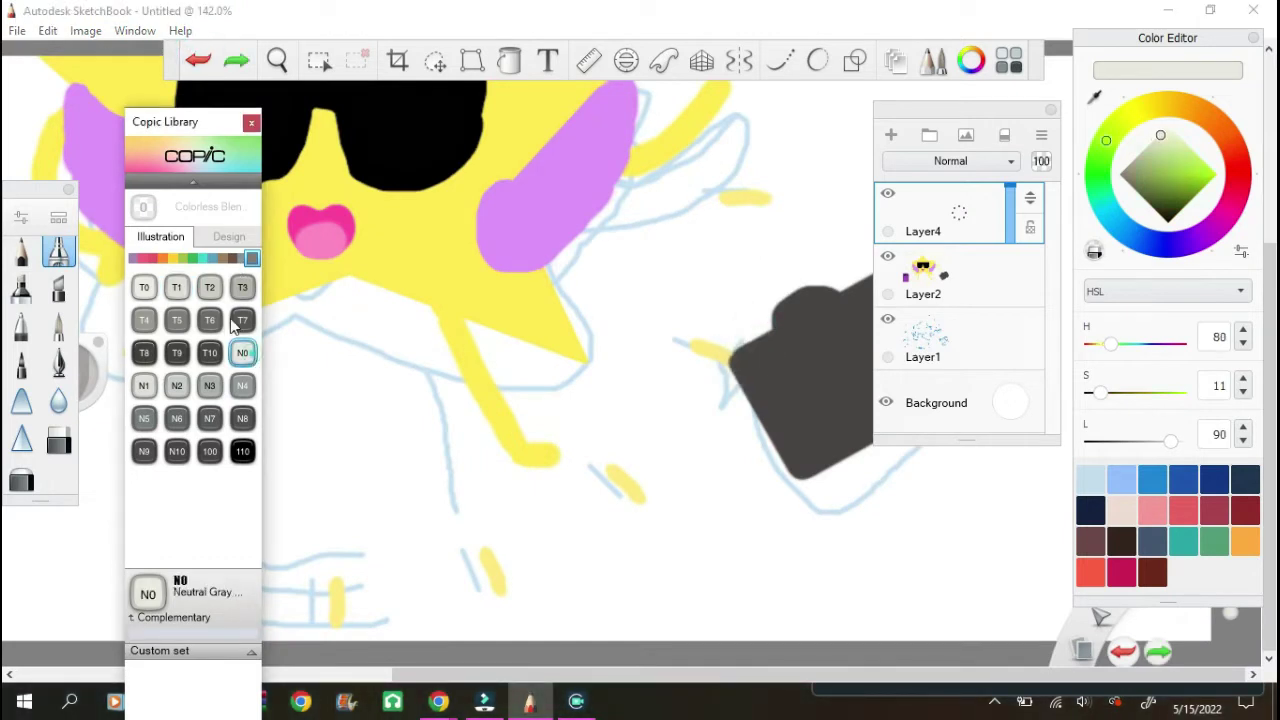
alt+click(727, 366)
Step: Try the Glow Cross and Glow Wispy 2 brushes from the Brush Library
click(58, 217)
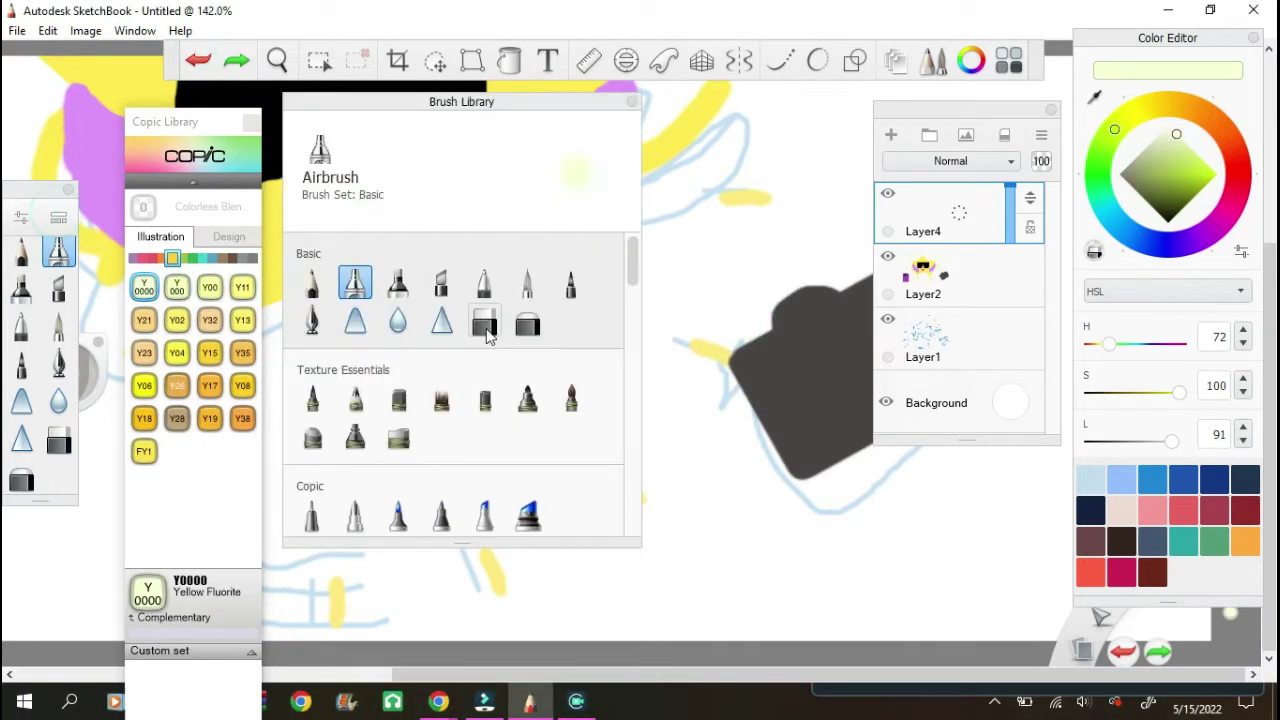
scroll(471, 337, down, 5)
scroll(508, 385, down, 3)
scroll(508, 385, down, 4)
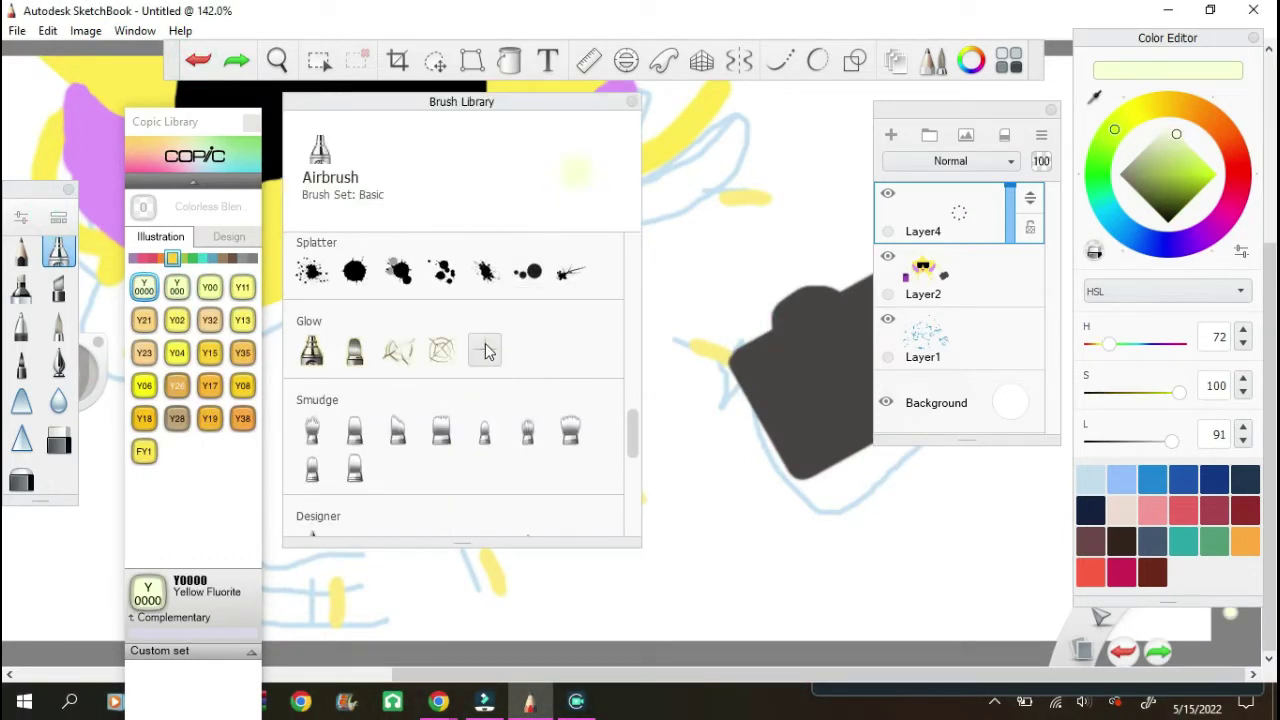
click(486, 349)
click(441, 349)
scroll(462, 368, up, 1)
scroll(462, 368, up, 5)
scroll(453, 373, up, 6)
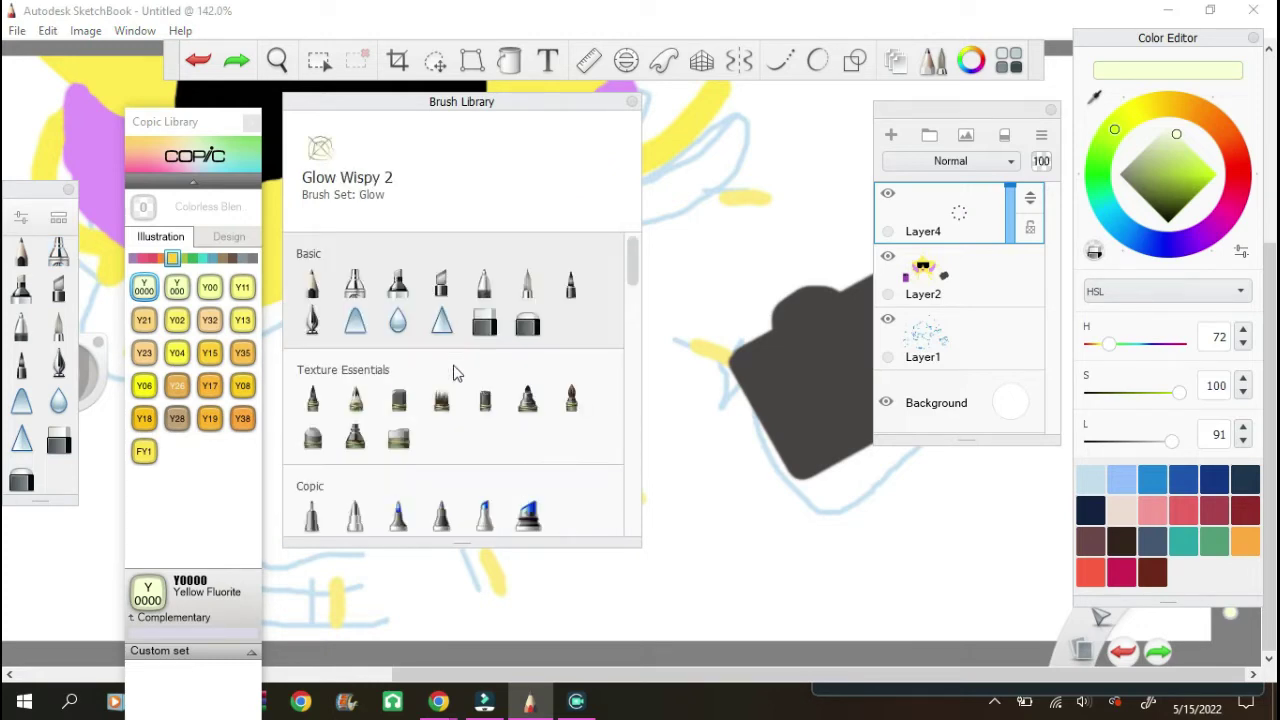
Step: Try the Copic Extra Broad Nib, Synthetic Round Bristle and PaintBrush 3 brushes, then return to the canvas
click(355, 285)
scroll(517, 363, down, 3)
scroll(494, 334, down, 1)
click(528, 286)
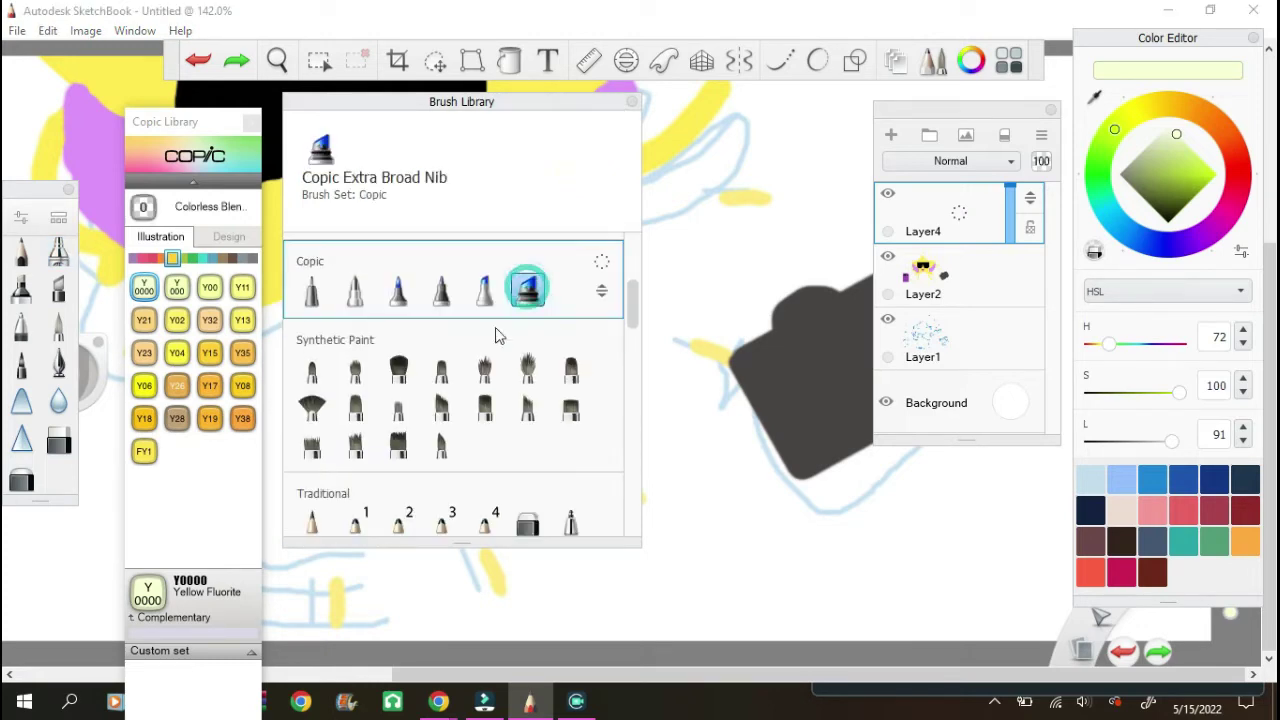
click(398, 365)
scroll(393, 400, down, 4)
scroll(476, 323, up, 8)
click(440, 288)
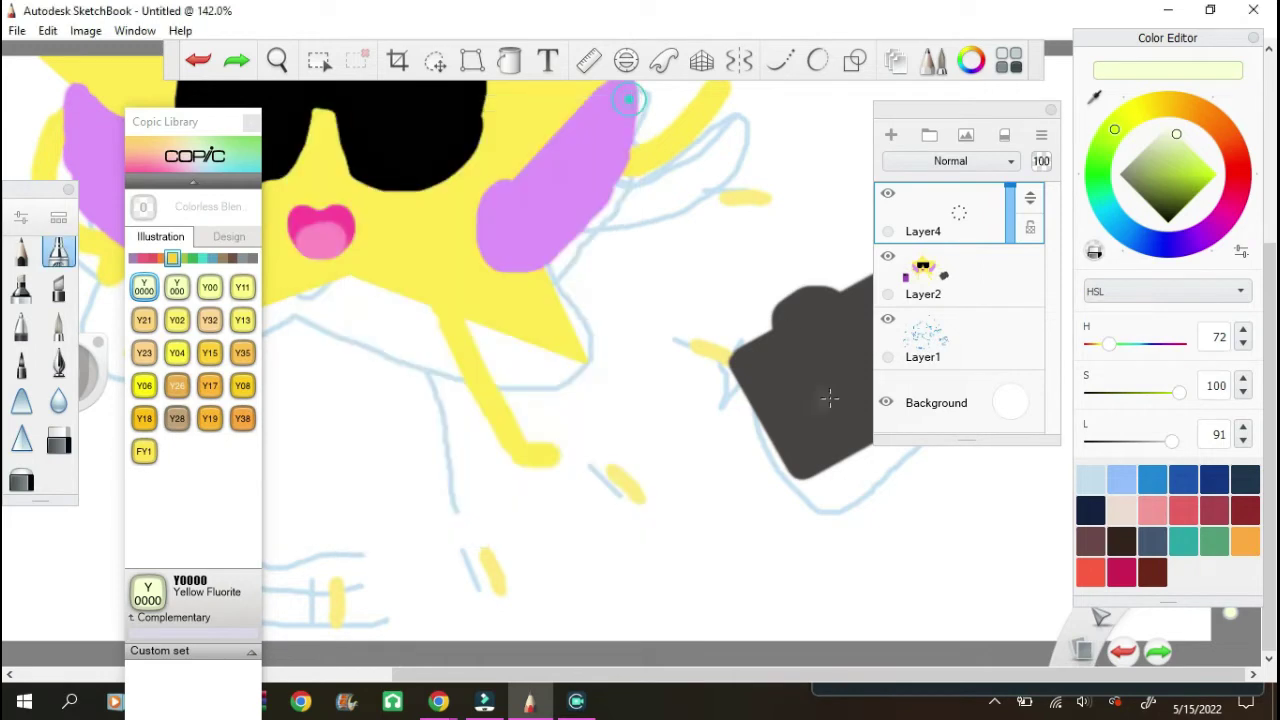
scroll(683, 387, down, 2)
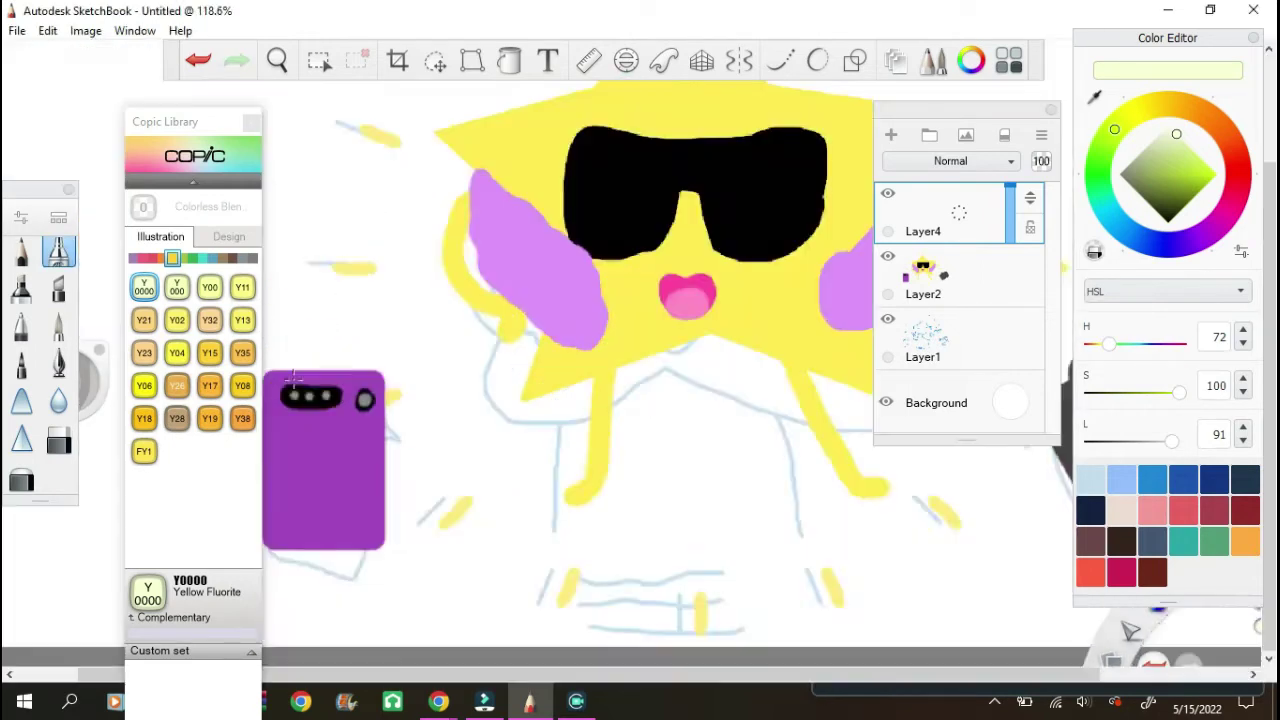
scroll(398, 329, up, 4)
scroll(415, 332, down, 4)
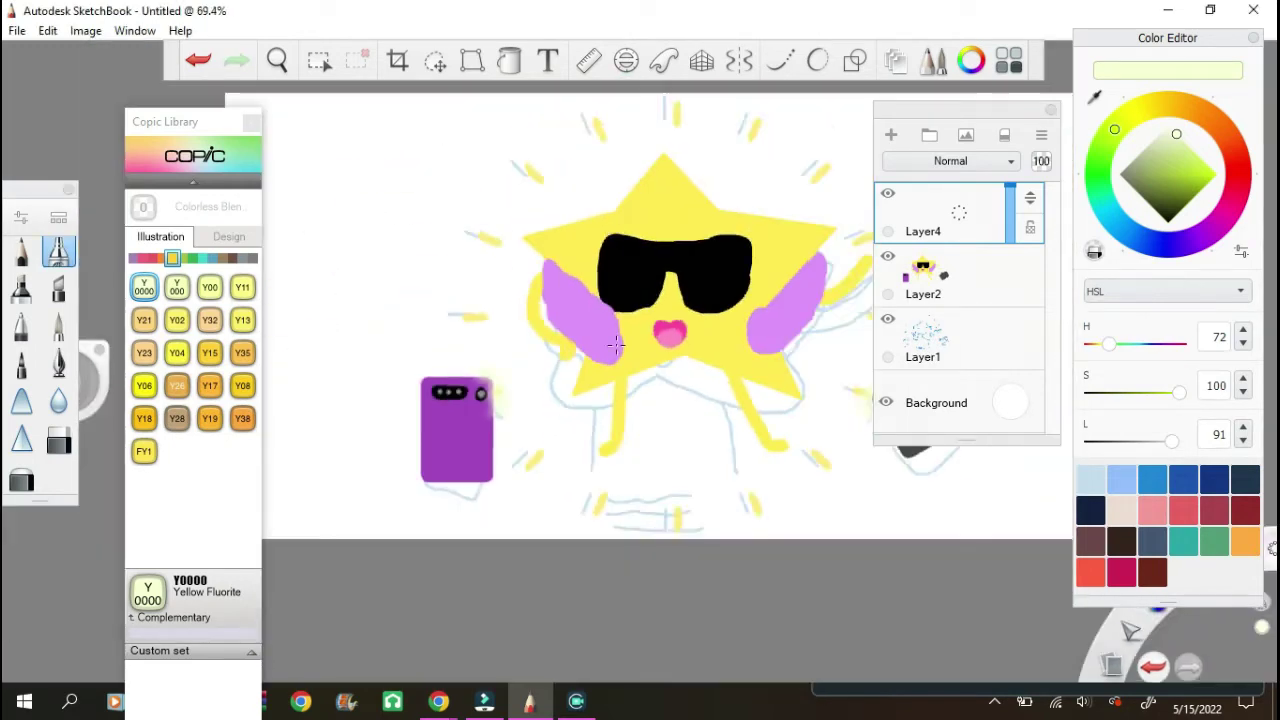
scroll(748, 305, up, 1)
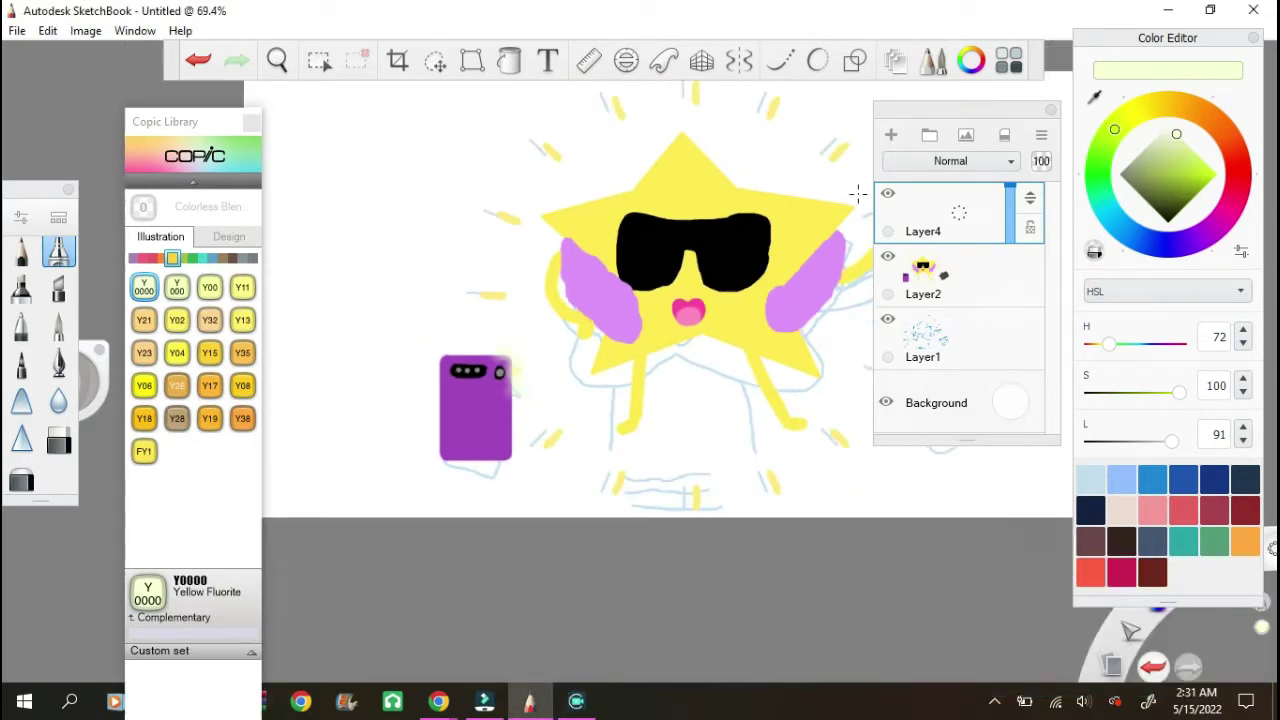
scroll(843, 149, down, 2)
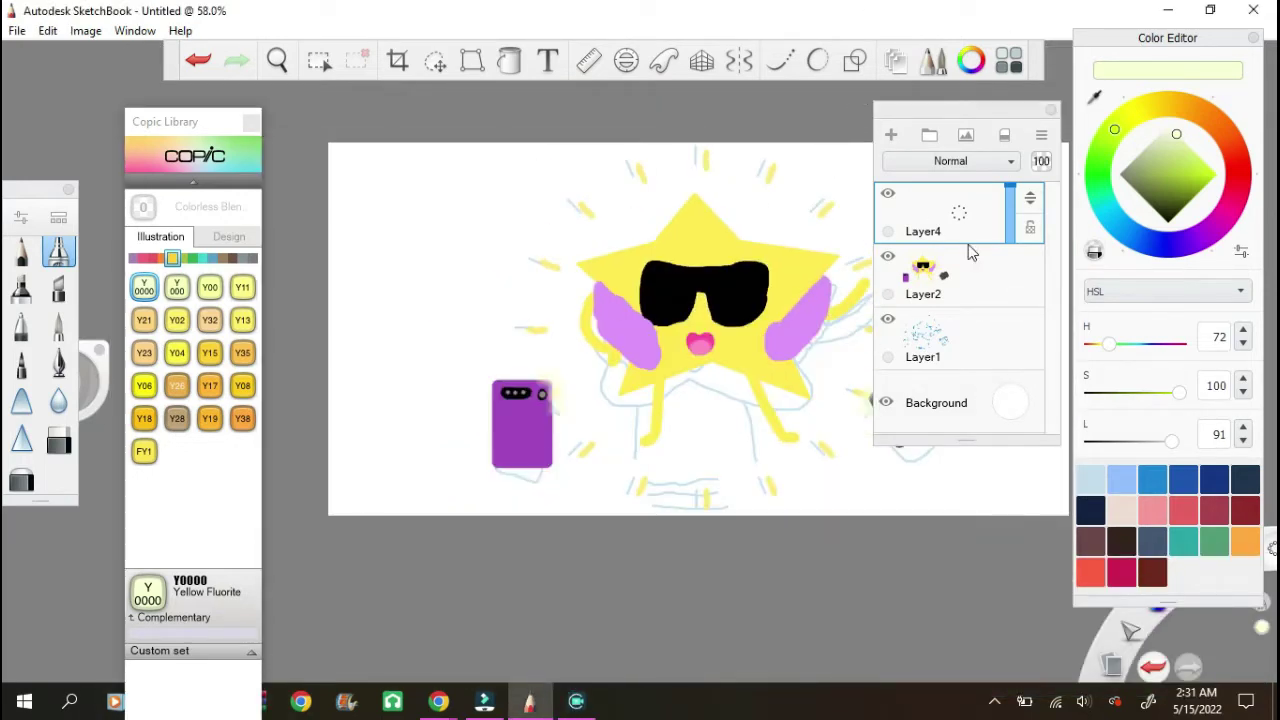
Step: Choose the Synthetic Heavy Flat Brush 2 after trying several synthetic brushes
click(66, 256)
scroll(437, 337, up, 2)
click(441, 343)
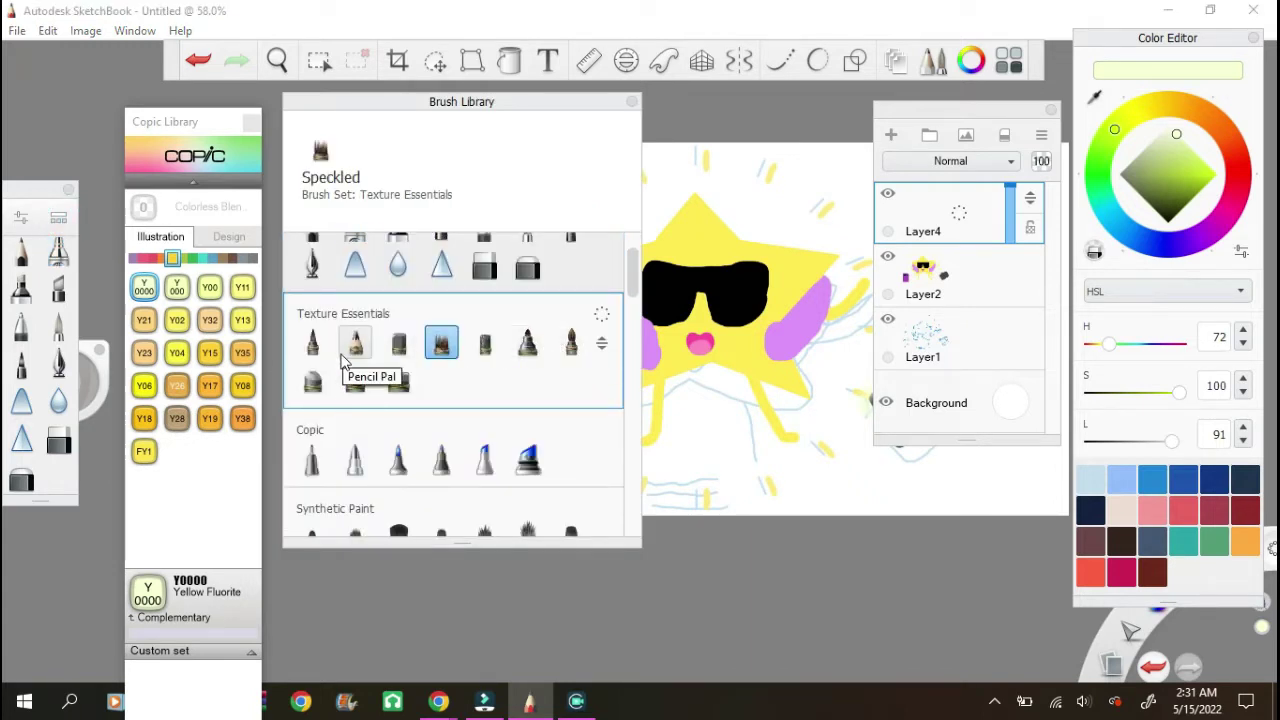
scroll(440, 400, down, 3)
click(485, 369)
click(527, 369)
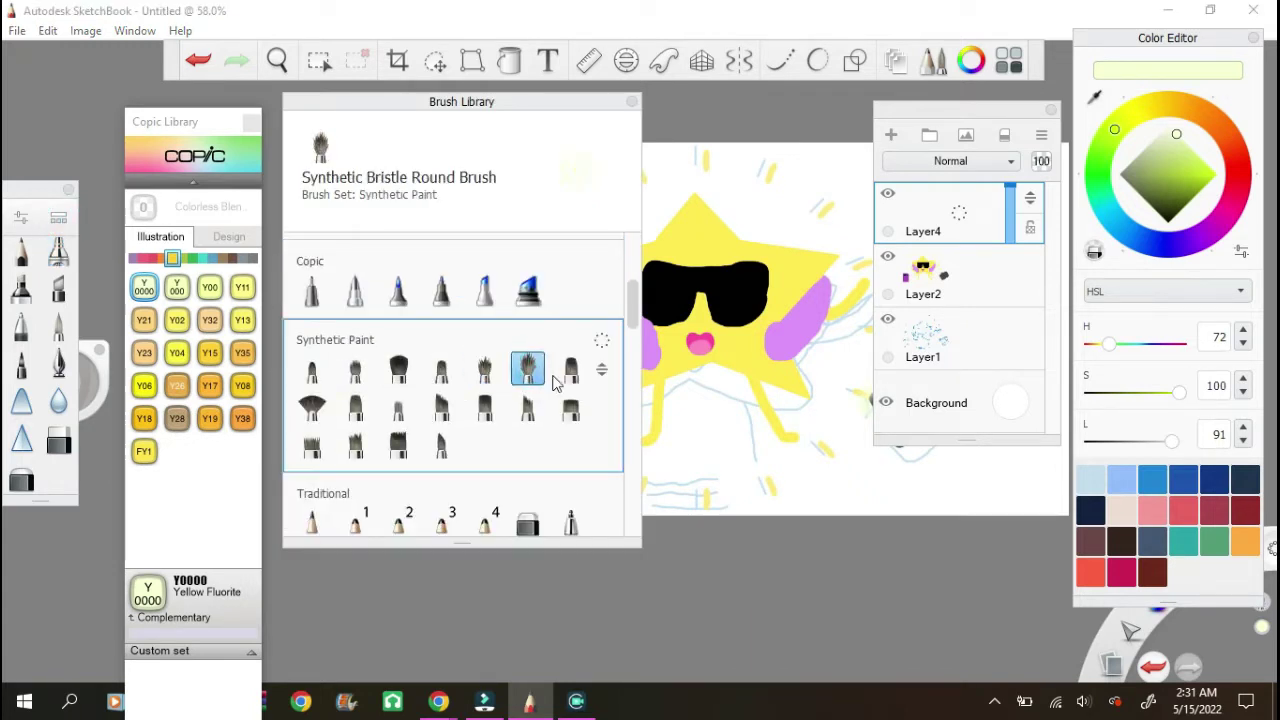
click(571, 369)
click(527, 406)
click(485, 406)
click(1093, 95)
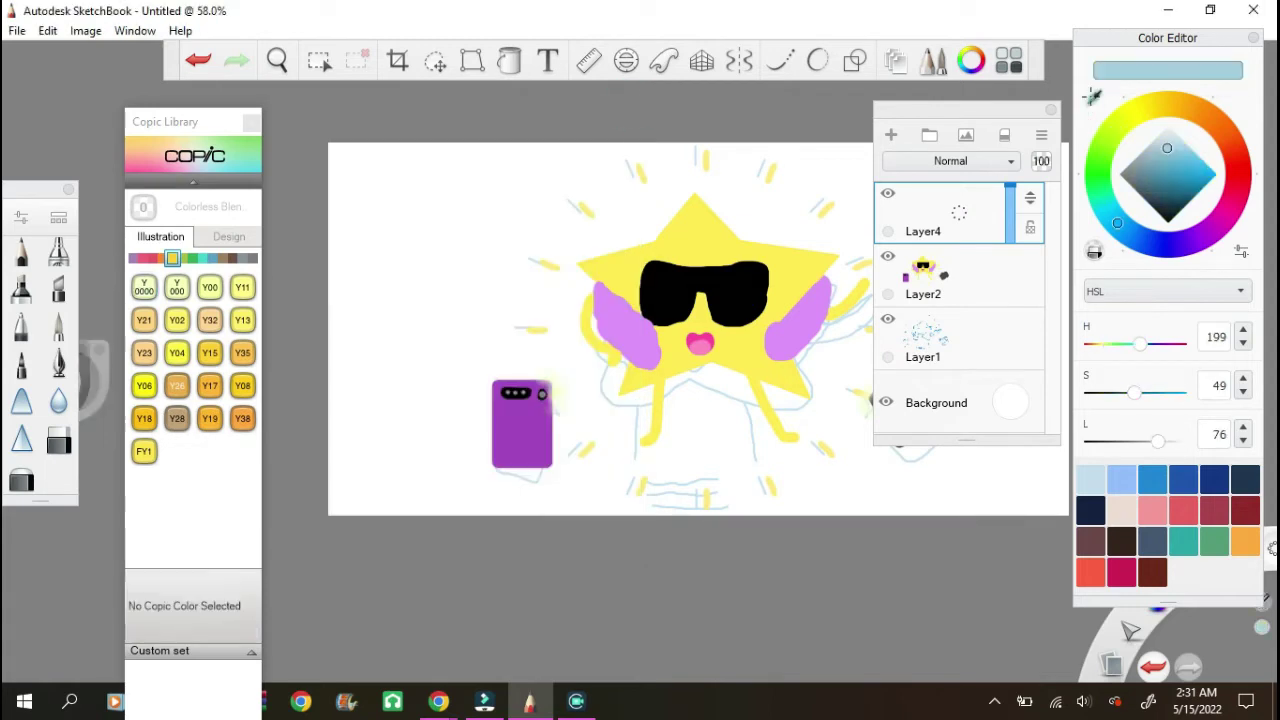
Step: Sample the wing's lilac colour and set the brush size to about 29.8
click(805, 320)
scroll(753, 354, up, 3)
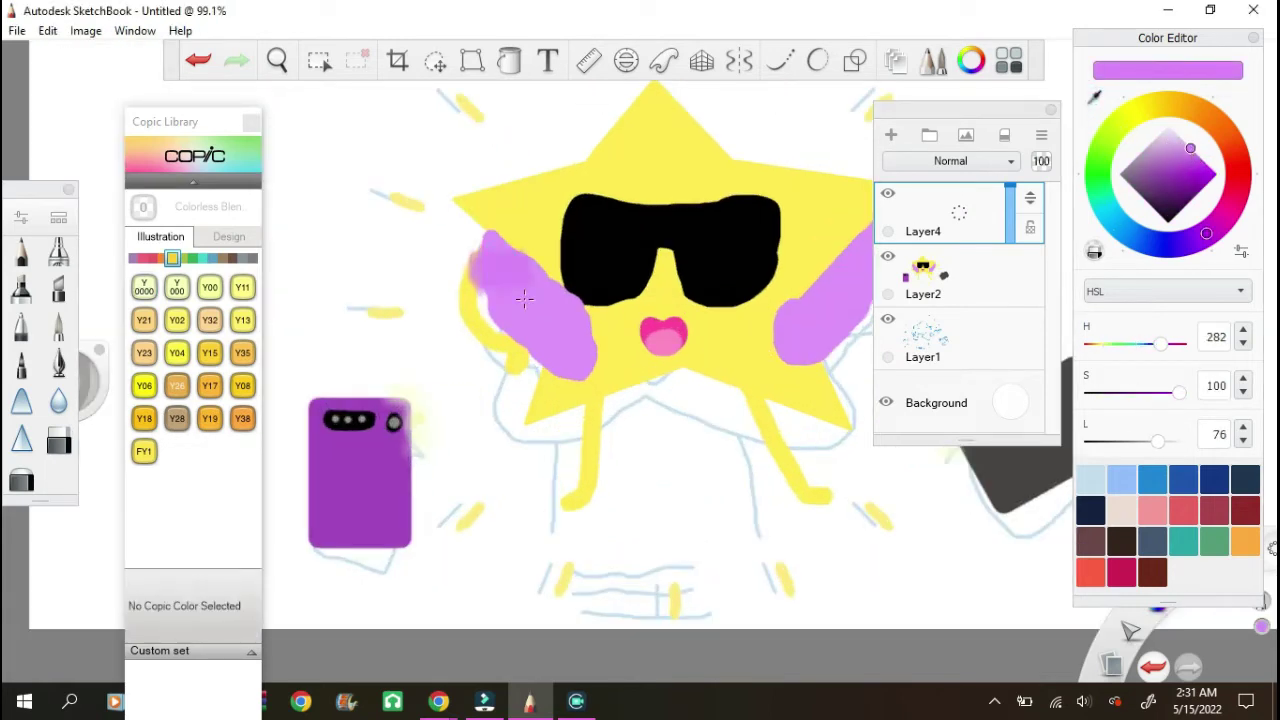
scroll(650, 387, up, 3)
click(198, 60)
key(ctrl+b)
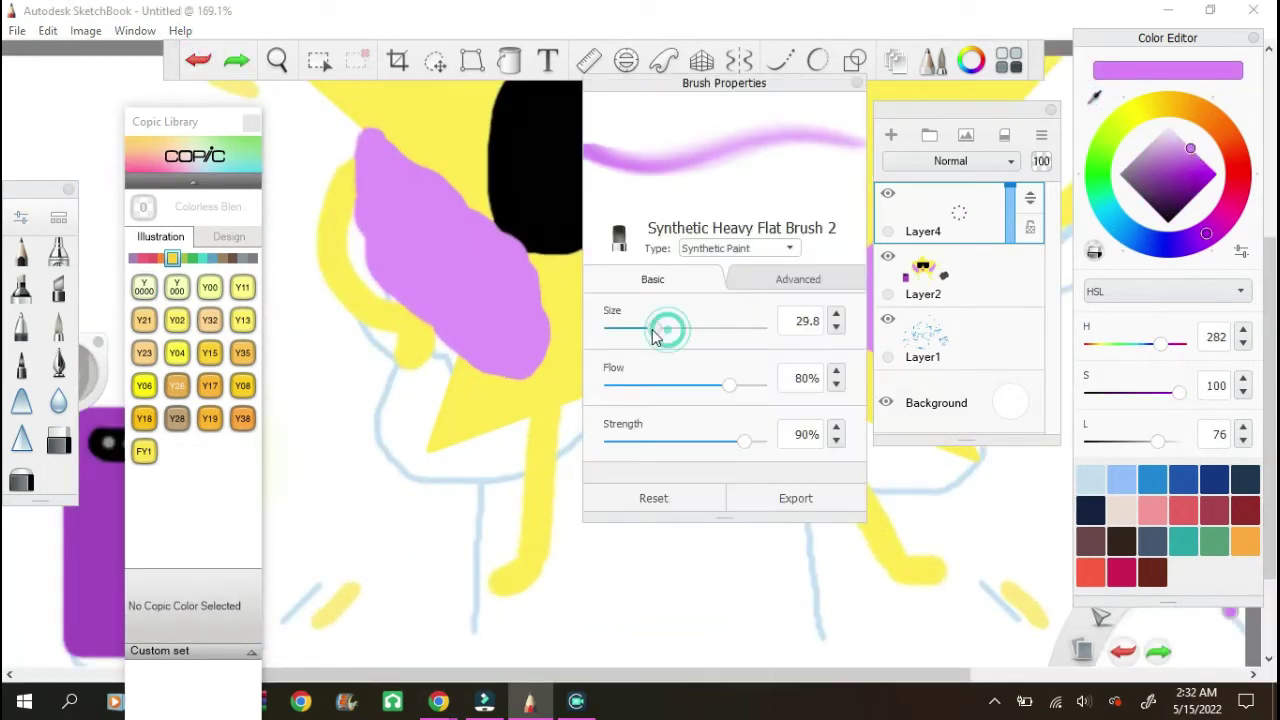
click(856, 83)
Step: Paint soft lilac strokes over the left and right wings
mouse_move(372, 192)
mouse_down()
mouse_move(392, 226)
mouse_move(477, 262)
mouse_move(448, 320)
mouse_up()
key(ctrl+z)
mouse_move(376, 219)
mouse_down()
mouse_move(500, 212)
mouse_move(550, 346)
mouse_move(640, 360)
mouse_up()
scroll(453, 230, down, 4)
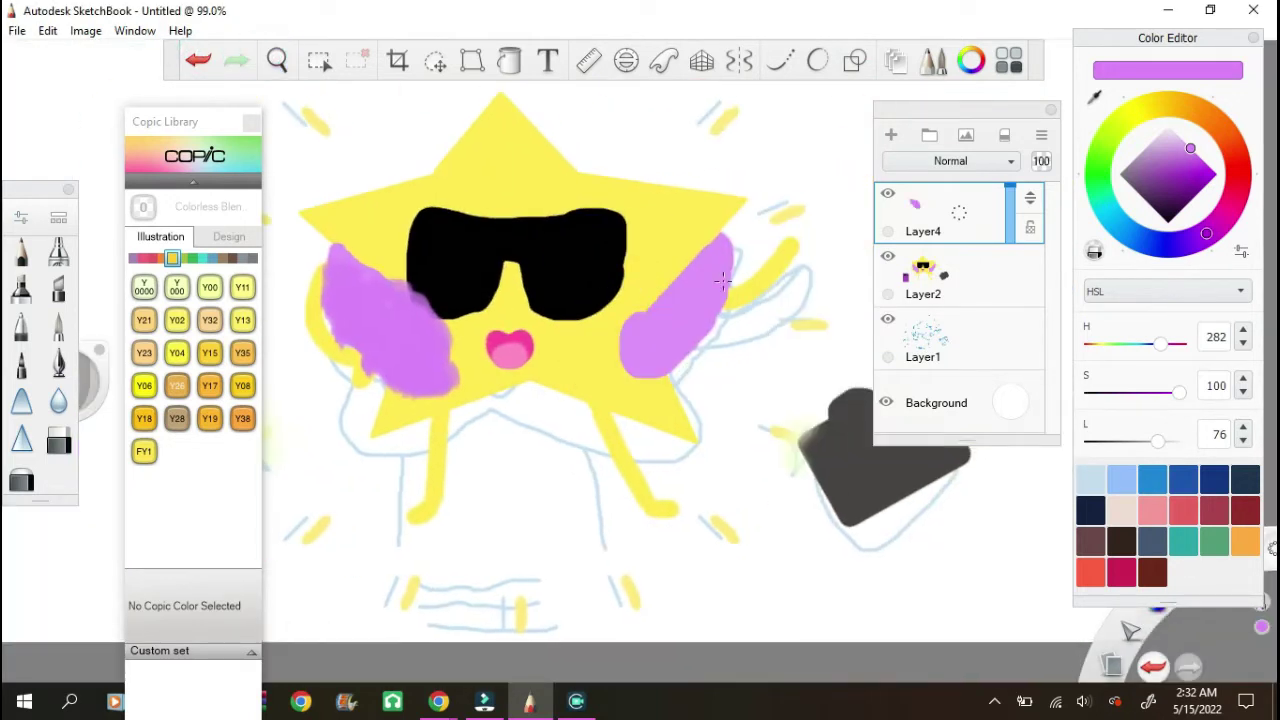
drag(725, 262, 668, 358)
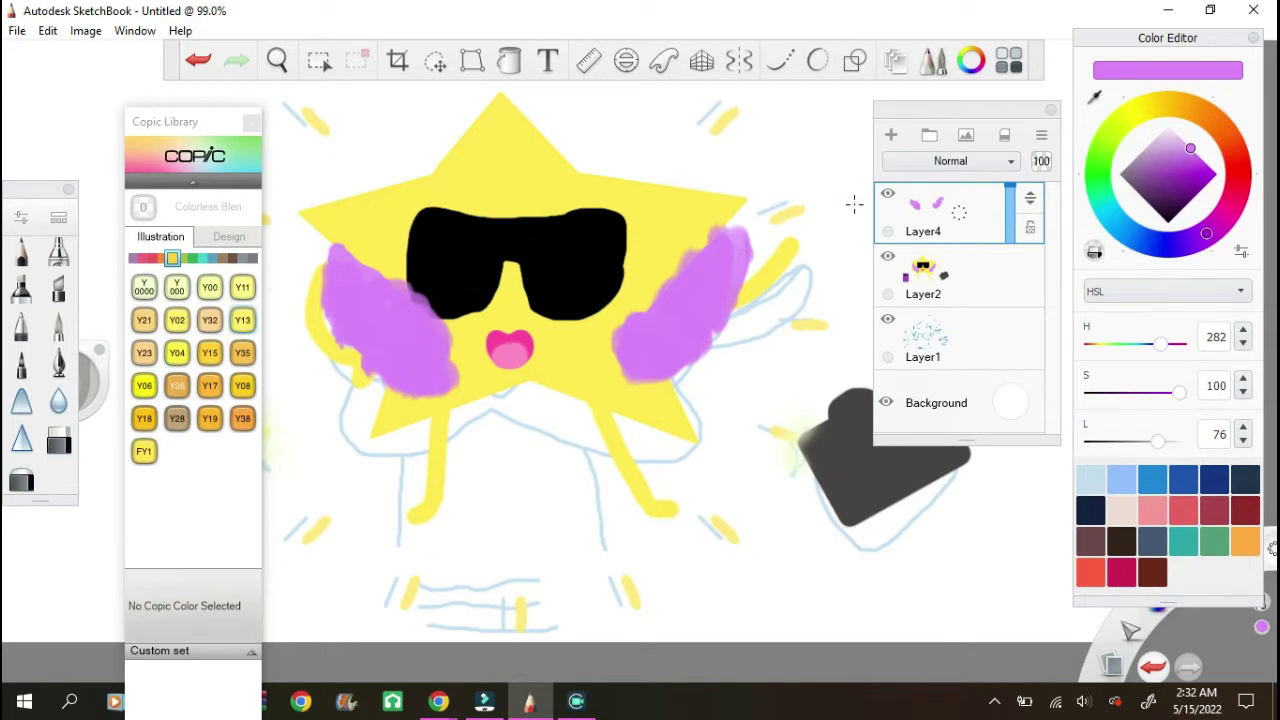
scroll(600, 220, down, 2)
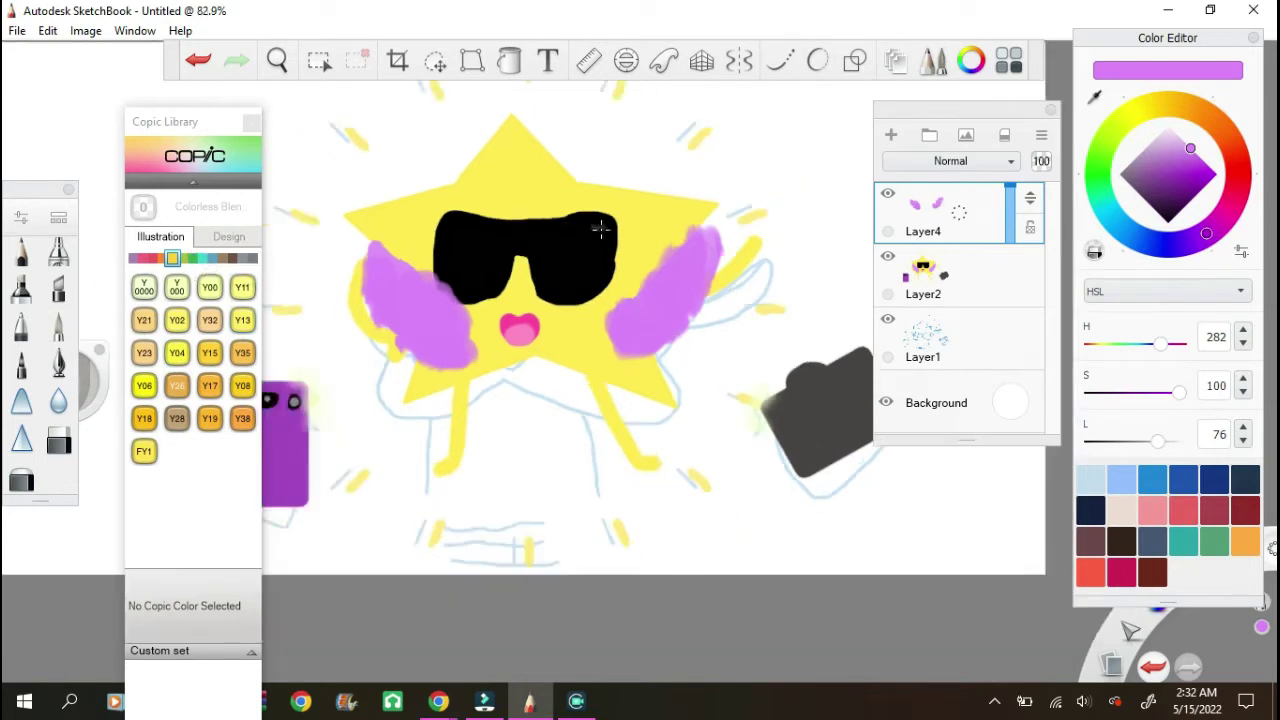
scroll(600, 220, down, 1)
Step: Make an inverted elliptical selection around the star and pick the Glow Brush
click(318, 60)
click(509, 101)
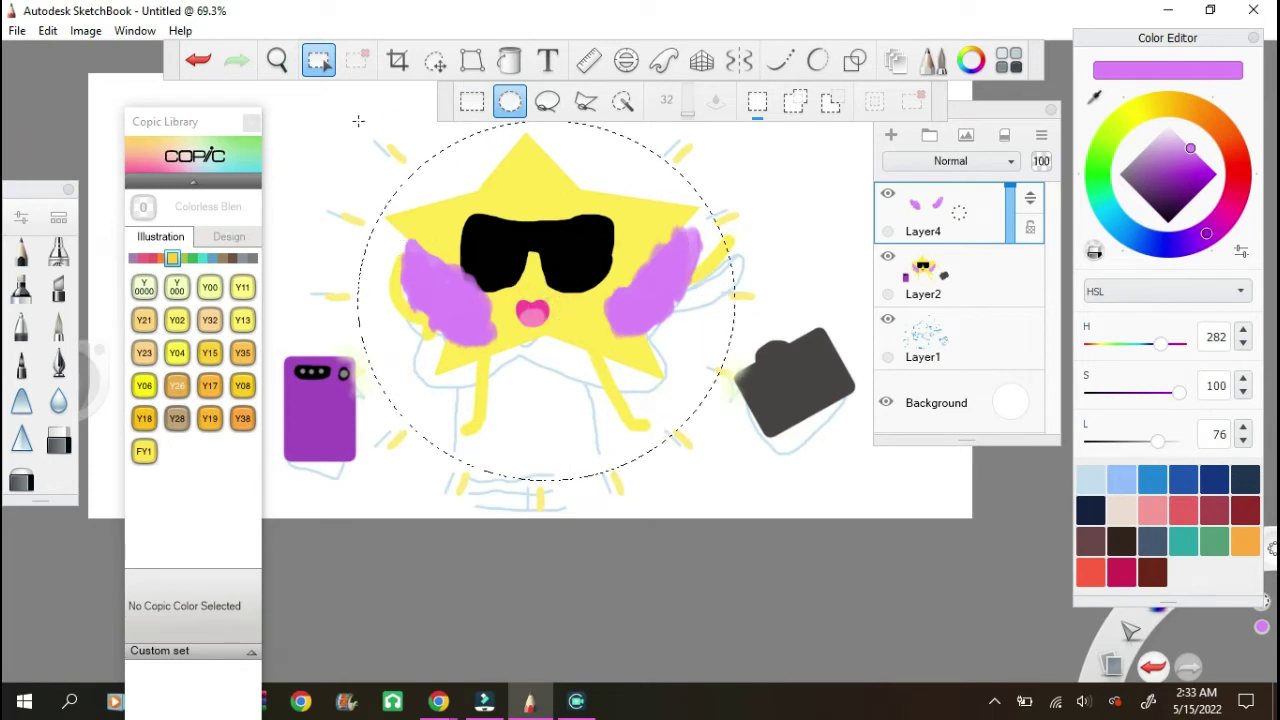
click(874, 101)
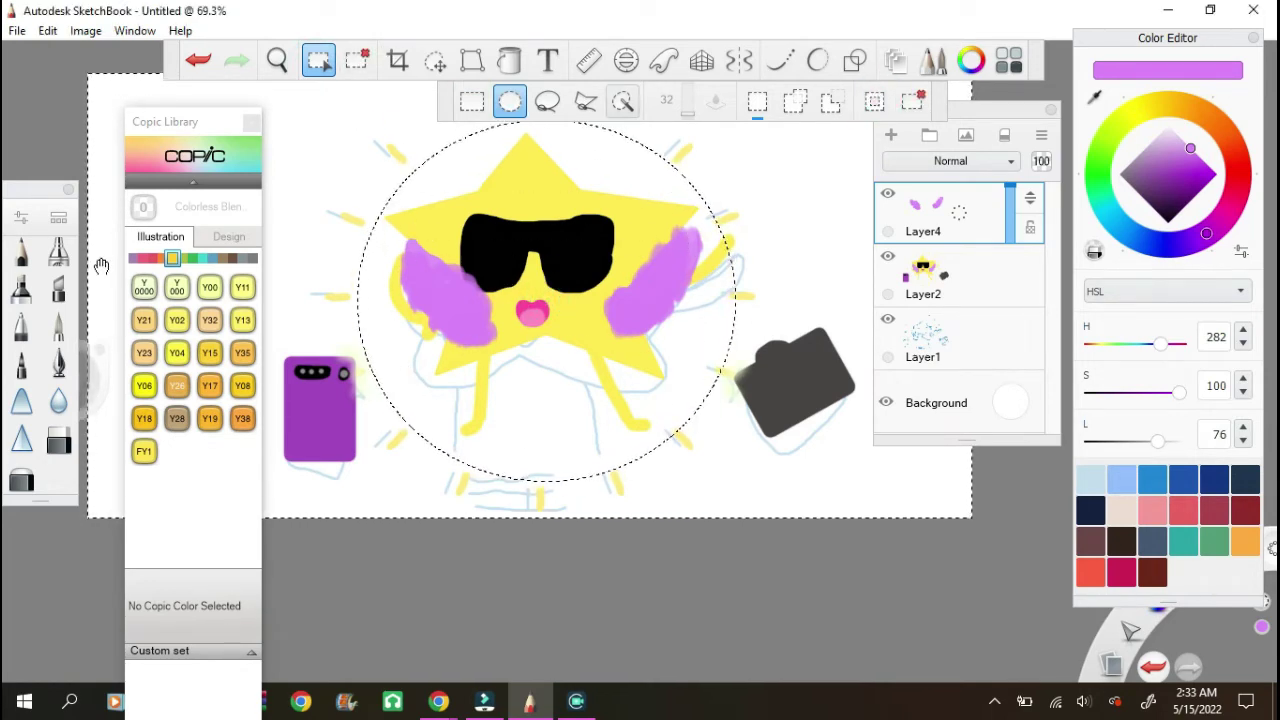
double_click(58, 251)
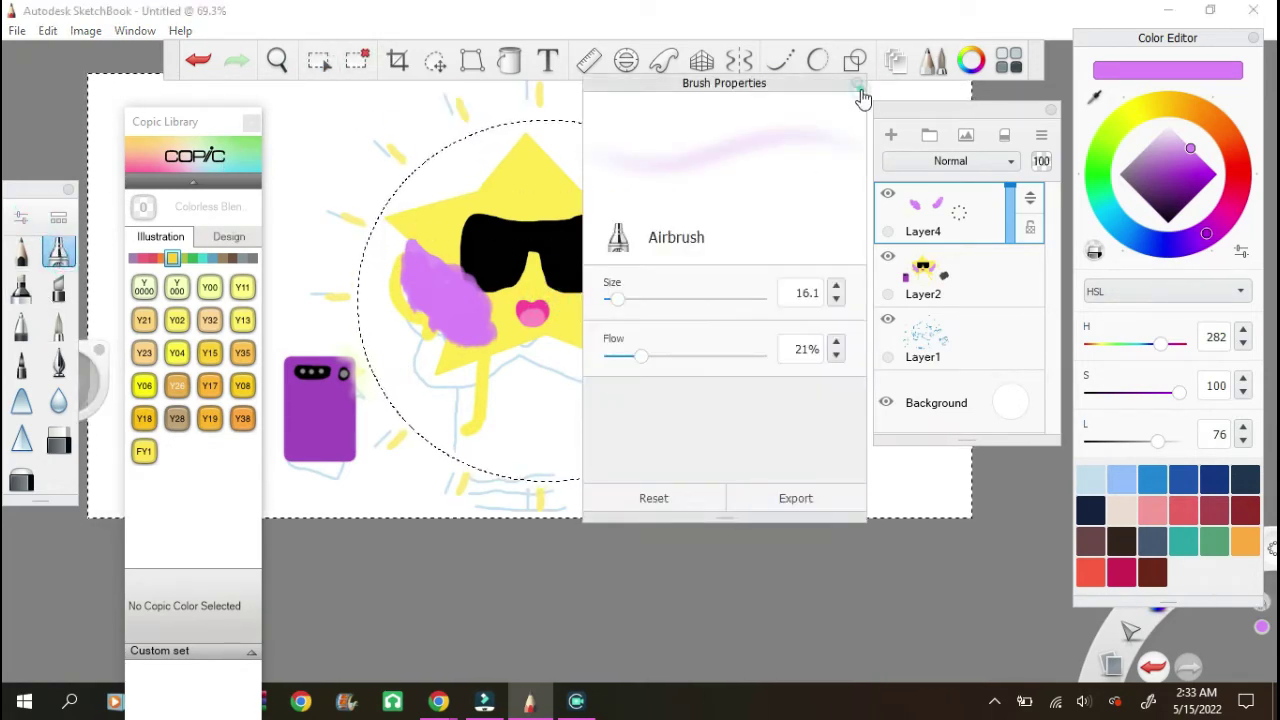
click(858, 90)
scroll(443, 408, down, 3)
scroll(448, 393, down, 3)
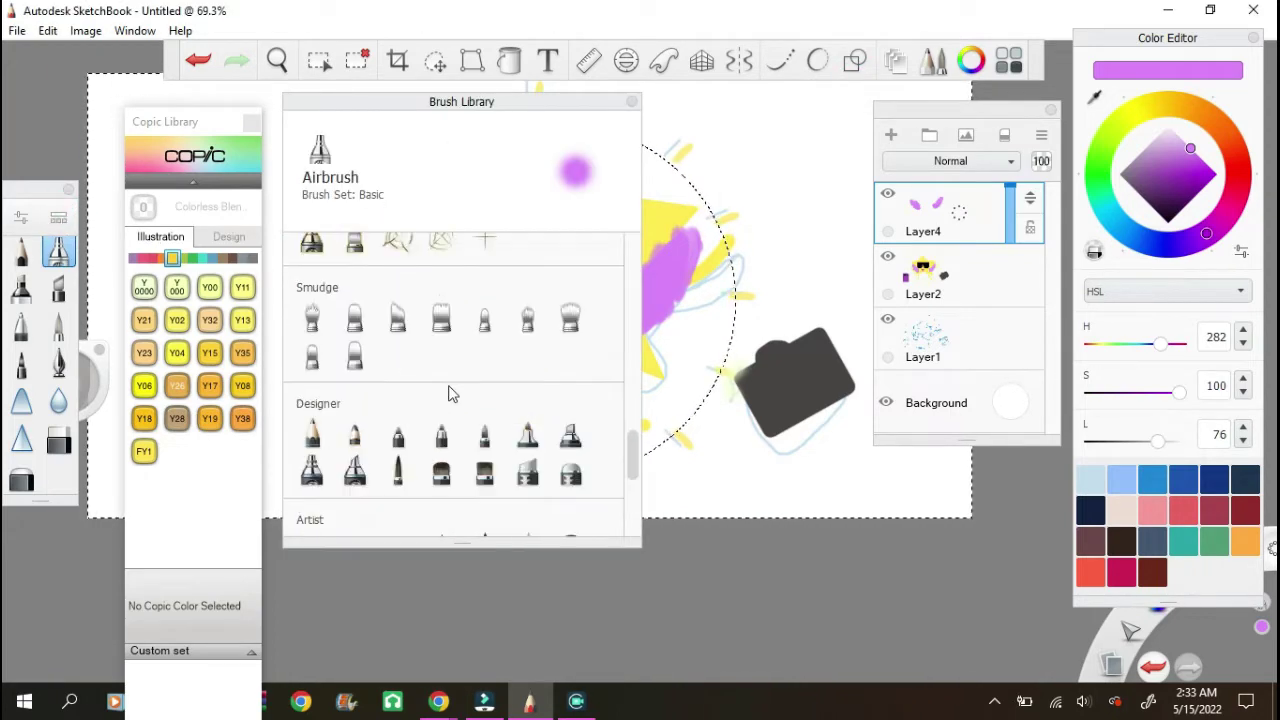
scroll(448, 393, up, 2)
click(311, 346)
click(632, 101)
Step: Choose a warm yellow glow colour and nudge the circular selection to centre the star
alt+click(629, 240)
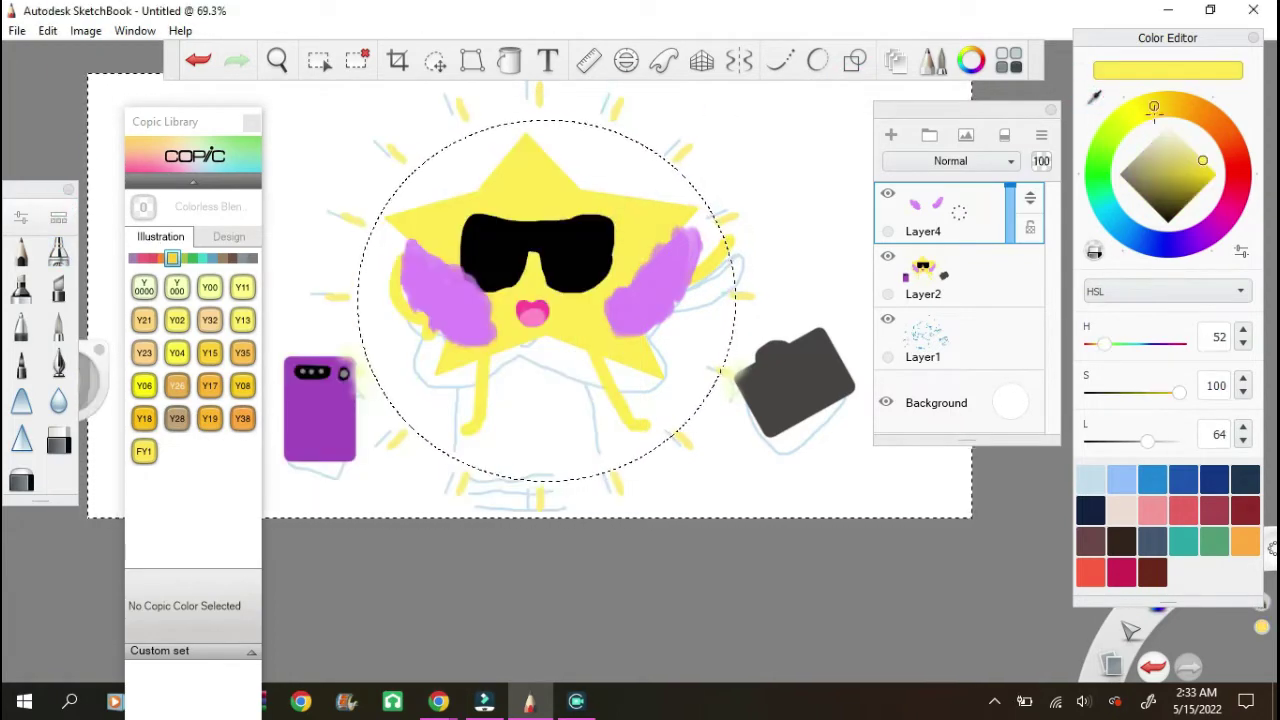
drag(1154, 107, 1138, 110)
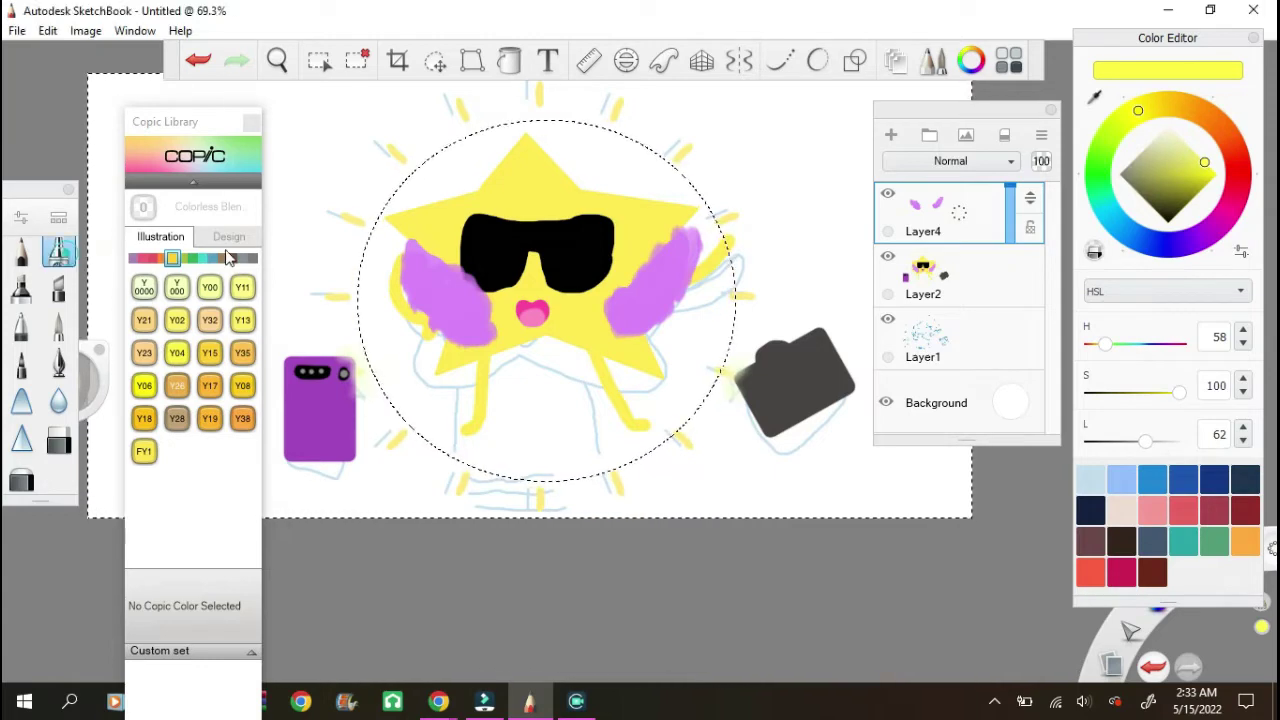
key(ctrl+z)
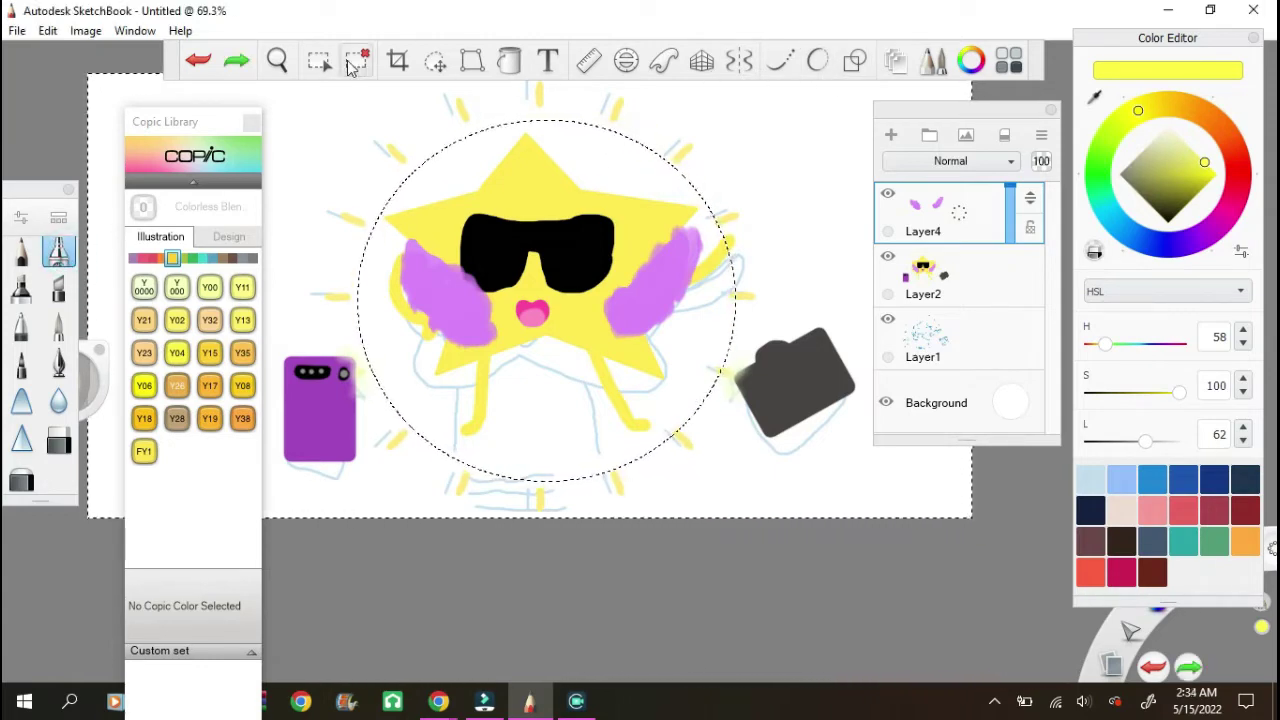
click(318, 60)
drag(695, 188, 675, 170)
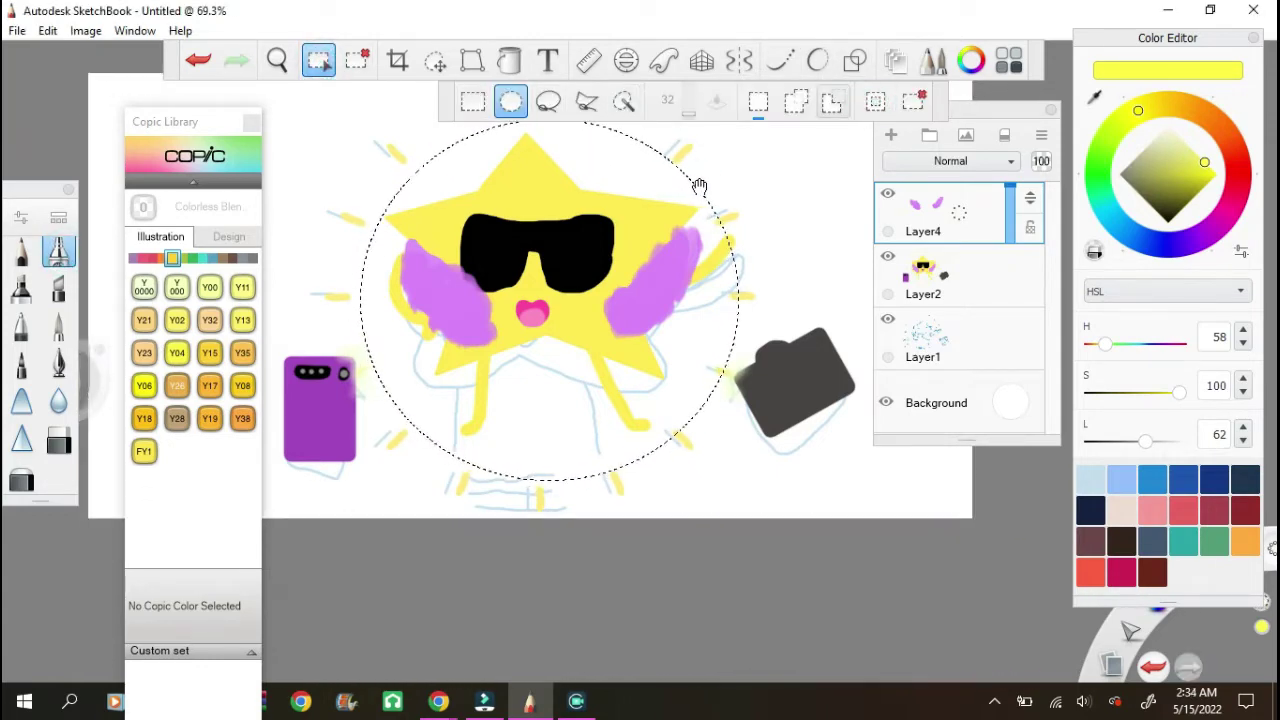
Step: Reset both the airbrush and the Glow Brush to their default settings
click(21, 217)
click(651, 497)
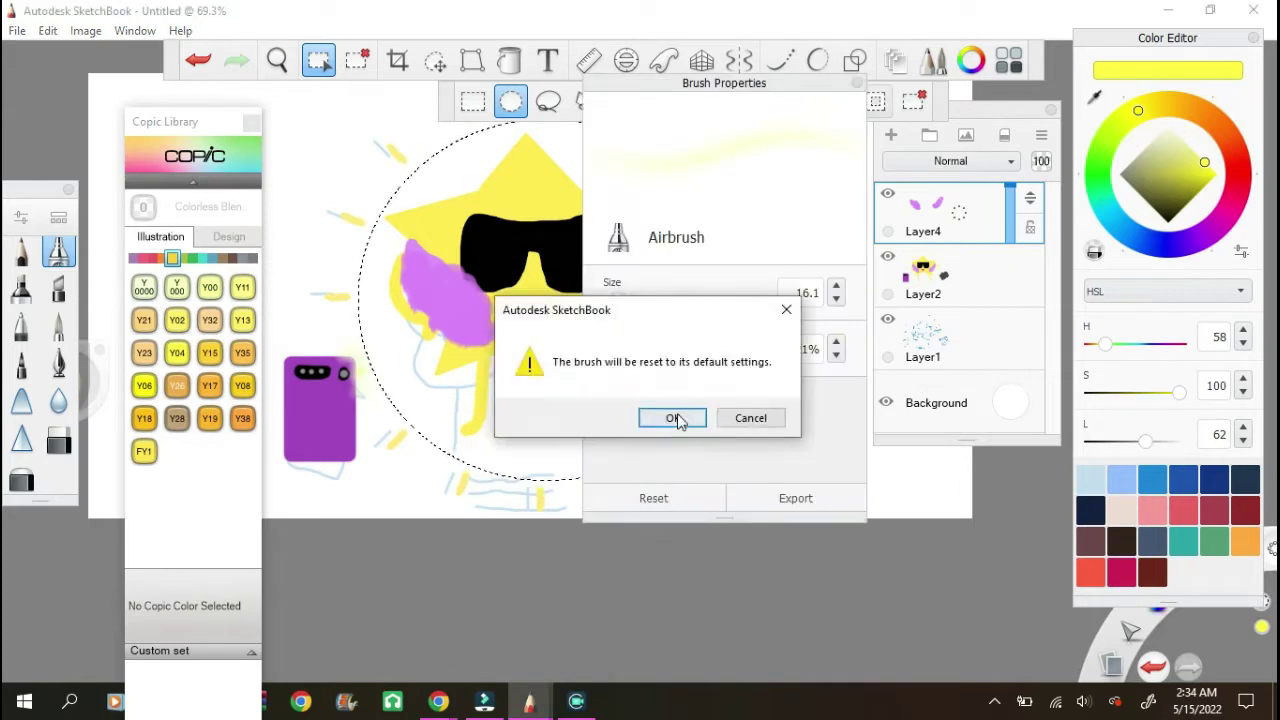
click(674, 417)
click(862, 88)
click(58, 217)
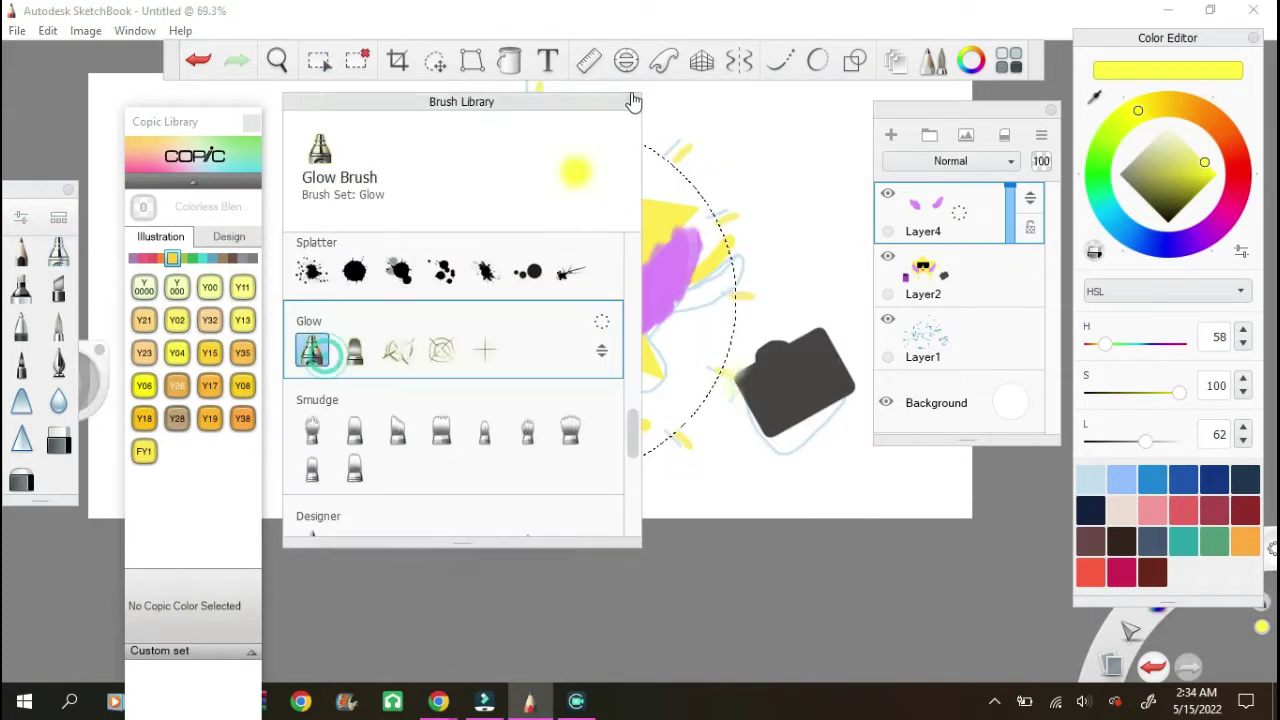
click(314, 348)
click(21, 217)
click(653, 497)
click(674, 417)
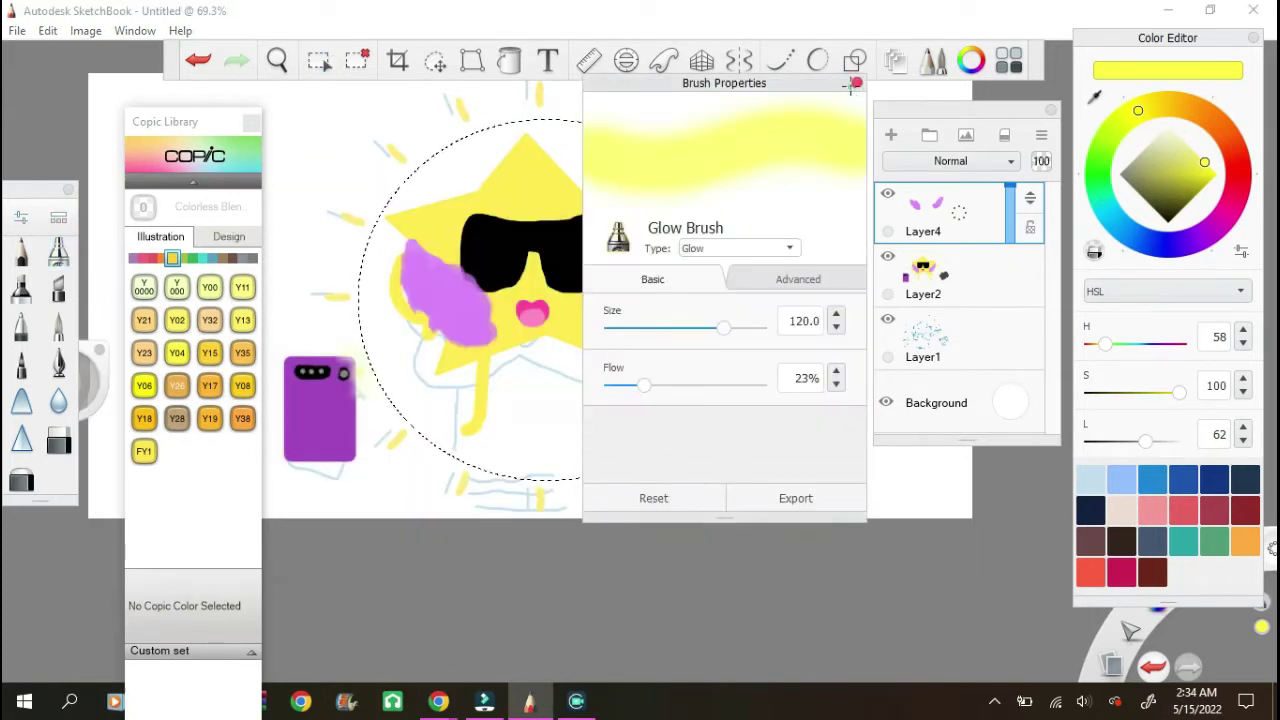
click(857, 83)
Step: Test yellow glow strokes inside the circle and undo them
mouse_move(655, 173)
mouse_down()
mouse_move(528, 156)
mouse_move(466, 420)
mouse_move(471, 137)
mouse_up()
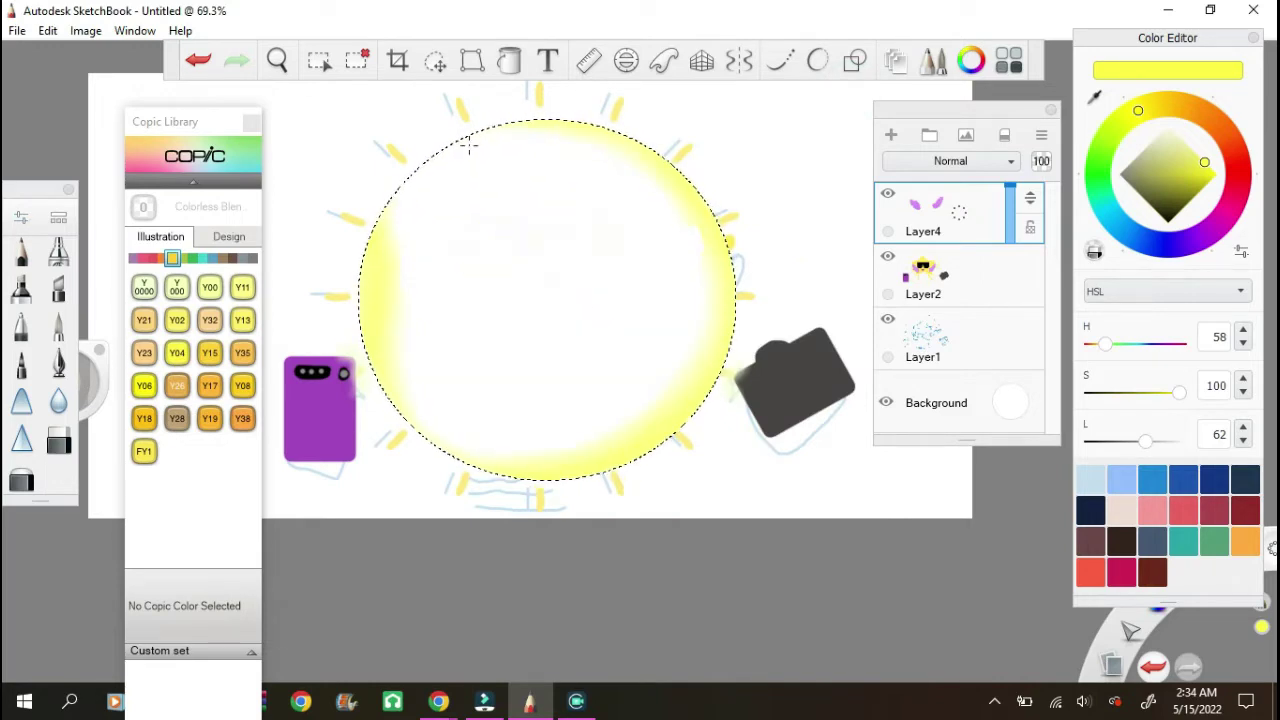
key(ctrl+z)
drag(580, 134, 748, 246)
key(ctrl+z)
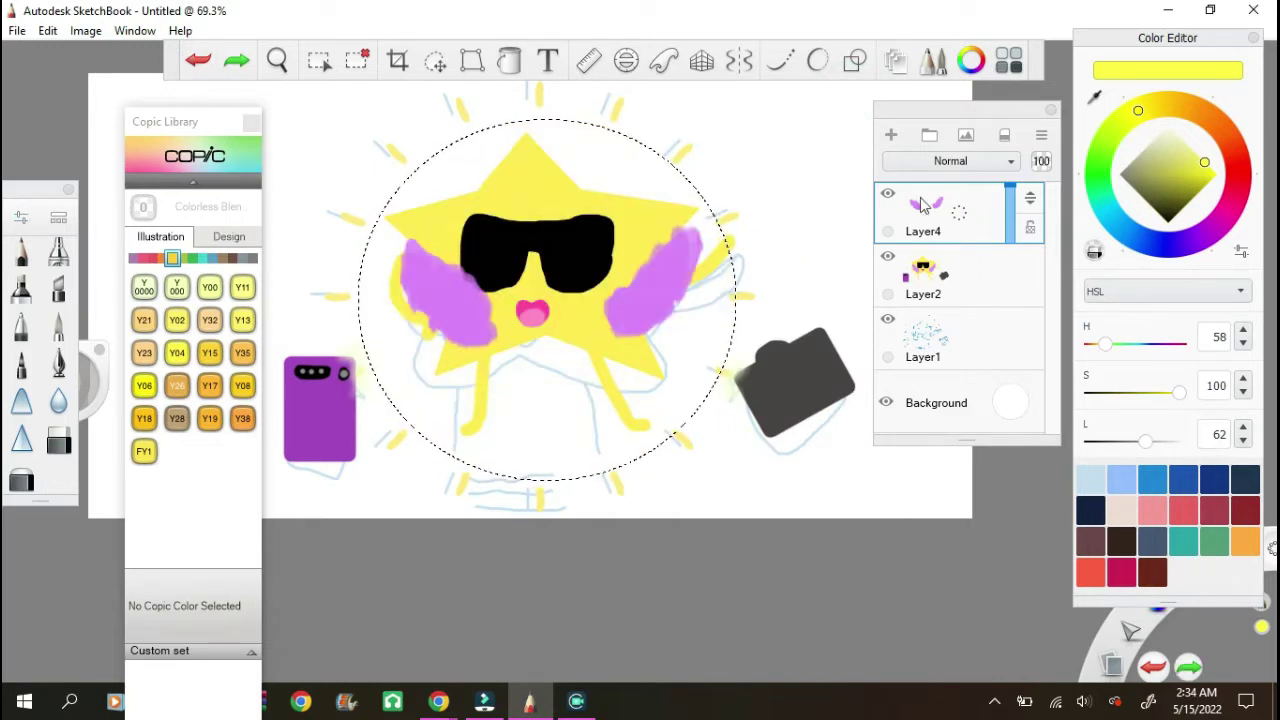
Step: Clear the selection, add a new glow layer, and test yellow glow strokes
key(ctrl+shift+n)
click(360, 62)
drag(410, 162, 666, 286)
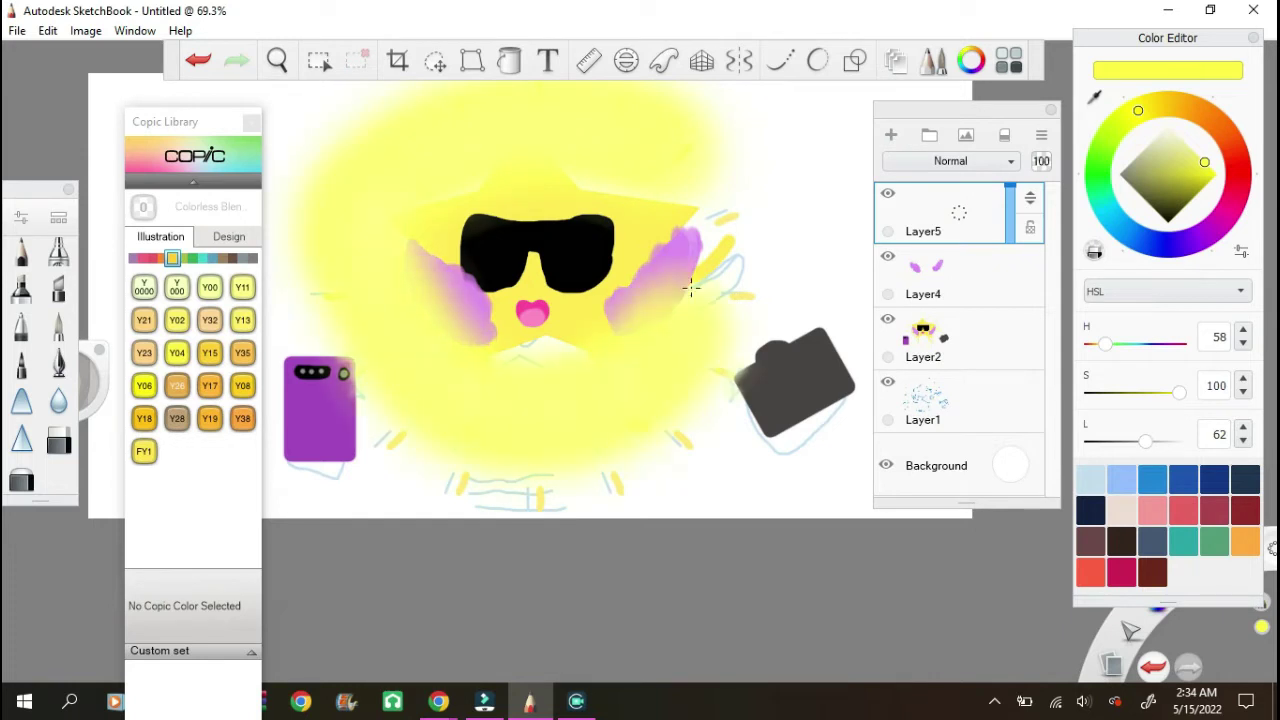
key(ctrl+z)
drag(609, 143, 397, 323)
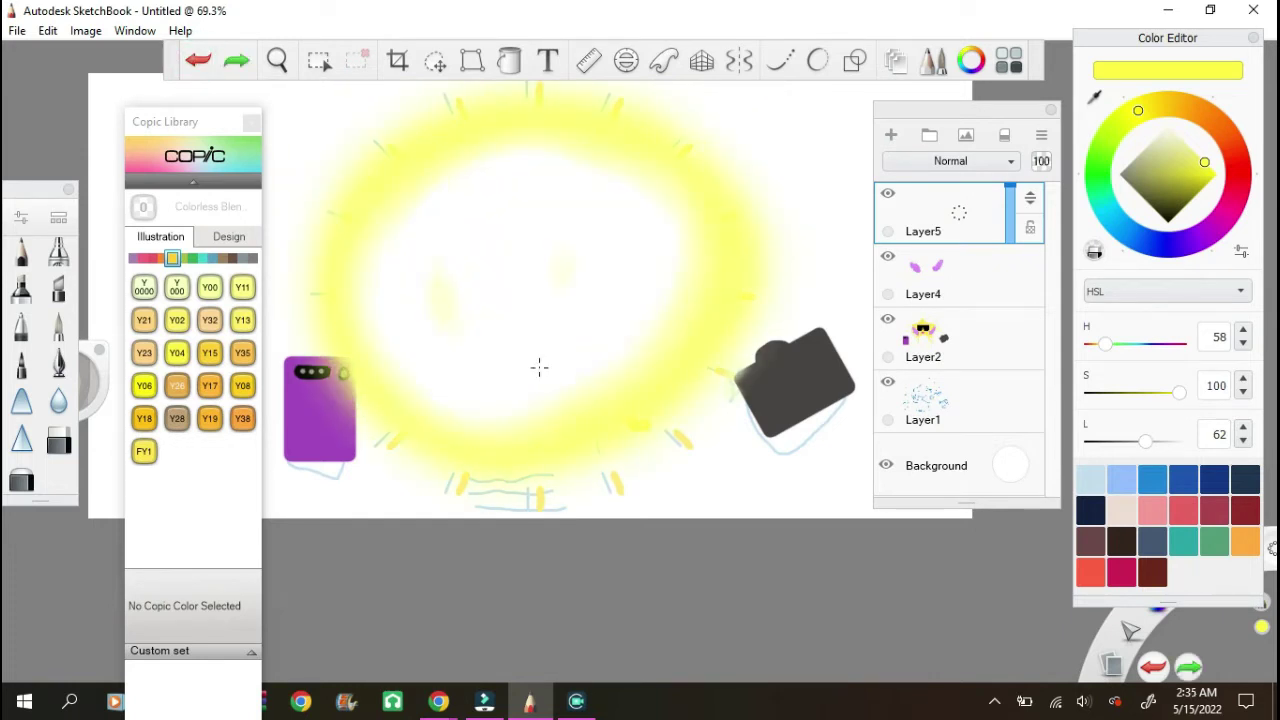
key(ctrl+z)
Step: Set the airbrush size to about 118 and spray a soft yellow glow around the star
click(58, 250)
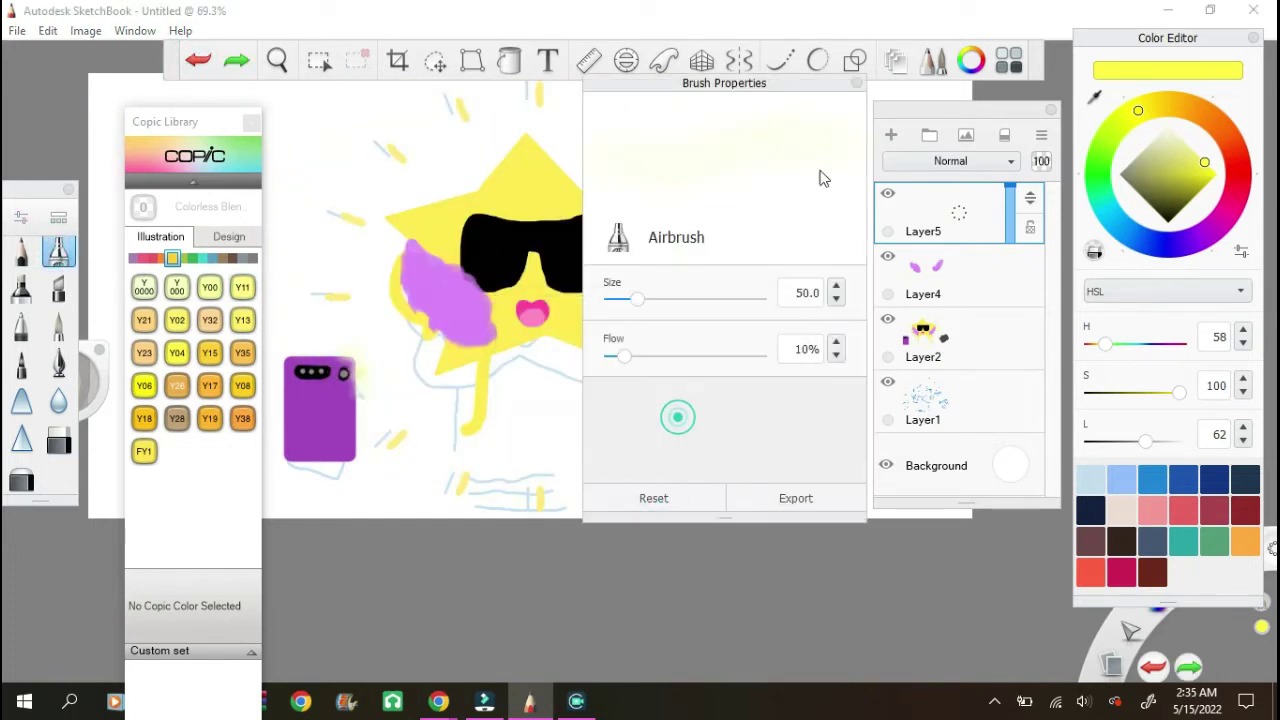
drag(637, 298, 680, 298)
click(857, 83)
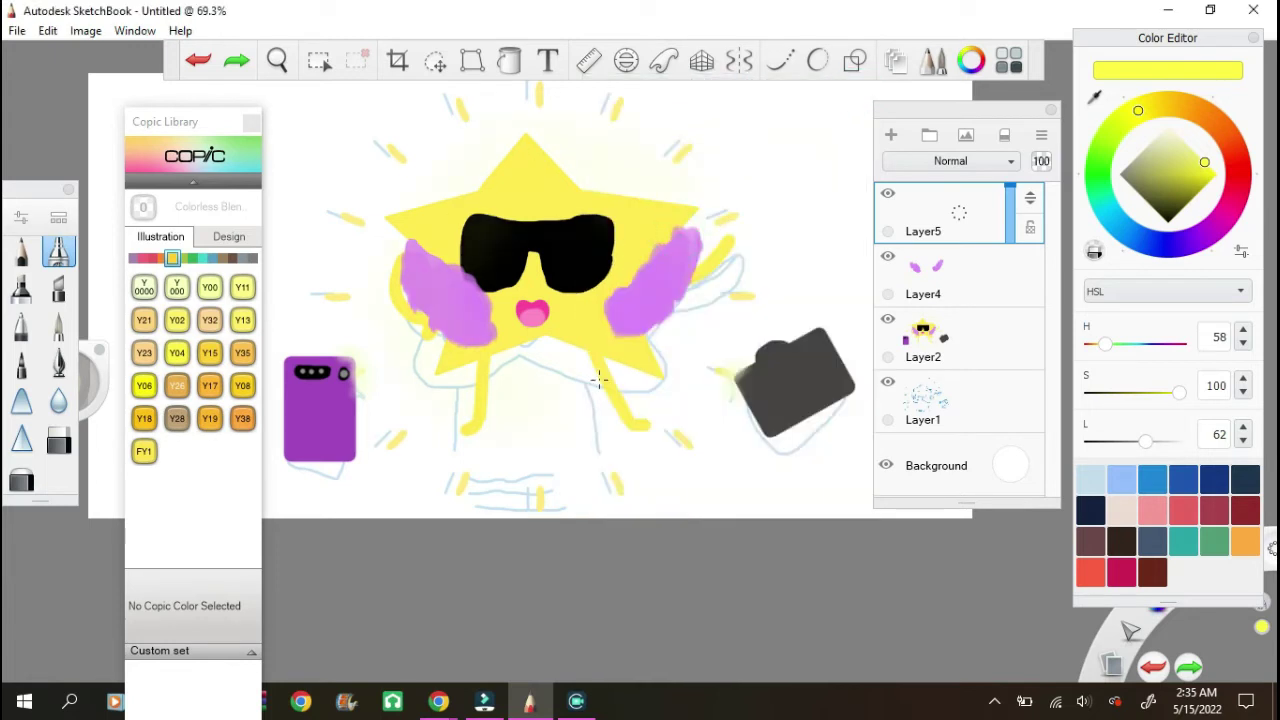
mouse_move(450, 375)
mouse_down()
mouse_move(605, 233)
mouse_move(413, 250)
mouse_up()
scroll(735, 291, down, 2)
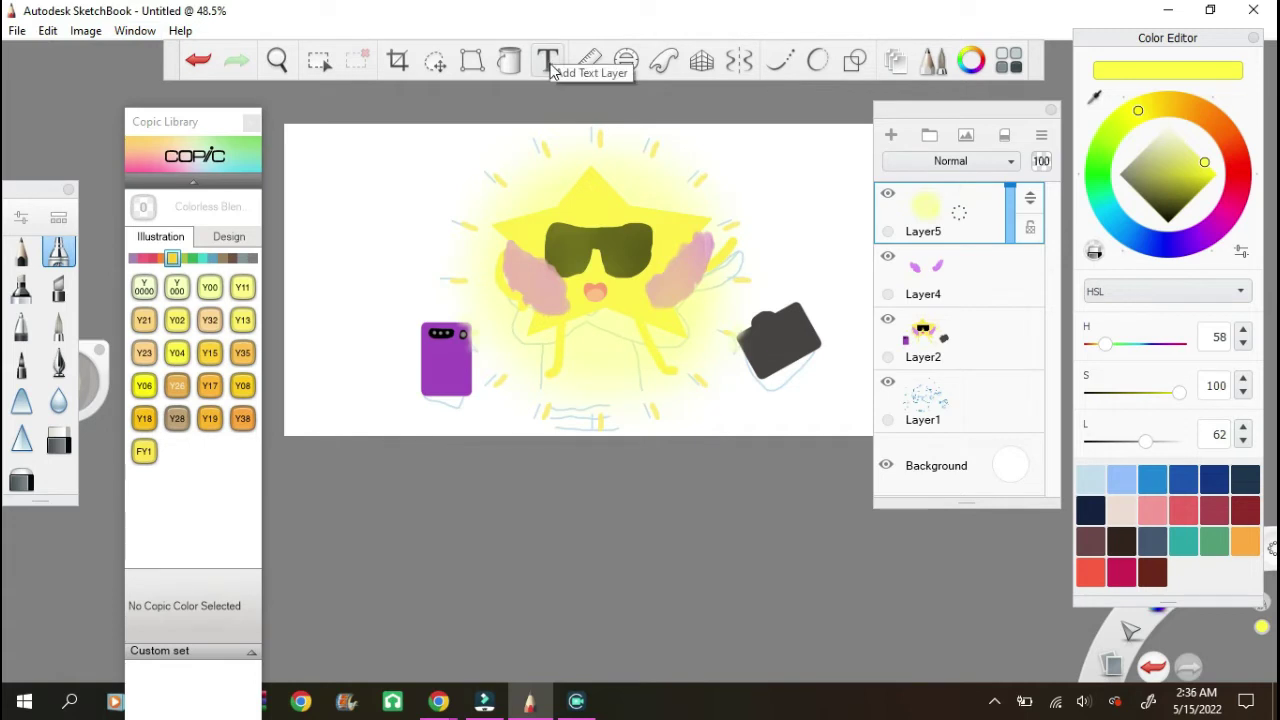
Step: Enlarge the canvas size to make the image taller
click(86, 31)
click(124, 70)
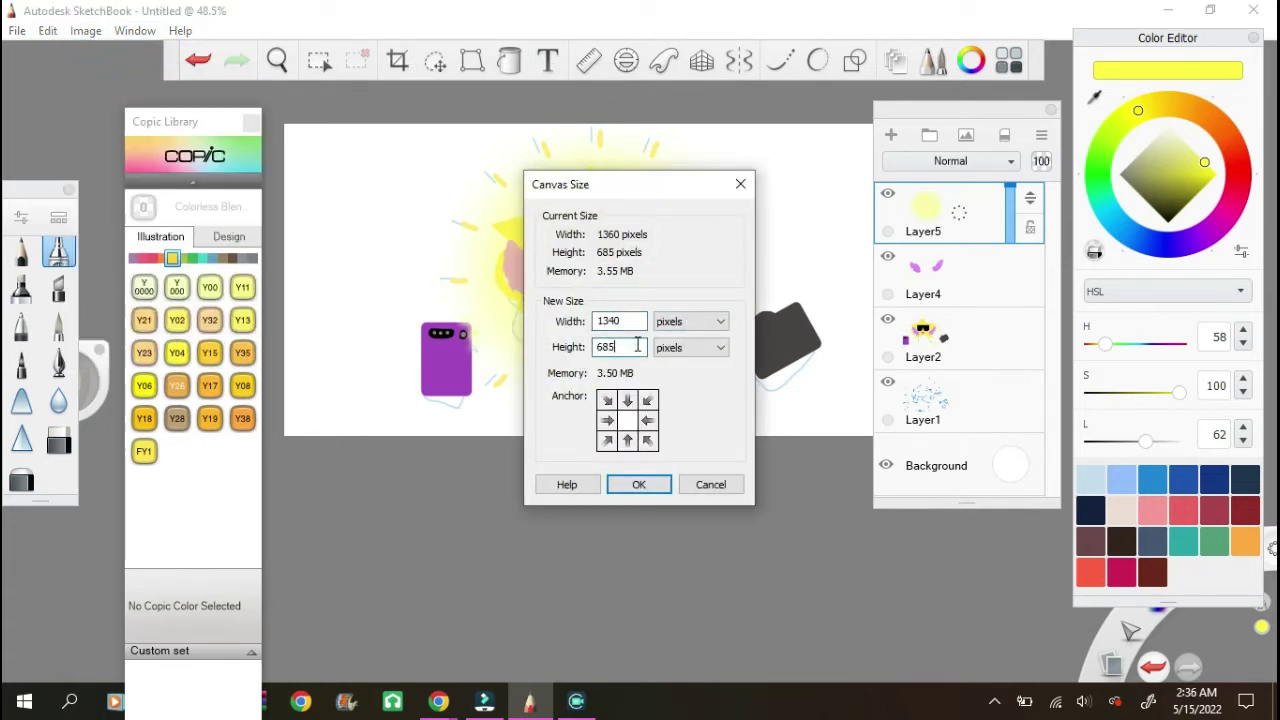
click(639, 484)
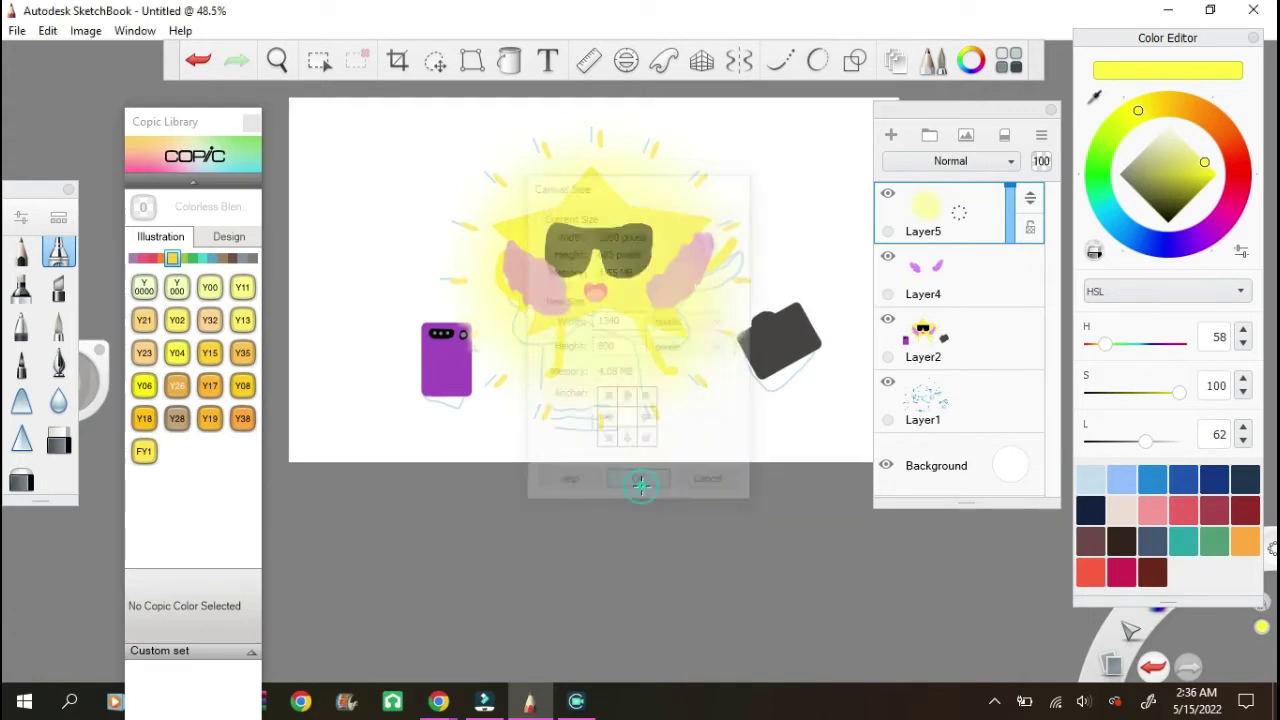
click(92, 31)
click(120, 72)
click(646, 480)
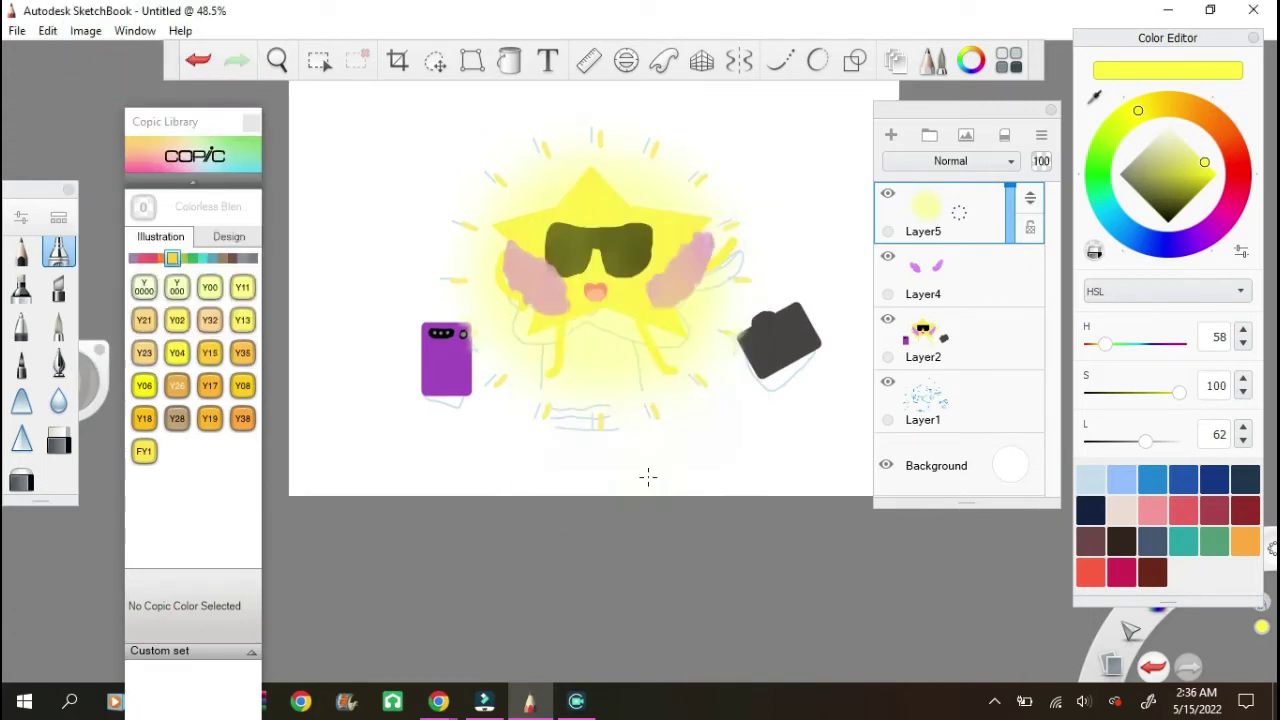
Step: Hide Layer1 and group Layer5, Layer4 and Layer2 into a group named 'star'
click(963, 400)
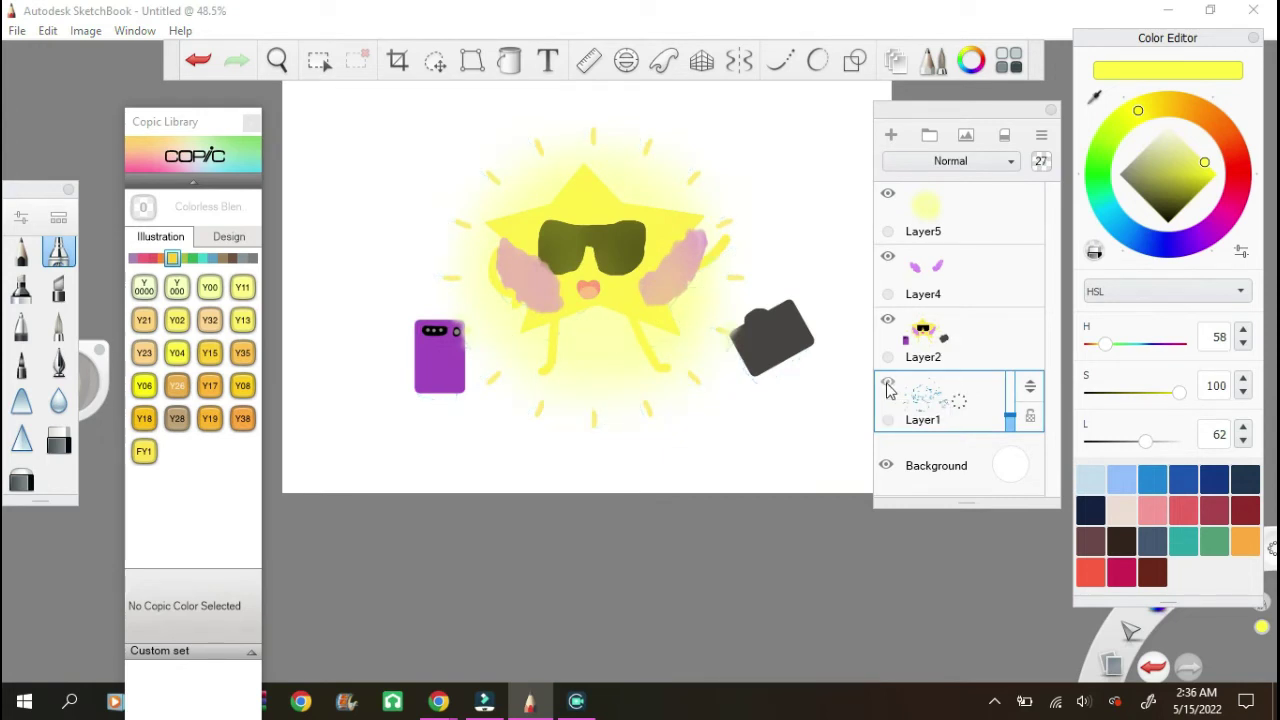
click(886, 389)
click(960, 340)
shift+click(978, 222)
click(1041, 134)
click(1085, 202)
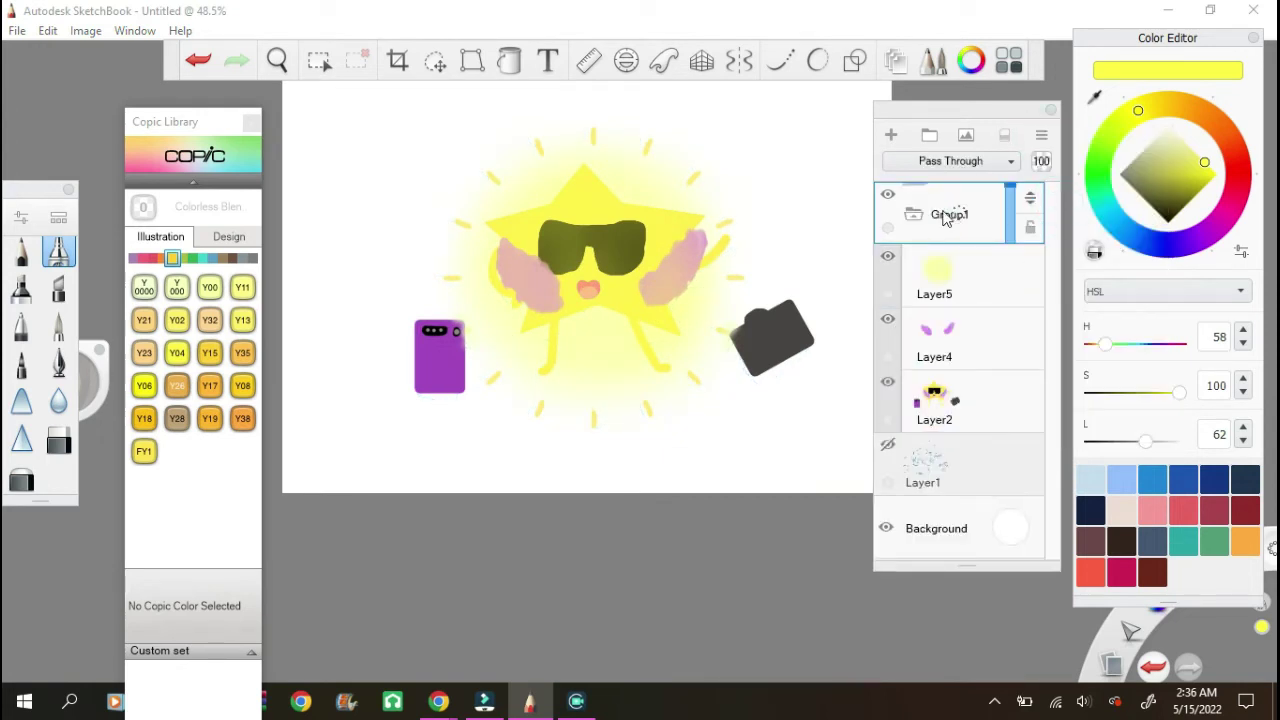
click(945, 218)
click(1022, 279)
text(star)
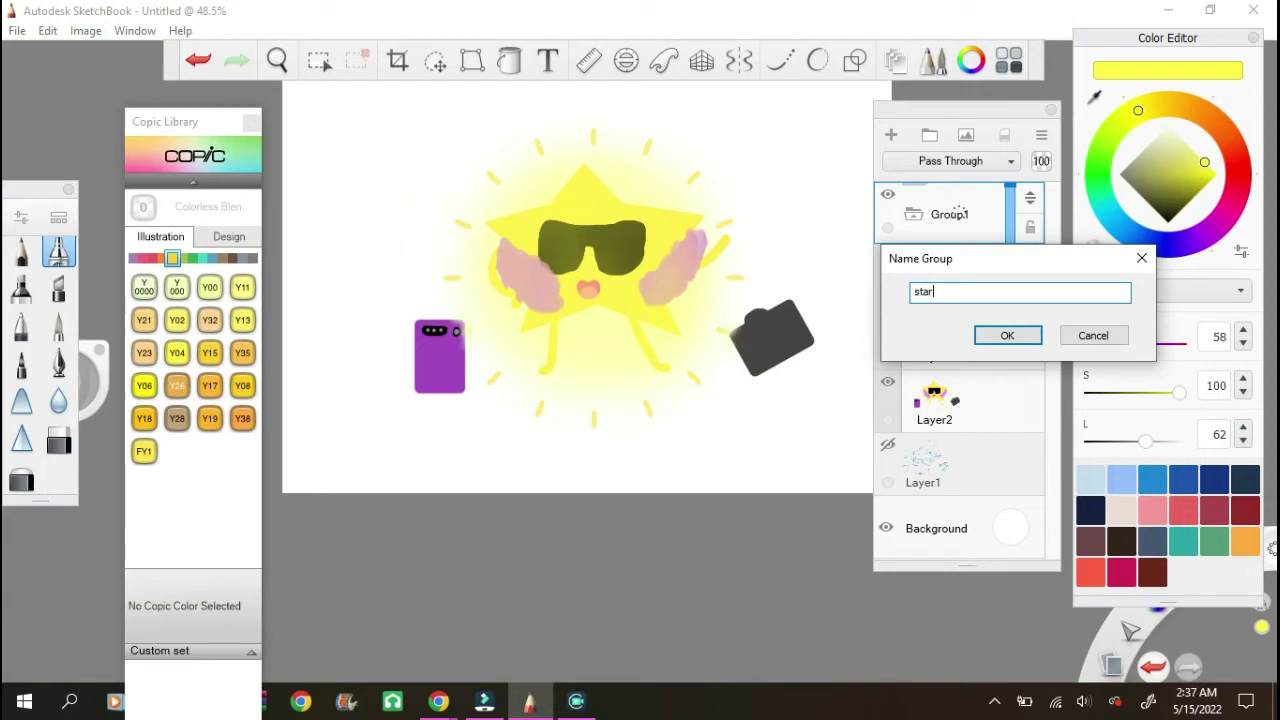
key(Return)
click(914, 214)
Step: Move the star group slightly up and to the left
click(435, 60)
scroll(710, 268, down, 2)
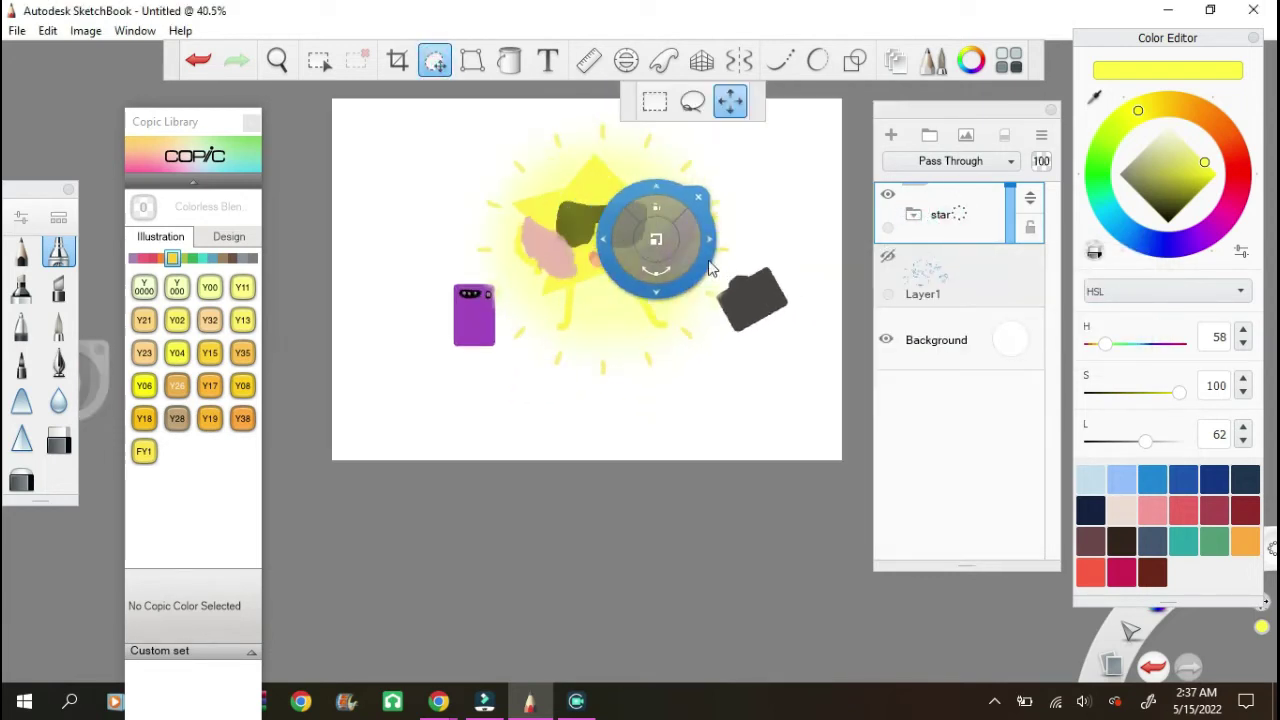
drag(710, 268, 672, 286)
click(692, 178)
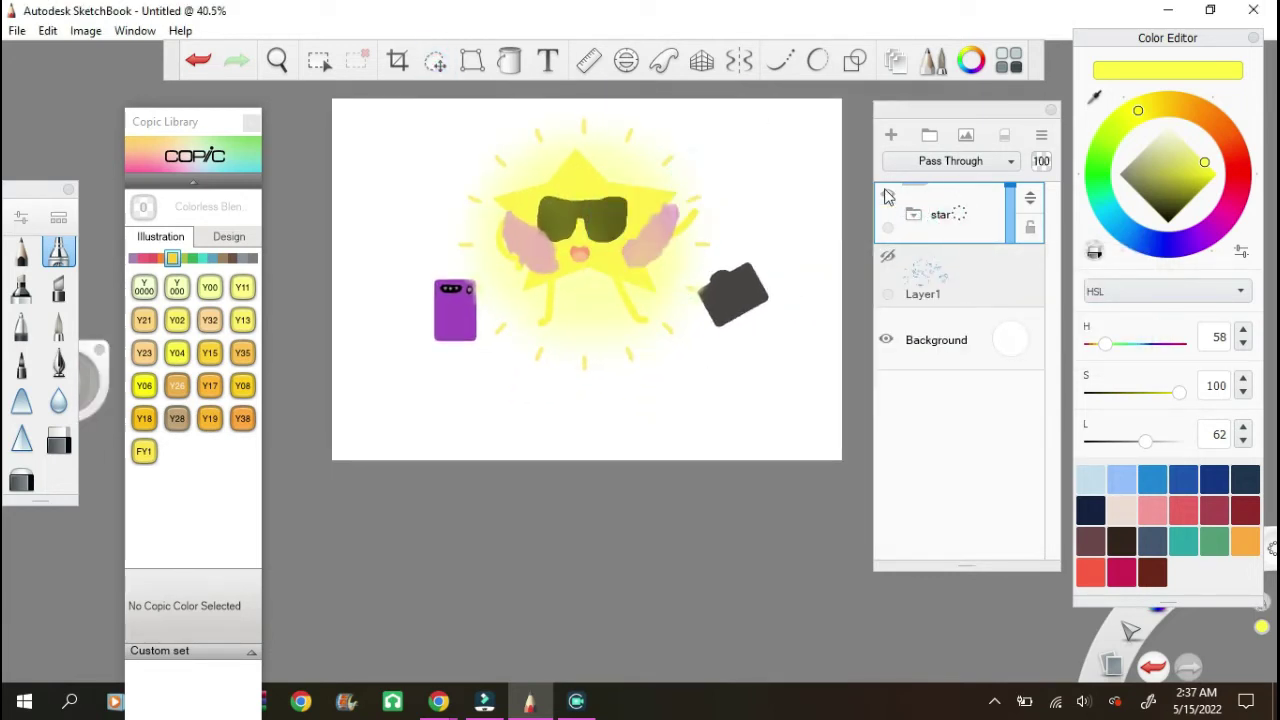
Step: Add a new empty layer, then delete the empty Layer6
click(983, 161)
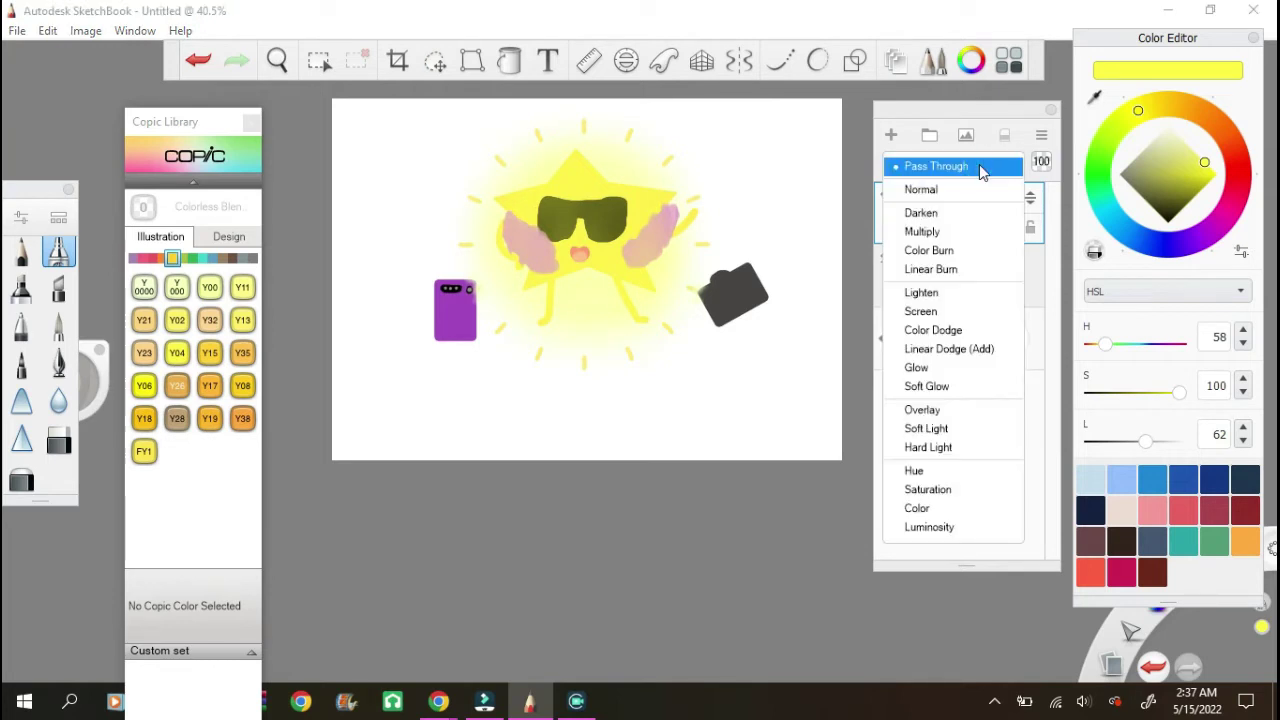
click(891, 135)
click(1041, 135)
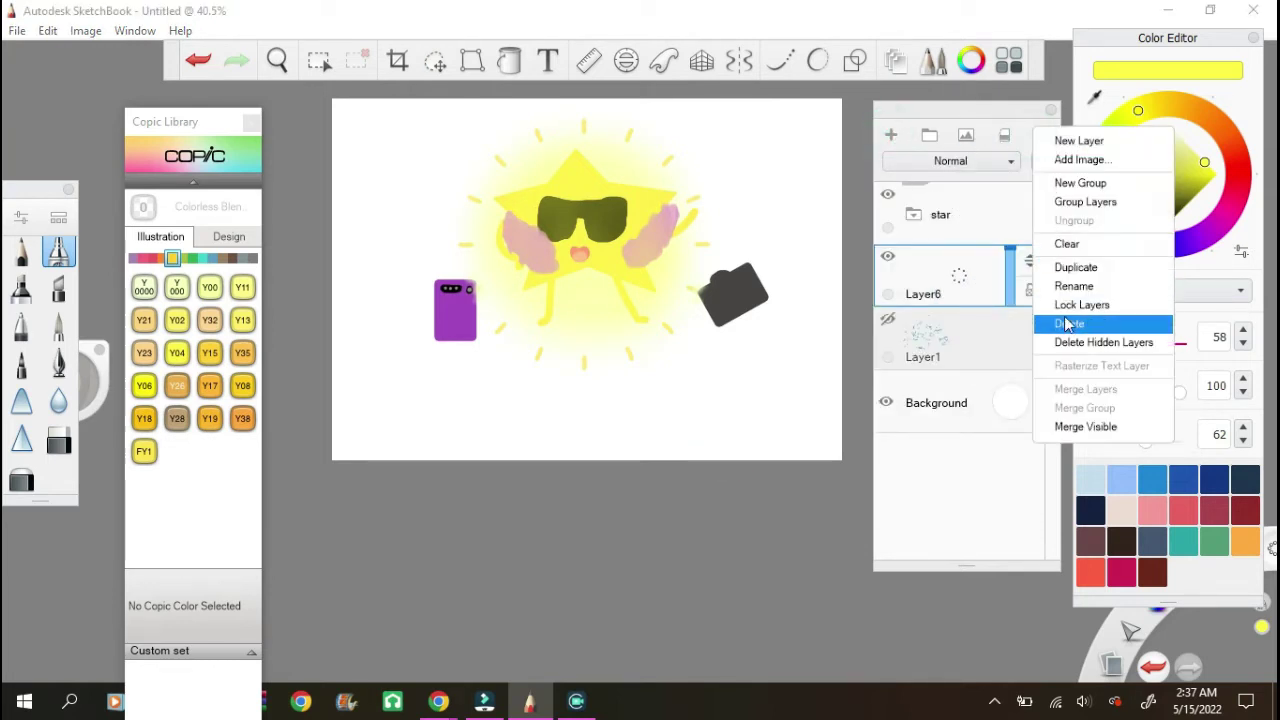
click(1090, 325)
click(547, 60)
Step: Place a text box and replace the placeholder with the caption 'You're a Superstar!'
click(592, 242)
click(510, 272)
text(xdfg)
drag(623, 323, 462, 315)
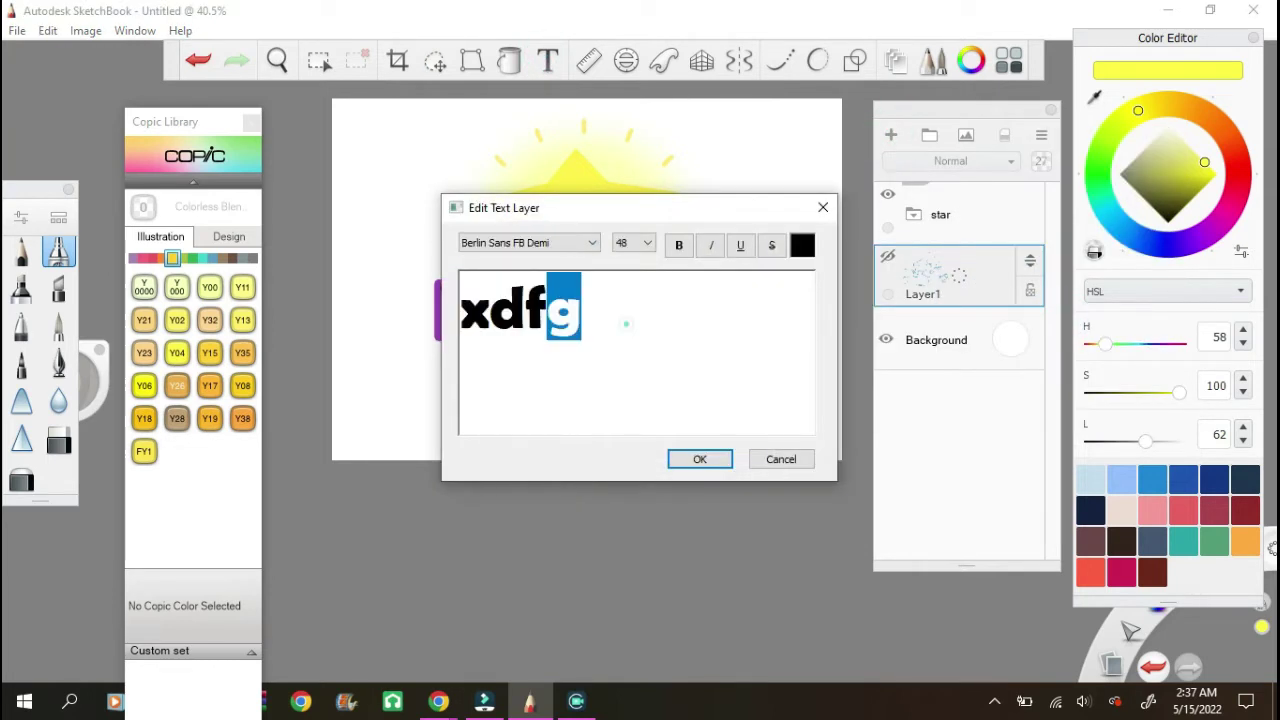
key(BackSpace)
text(You're a )
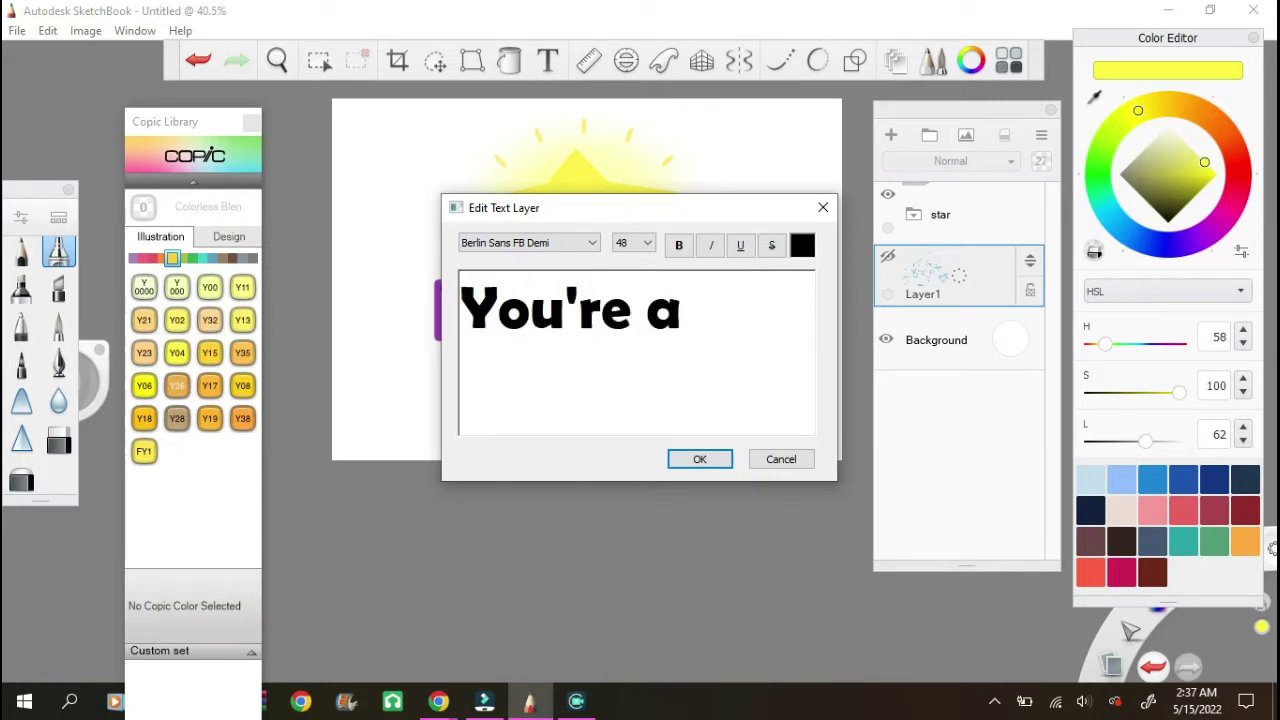
text(Superstar!)
Step: Colour the whole caption yellow, saving the yellow as a custom colour
key(ctrl+a)
click(802, 245)
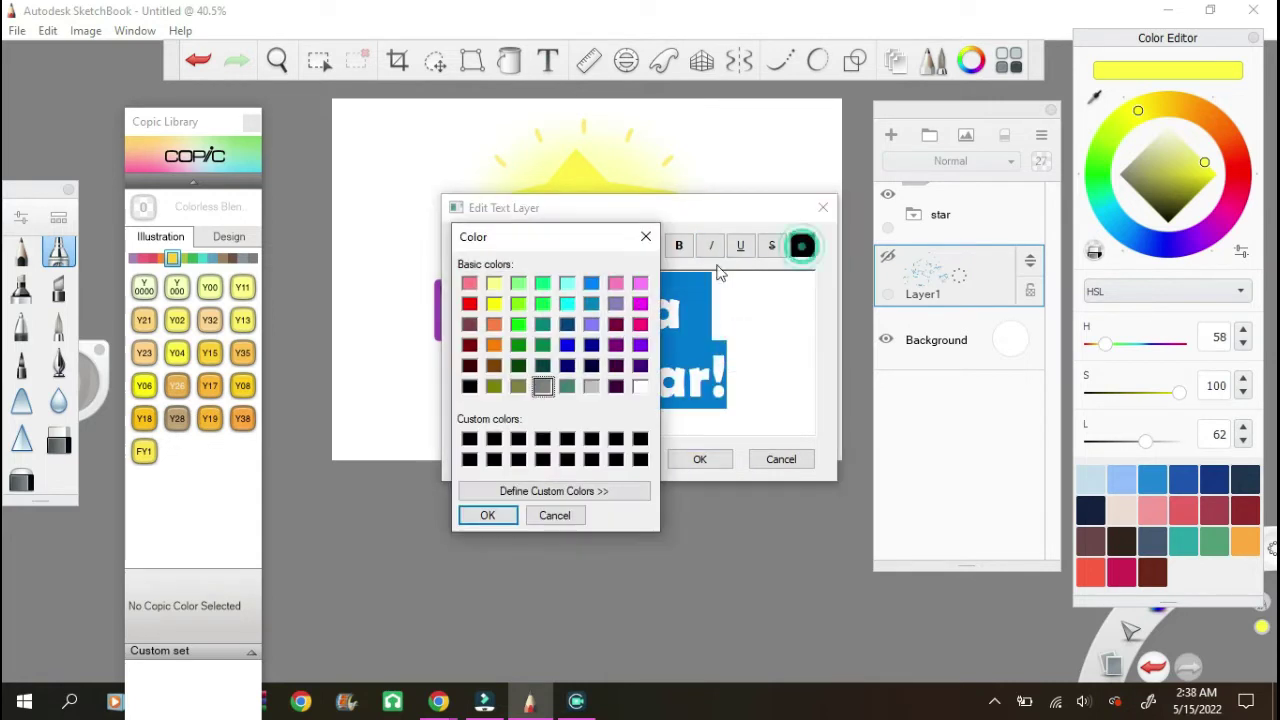
click(494, 303)
click(554, 491)
click(690, 259)
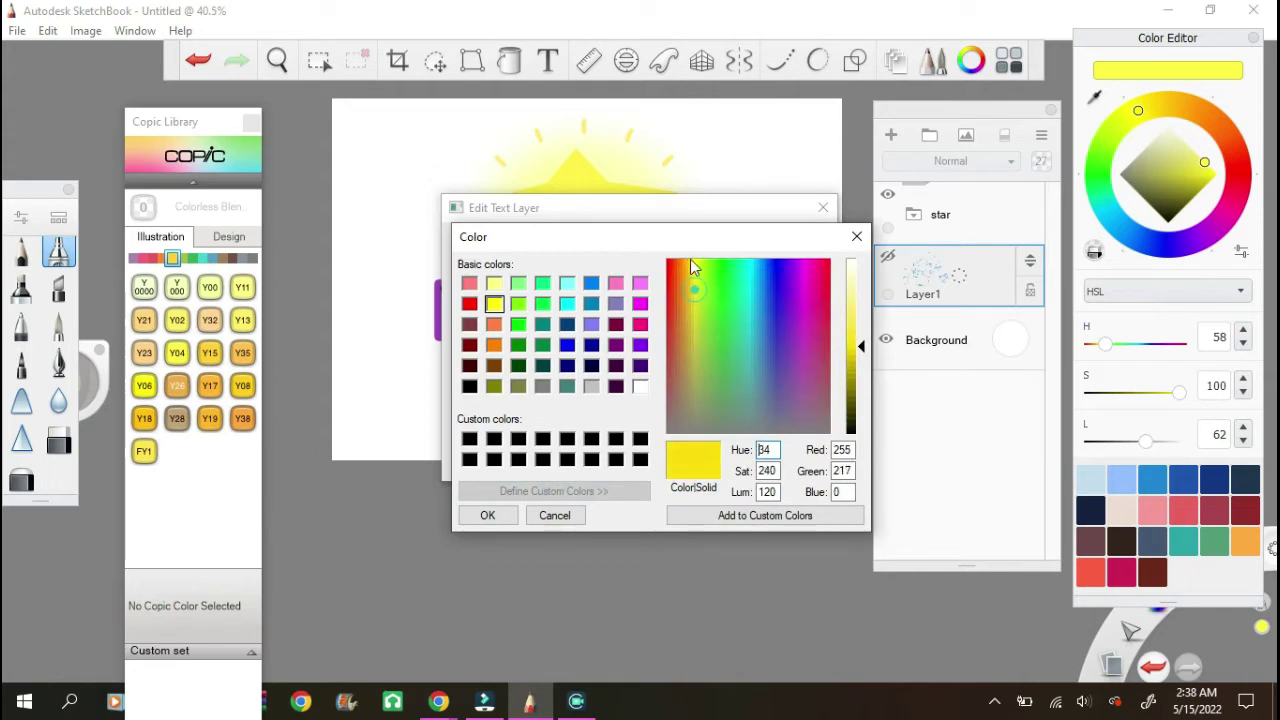
click(851, 325)
click(765, 515)
click(505, 515)
click(714, 457)
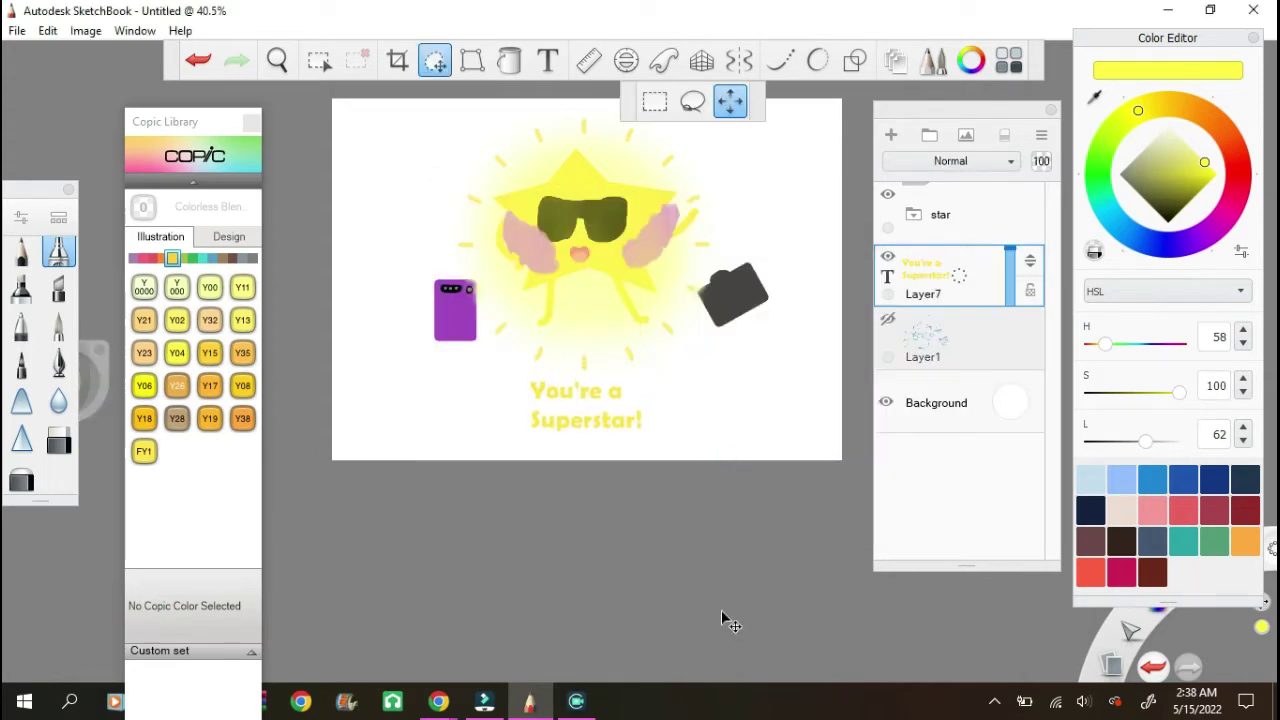
Step: Set the caption size to 72 and break it onto two lines
click(958, 275)
click(990, 313)
click(647, 243)
click(651, 272)
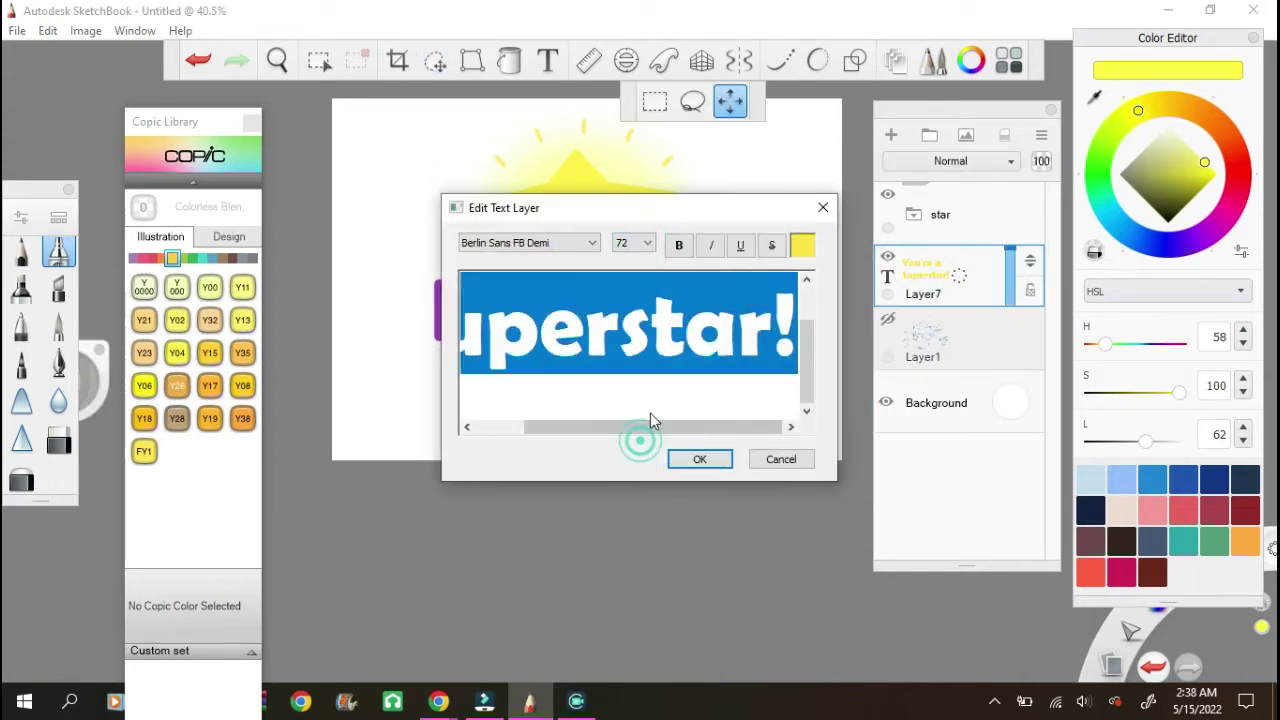
click(586, 330)
key(Left)
key(Left)
key(Left)
key(Left)
key(Left)
key(Left)
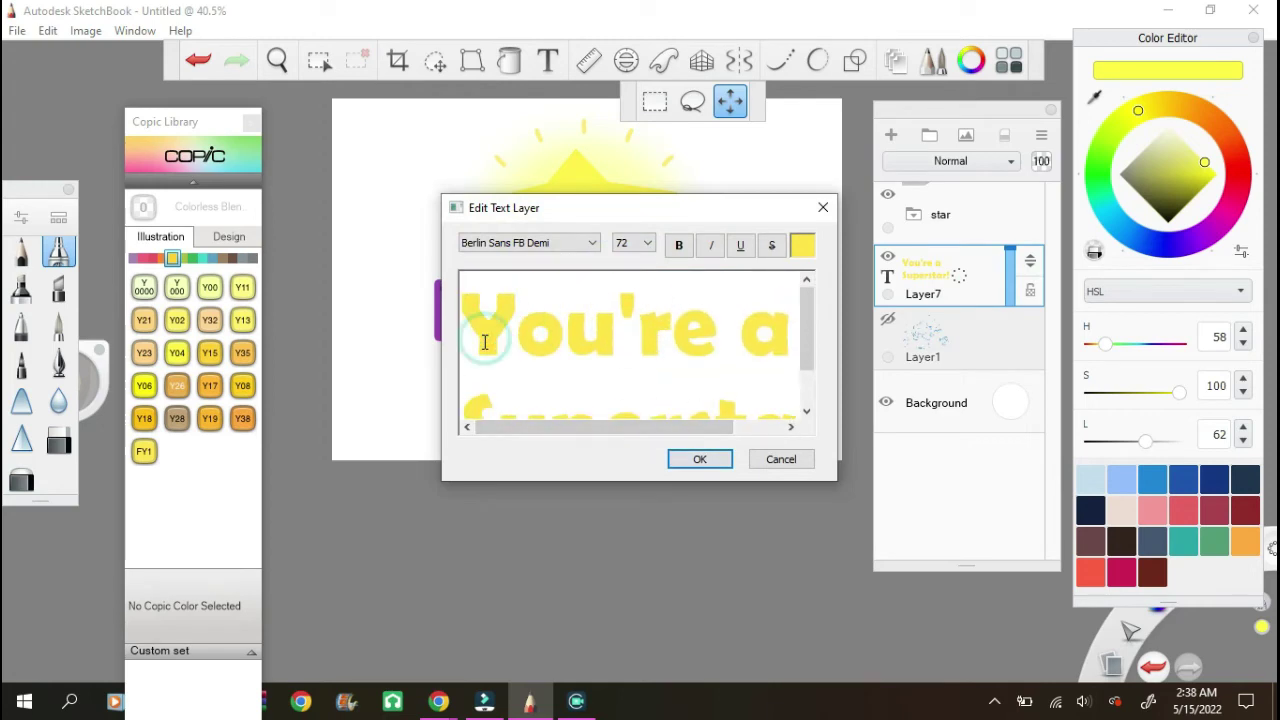
click(700, 459)
Step: Review and reapply the caption edits, then bring up the text layer's move controls
double_click(559, 425)
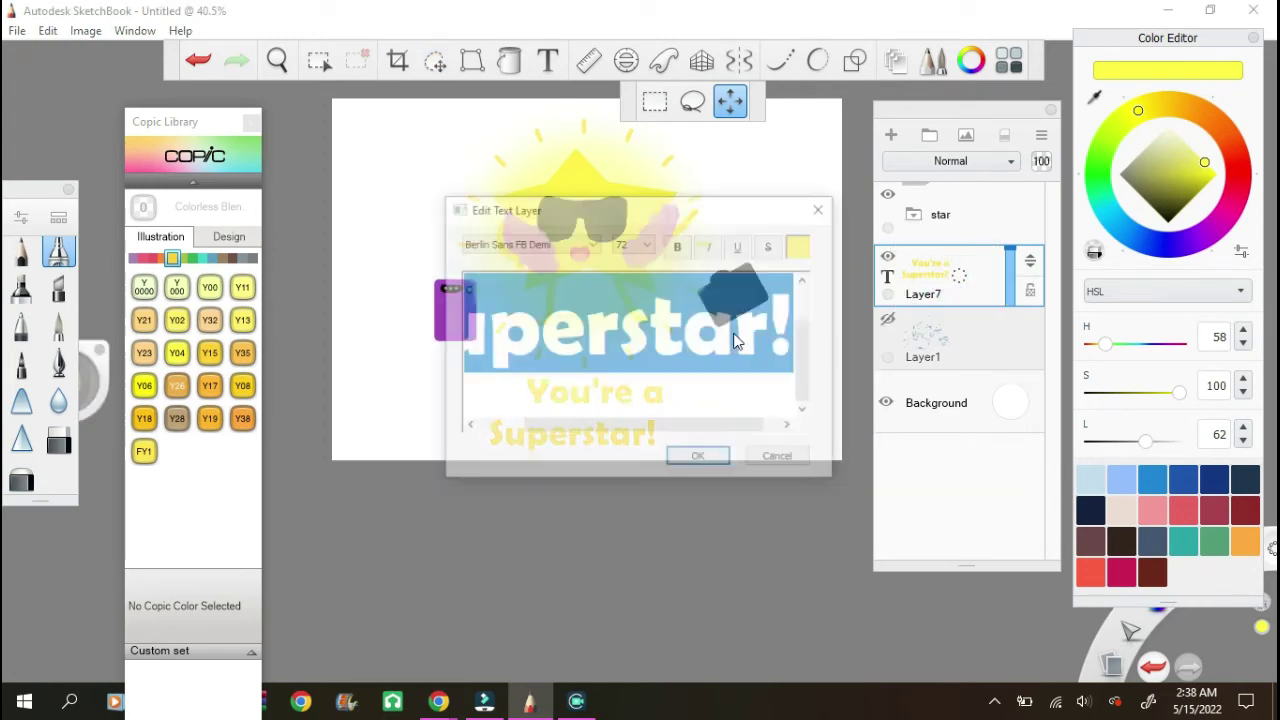
click(560, 311)
drag(640, 207, 891, 182)
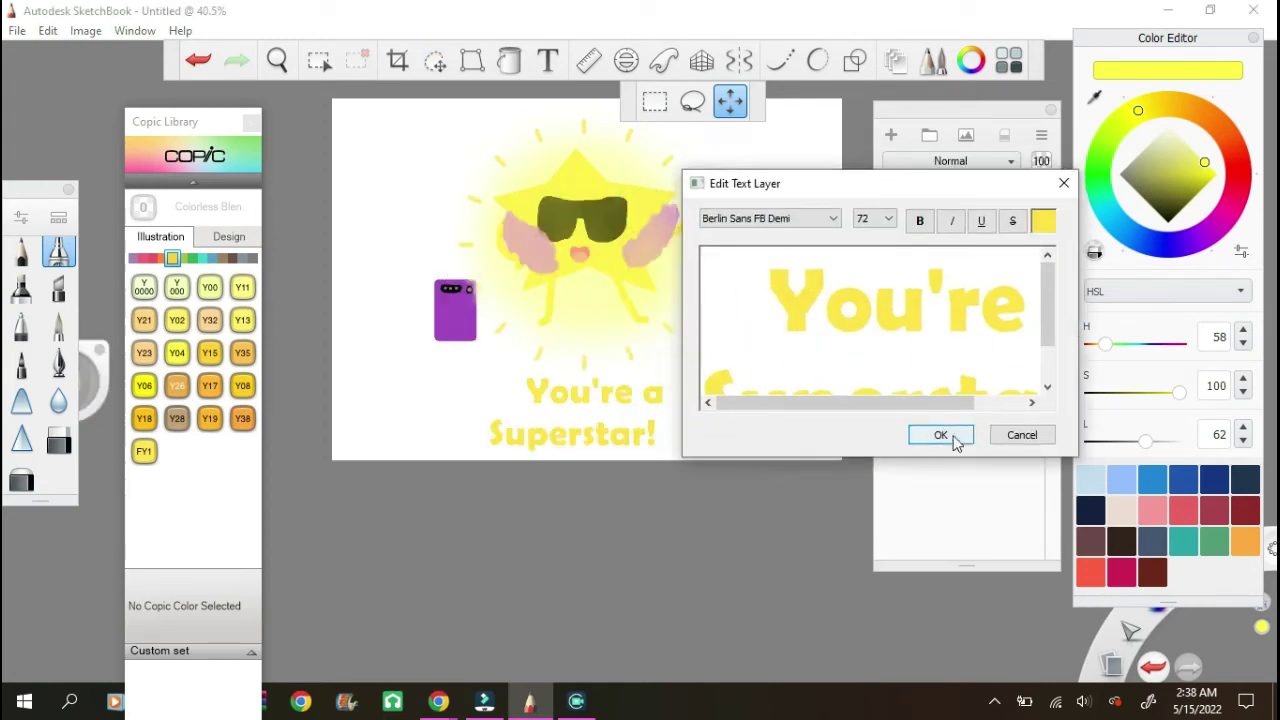
click(951, 434)
double_click(937, 277)
click(486, 337)
click(691, 457)
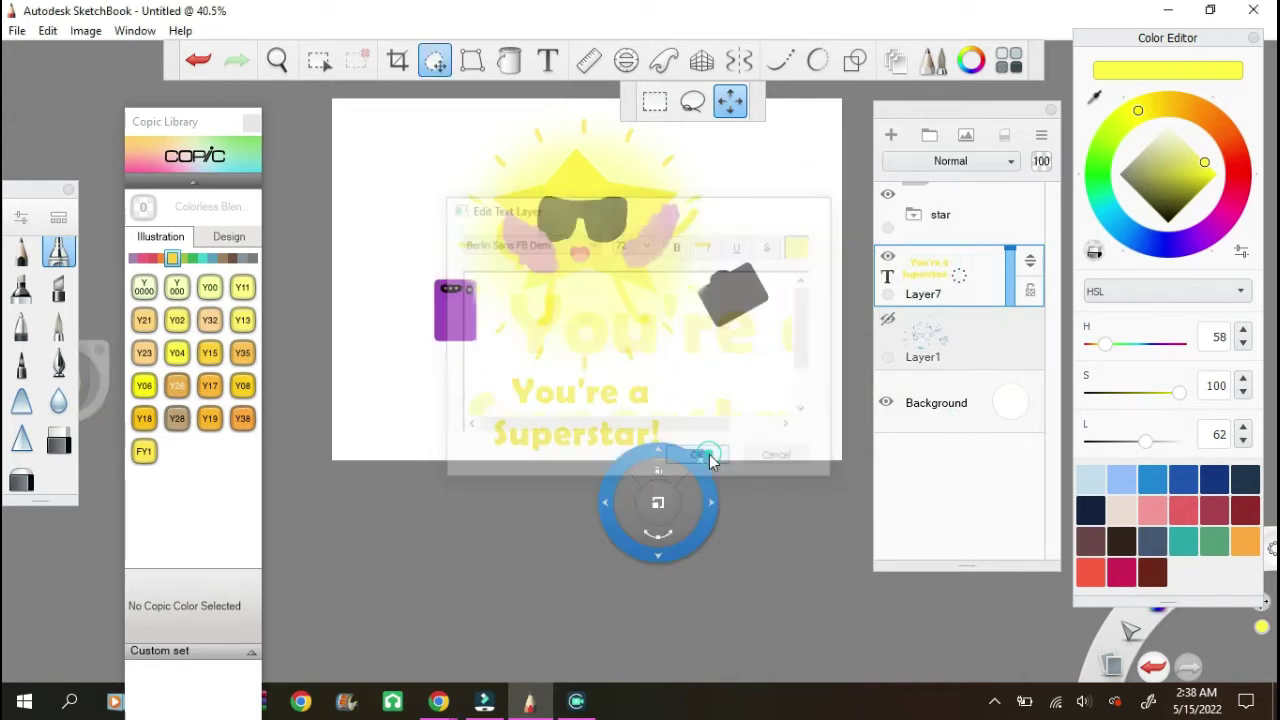
click(748, 343)
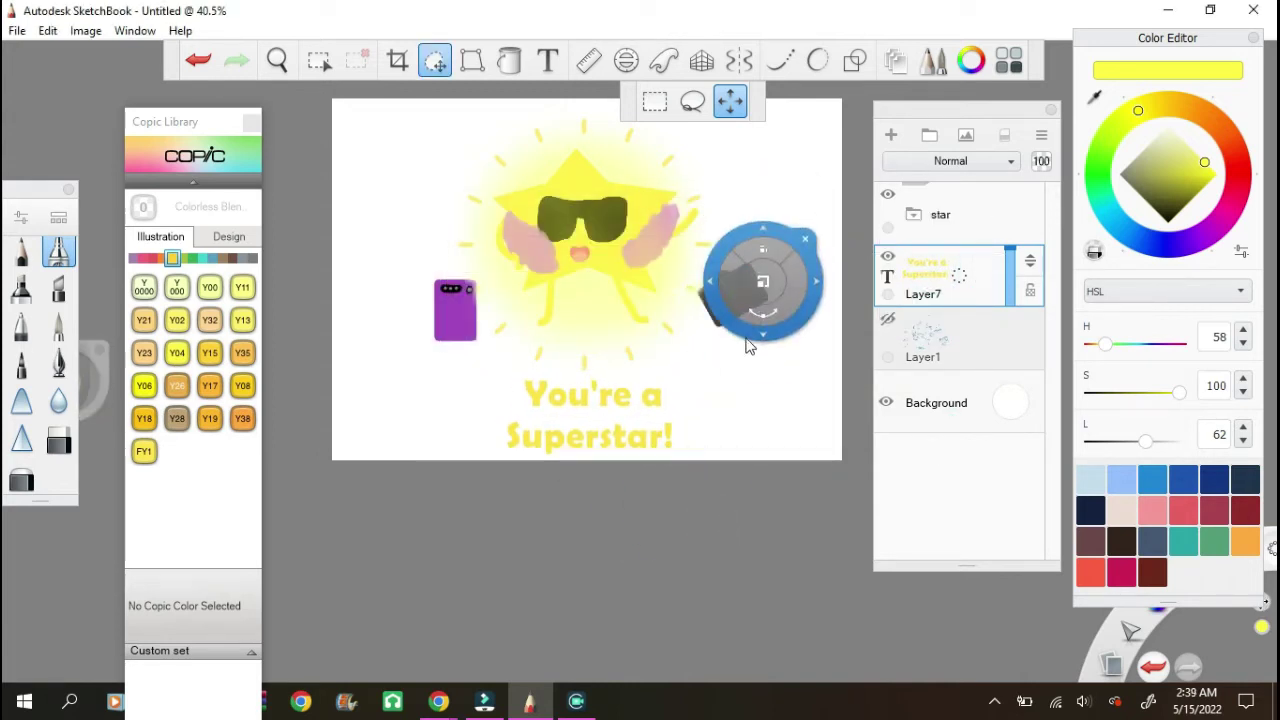
click(805, 241)
click(925, 270)
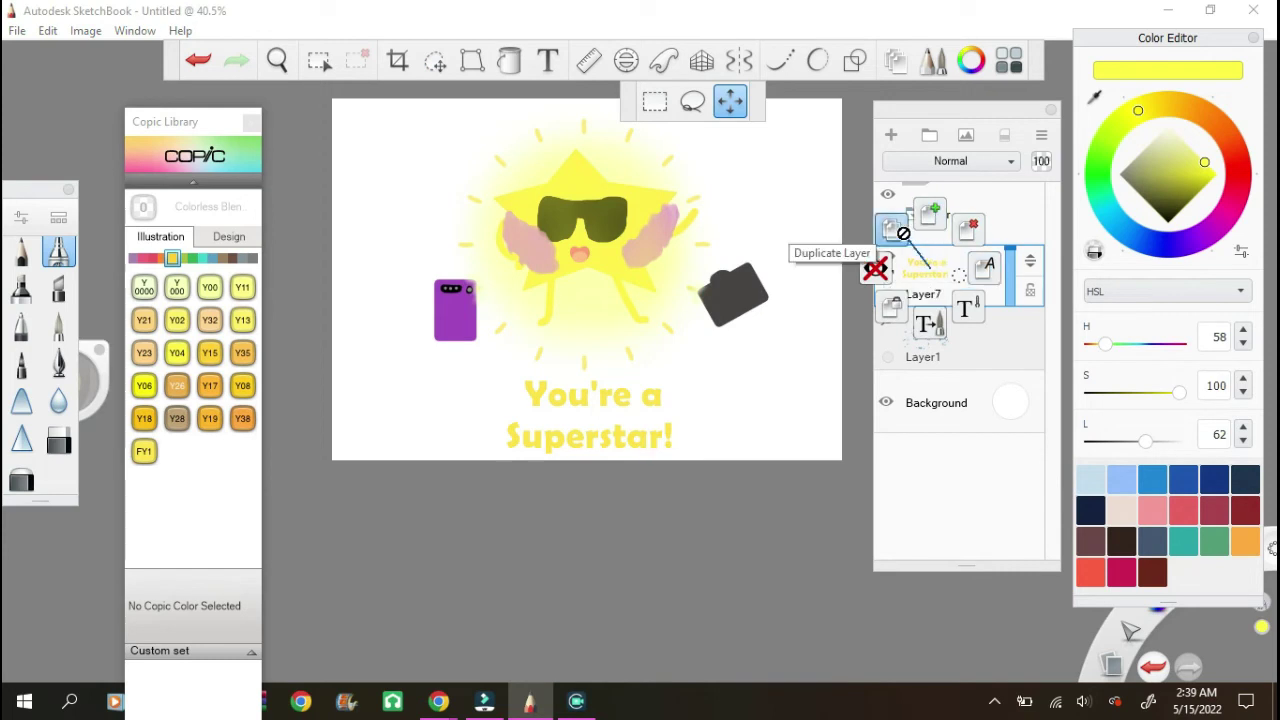
Step: Undo an accidental duplicate and nudge the one-line caption slightly higher
click(903, 233)
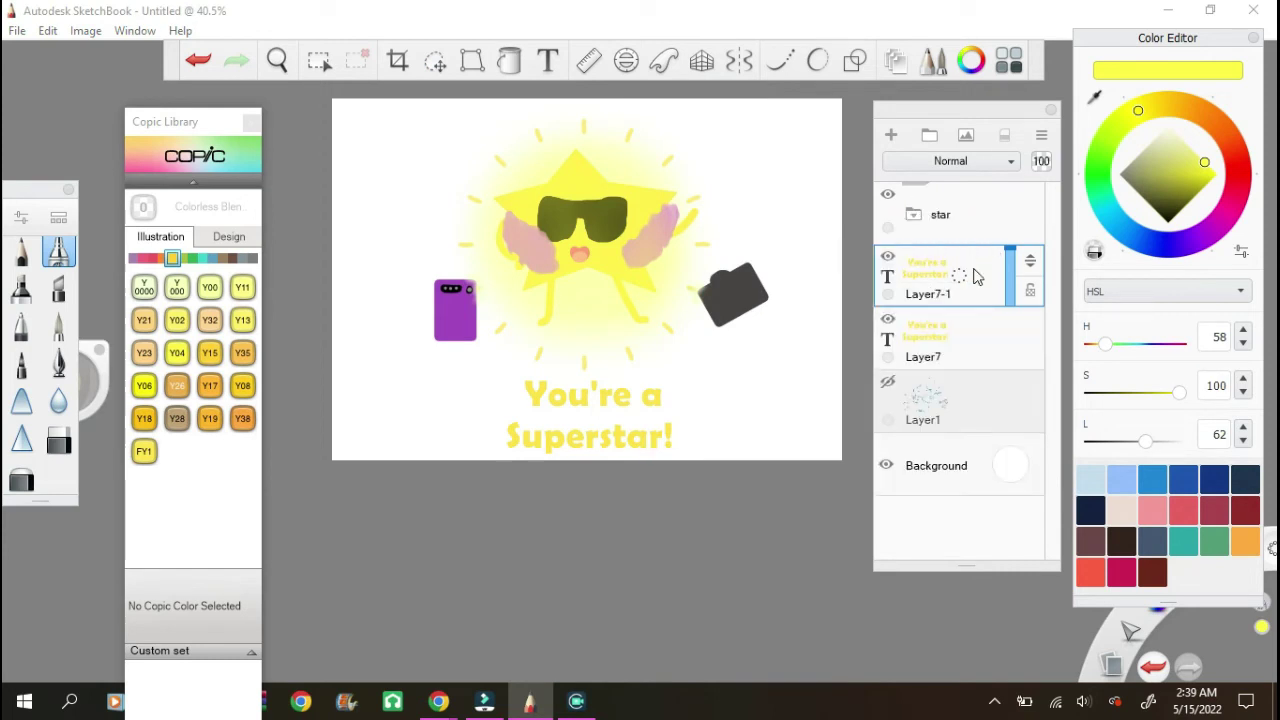
key(ctrl+z)
click(963, 276)
click(951, 316)
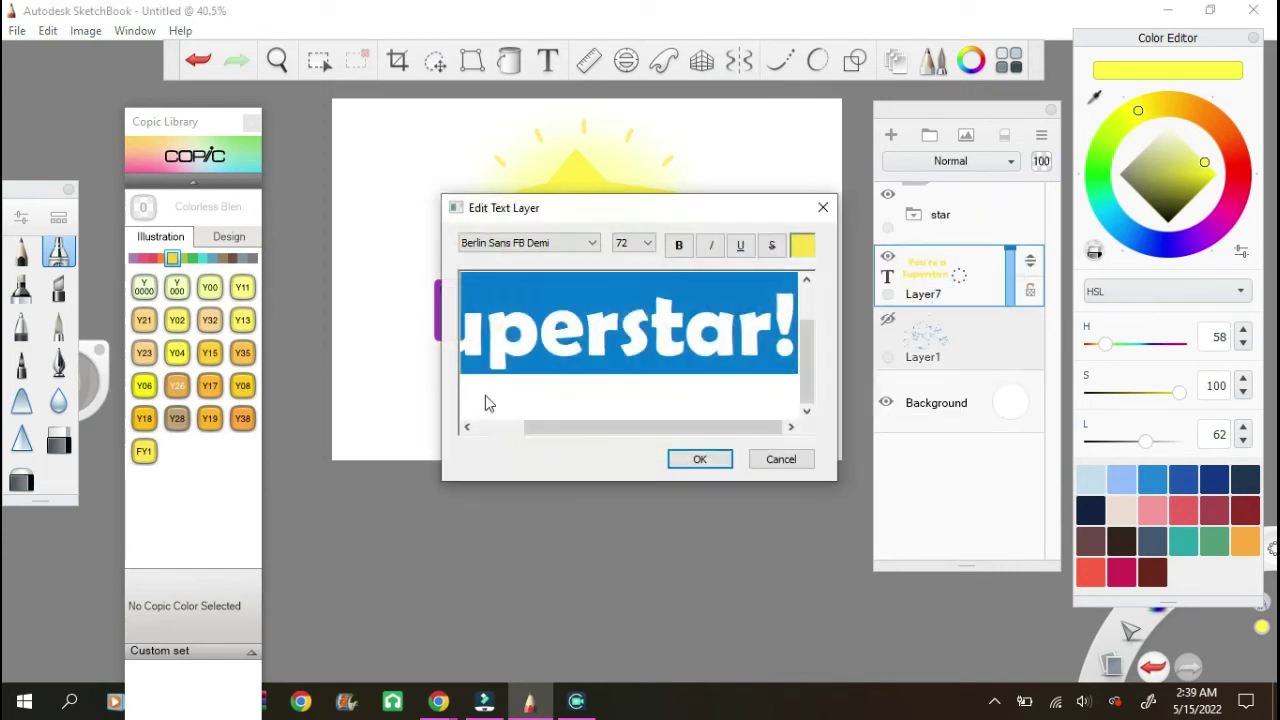
click(700, 459)
drag(690, 480, 700, 461)
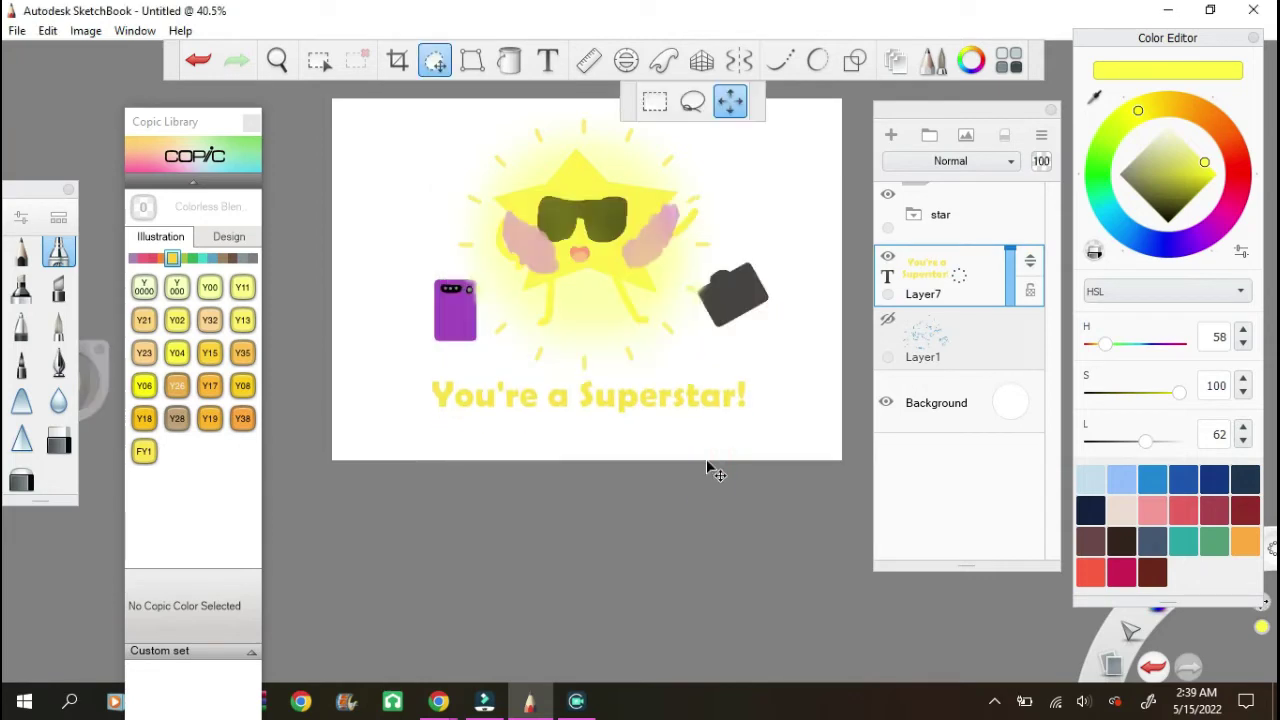
key(Return)
Step: Try several caption fonts, including Blackadder ITC, Centaur and Gabriola
click(963, 276)
click(951, 316)
click(592, 242)
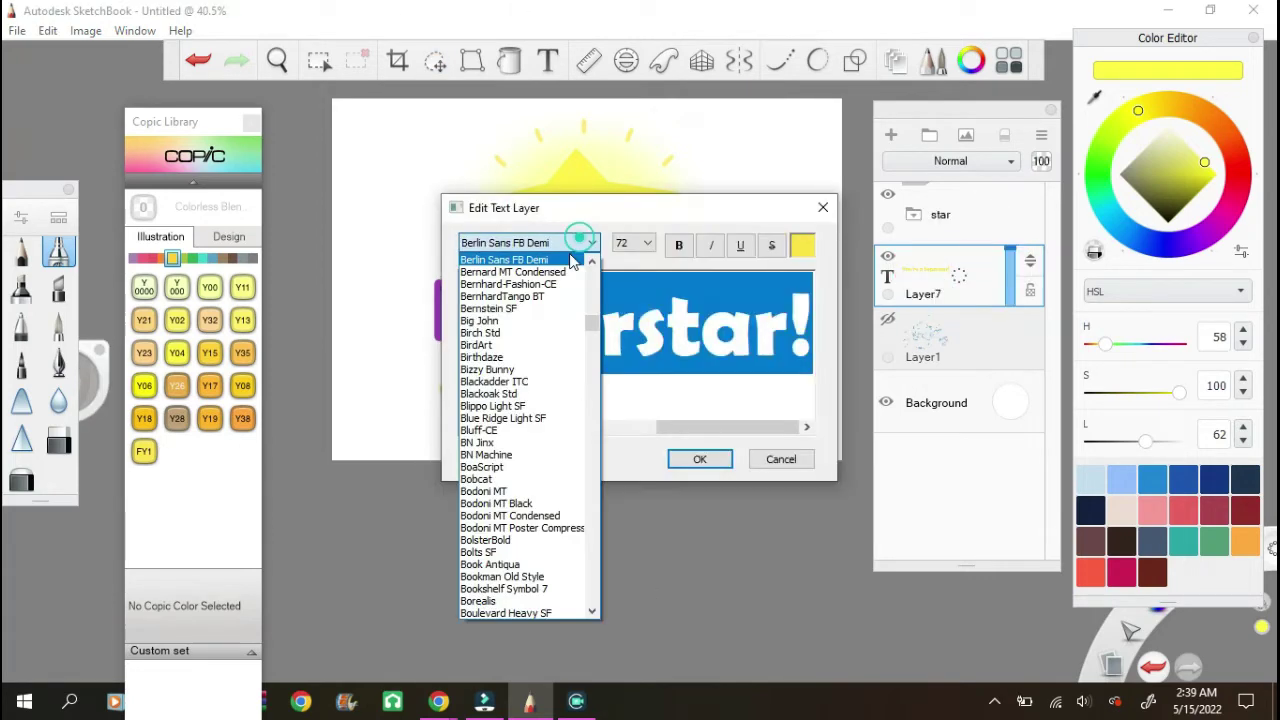
click(520, 323)
click(550, 242)
click(523, 514)
click(550, 242)
click(523, 460)
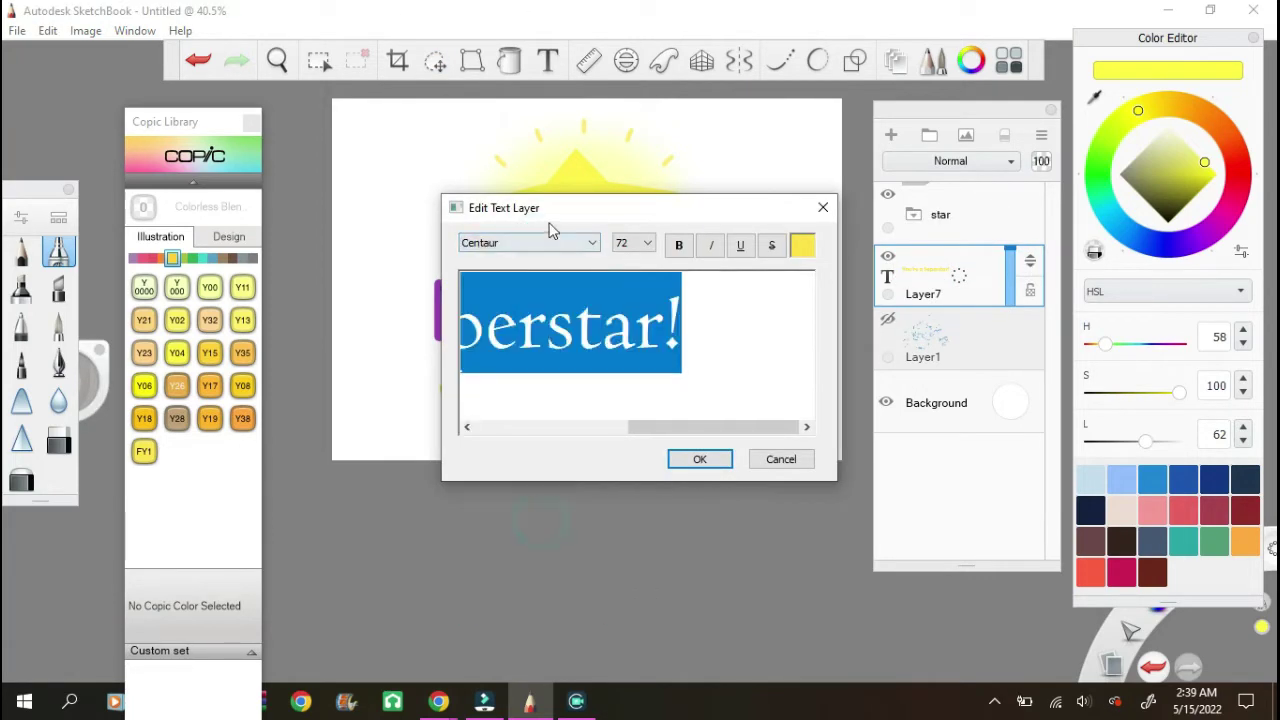
drag(551, 242, 523, 529)
click(550, 242)
click(528, 573)
click(550, 242)
click(520, 480)
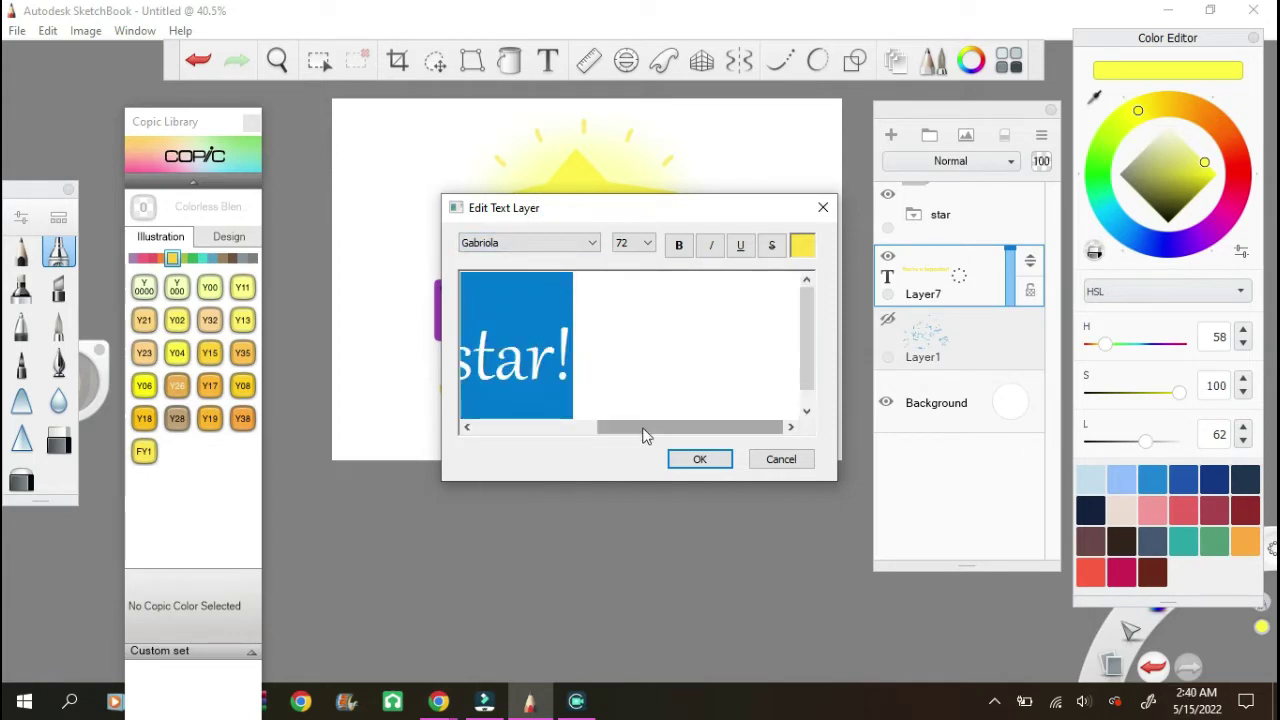
click(550, 242)
click(520, 522)
Step: Try Humanst521 BT, Martina, Schneidler Blk BT and Xpress Heavy SF, settling on Xpress SF
click(550, 242)
scroll(540, 432, down, 10)
click(526, 560)
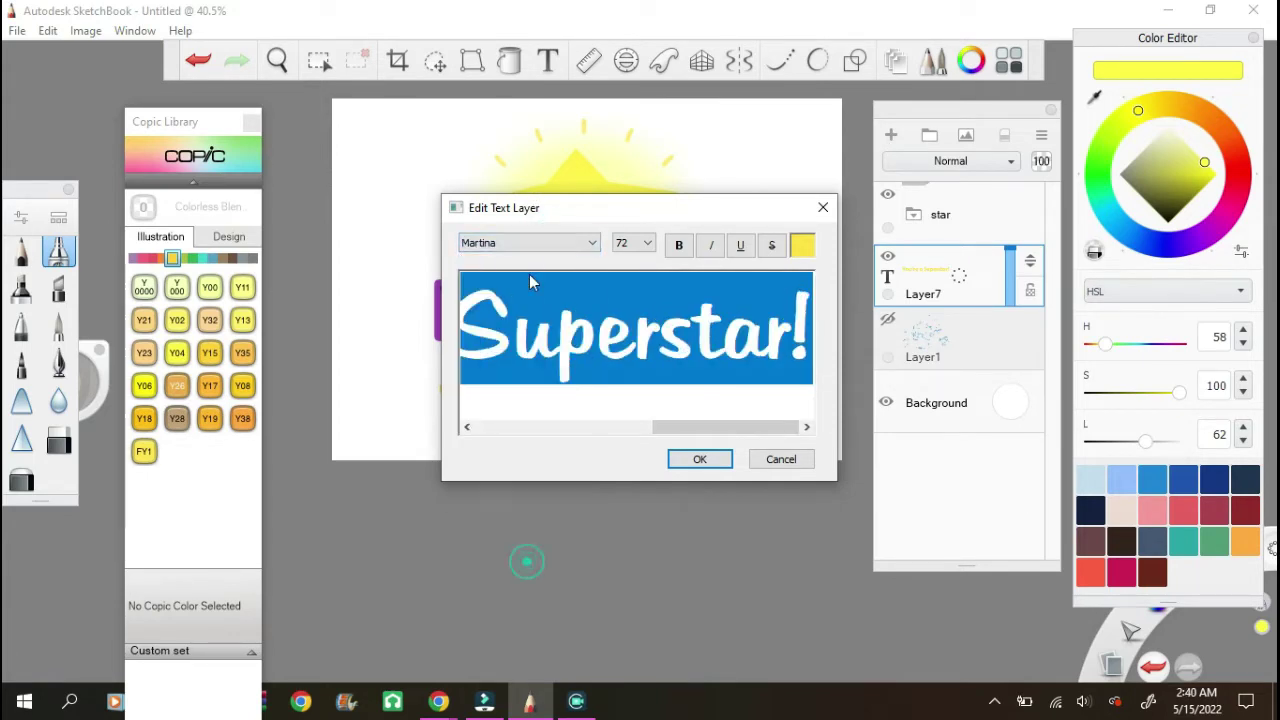
click(550, 242)
click(591, 471)
click(512, 427)
click(560, 244)
click(498, 442)
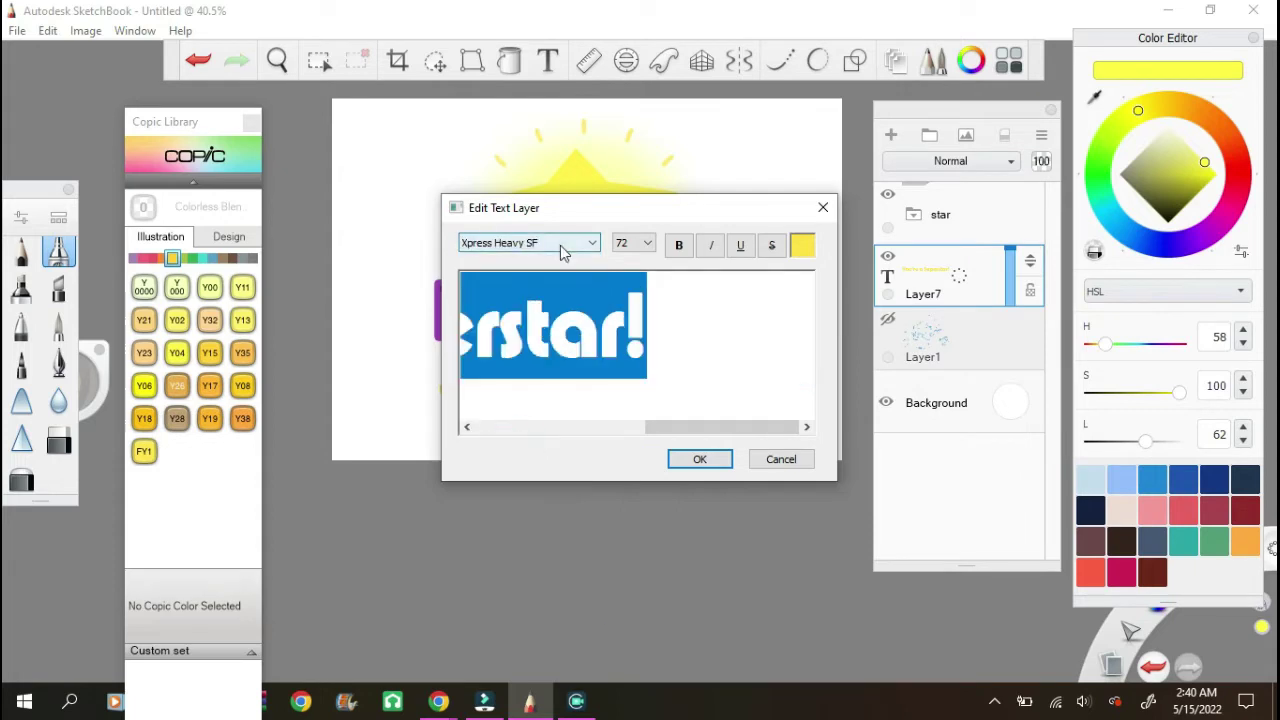
click(563, 245)
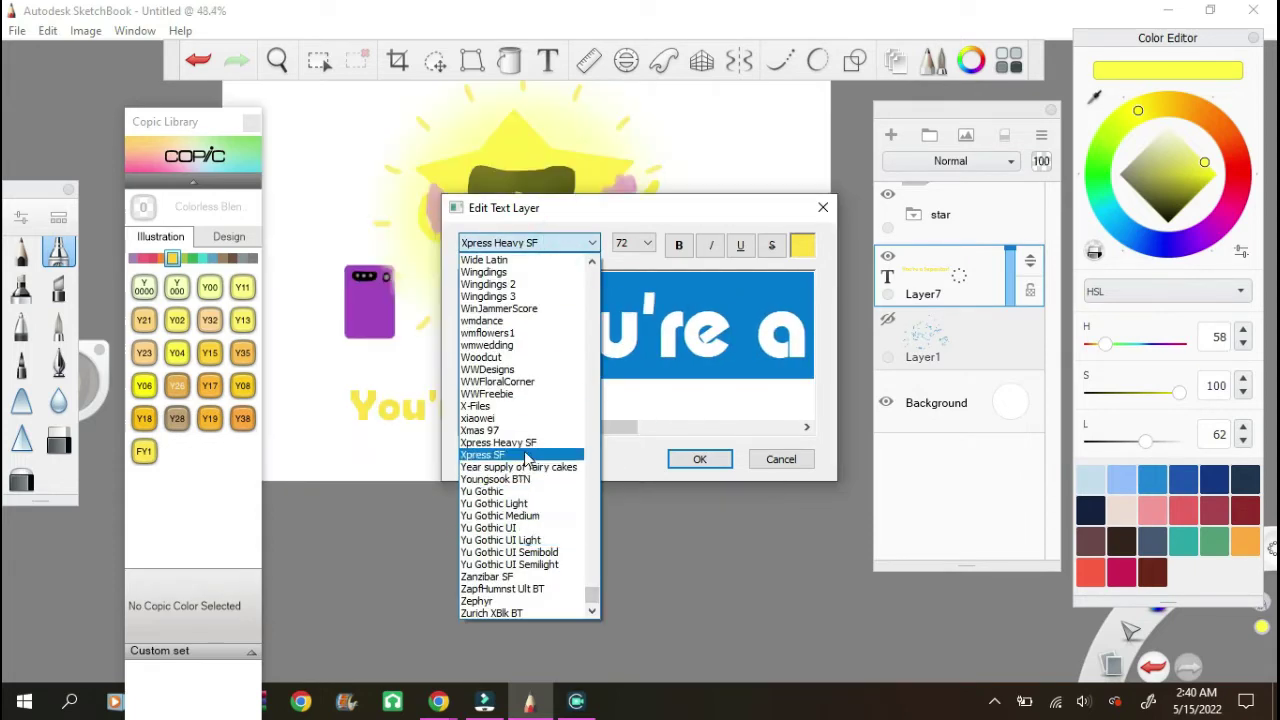
click(482, 454)
click(589, 243)
click(700, 459)
Step: Make the caption bold and move its layer above the star group
double_click(980, 300)
click(674, 243)
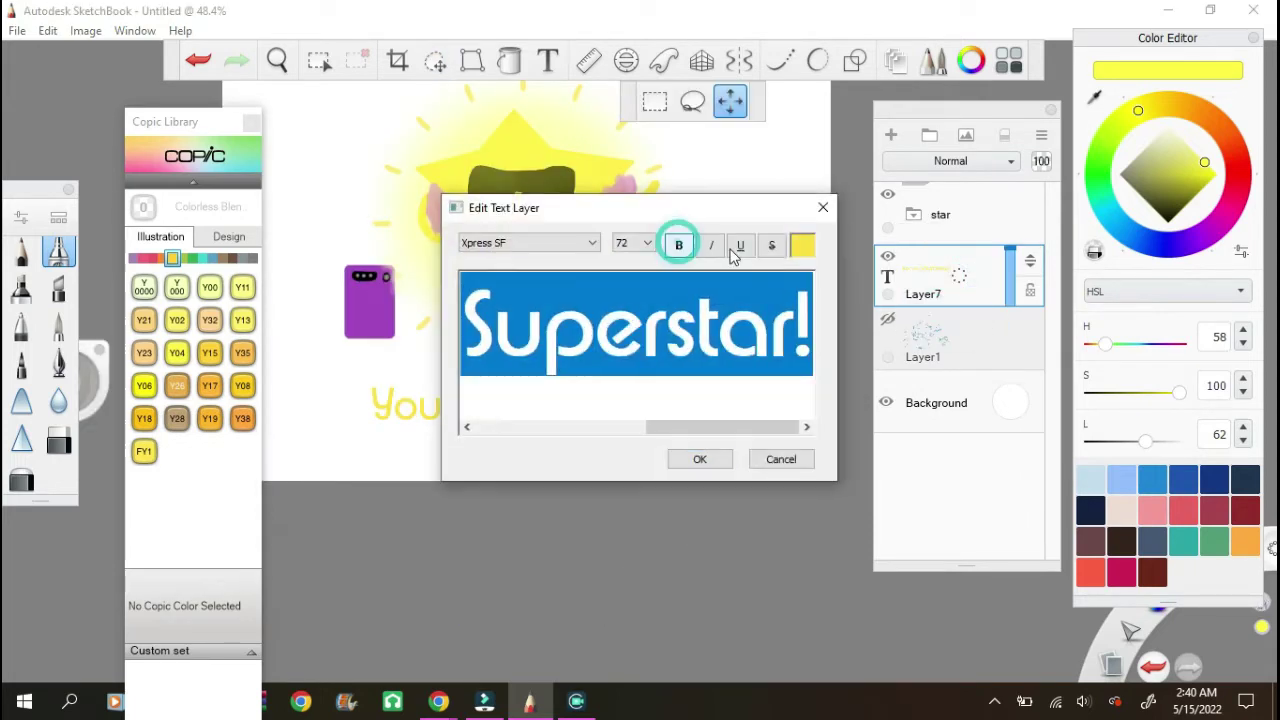
click(700, 457)
click(697, 460)
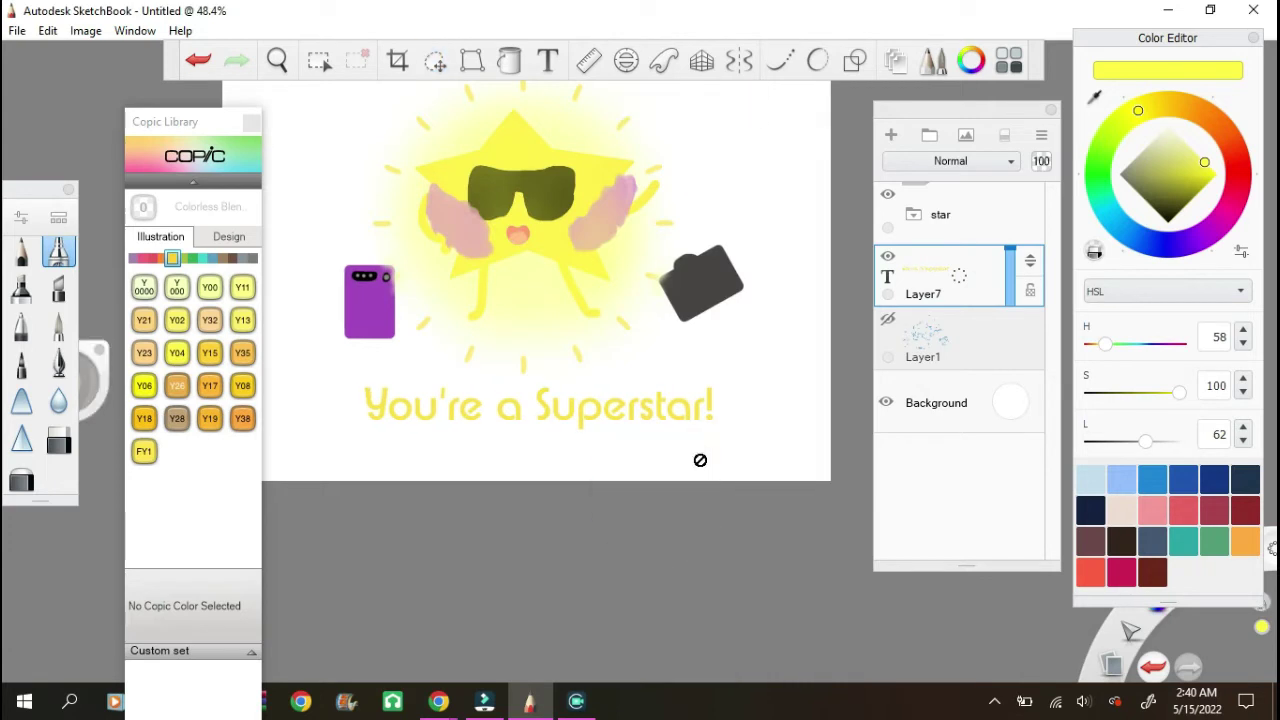
drag(980, 277, 980, 210)
Step: Expand the star group, hide the yellow glow layer and set the colour to white
click(914, 284)
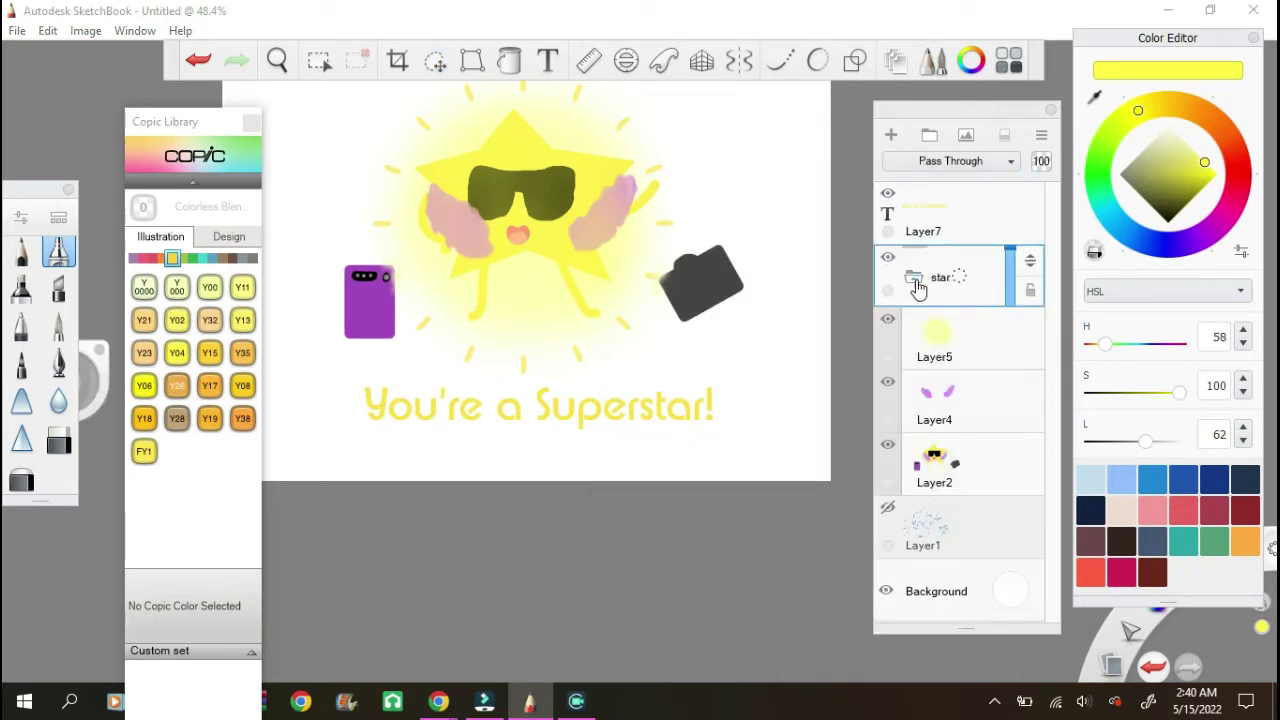
click(940, 400)
click(887, 318)
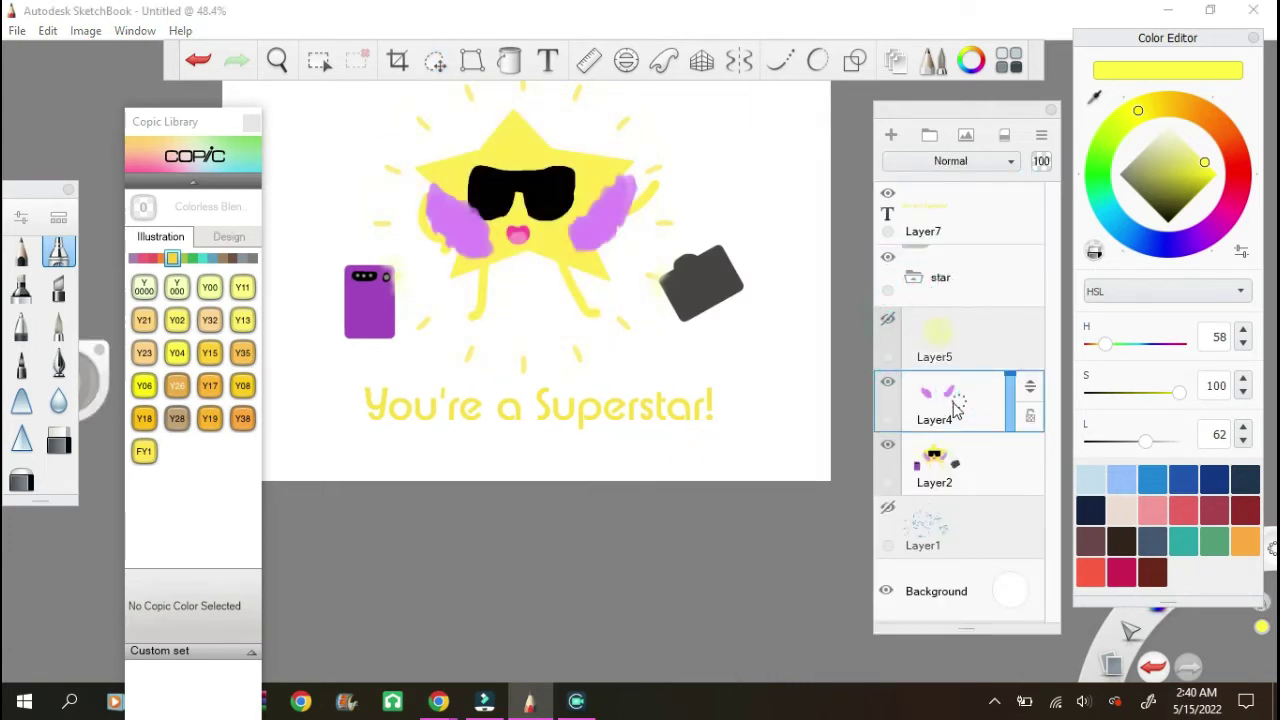
drag(1165, 160, 1170, 122)
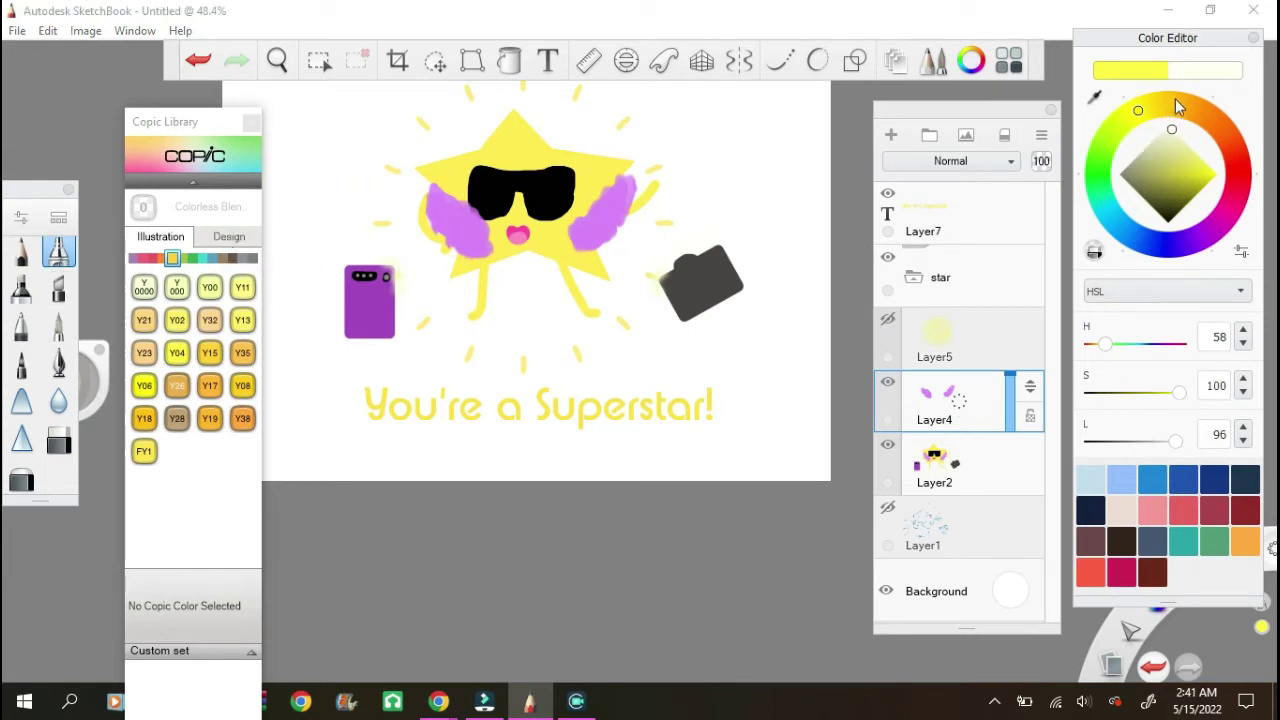
scroll(540, 160, up, 3)
scroll(543, 200, up, 2)
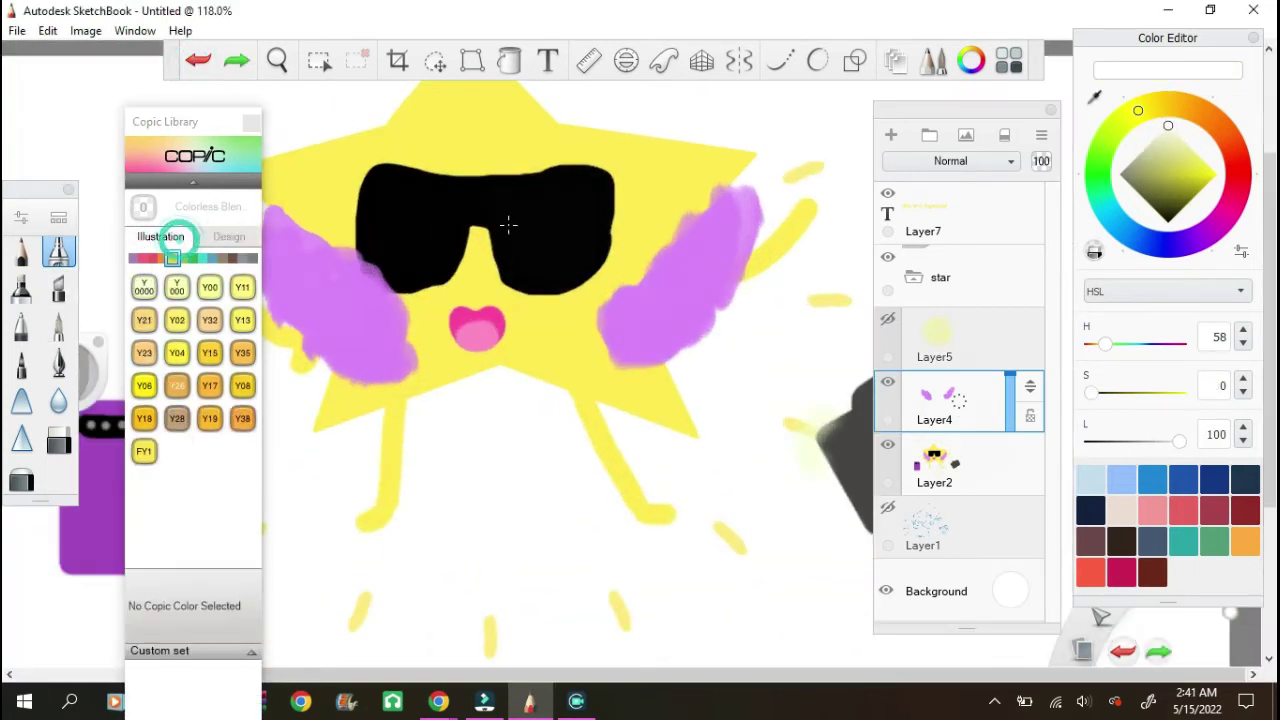
click(887, 319)
click(209, 287)
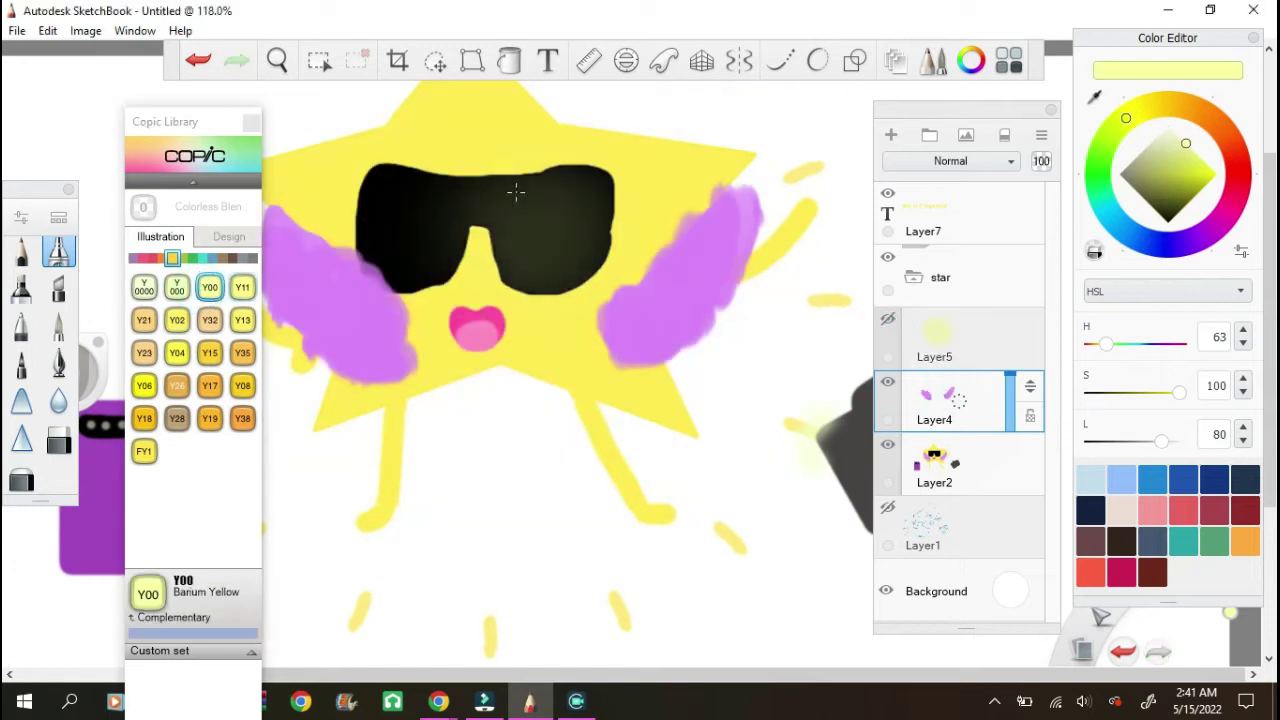
click(1168, 125)
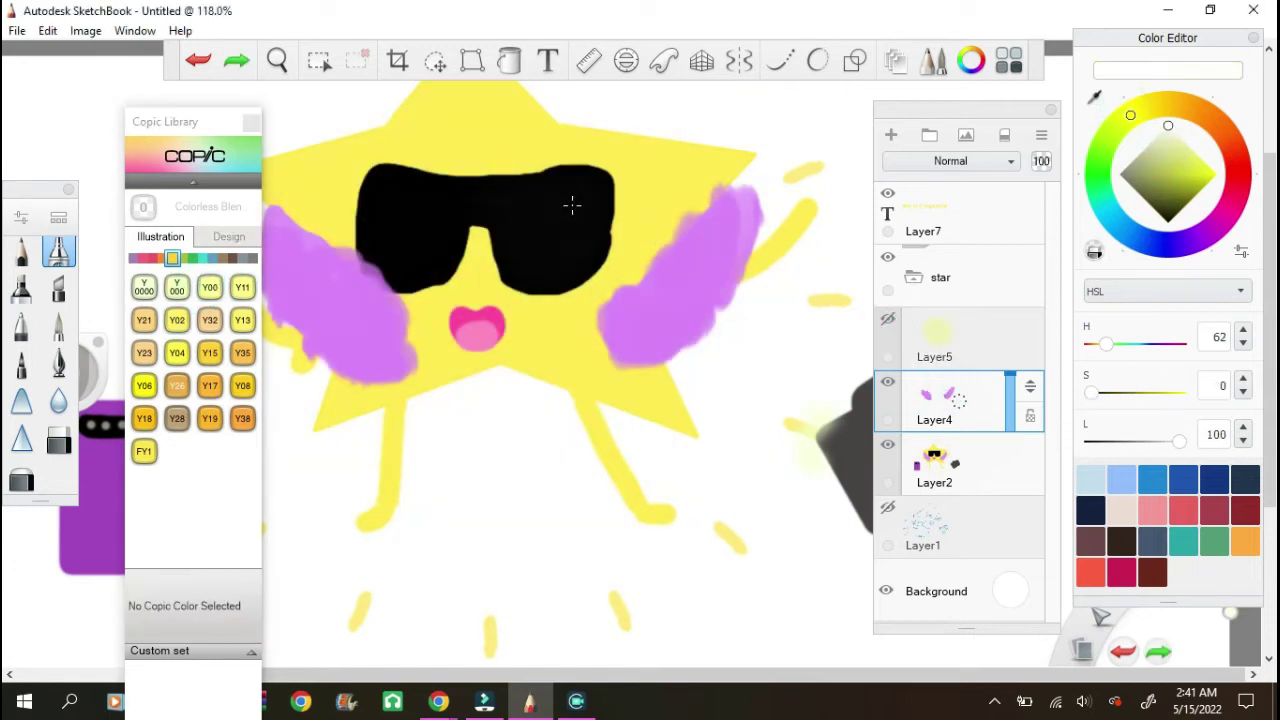
Step: Adjust the Airbrush size and flow, then airbrush white highlight streaks across both lenses
click(19, 219)
drag(672, 298, 640, 298)
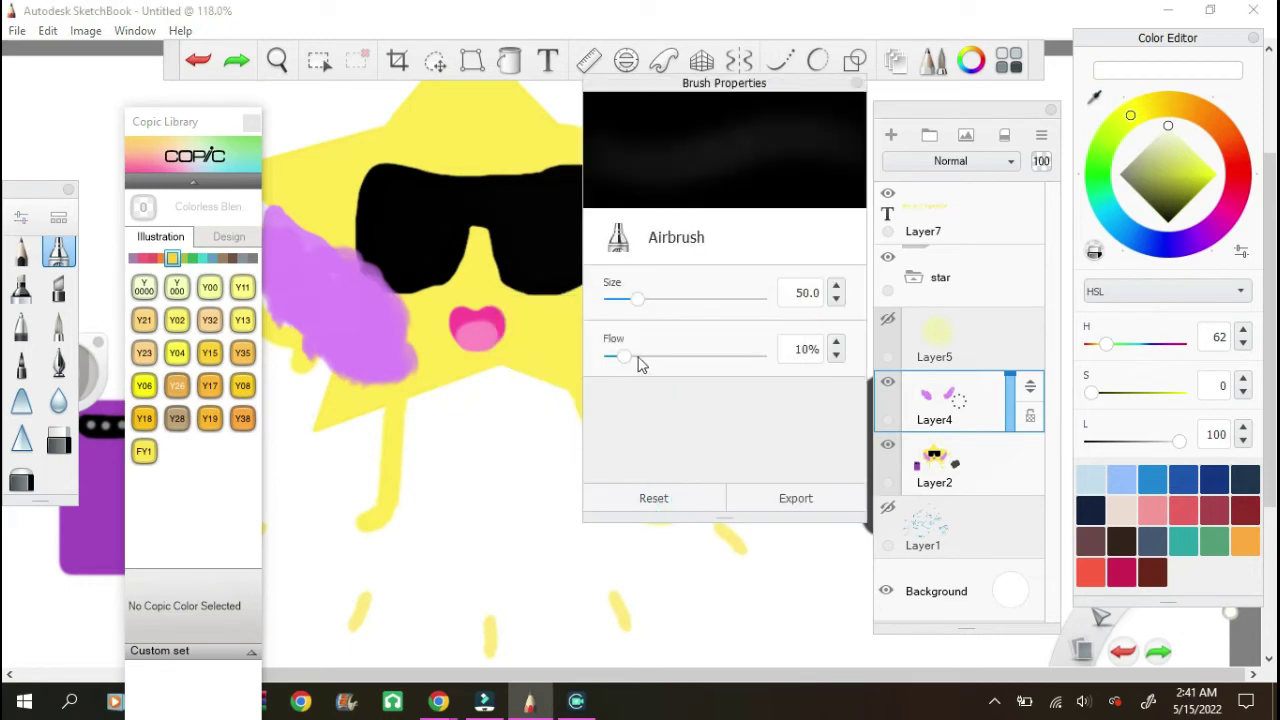
drag(625, 355, 679, 355)
drag(643, 298, 614, 298)
drag(595, 195, 527, 258)
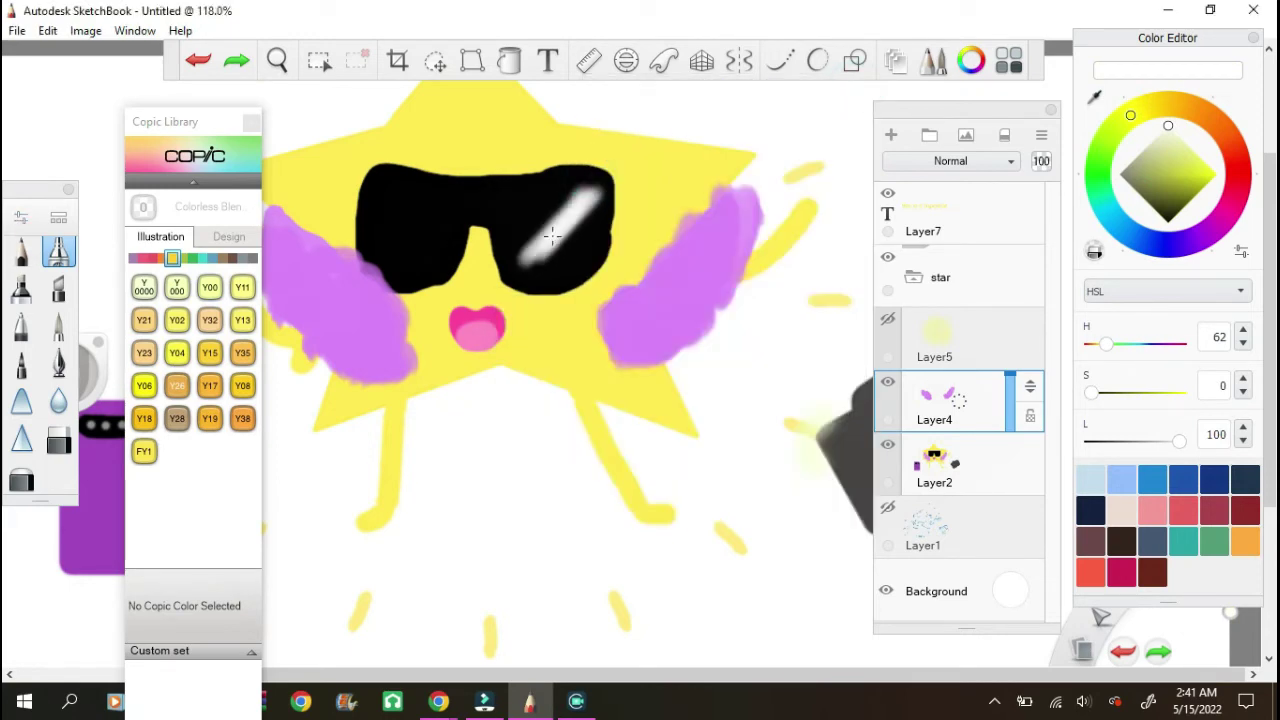
drag(446, 192, 388, 262)
scroll(484, 330, up, 5)
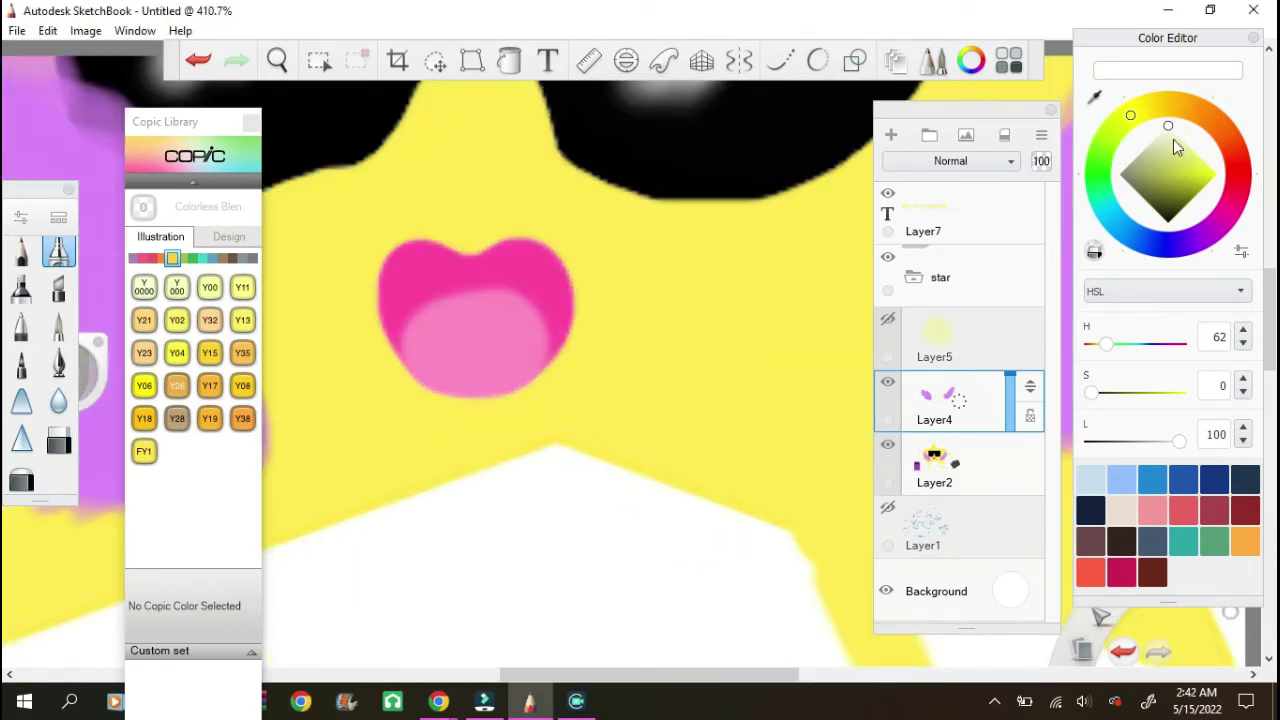
Step: On Layer2, set up a thin black brush with a vertical mirror axis through the lips
click(1096, 98)
click(766, 263)
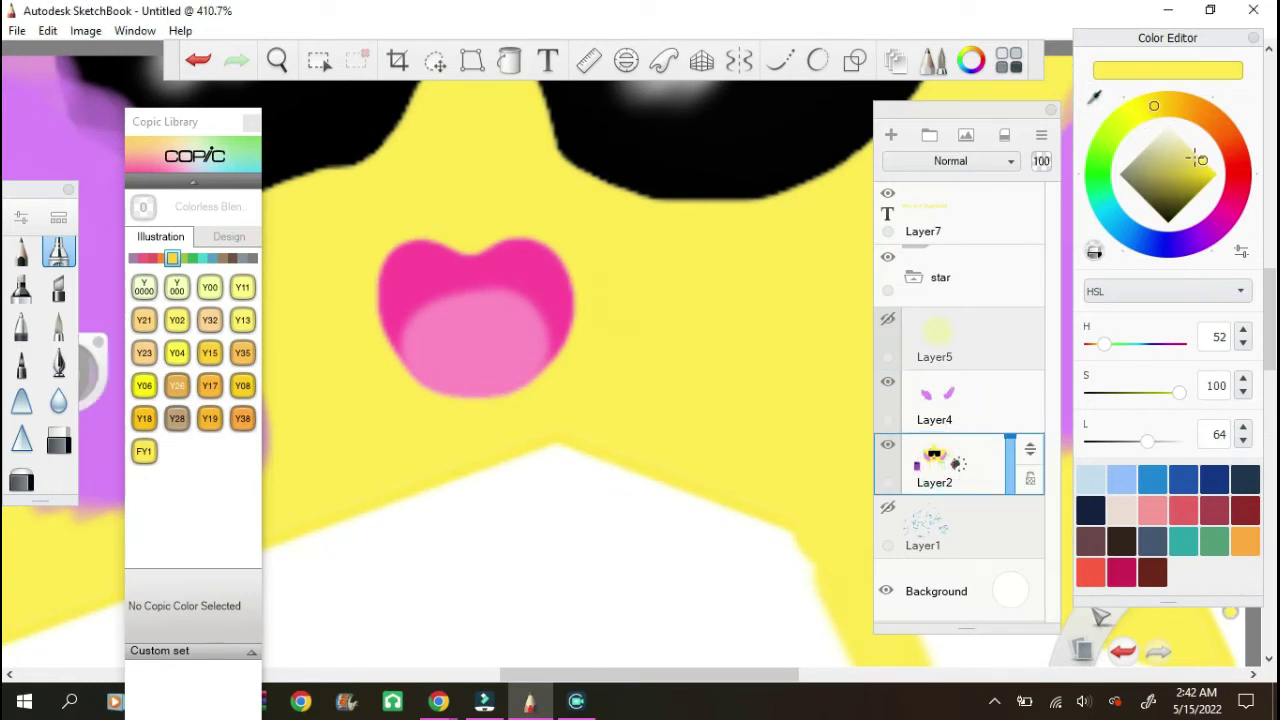
click(1164, 218)
double_click(58, 325)
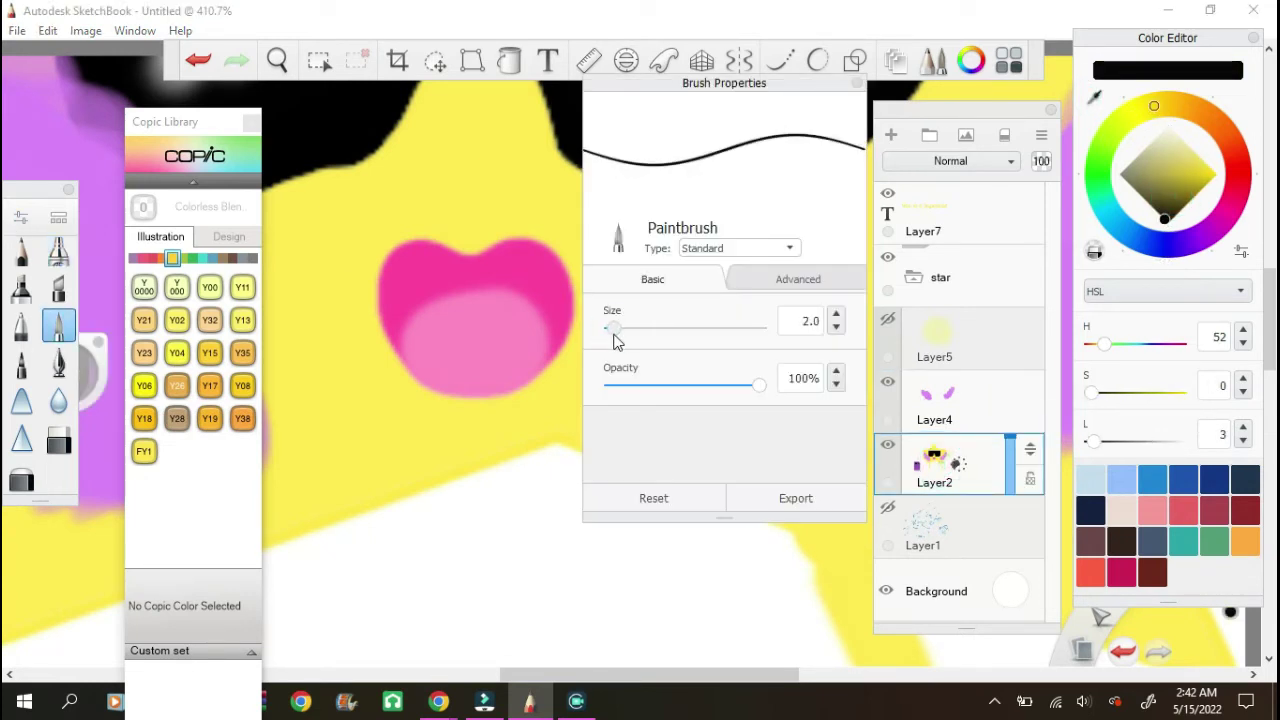
click(857, 83)
click(739, 60)
click(569, 100)
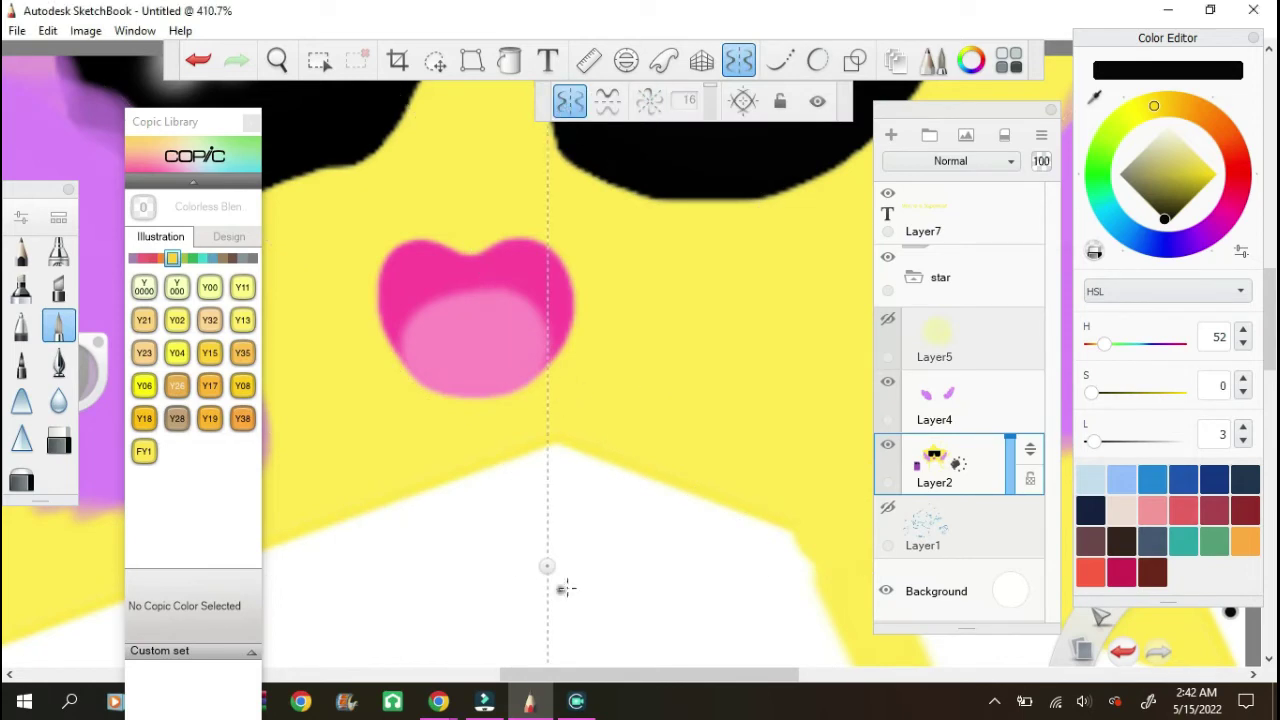
Step: Draw mirrored black whiskers beside the lips, then turn mirroring off
key(ctrl+z)
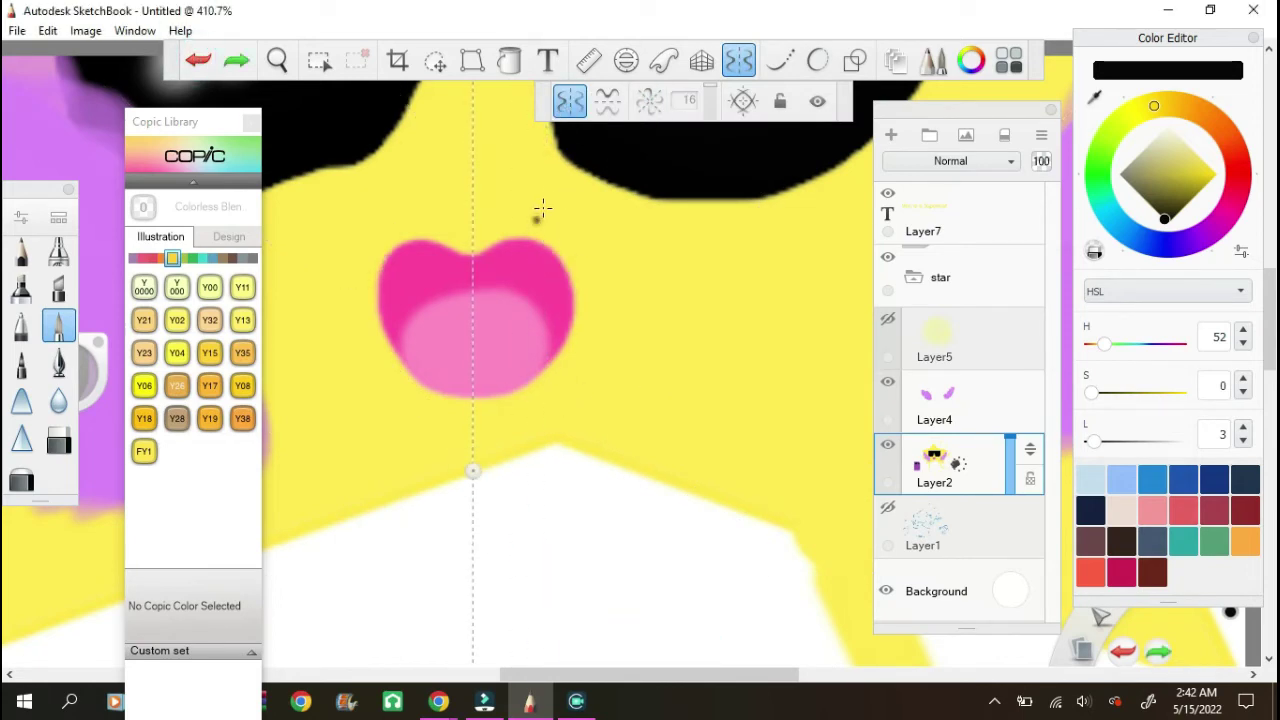
drag(612, 233, 633, 335)
key(ctrl+z)
drag(612, 233, 633, 335)
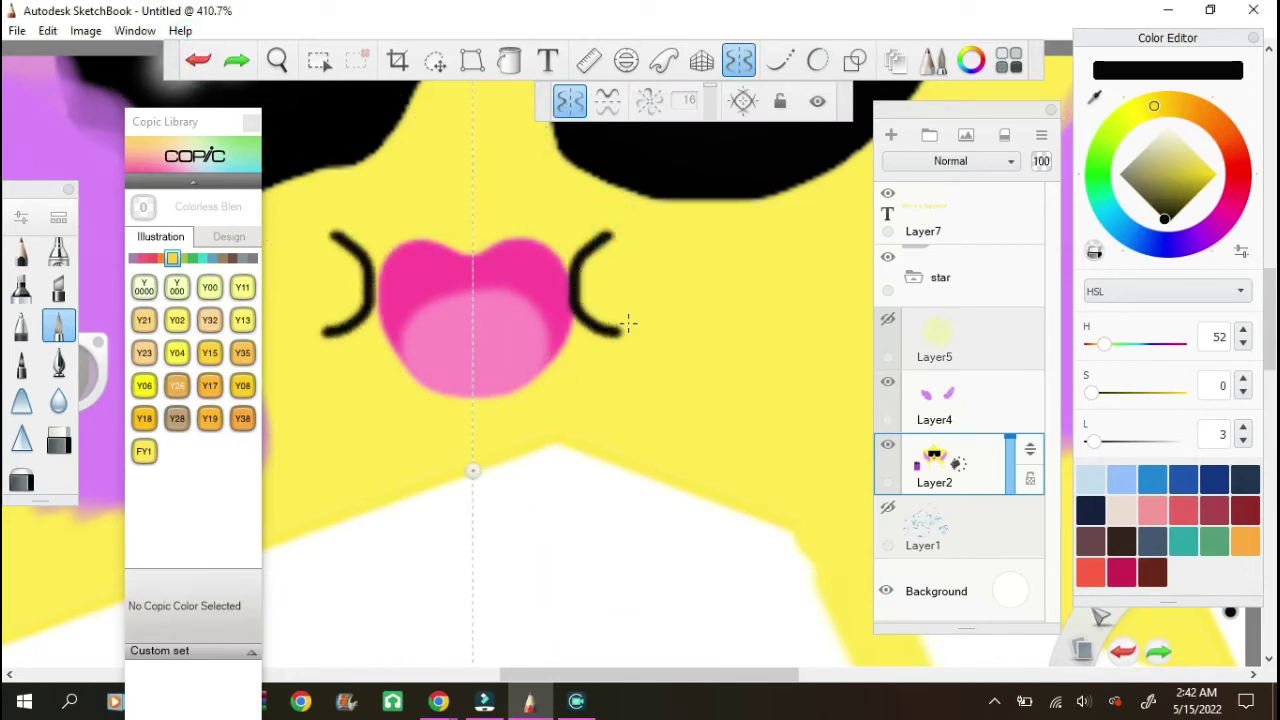
click(750, 62)
Step: Remove the whiskers and discard a trial stroke right of the lips
scroll(835, 123, down, 3)
scroll(786, 314, down, 5)
scroll(814, 263, up, 5)
click(197, 60)
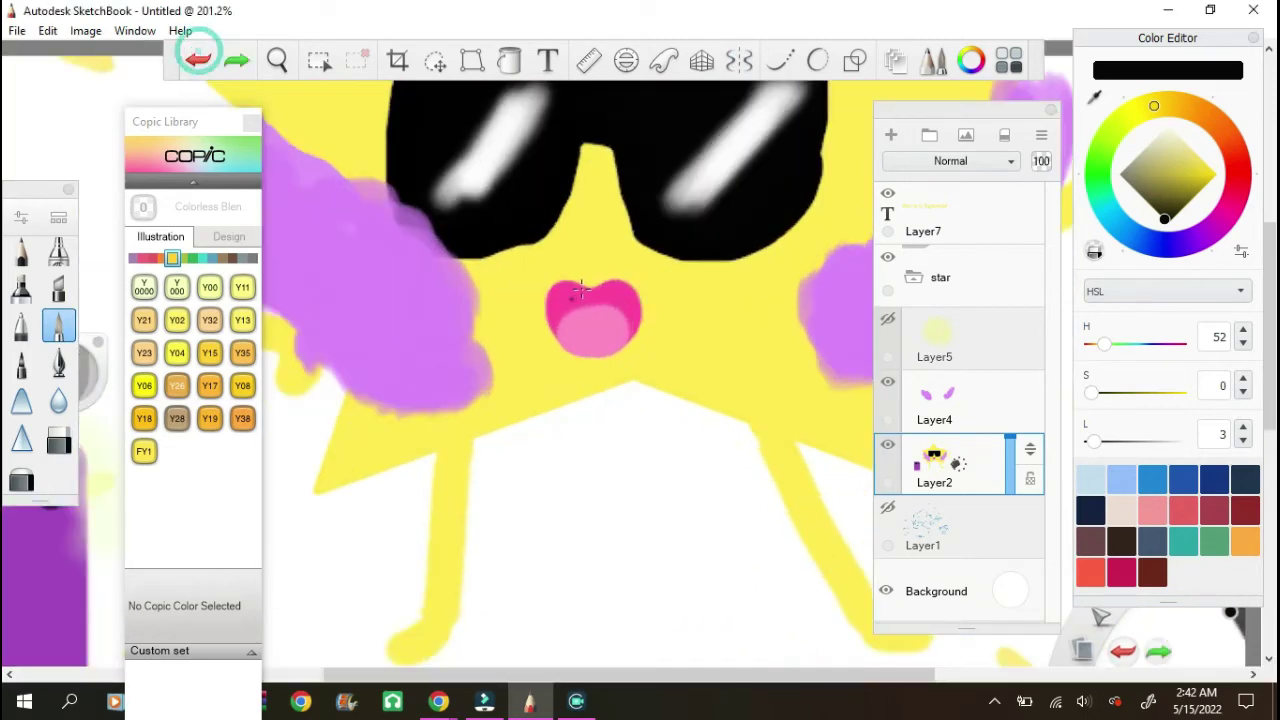
scroll(613, 243, up, 3)
drag(630, 245, 648, 318)
key(ctrl+z)
scroll(600, 250, up, 2)
Step: Magic Wand select the dark pink lips, try enlarging them, then undo and deselect
click(318, 60)
click(625, 101)
click(655, 310)
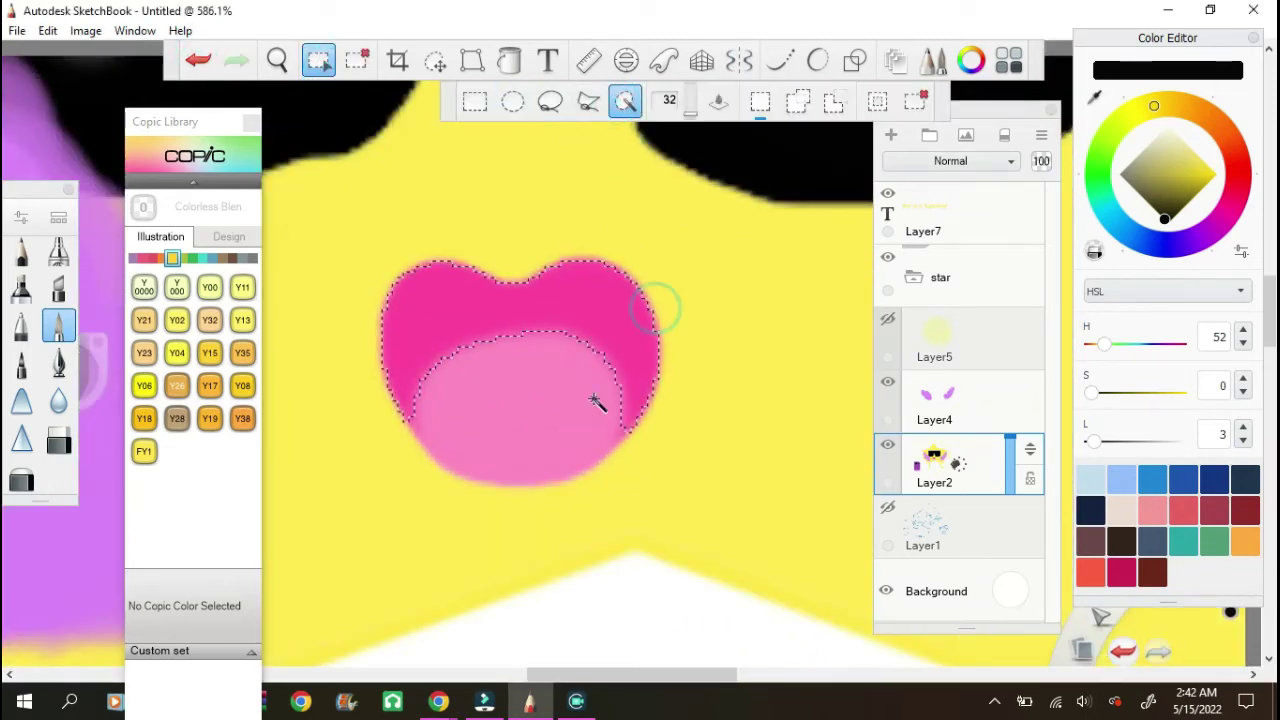
key(v)
drag(494, 263, 517, 371)
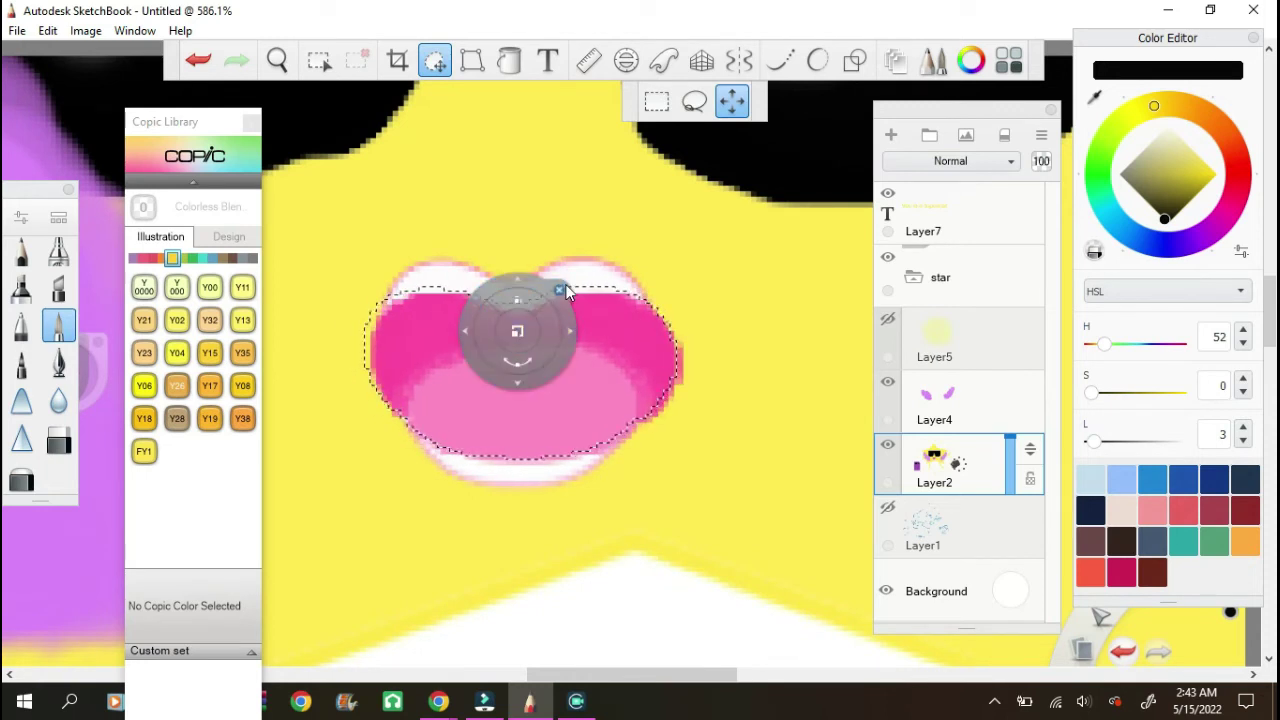
click(195, 61)
click(550, 278)
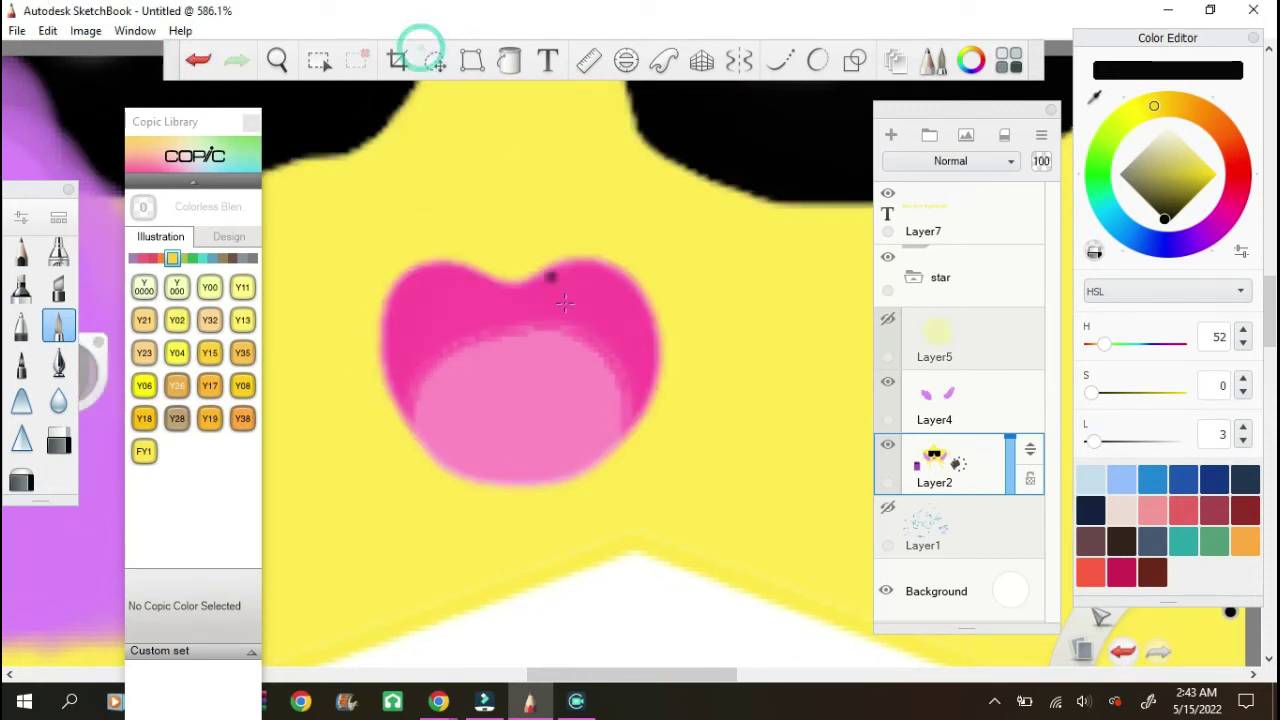
Step: With the star's yellow and a smaller brush, flatten the lips' top edge
drag(1100, 100, 443, 251)
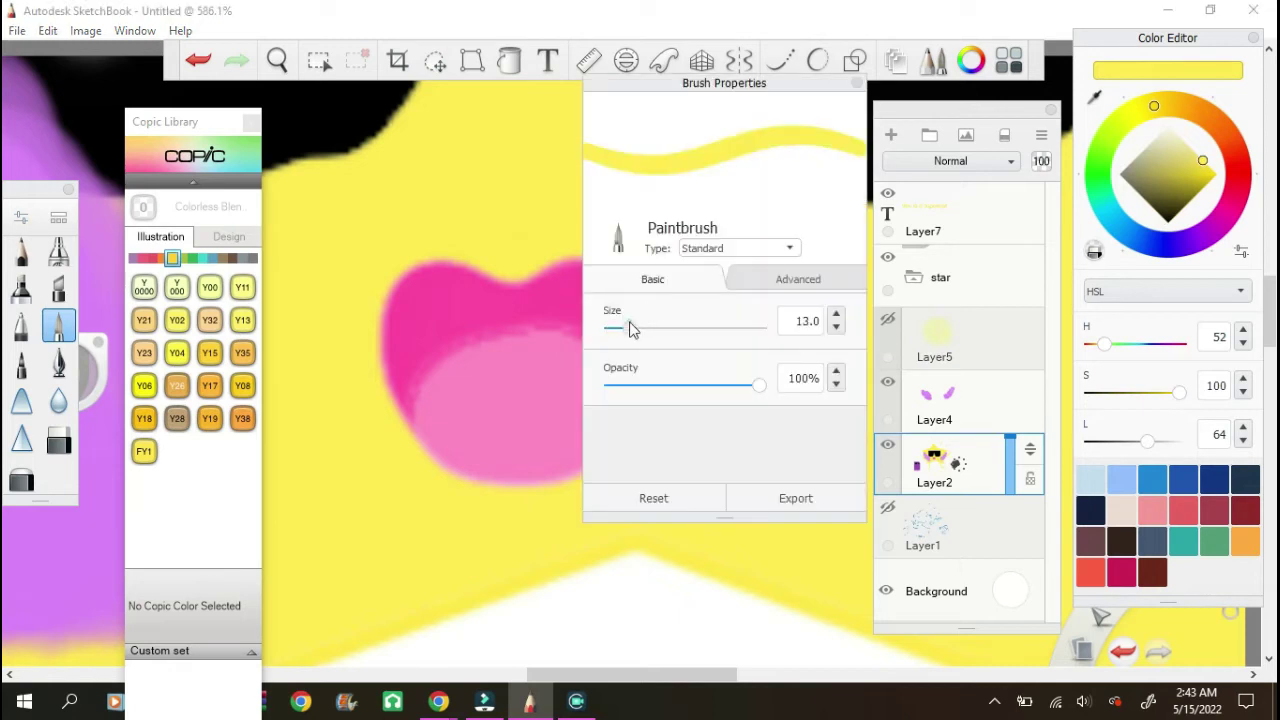
drag(600, 300, 516, 229)
key(ctrl+z)
key(ctrl+b)
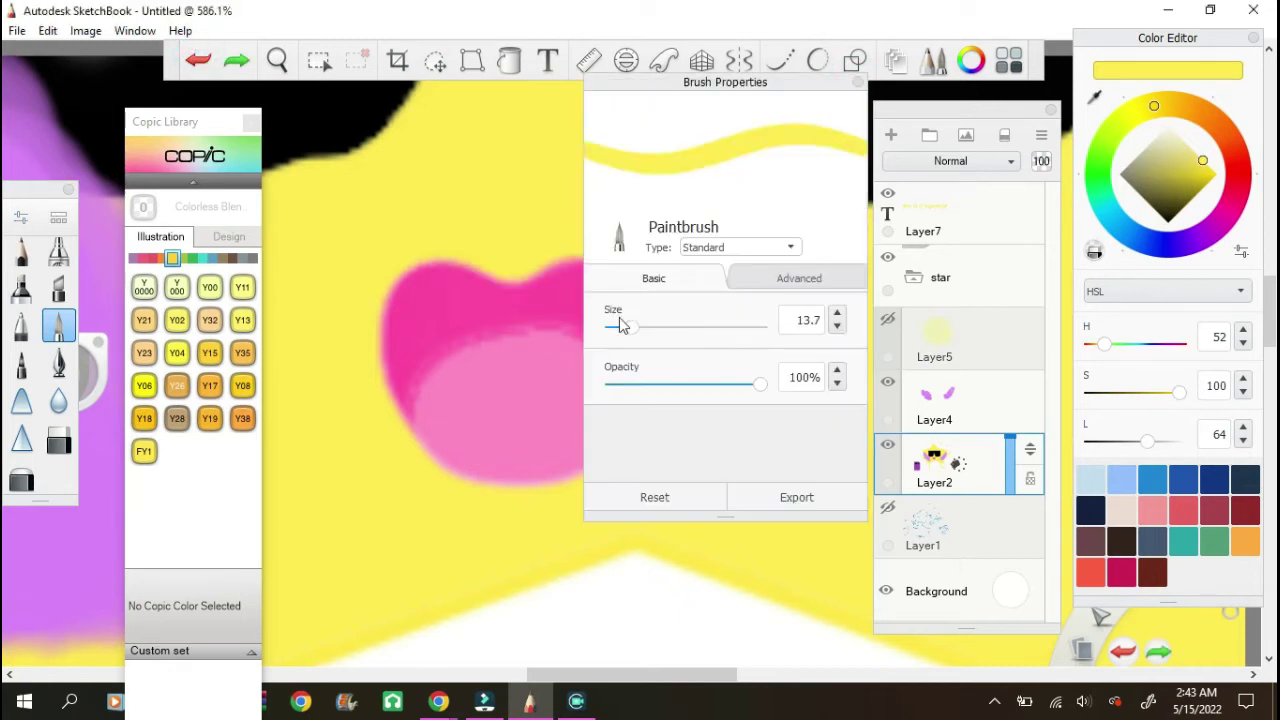
drag(620, 320, 608, 320)
key(ctrl+b)
drag(590, 268, 430, 272)
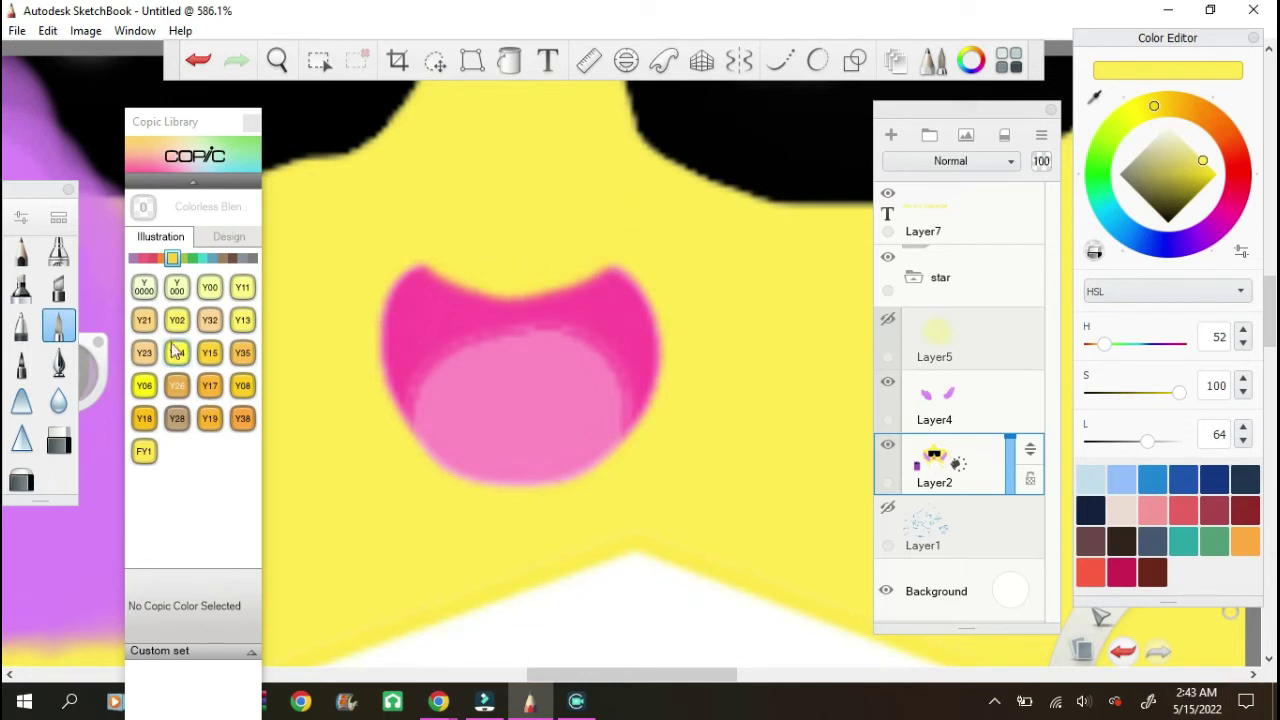
Step: Sample the mouth's pink and try a flood fill on the mouth, undoing it
mouse_move(1094, 97)
mouse_down()
mouse_move(617, 314)
mouse_move(628, 335)
mouse_up()
key(ctrl+b)
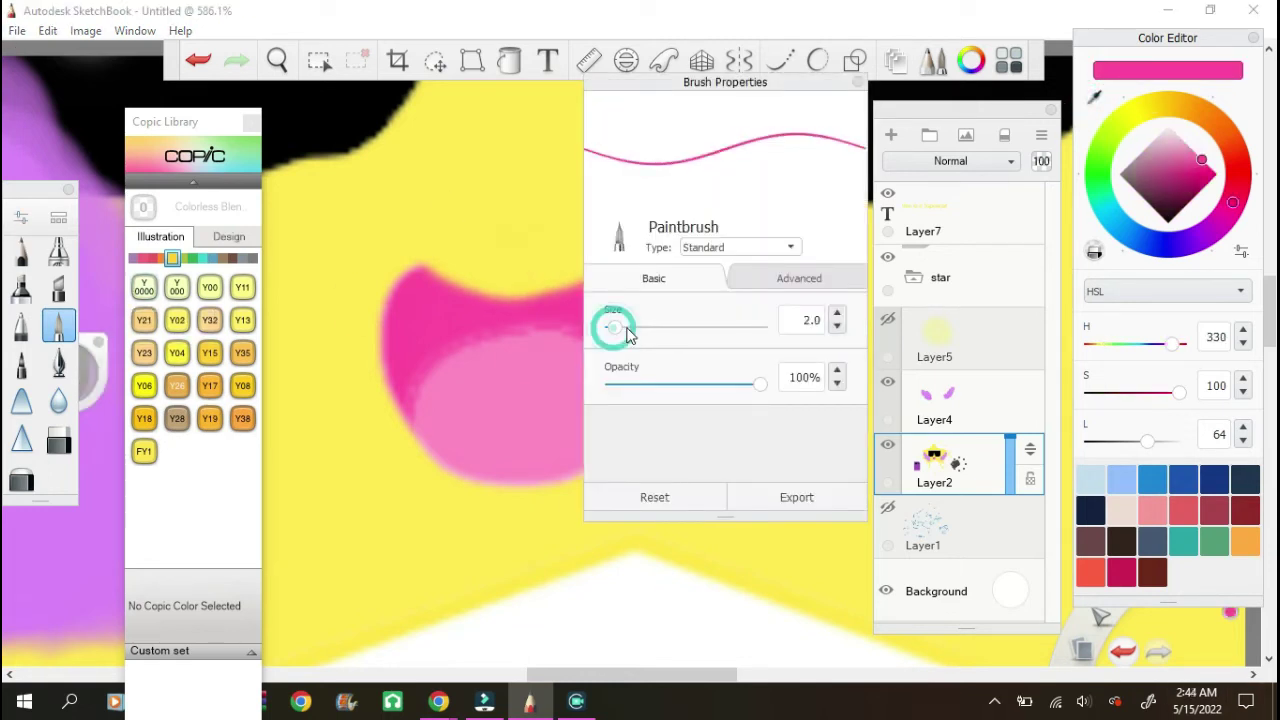
key(ctrl+b)
click(510, 60)
click(586, 300)
click(198, 60)
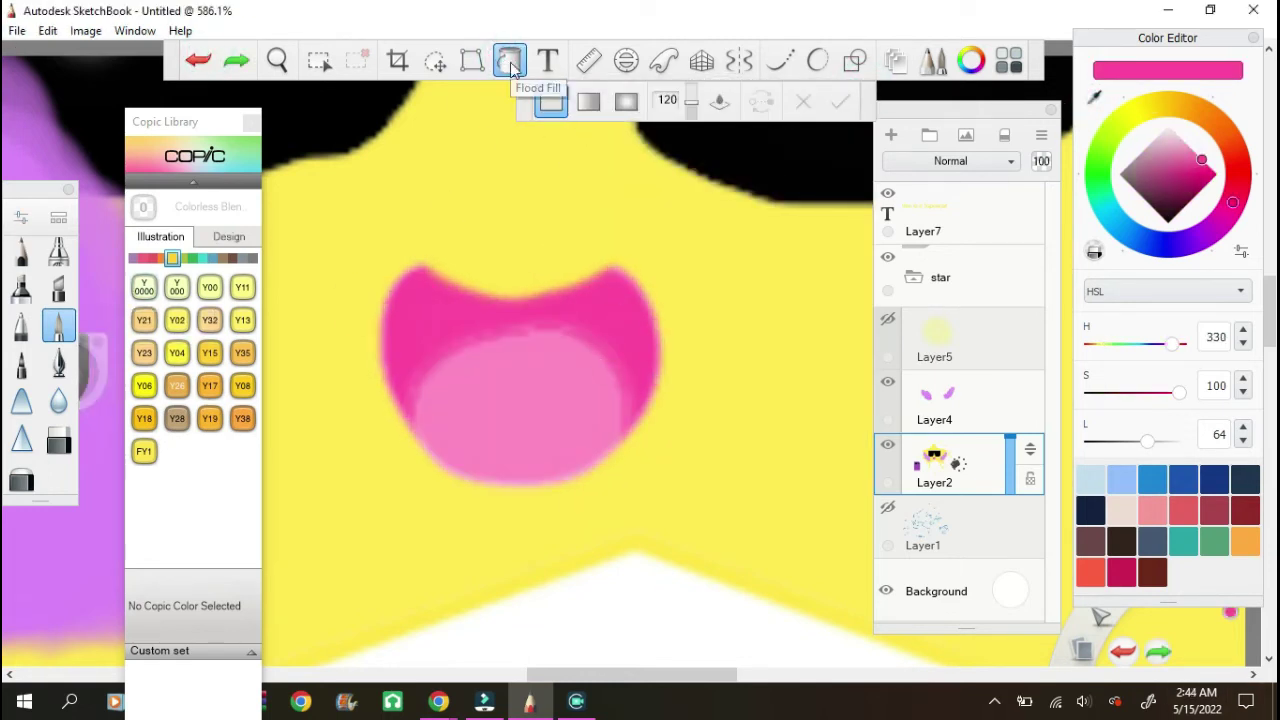
Step: Select the mouth region by colour, fill it pink, then sample black from the sunglasses
click(318, 60)
click(615, 338)
click(510, 60)
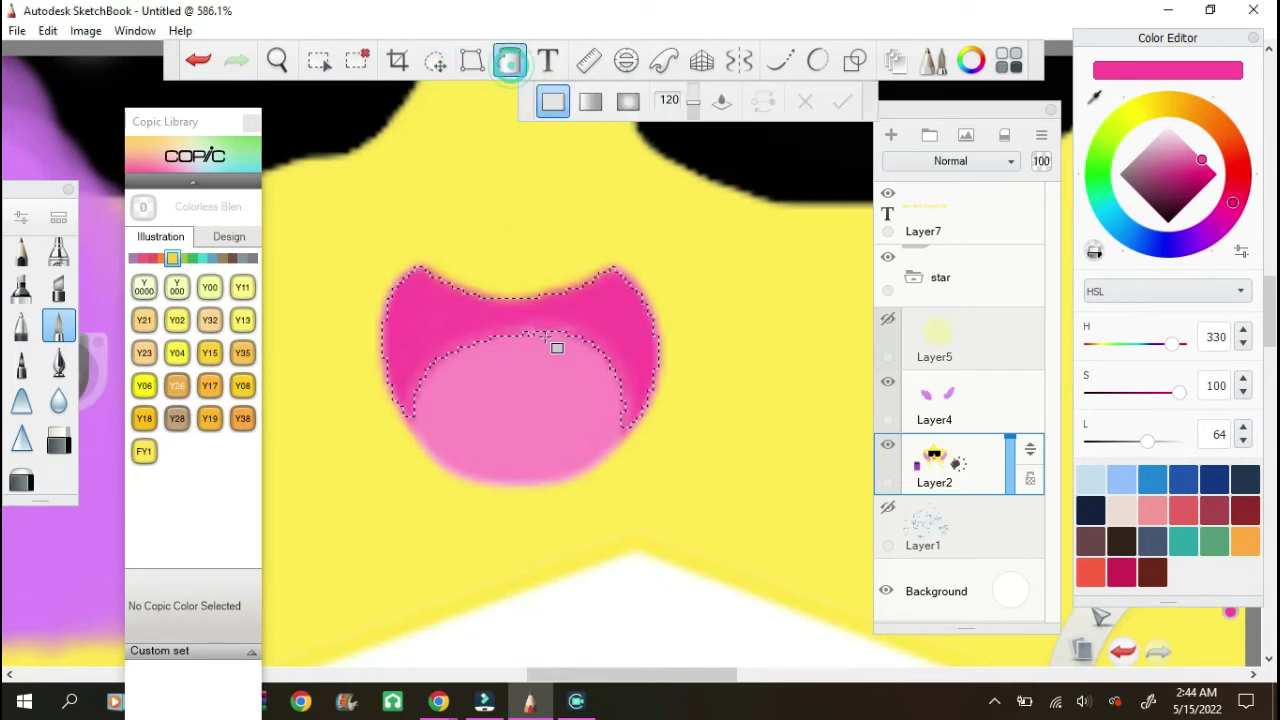
click(555, 340)
click(360, 60)
key(alt)
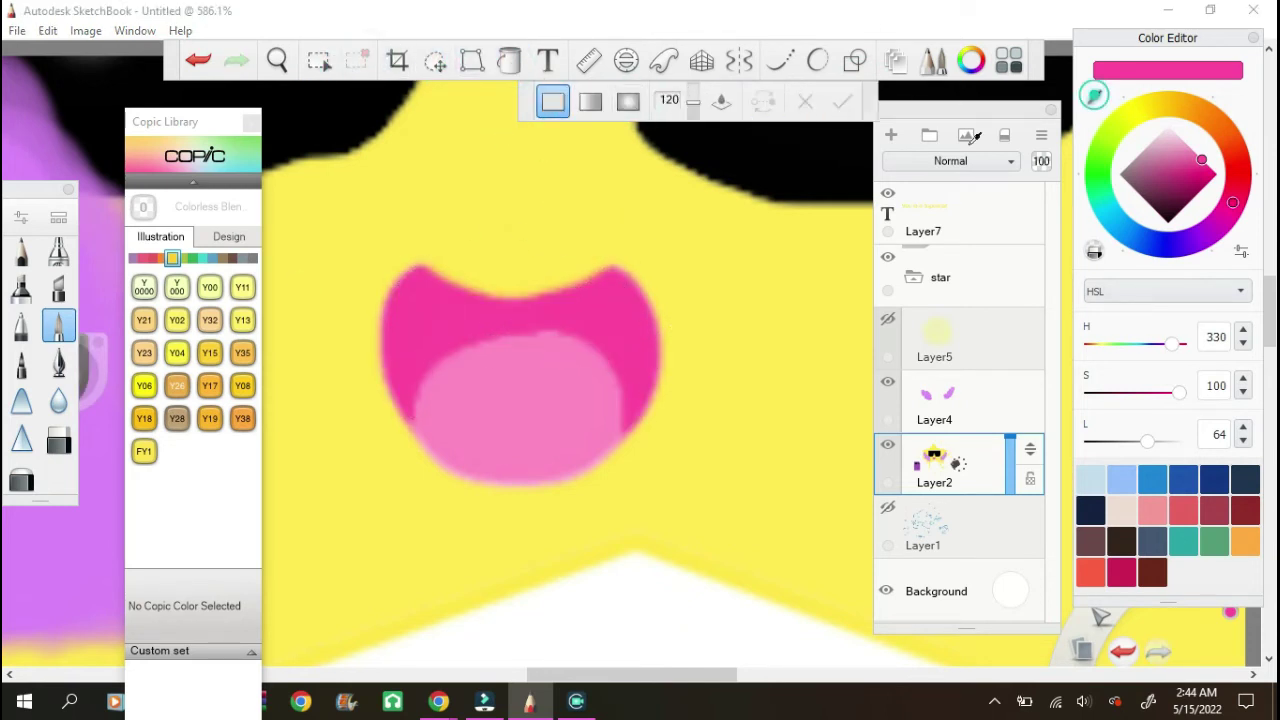
click(360, 103)
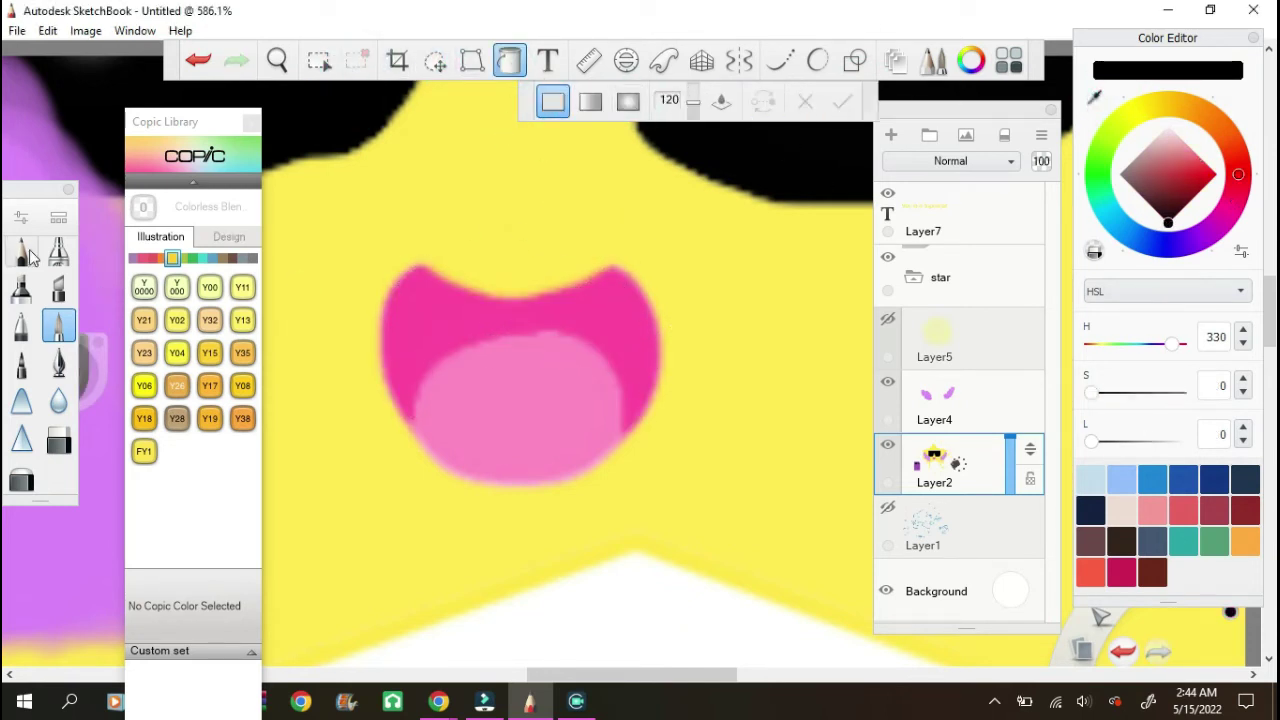
Step: Paint black over the yellow gap under the sunglasses
click(277, 60)
mouse_move(373, 112)
mouse_down()
mouse_move(438, 177)
mouse_move(268, 262)
mouse_move(279, 248)
mouse_up()
drag(394, 212, 369, 218)
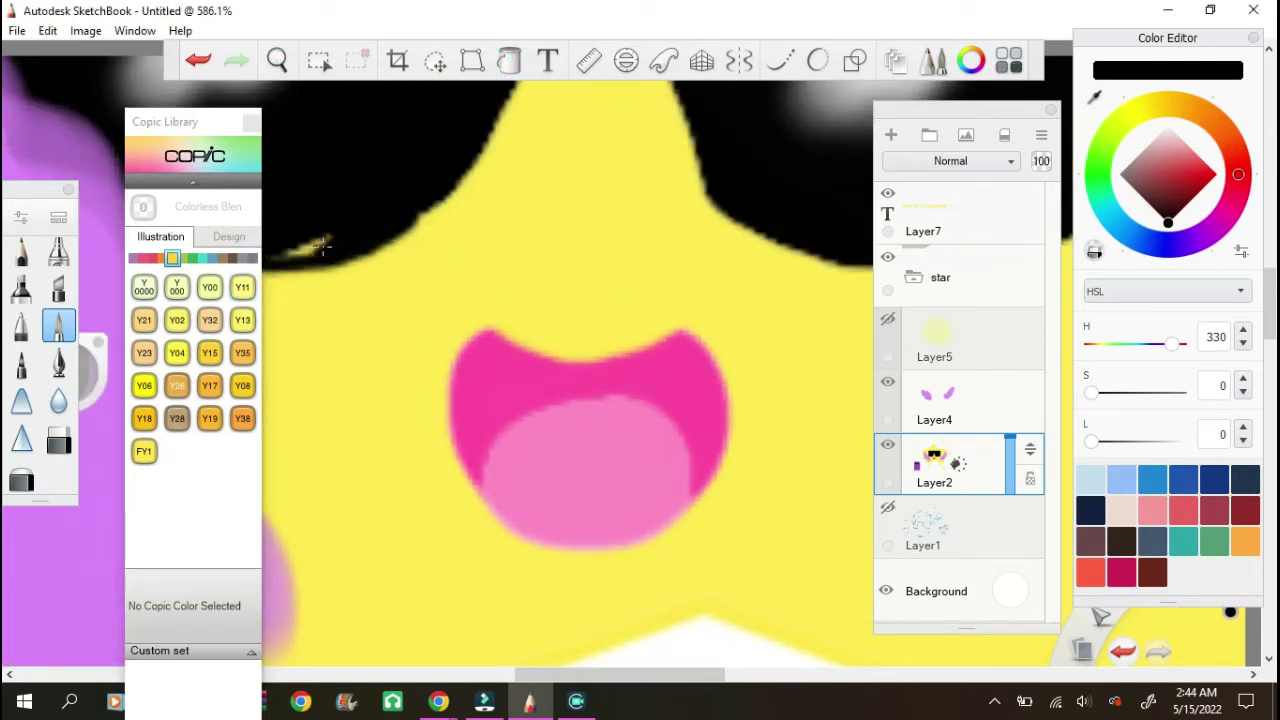
scroll(320, 244, down, 2)
scroll(300, 240, down, 2)
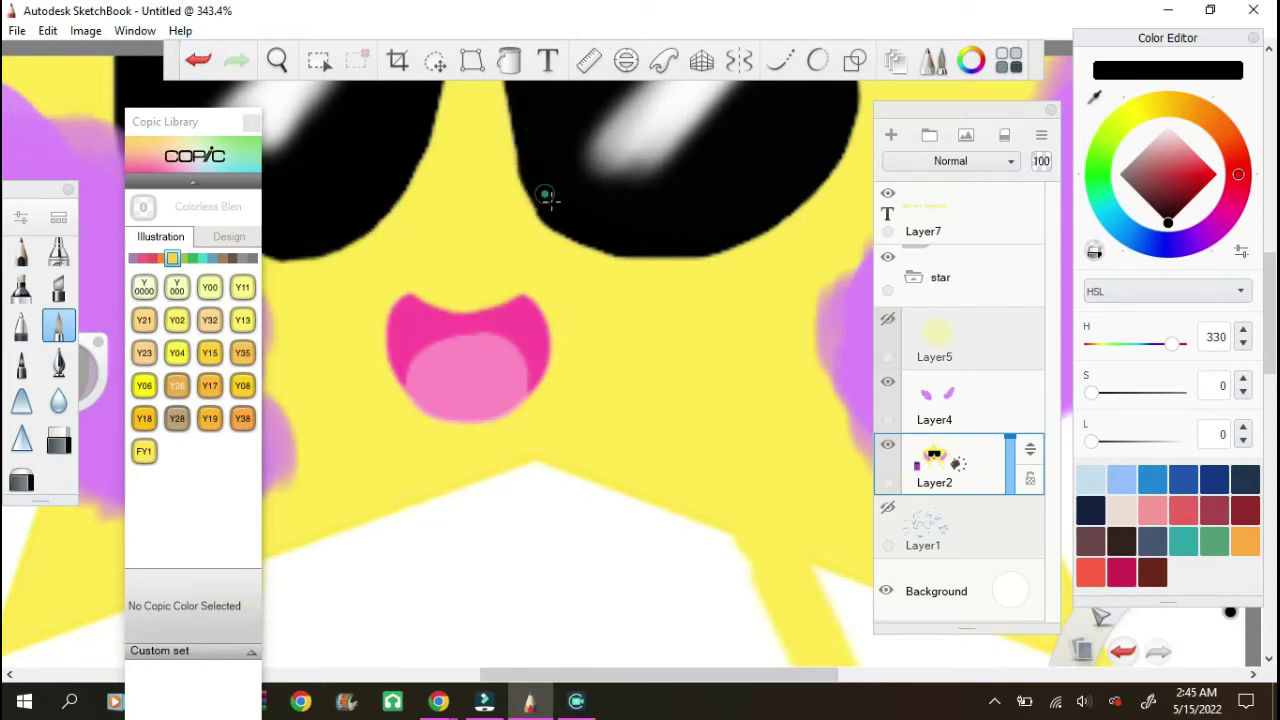
scroll(546, 196, down, 10)
Step: Show the glow layer, collapse the star group, hide the background, and draw a crop box around the design
click(887, 319)
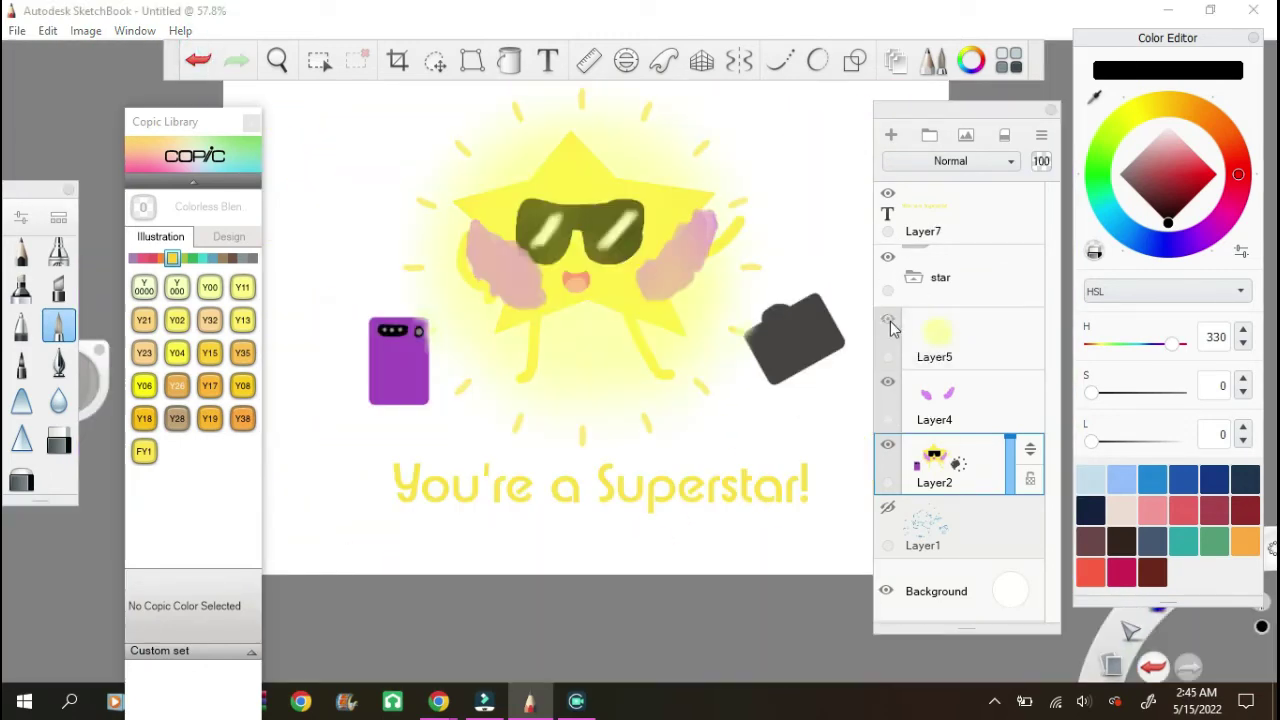
scroll(655, 218, down, 3)
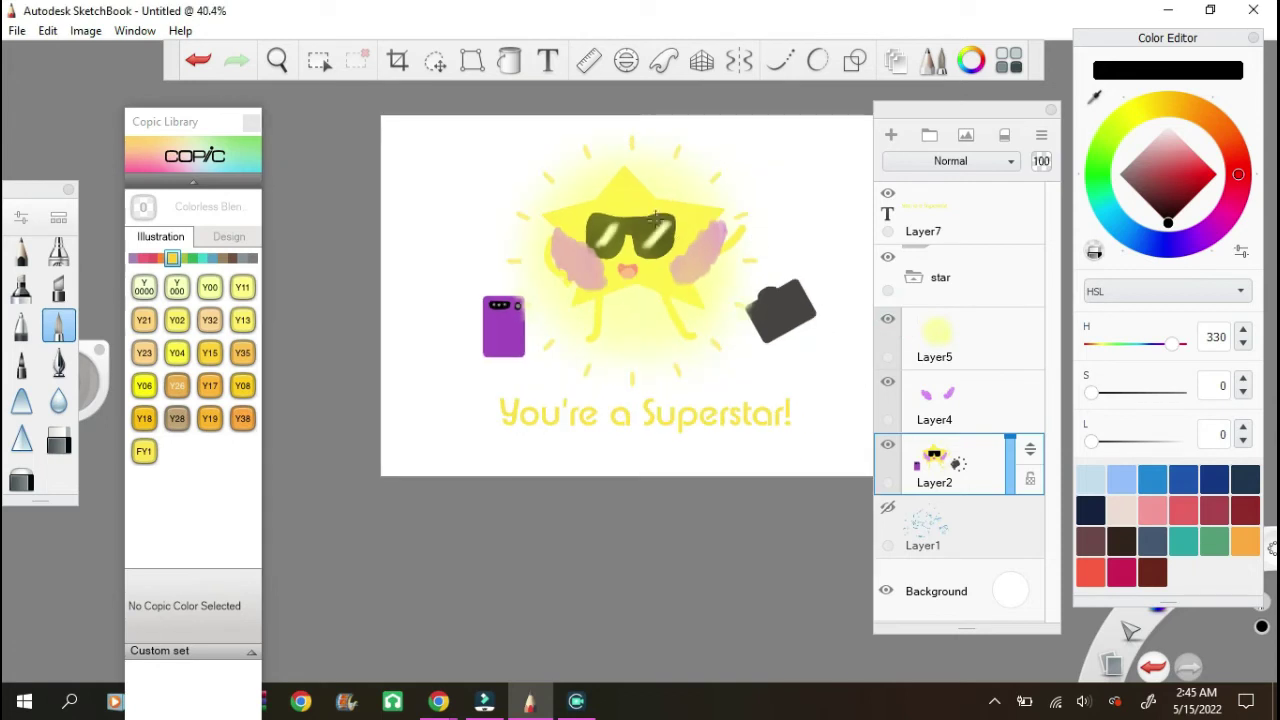
click(915, 287)
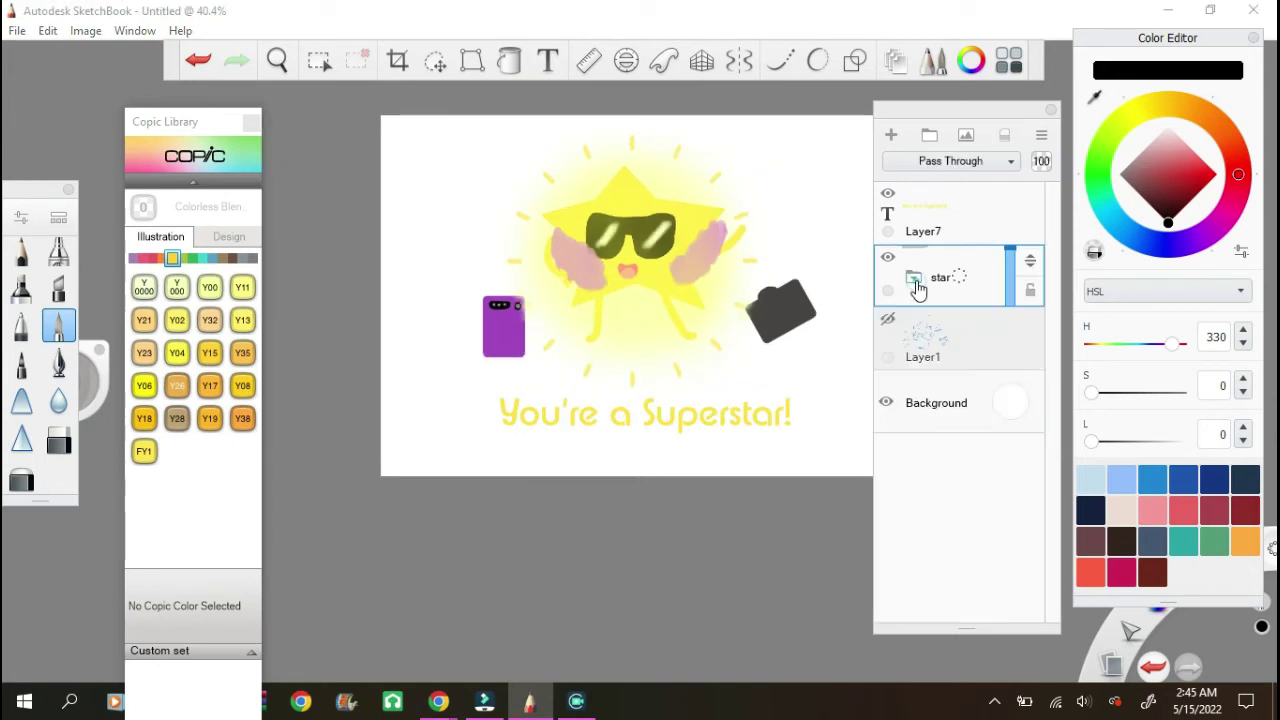
click(886, 402)
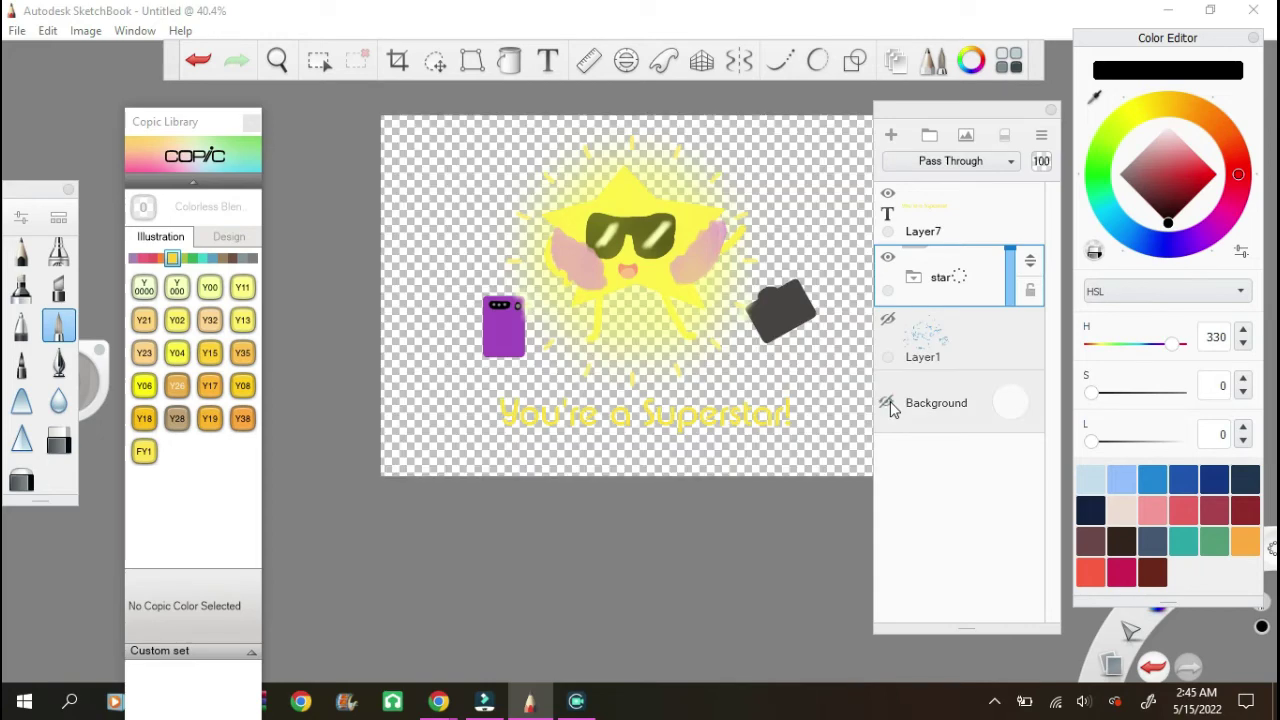
scroll(791, 225, down, 2)
click(397, 60)
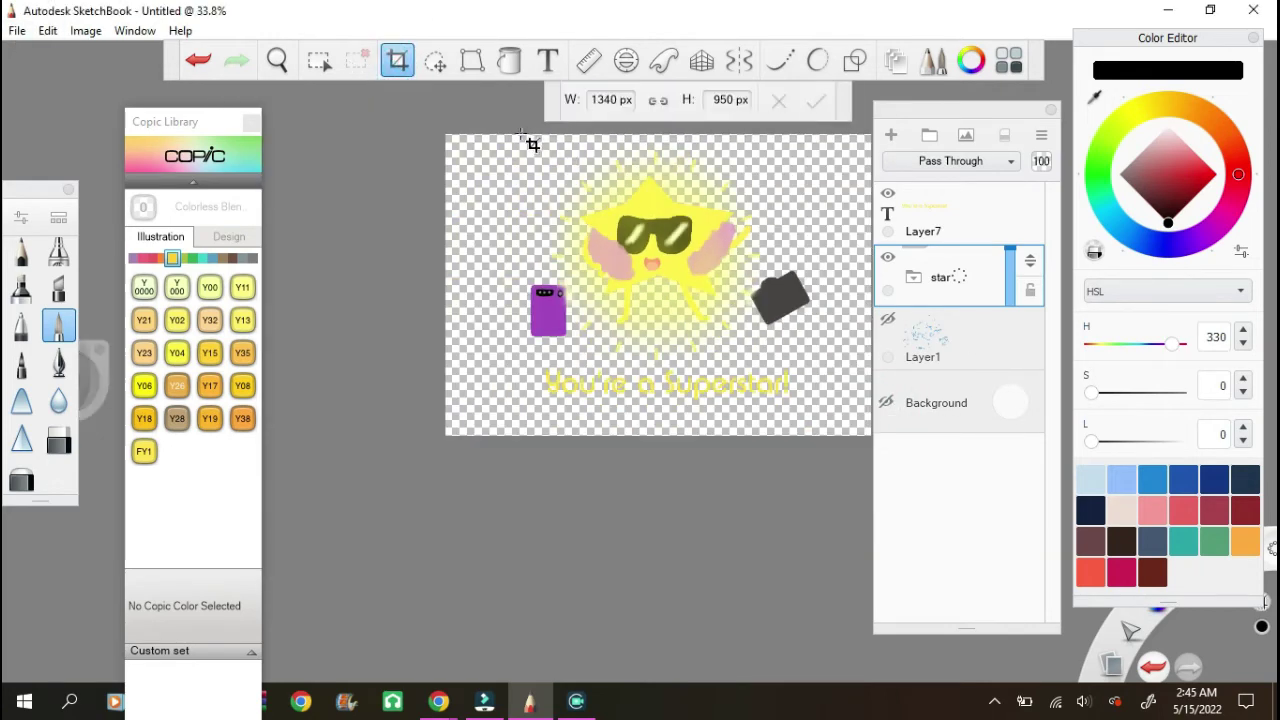
drag(531, 140, 841, 450)
Step: Apply the crop and save the design as superstar merch design.psd
click(816, 100)
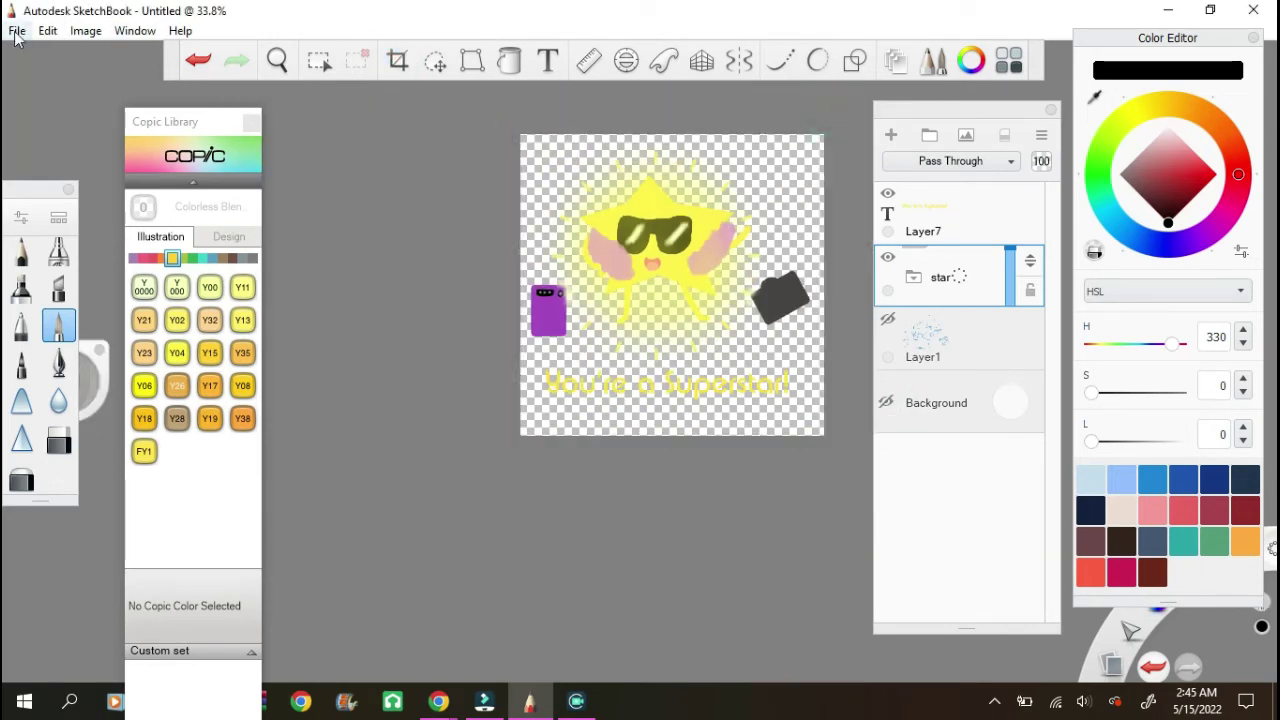
click(17, 30)
click(60, 140)
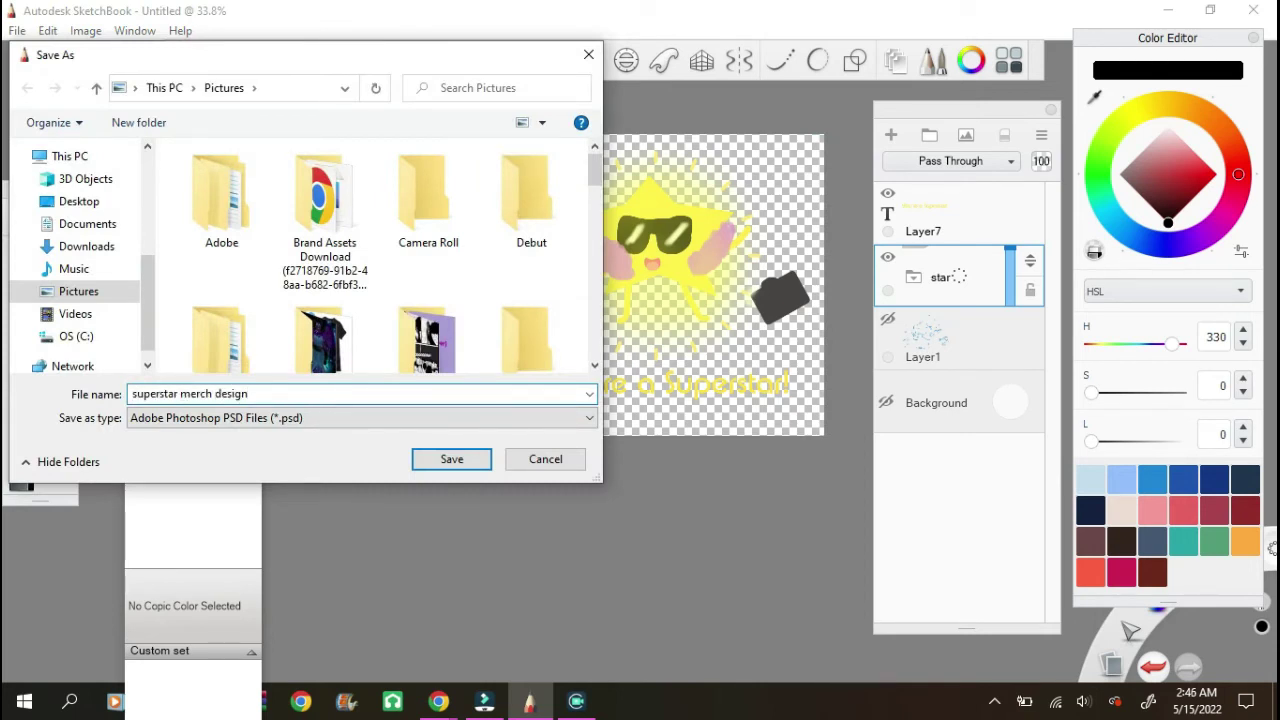
click(452, 459)
Step: Export a flattened copy as superstar merch design1.png in the graphic designs folder
click(17, 30)
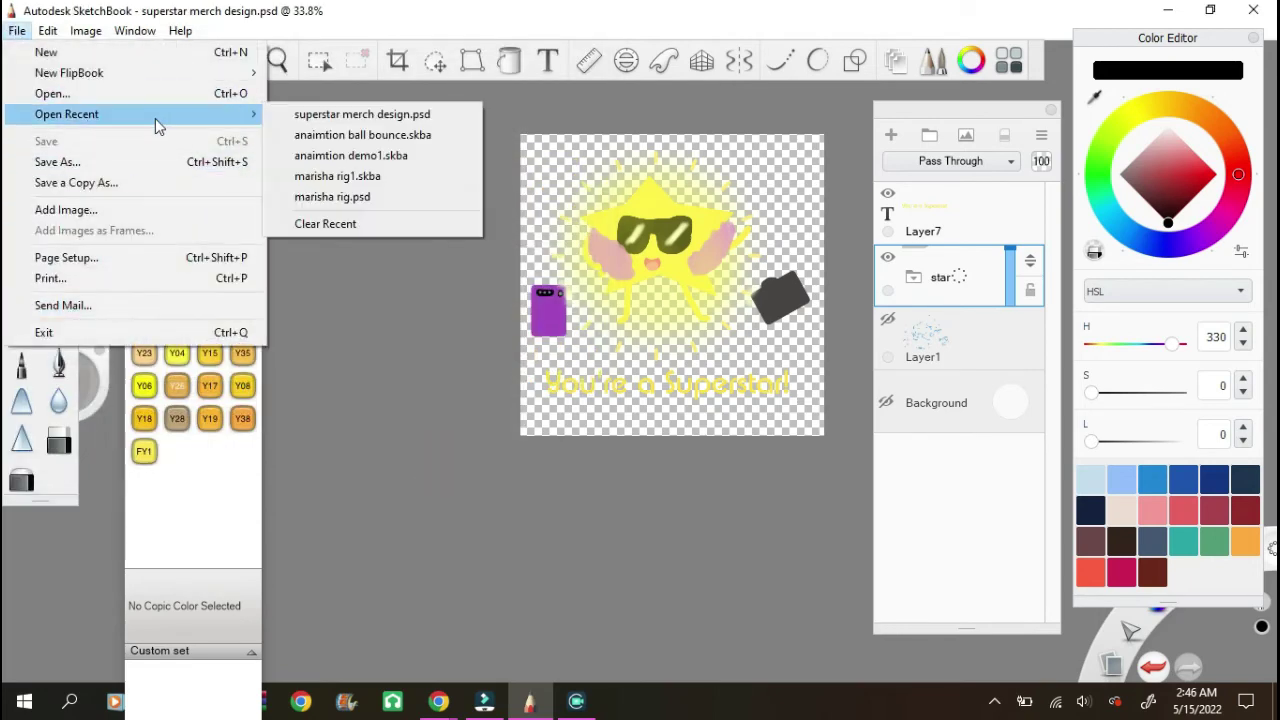
click(120, 162)
click(360, 418)
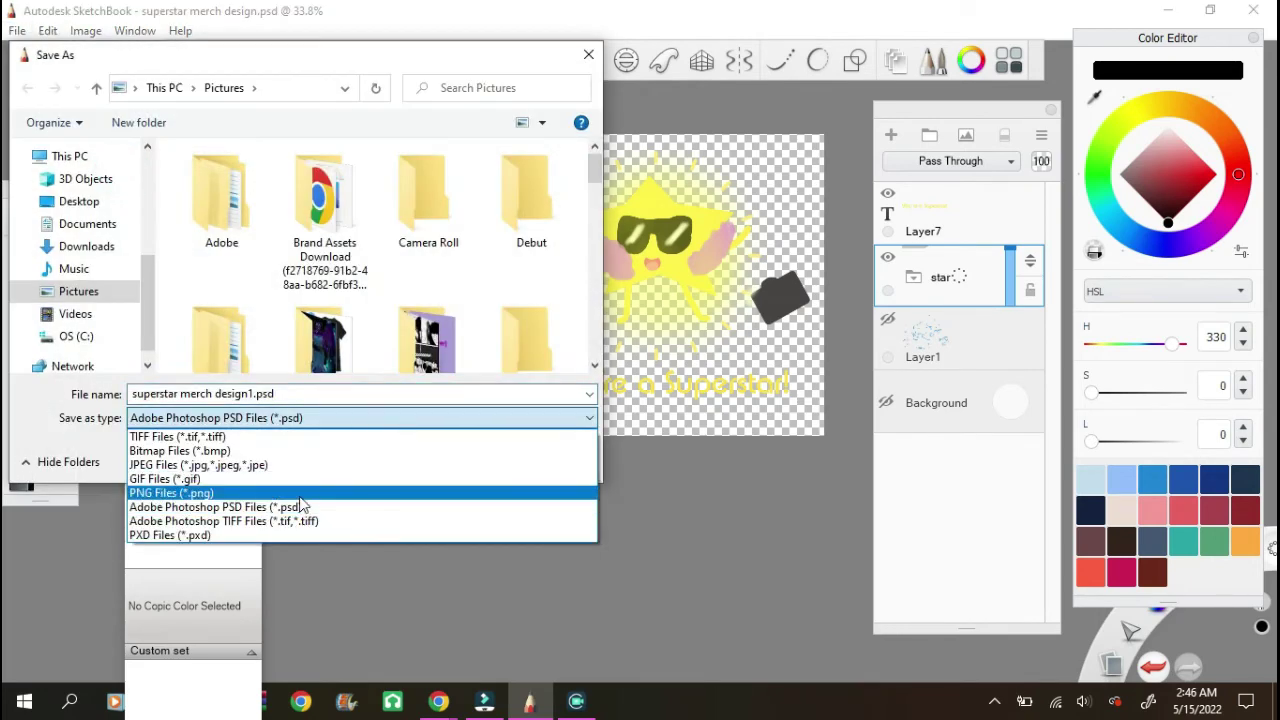
click(288, 493)
double_click(324, 335)
click(451, 460)
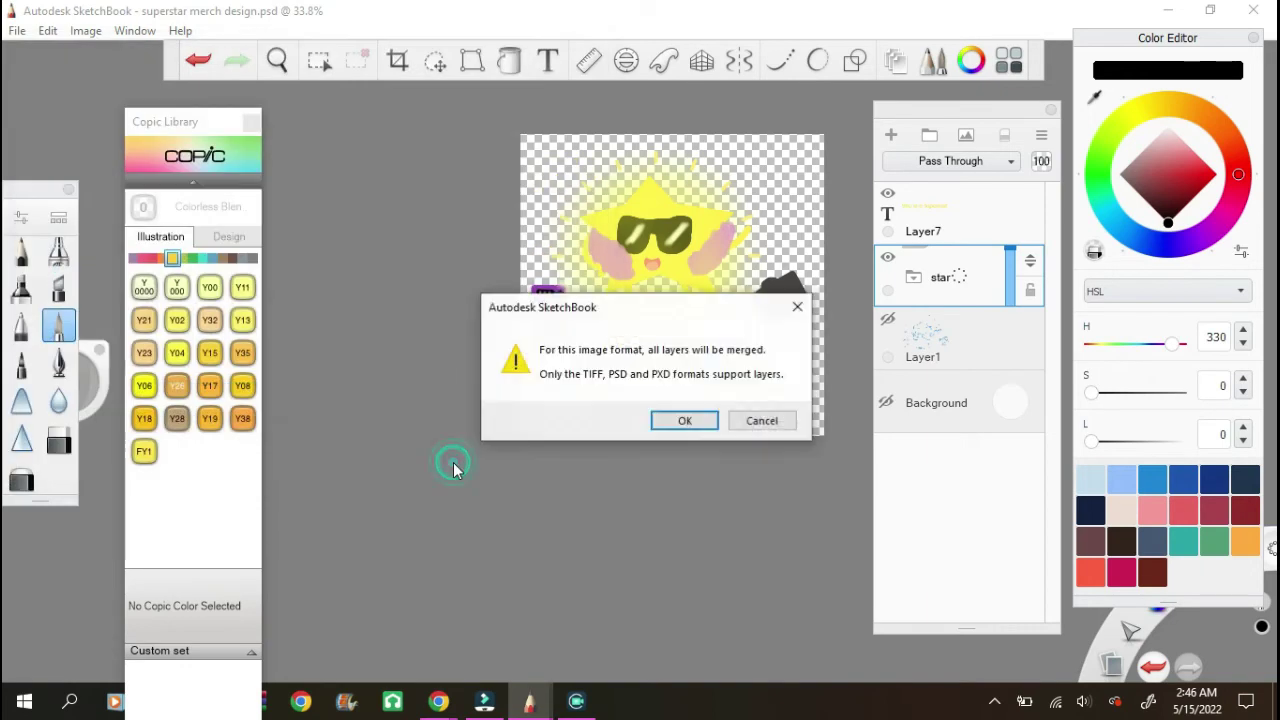
click(688, 420)
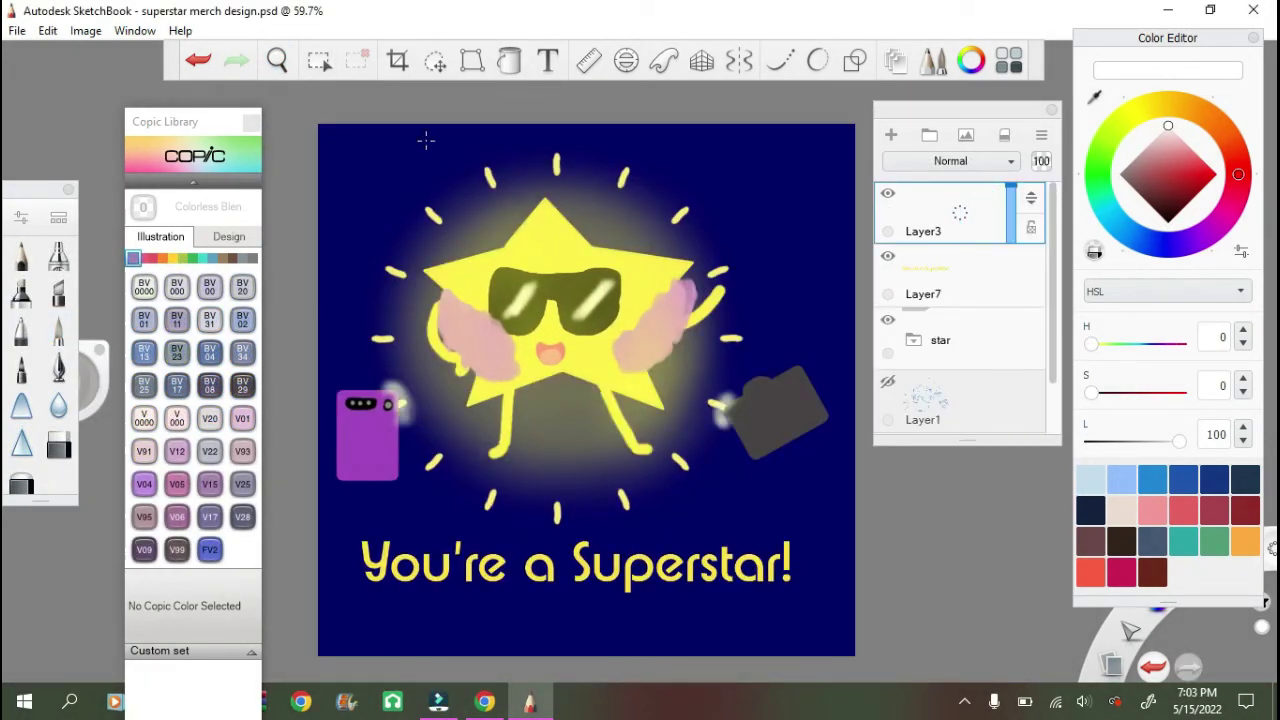
Step: Enlarge the brush to size 10 and stamp white sparkles across the navy background
click(21, 216)
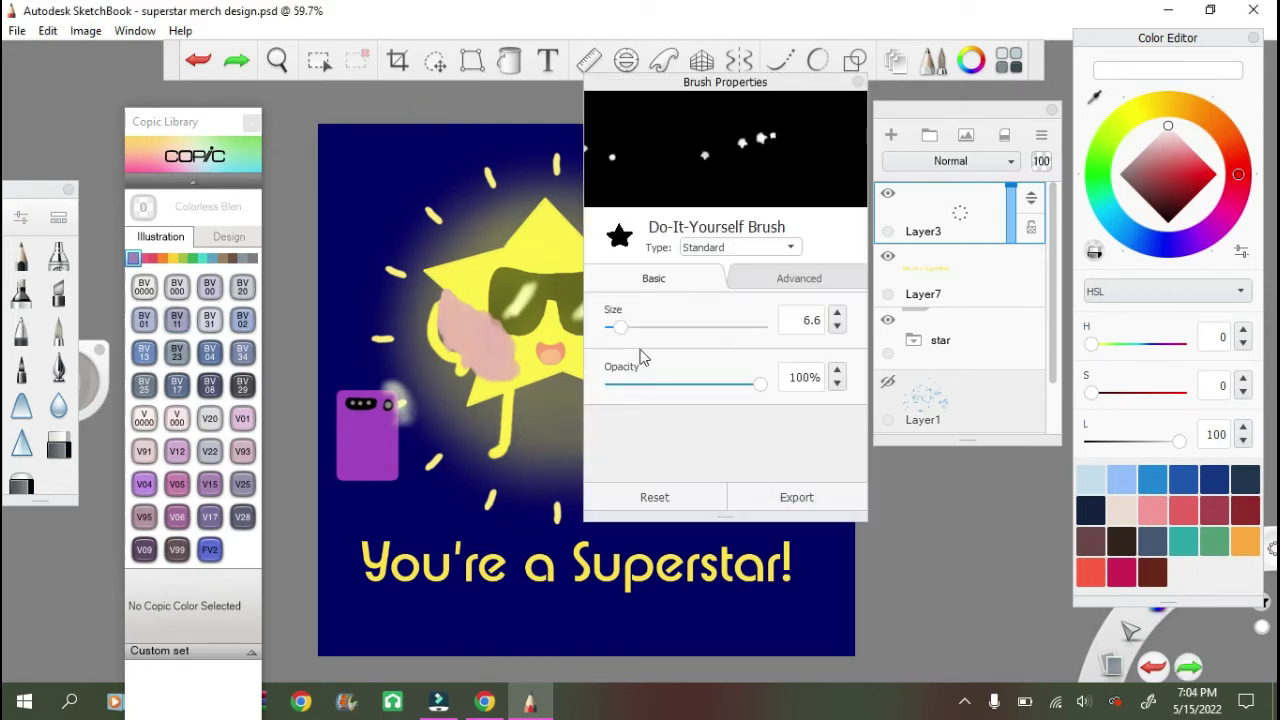
drag(640, 322, 652, 322)
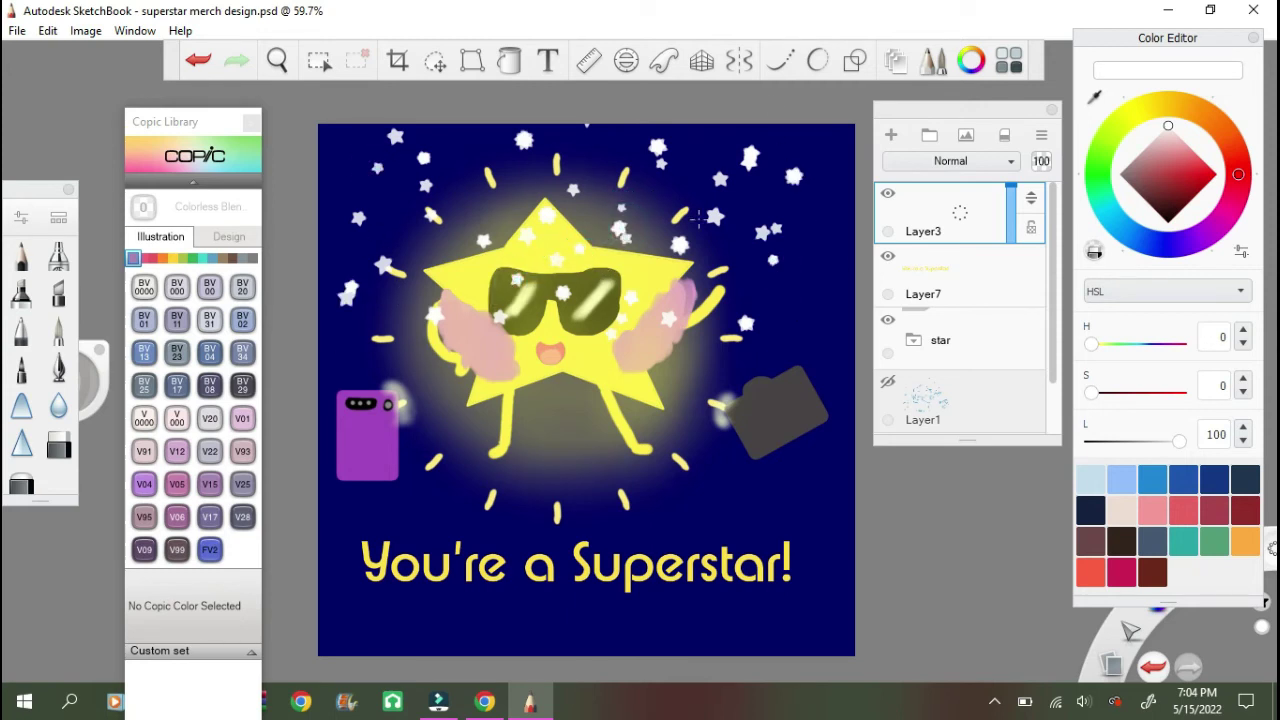
click(1012, 160)
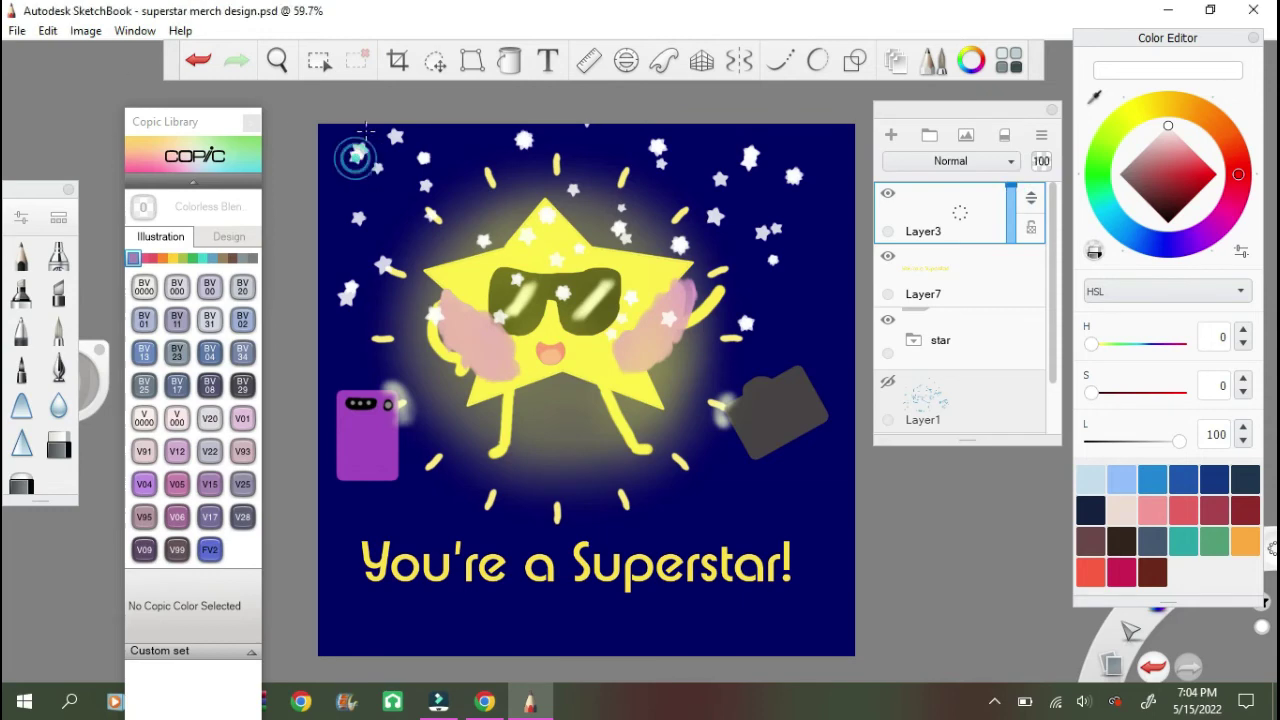
click(17, 30)
click(40, 94)
Step: Start a PNG save over superstar merch design1.png, then decline the replace and cancel
click(17, 32)
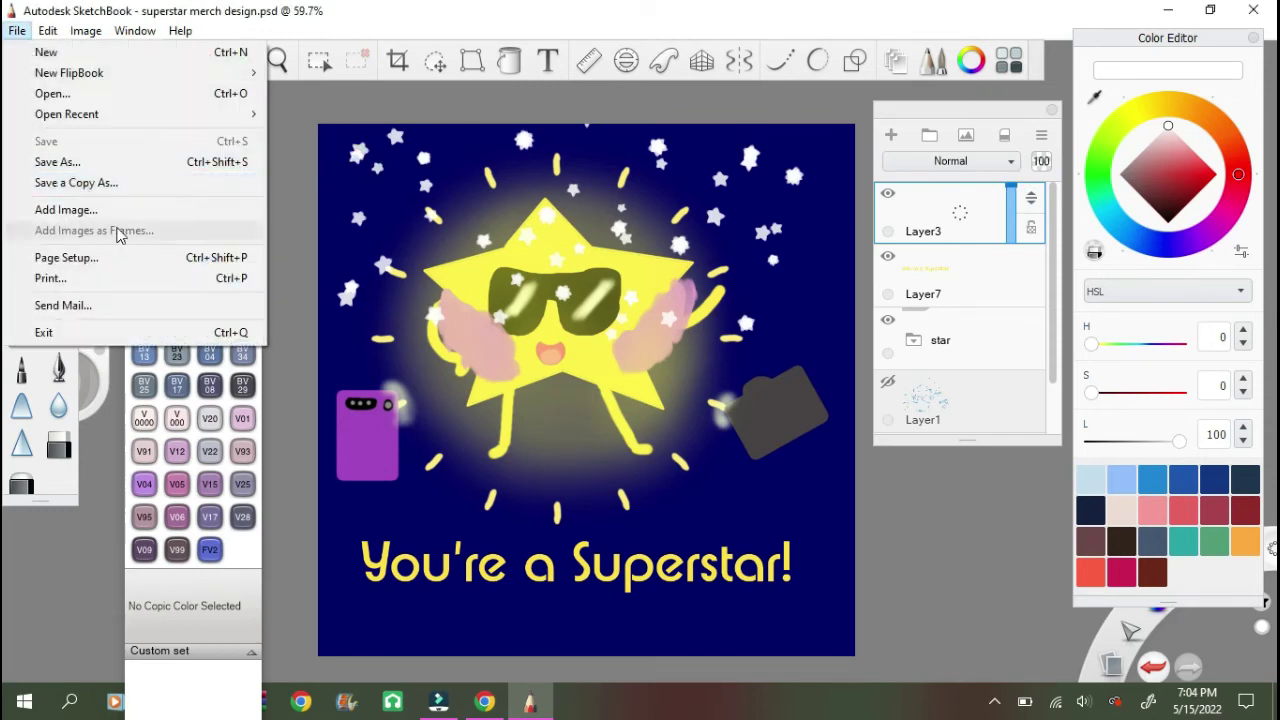
click(146, 160)
scroll(355, 347, up, 5)
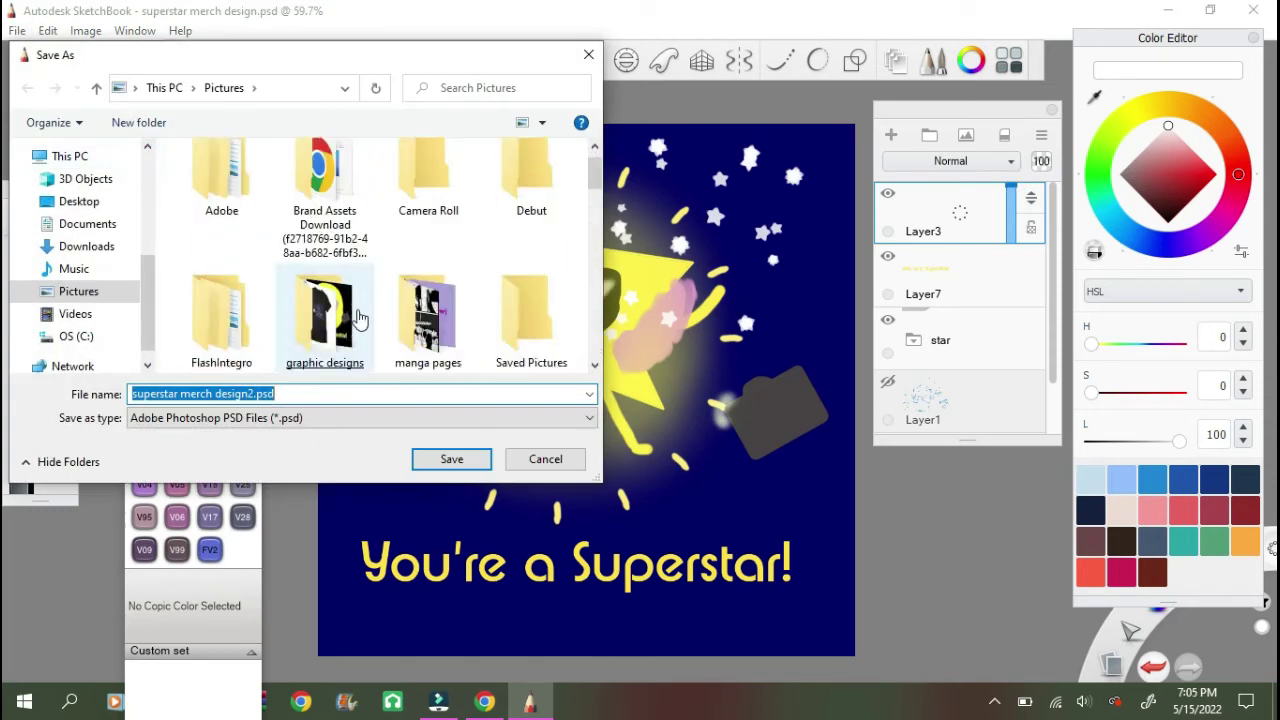
double_click(327, 310)
click(323, 418)
click(250, 493)
double_click(428, 300)
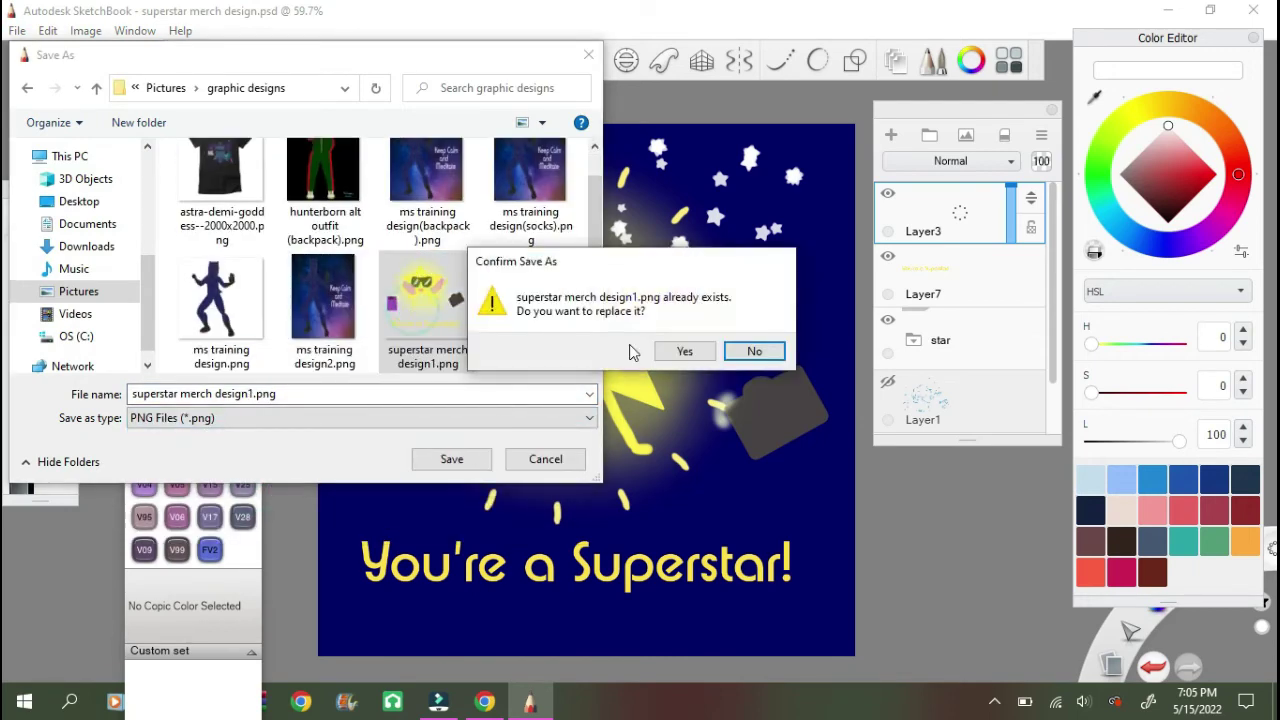
click(755, 352)
click(545, 459)
Step: Hide the dark blue background and overwrite superstar merch design1.png with a transparent PNG
scroll(960, 380, down, 2)
click(886, 402)
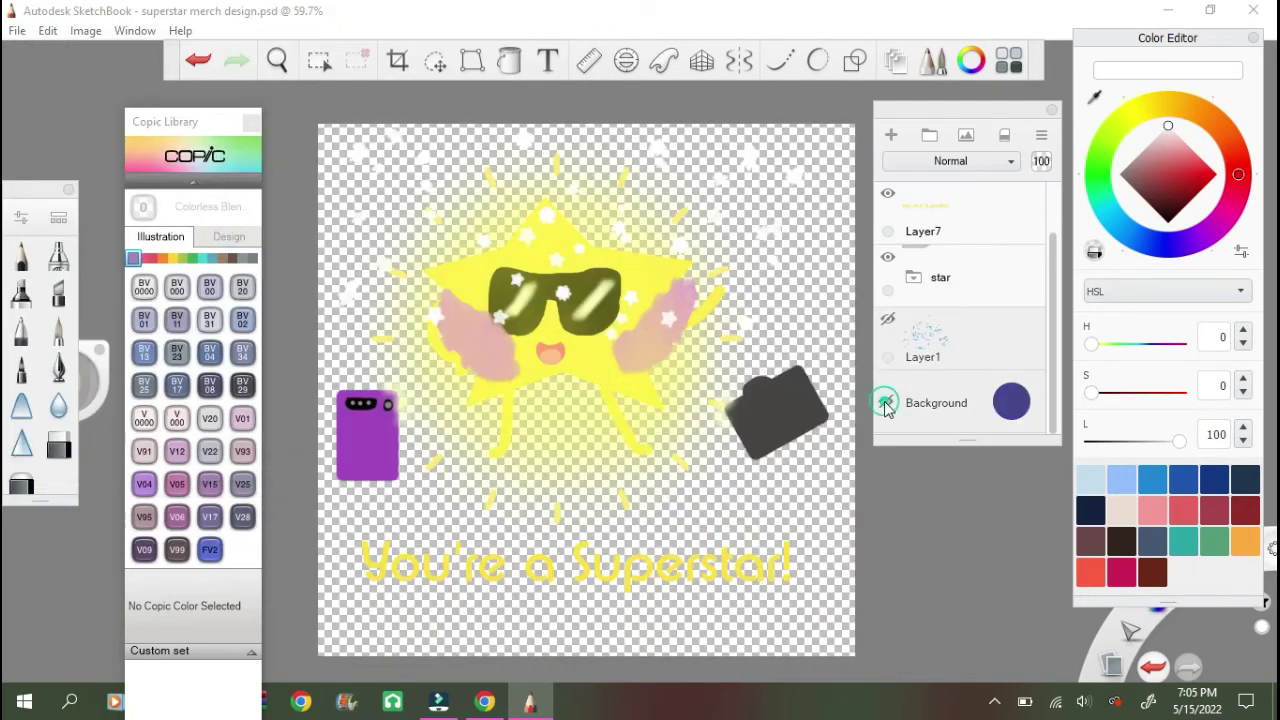
click(17, 31)
click(57, 162)
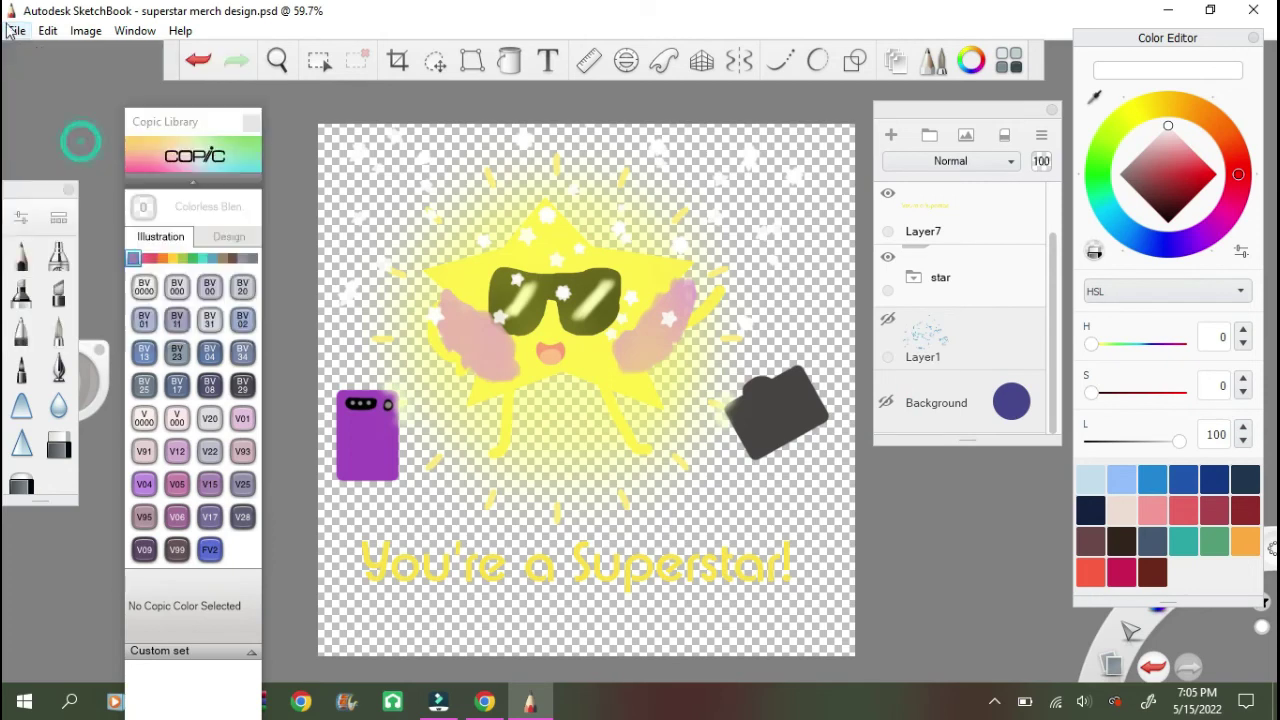
click(474, 418)
click(470, 488)
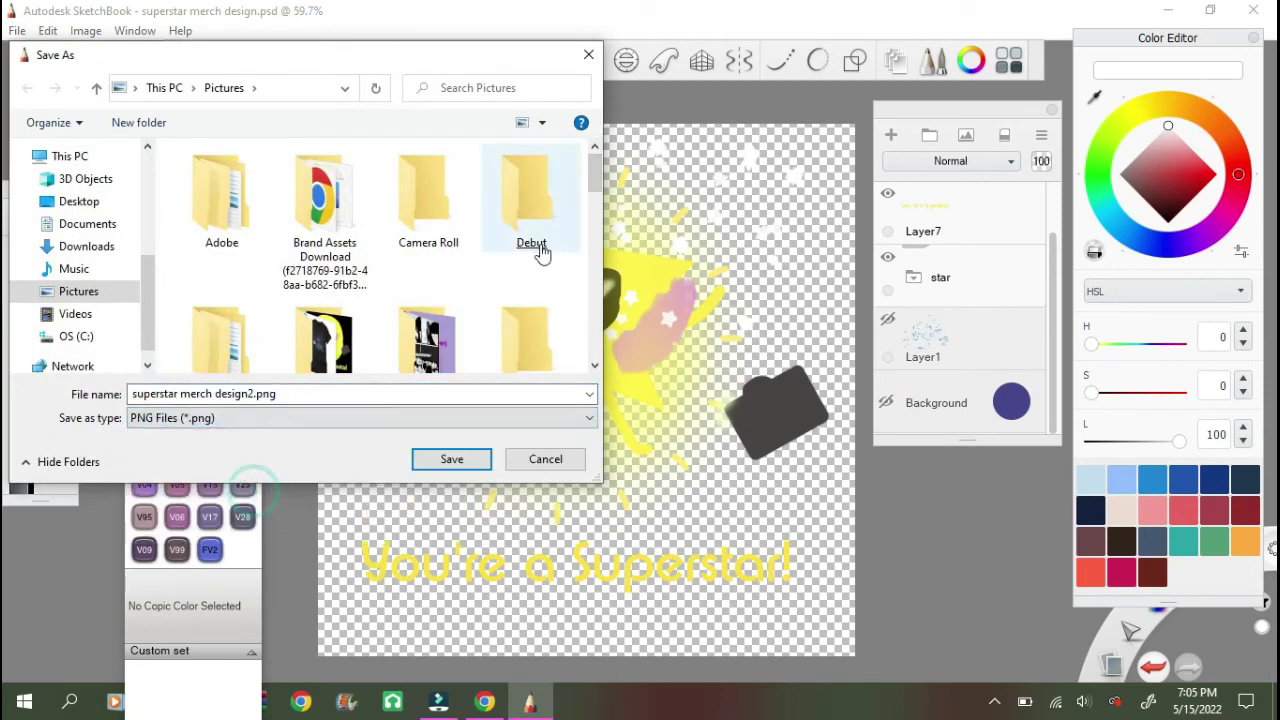
scroll(314, 330, down, 1)
double_click(314, 350)
double_click(428, 310)
click(686, 352)
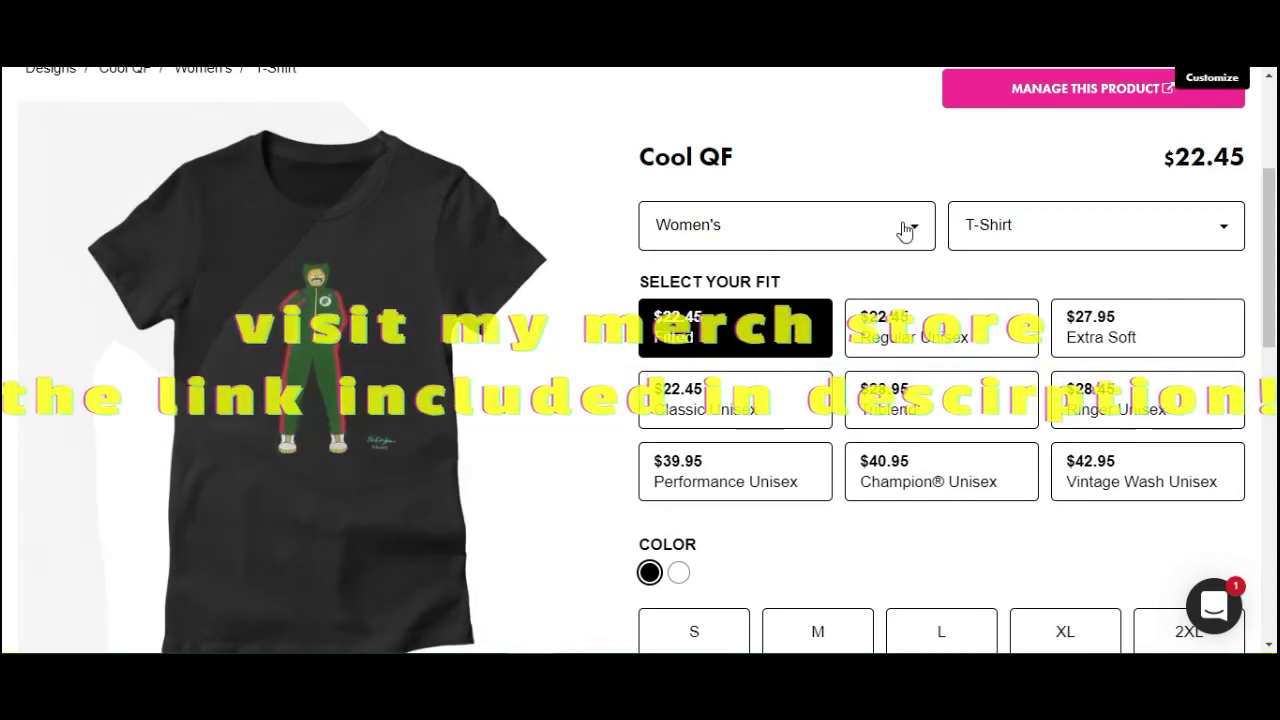
Step: Set the Cool QF product to Women's department with the Scoop Neck style
click(905, 230)
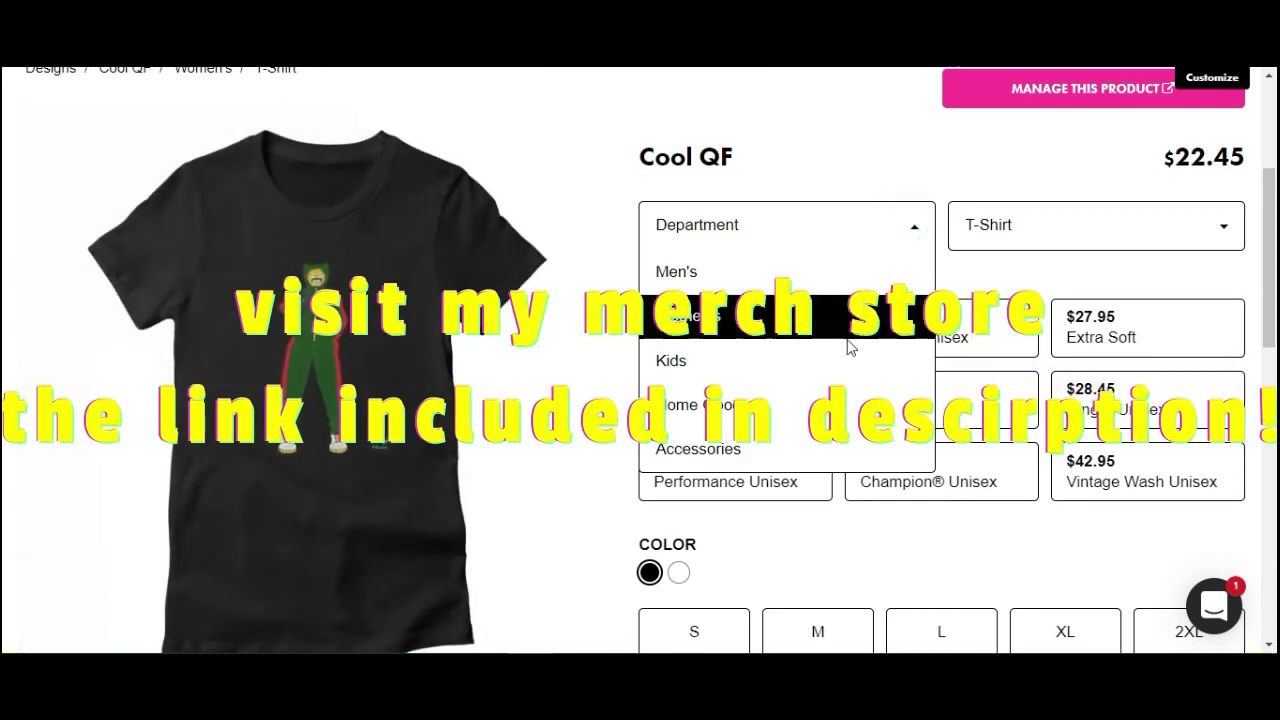
click(1047, 234)
click(1040, 378)
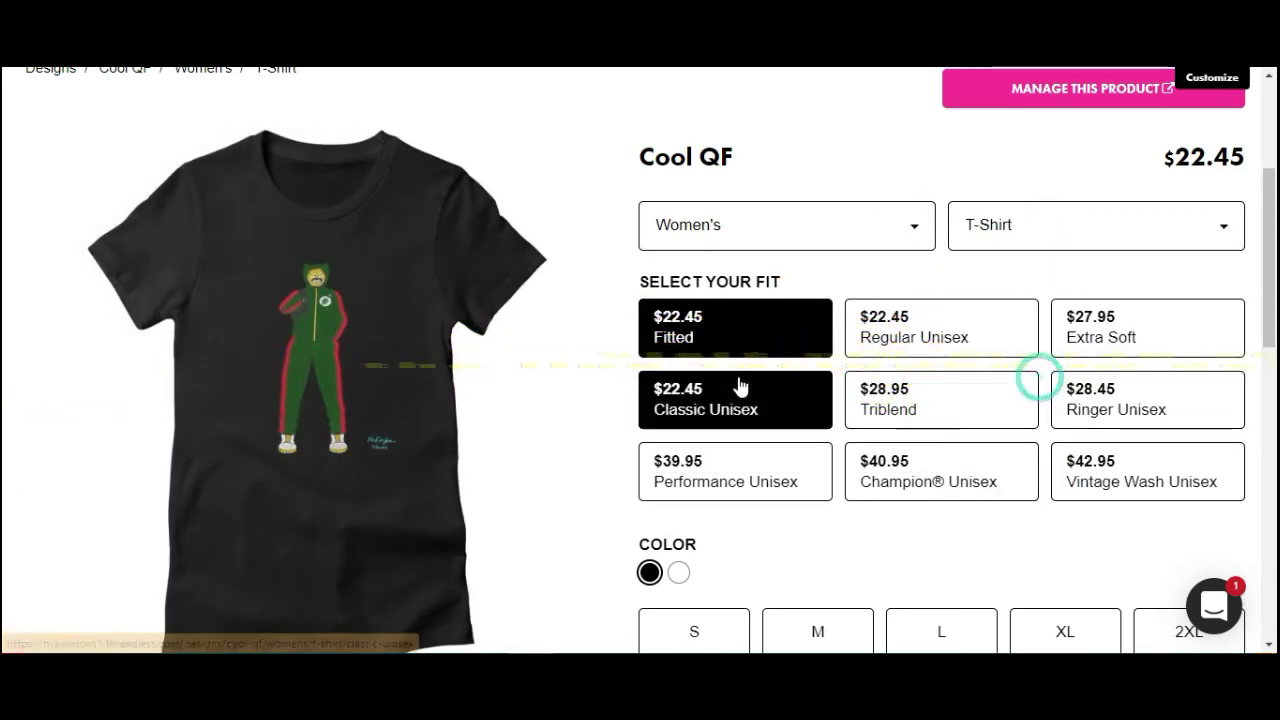
click(814, 222)
click(795, 290)
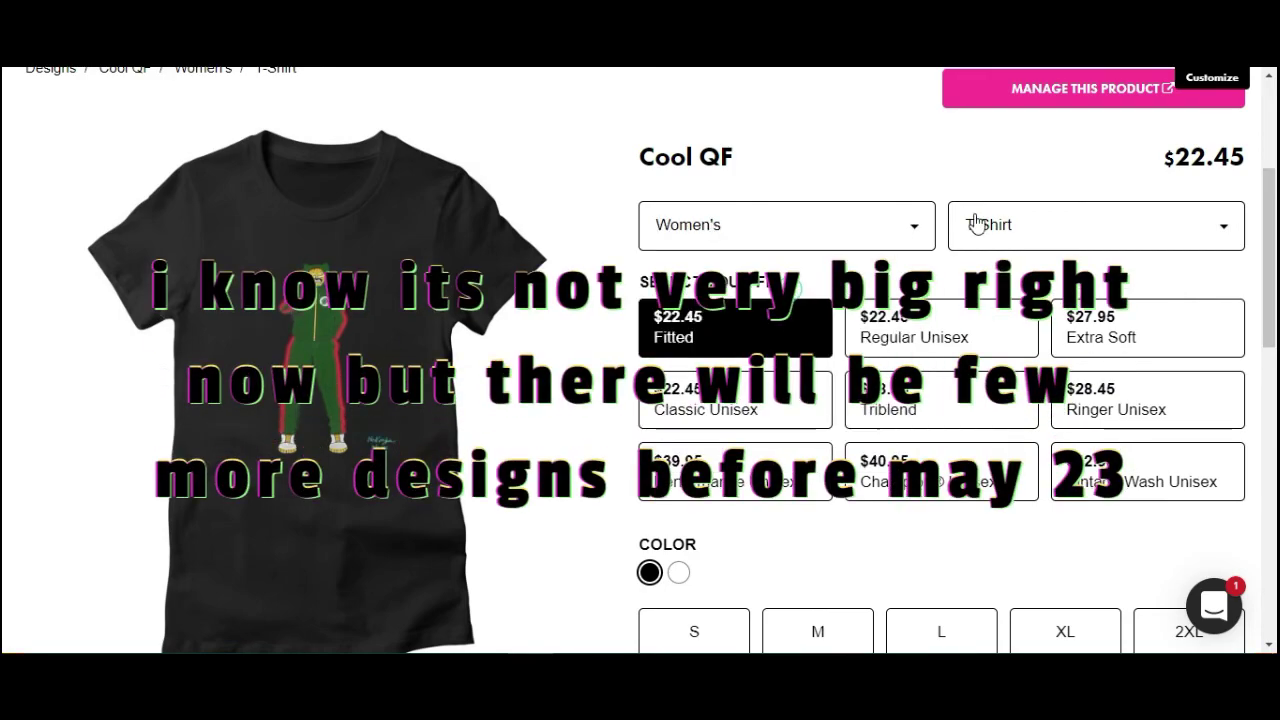
click(978, 224)
click(985, 360)
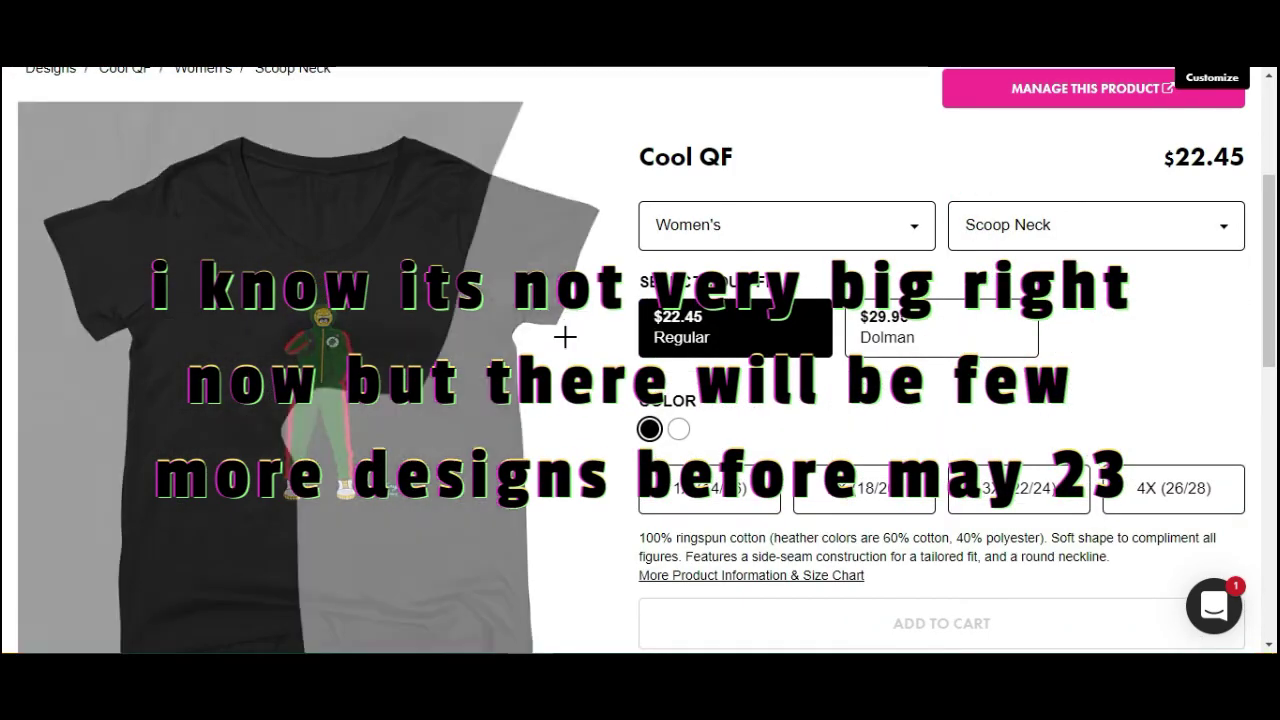
Step: Advance the Also available on carousel three times to reveal more products
scroll(600, 334, down, 4)
scroll(1223, 351, down, 3)
click(1219, 351)
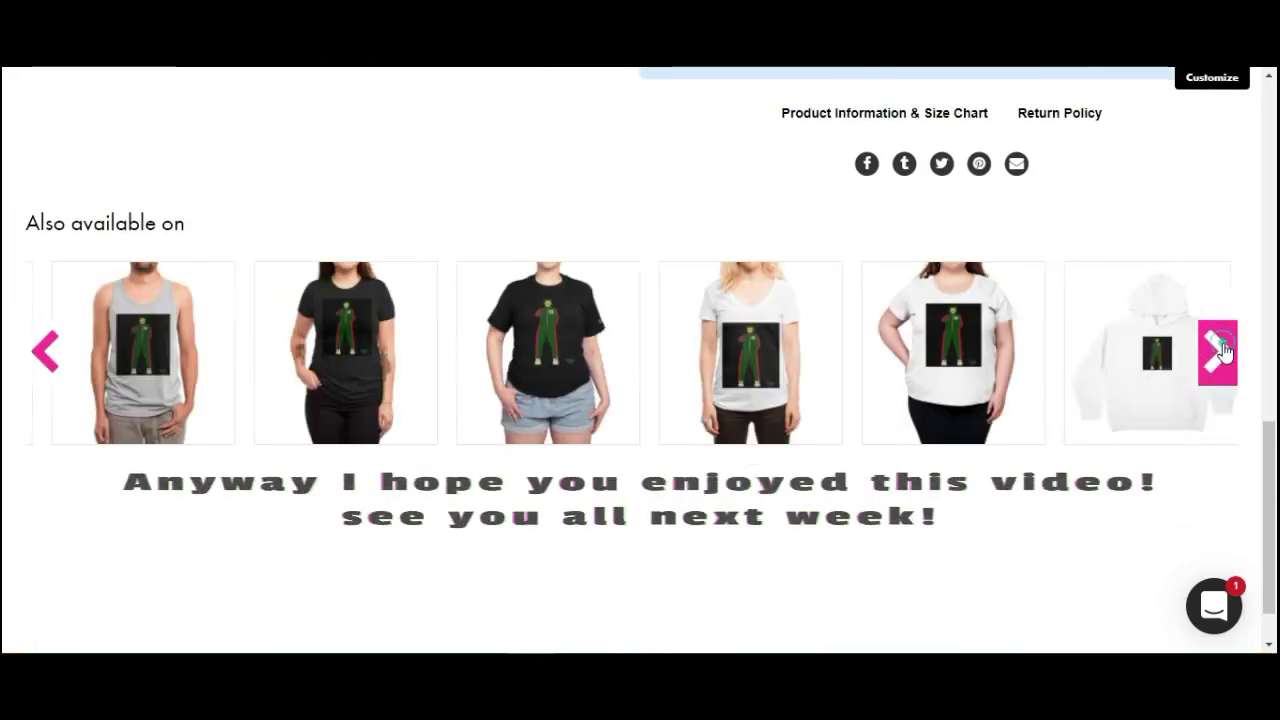
click(1219, 351)
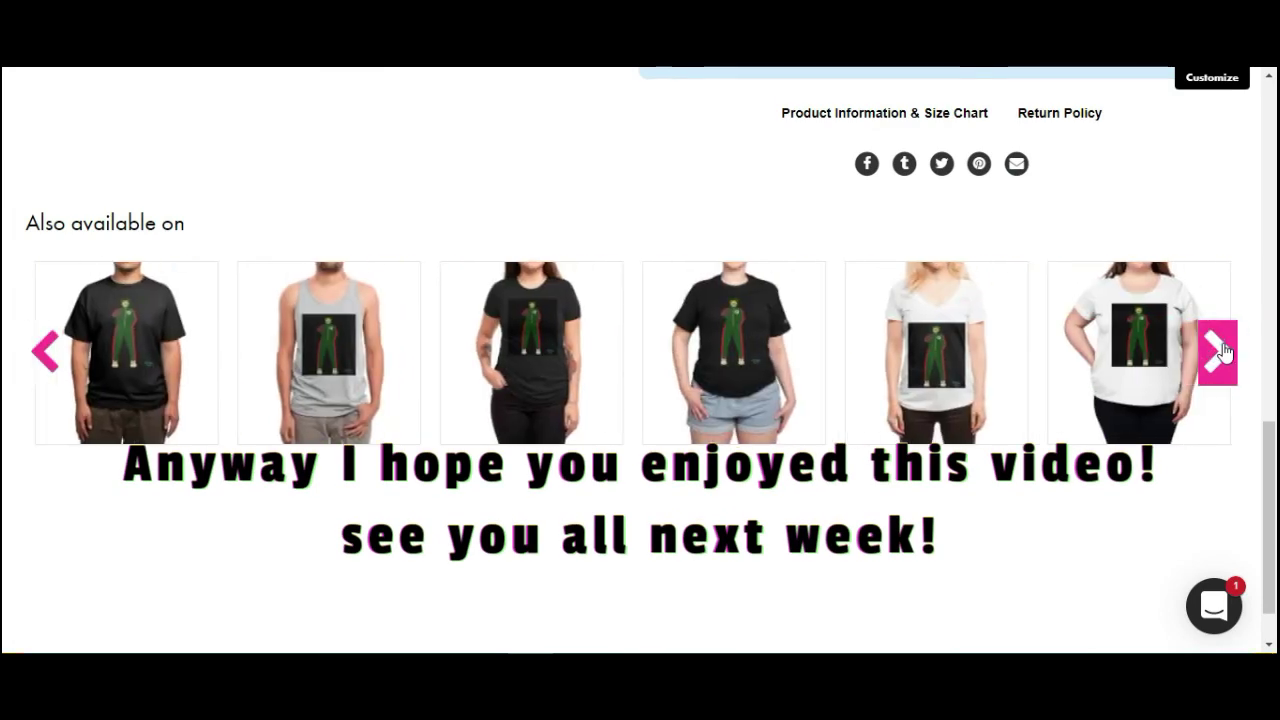
click(1219, 351)
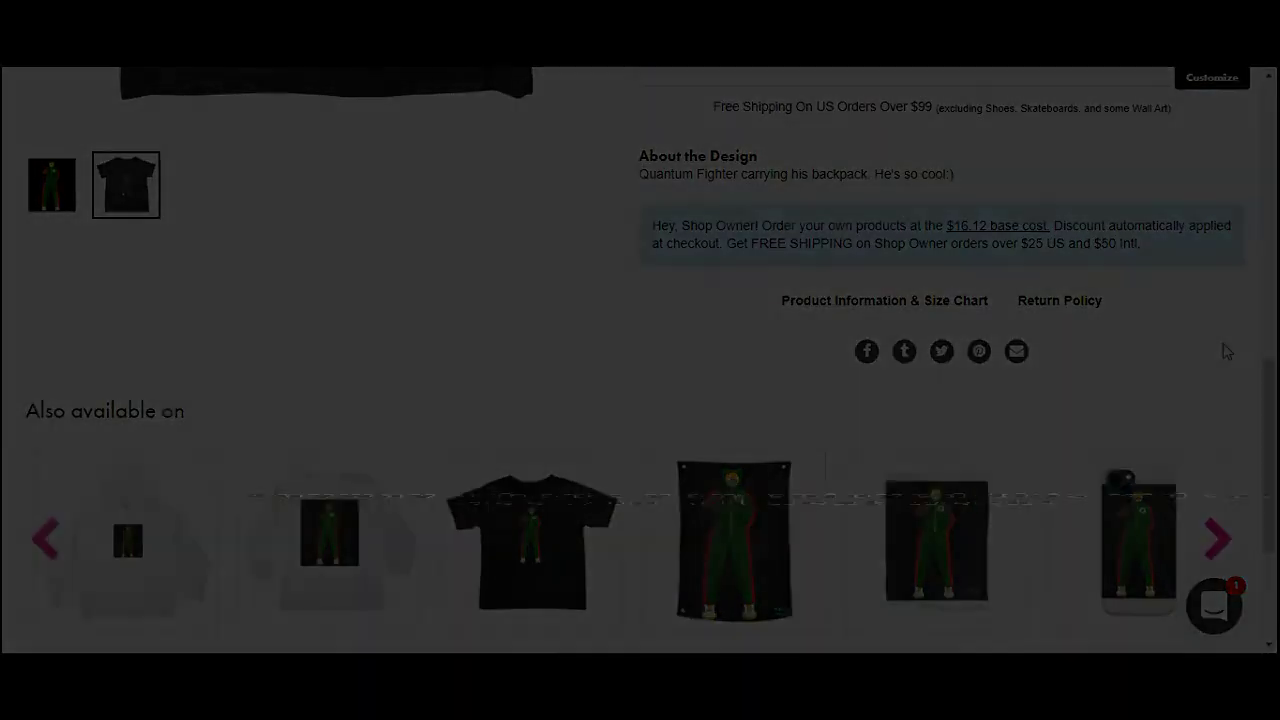